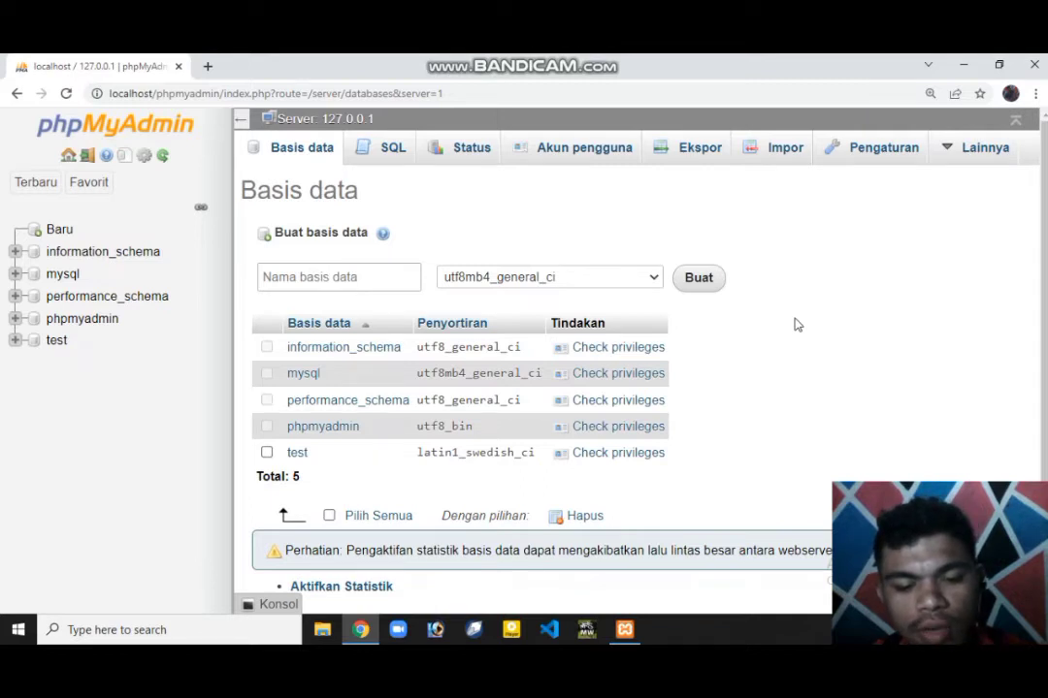
# Create a new database named dbperpustakaan
pyautogui.click(320, 278)
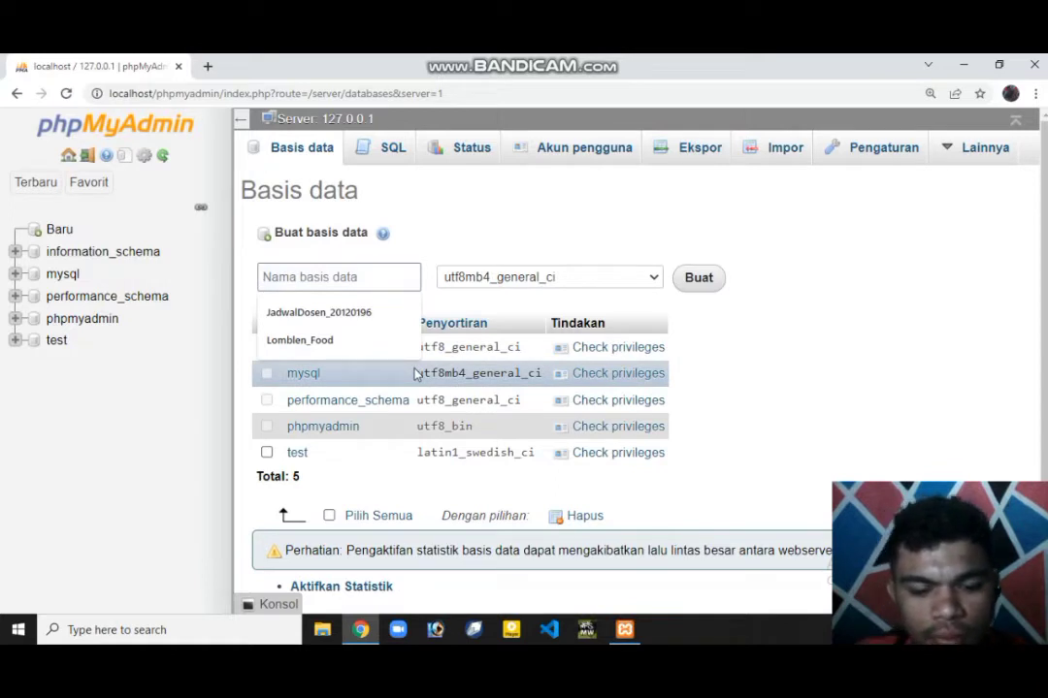
pyautogui.write('db')
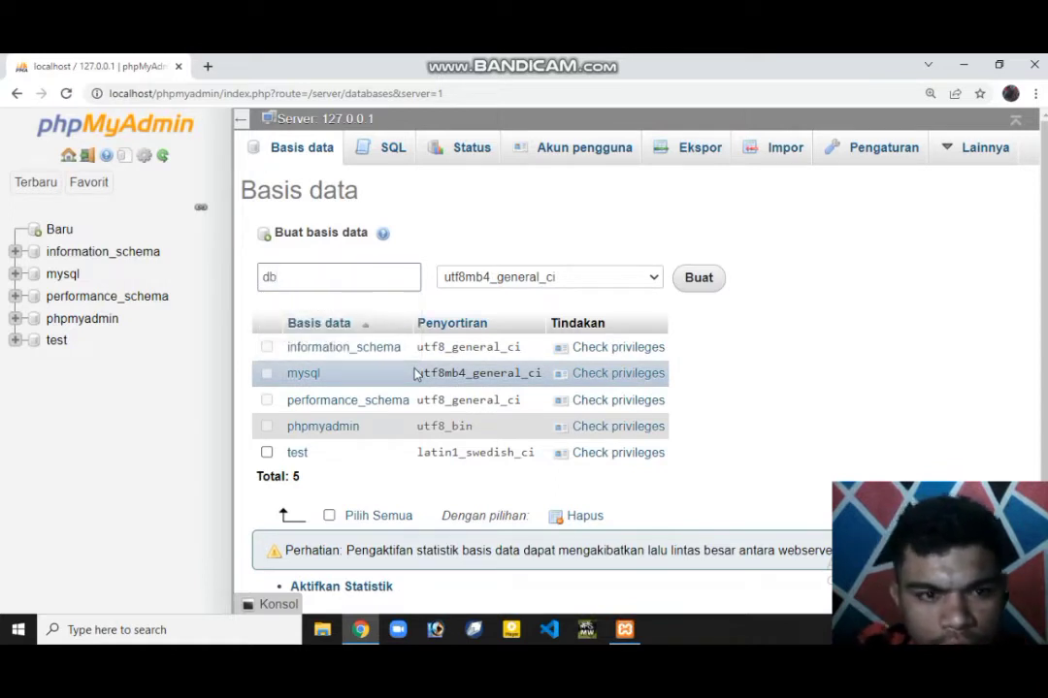
pyautogui.write('perp')
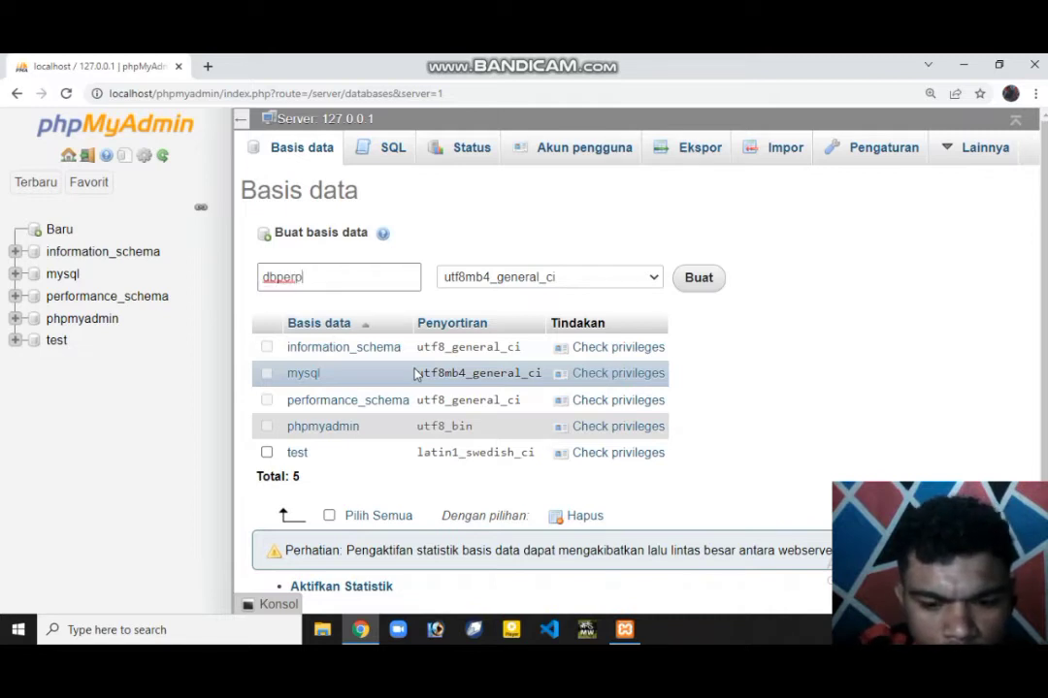
pyautogui.write('usta')
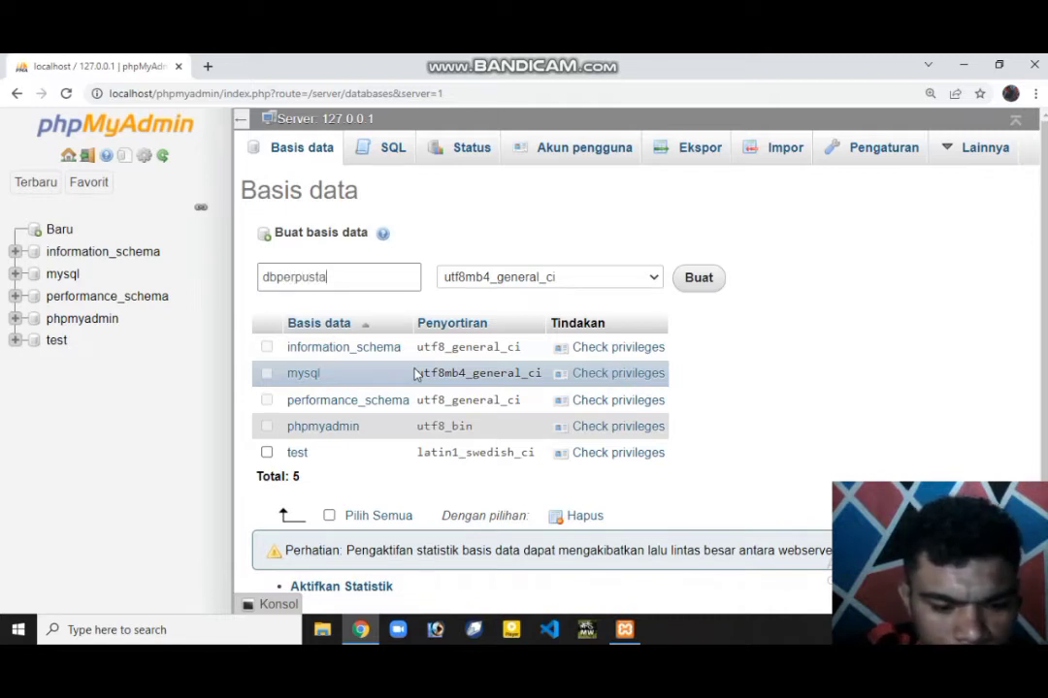
pyautogui.write('kaan')
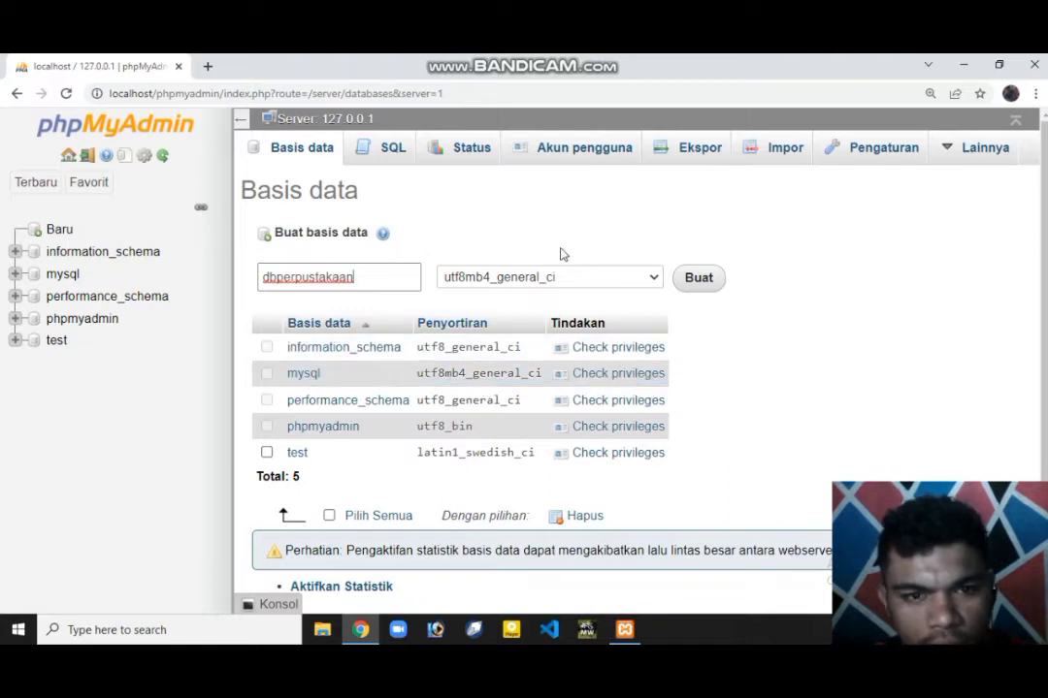
pyautogui.click(699, 278)
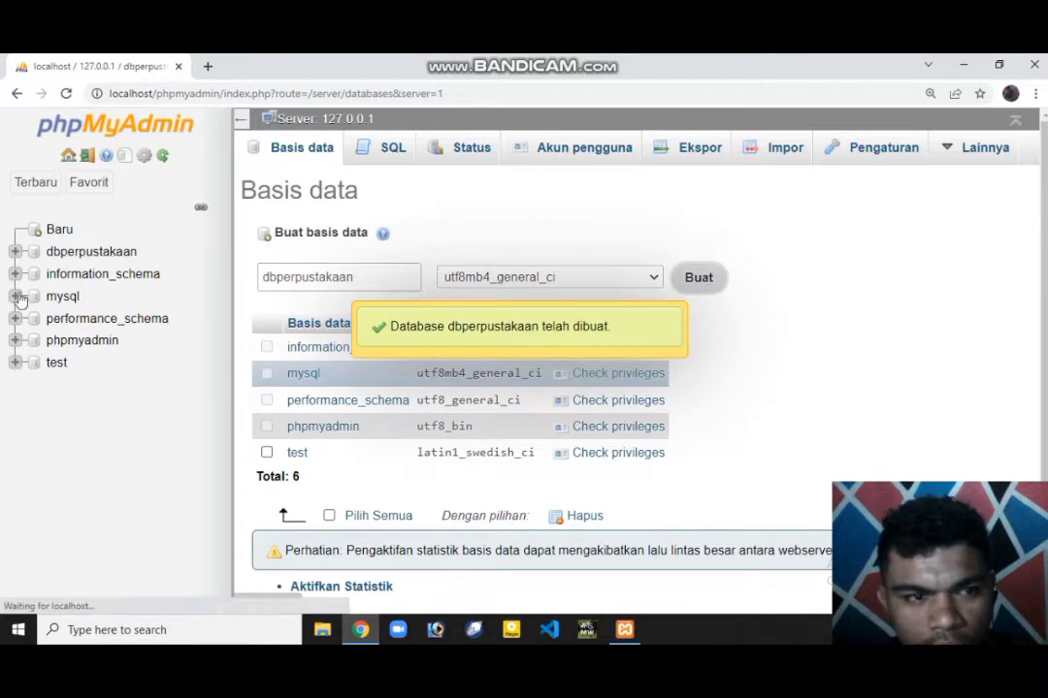
# Start a new table named admin with 9 columns in the dbperpustakaan database
pyautogui.click(68, 255)
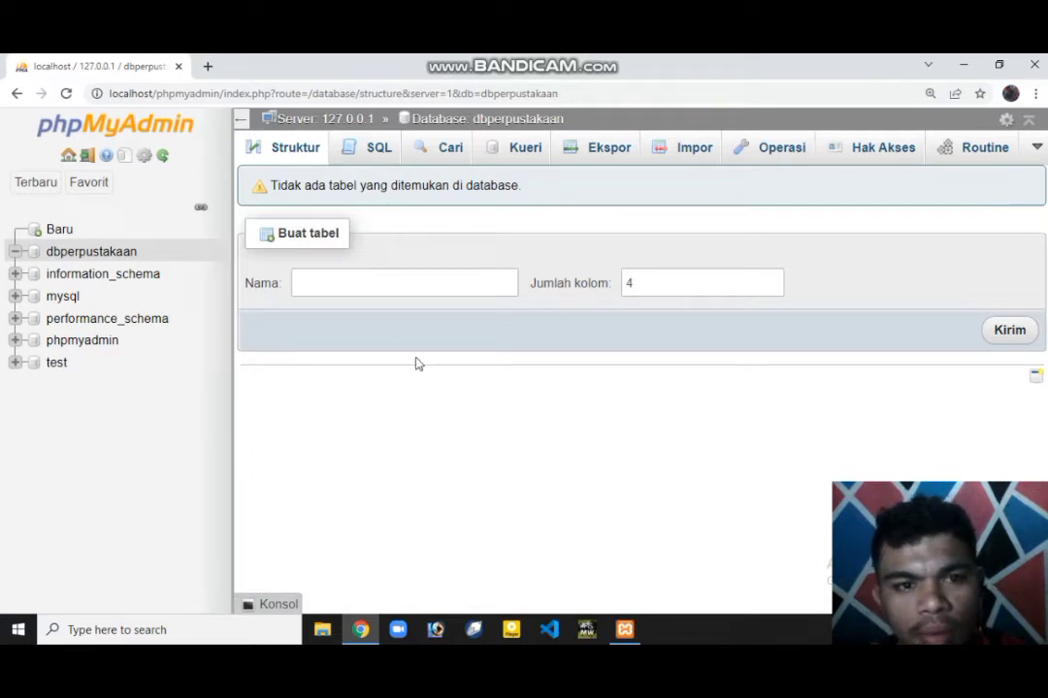
pyautogui.click(375, 284)
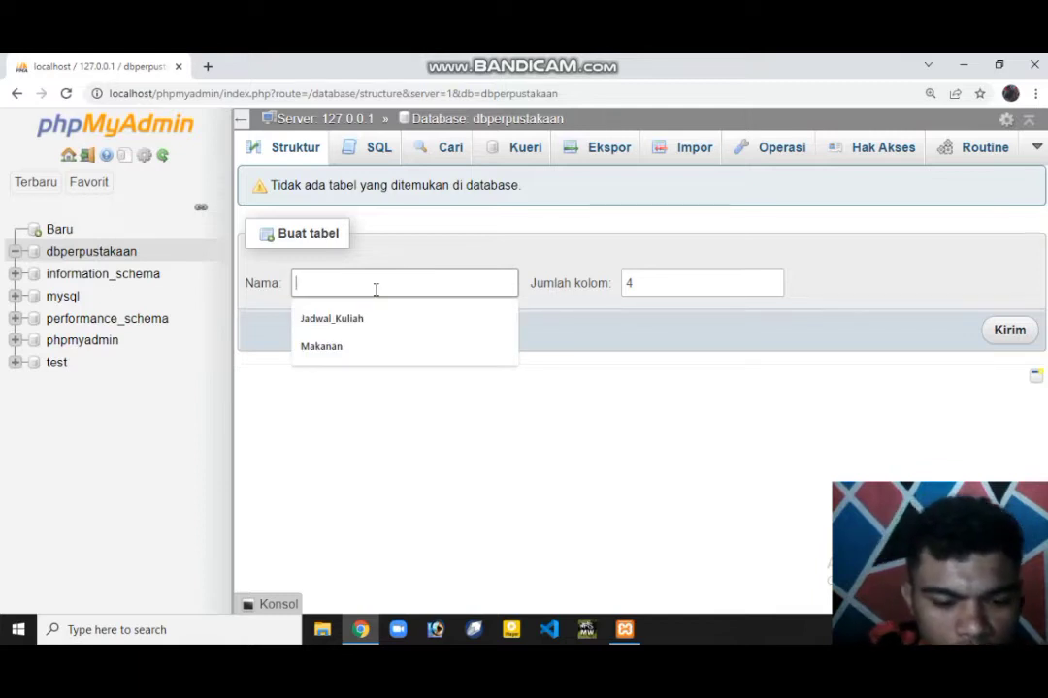
pyautogui.write('ad')
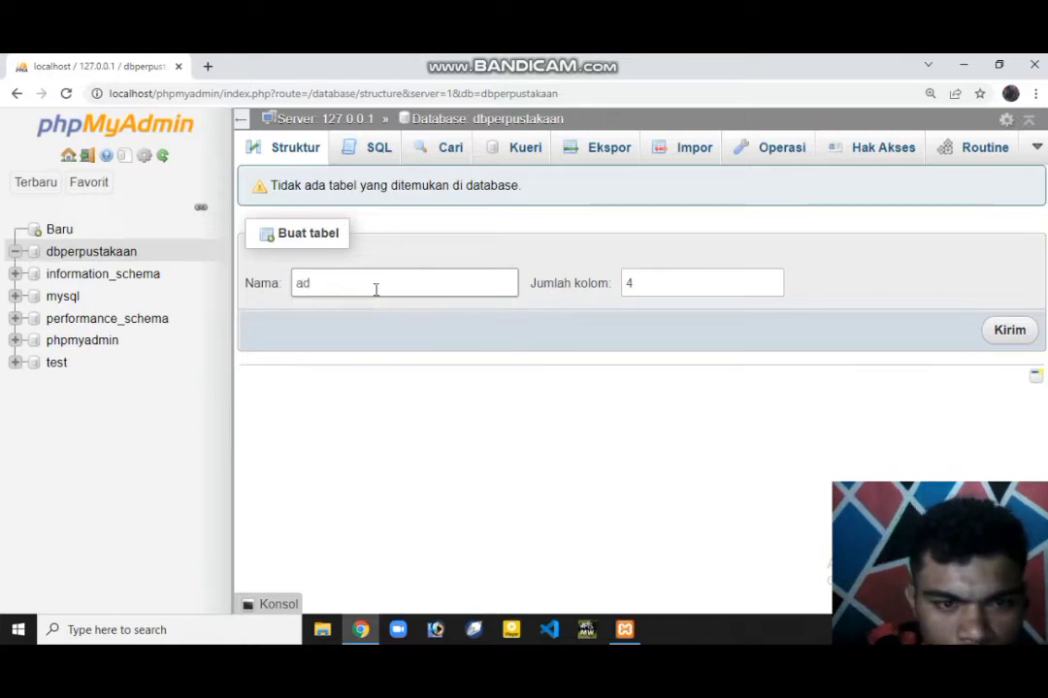
pyautogui.write('min')
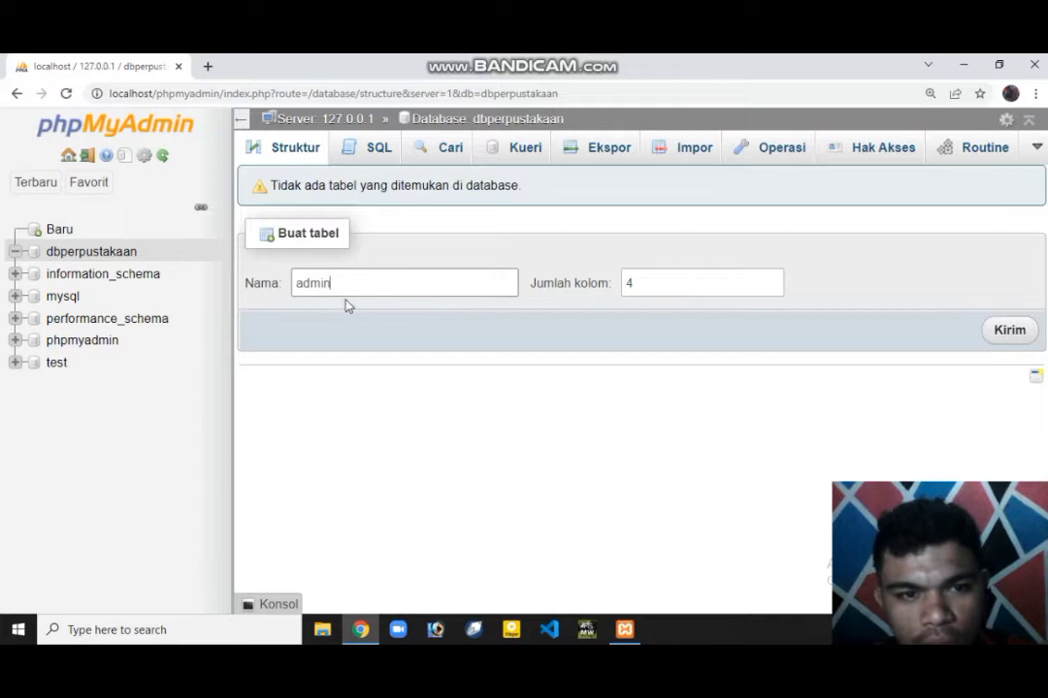
pyautogui.click(675, 282)
pyautogui.moveTo(681, 290); pyautogui.dragTo(599, 293)
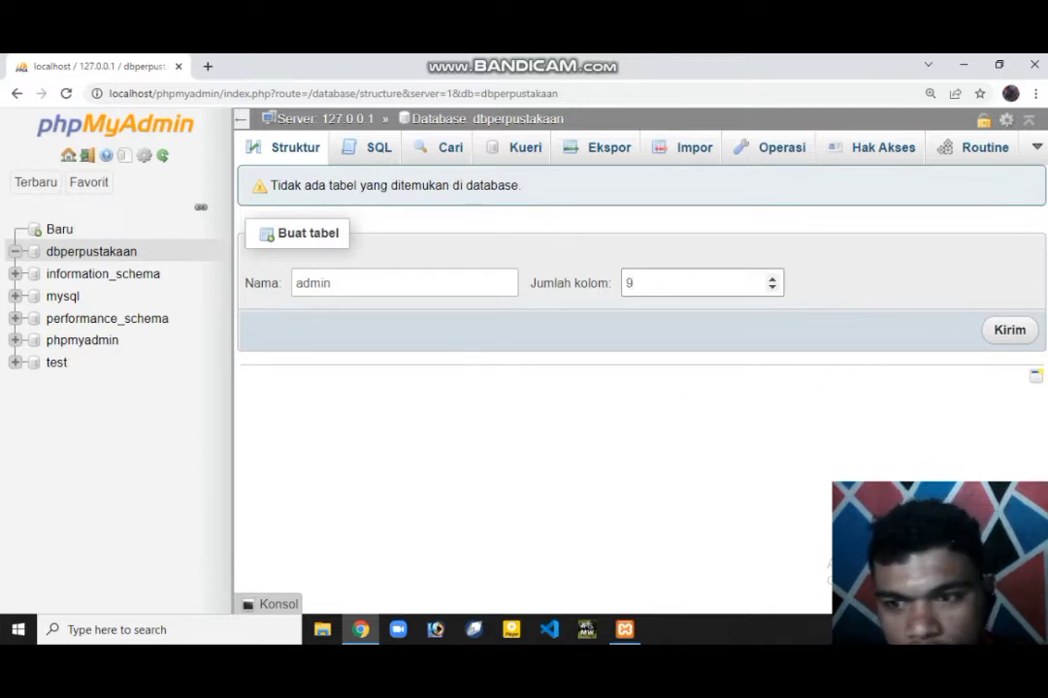
pyautogui.click(1009, 331)
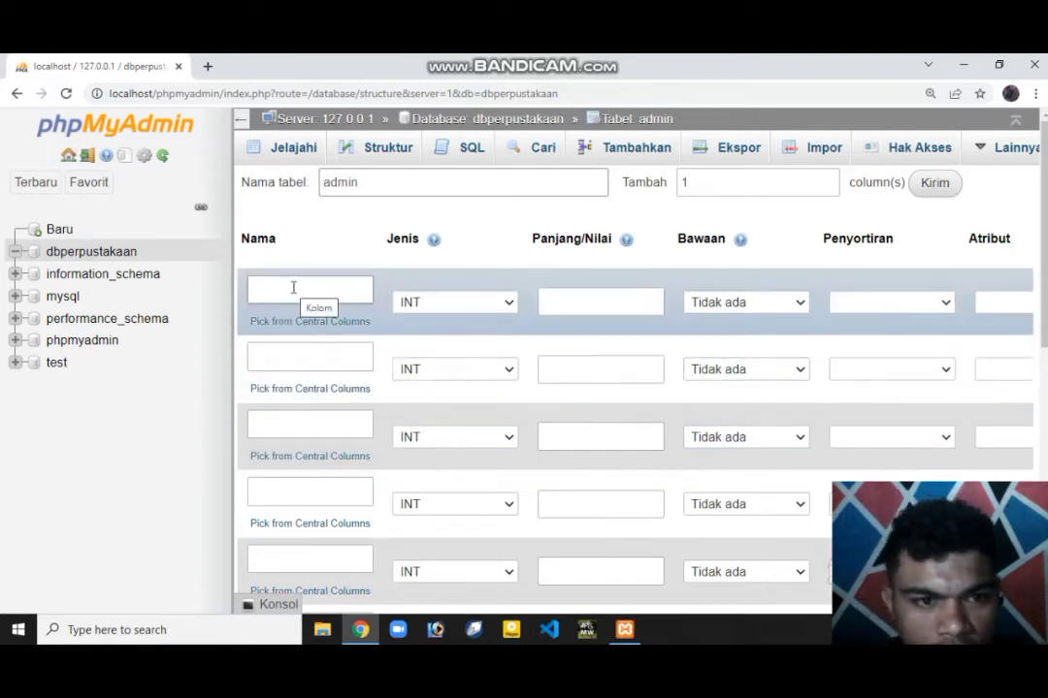
# Name the first column of the admin table id_admin
pyautogui.click(330, 300)
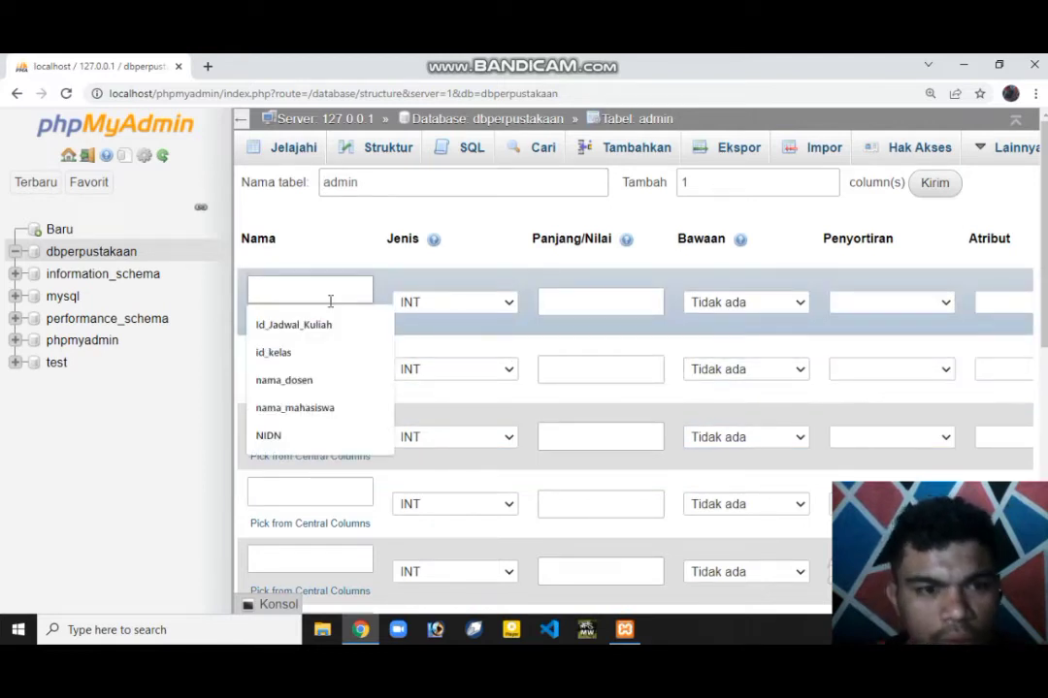
pyautogui.write('id')
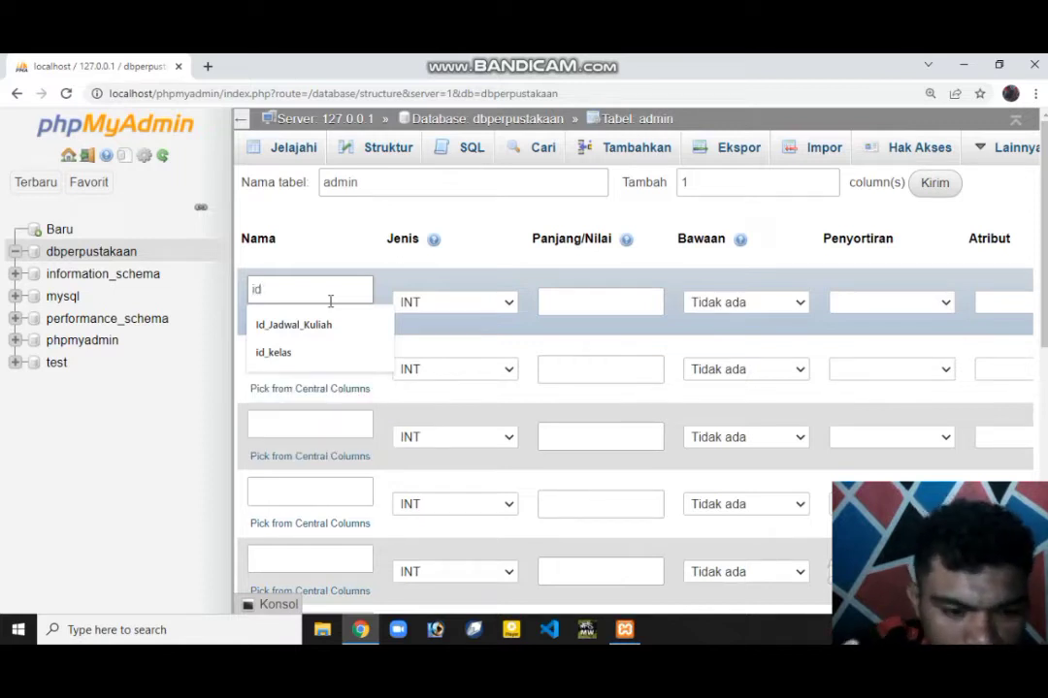
pyautogui.write('admi')
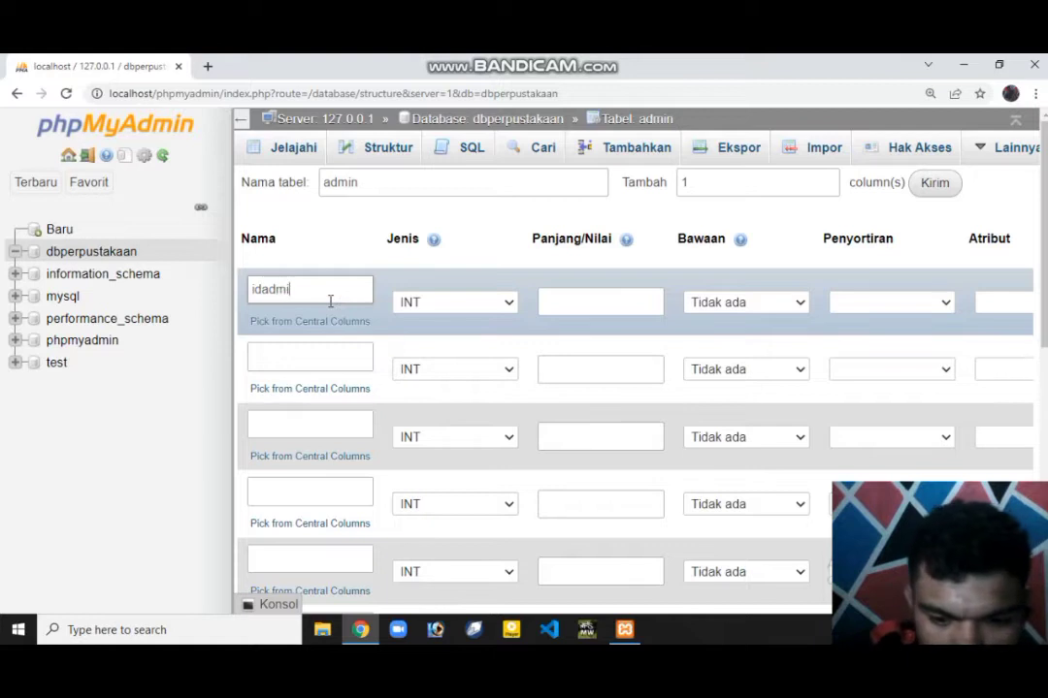
pyautogui.write('n')
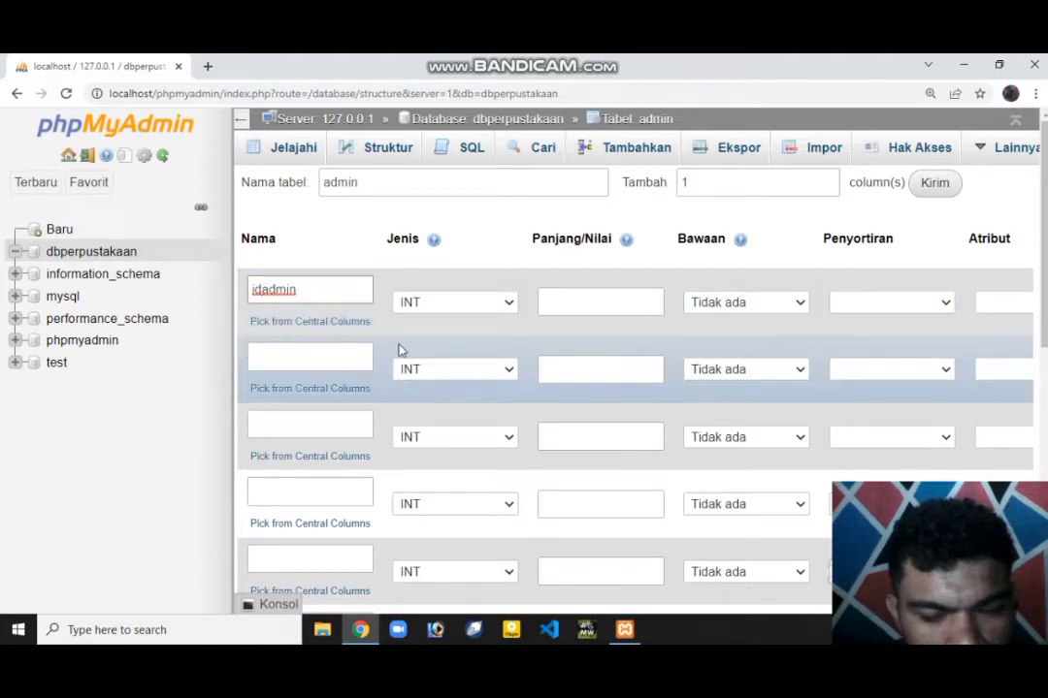
pyautogui.write('_')
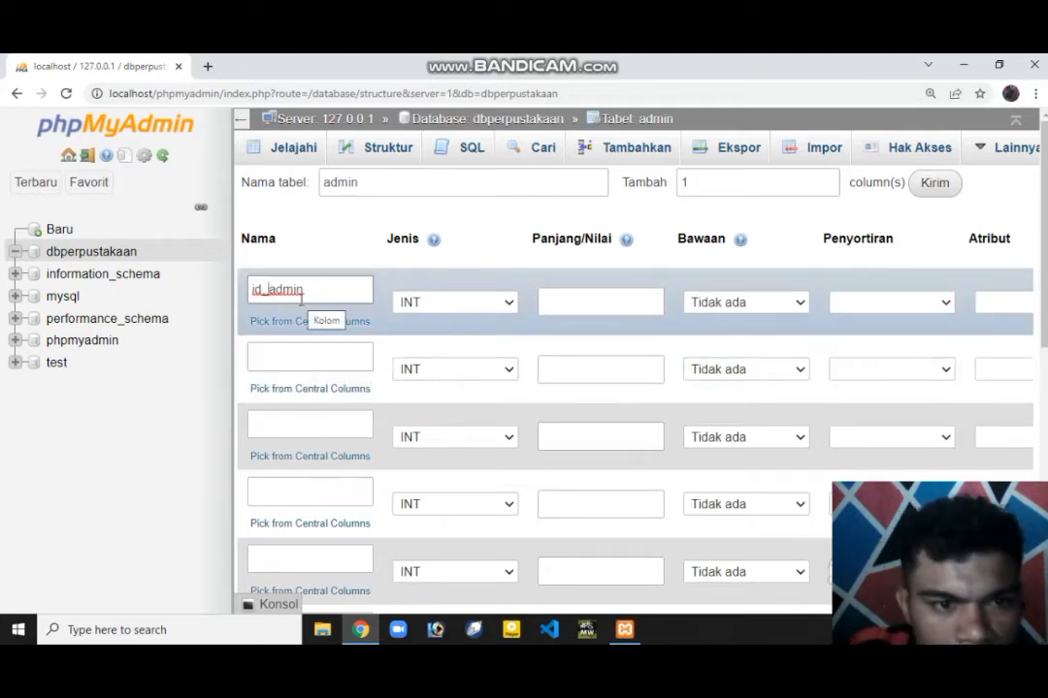
pyautogui.press('BackSpace')
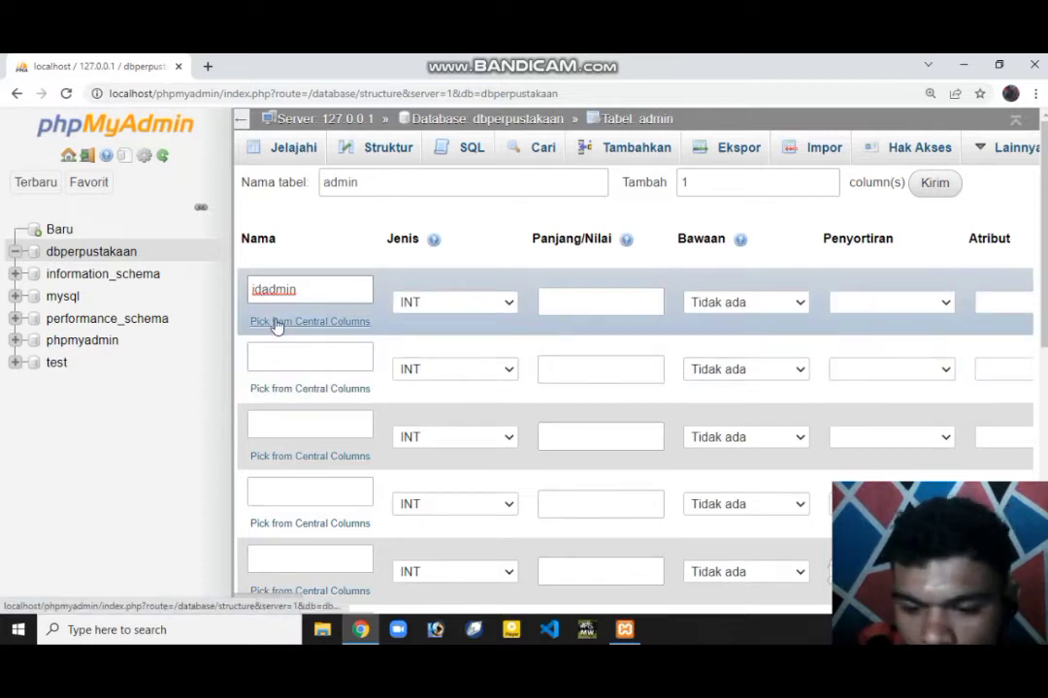
pyautogui.write('_')
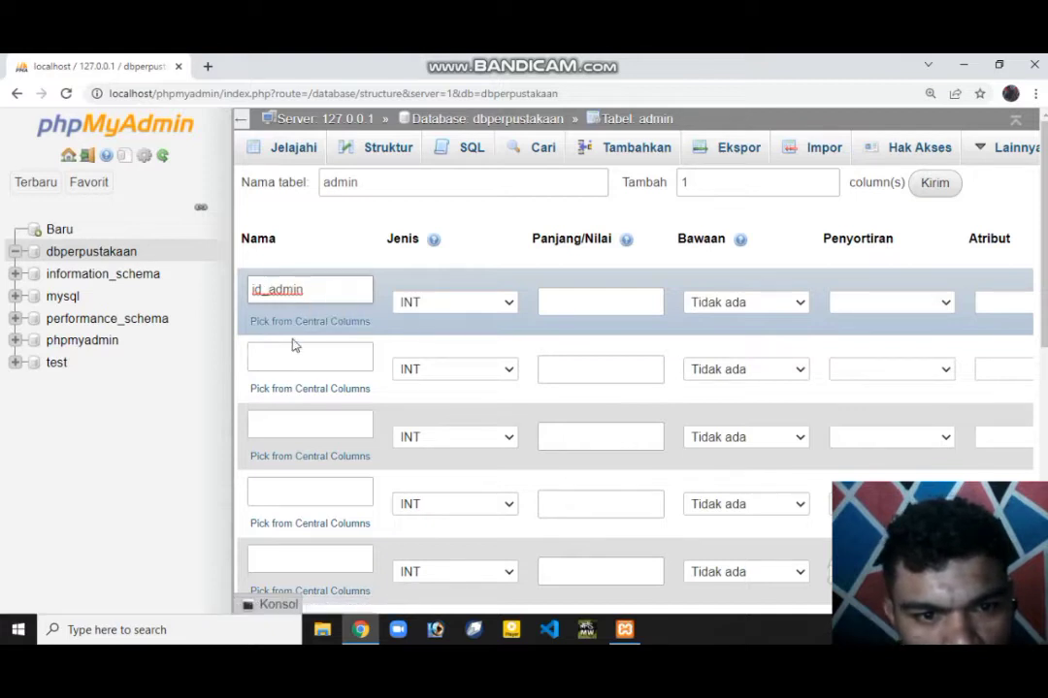
# Name the second column nama and the third column tempat_lahir
pyautogui.click(310, 358)
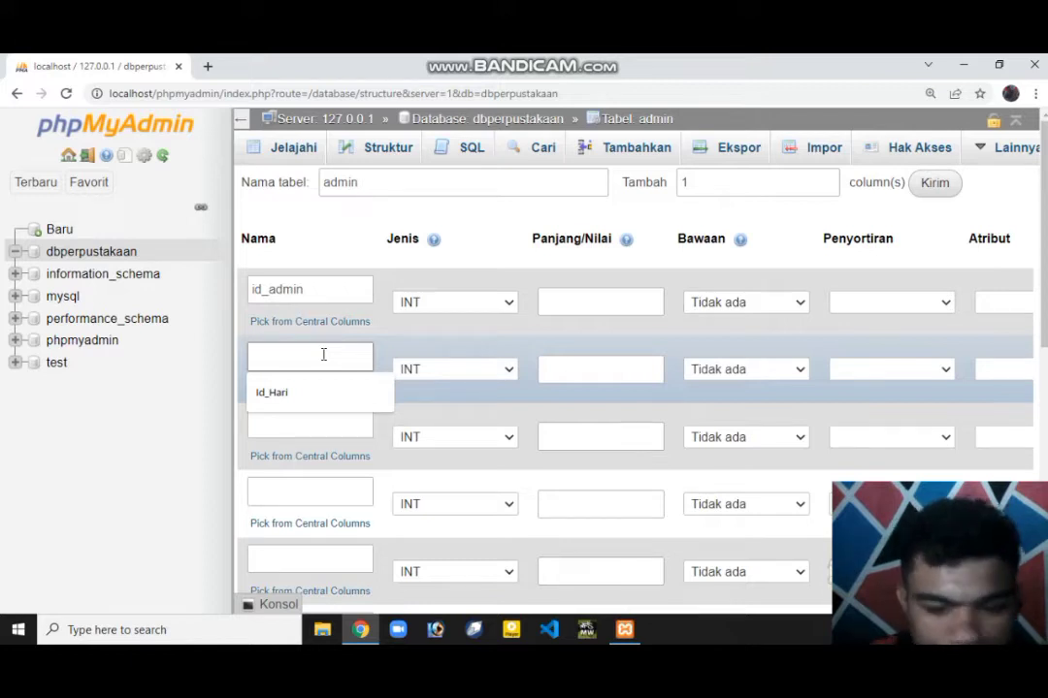
pyautogui.write('nama')
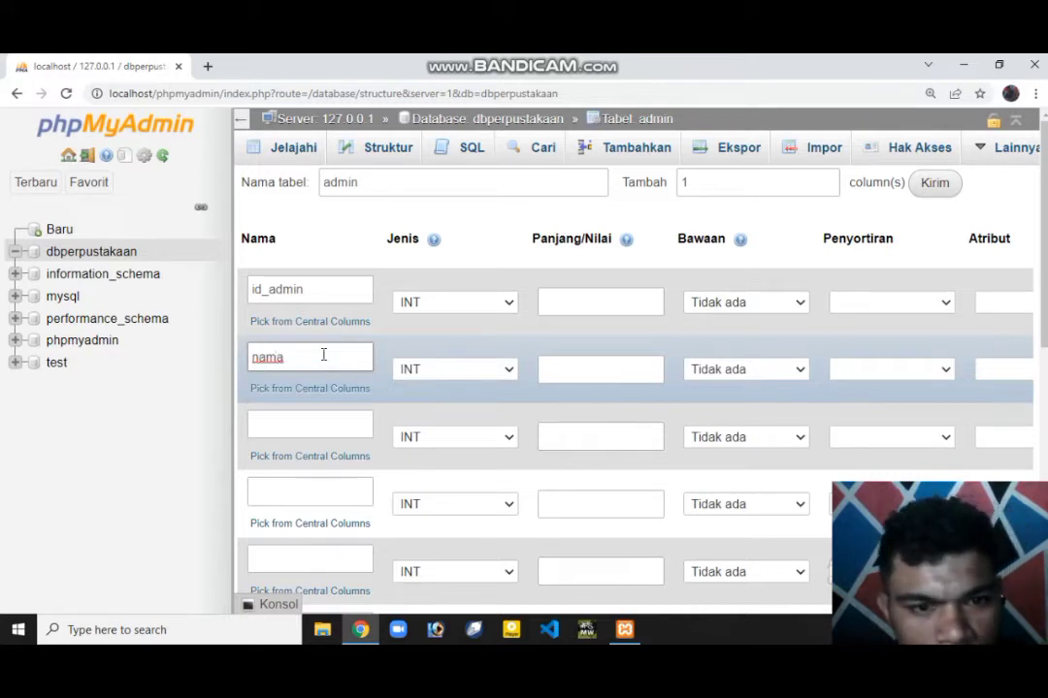
pyautogui.click(296, 427)
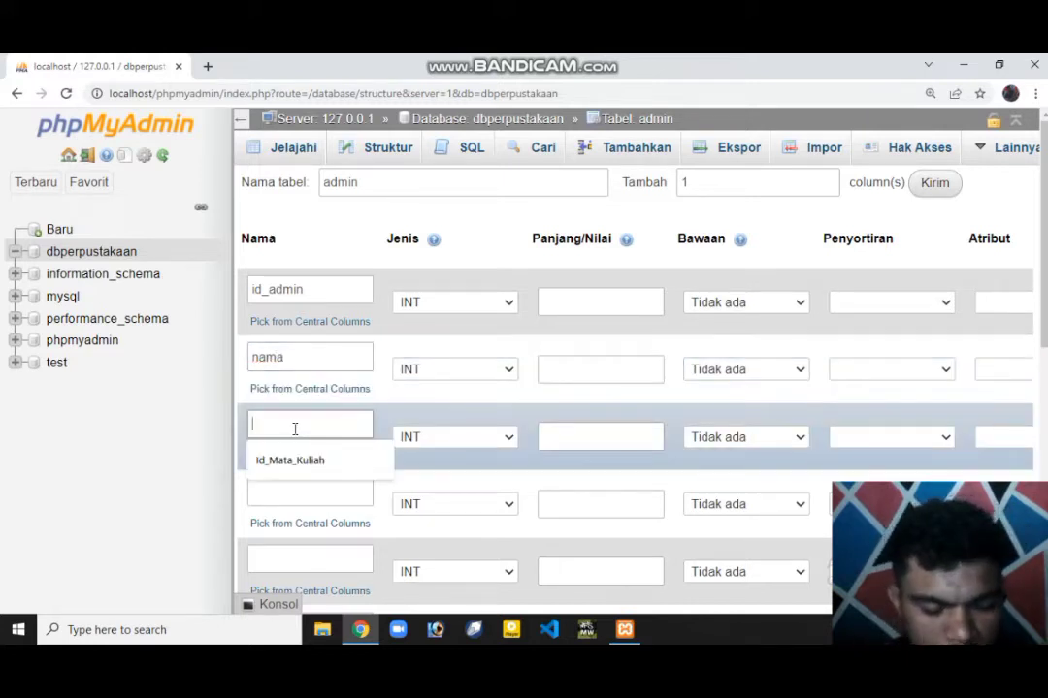
pyautogui.write('t')
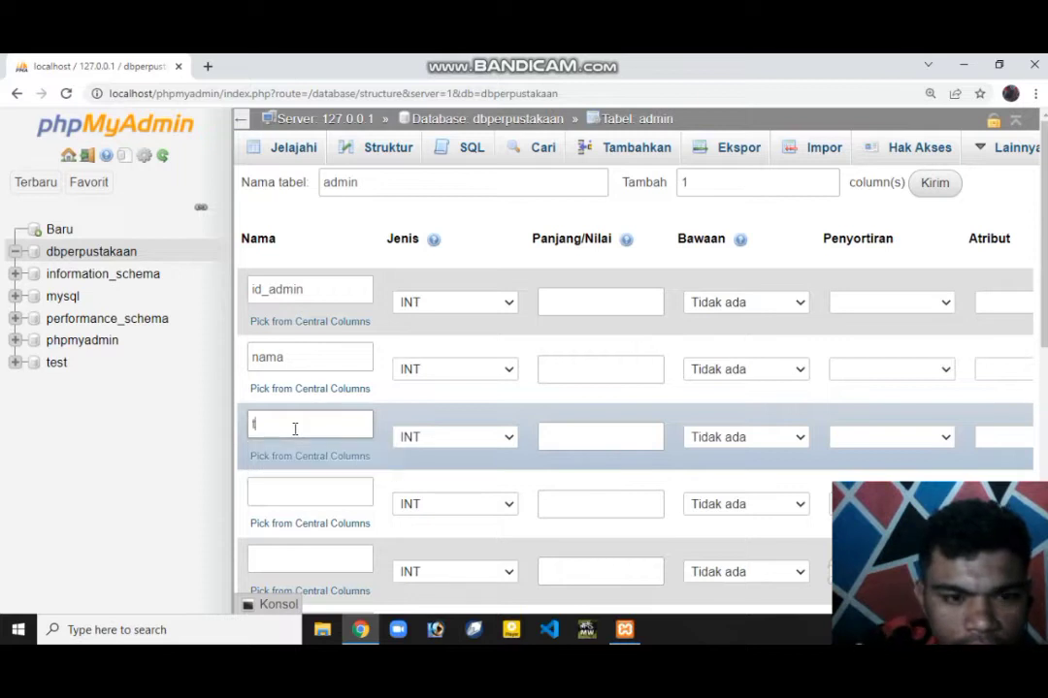
pyautogui.write('emp')
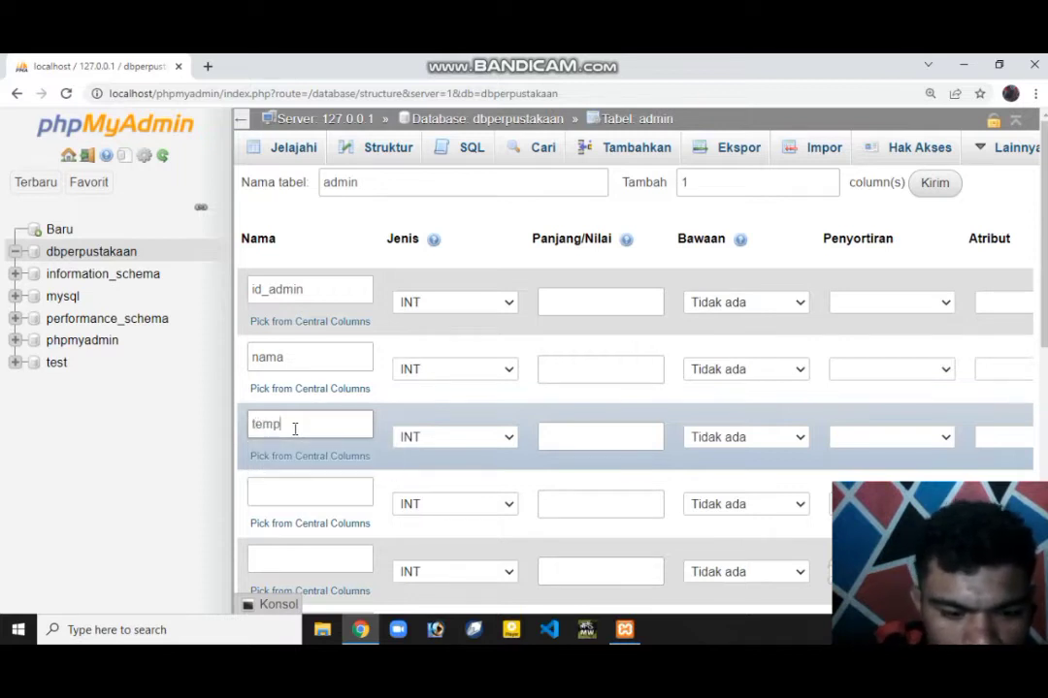
pyautogui.write('at_')
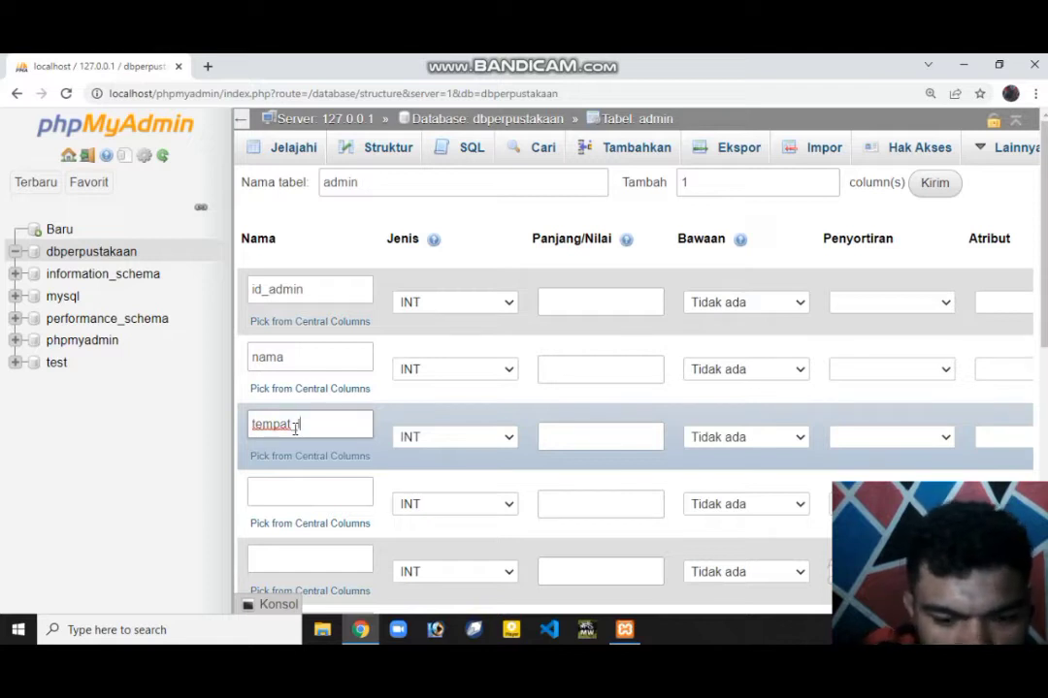
pyautogui.write('lahir')
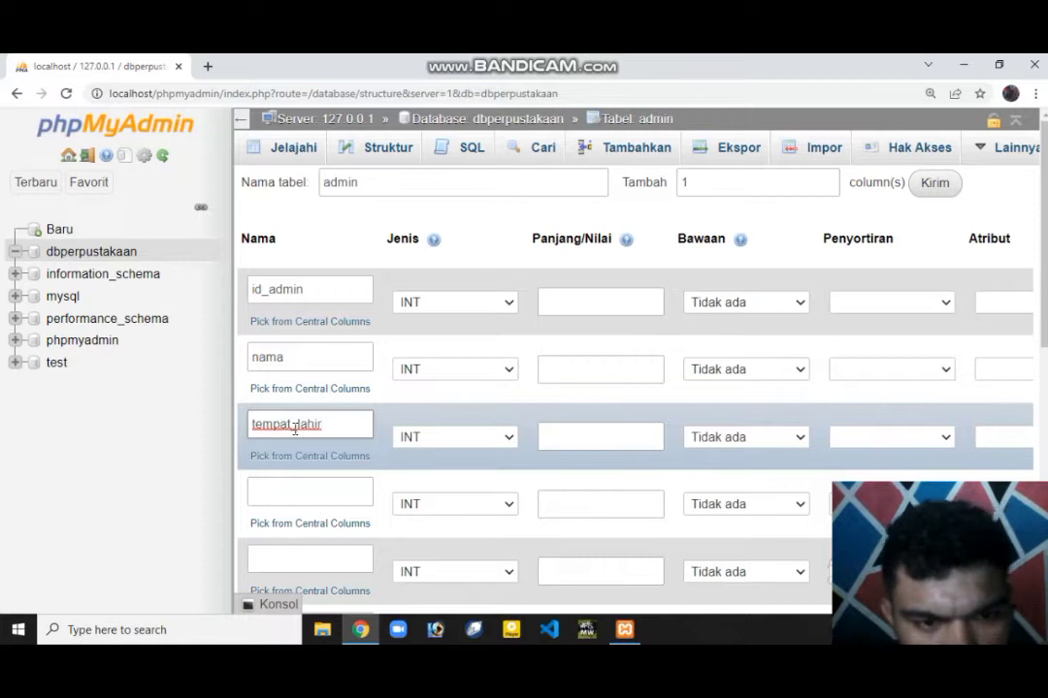
# Name the fourth column of the admin table tanggal_lahir
pyautogui.click(311, 492)
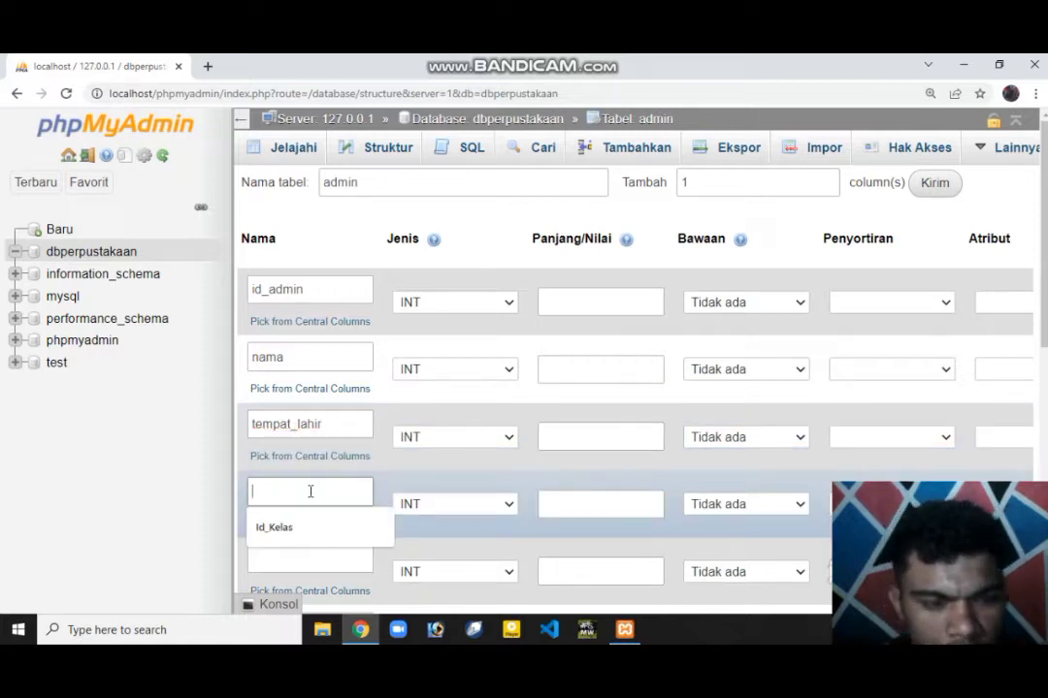
pyautogui.write('t')
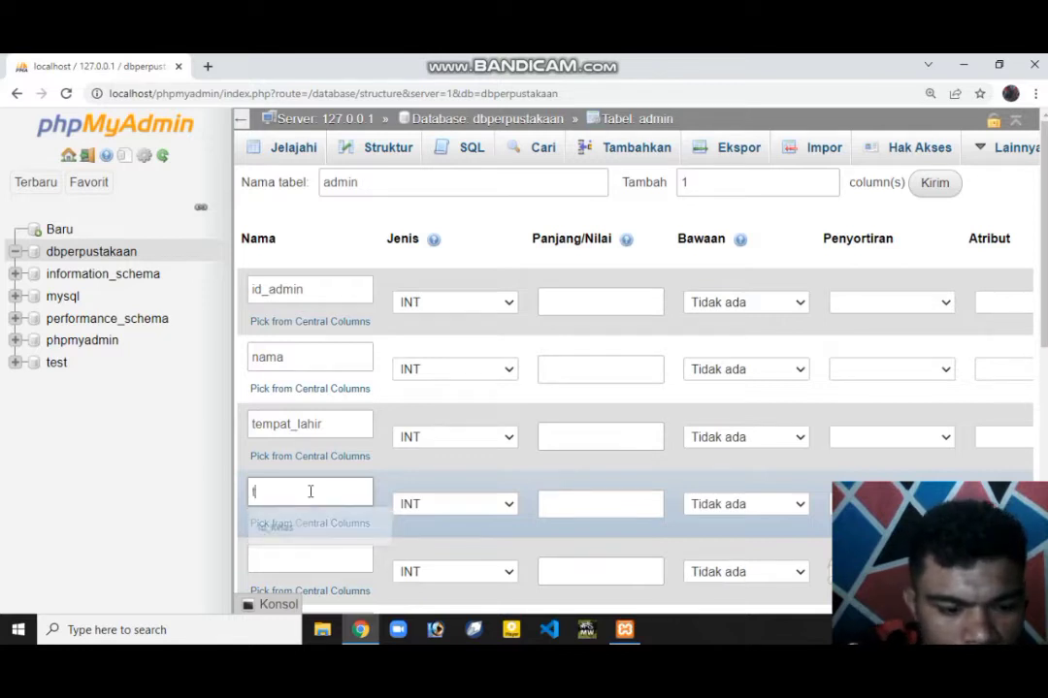
pyautogui.write('angga')
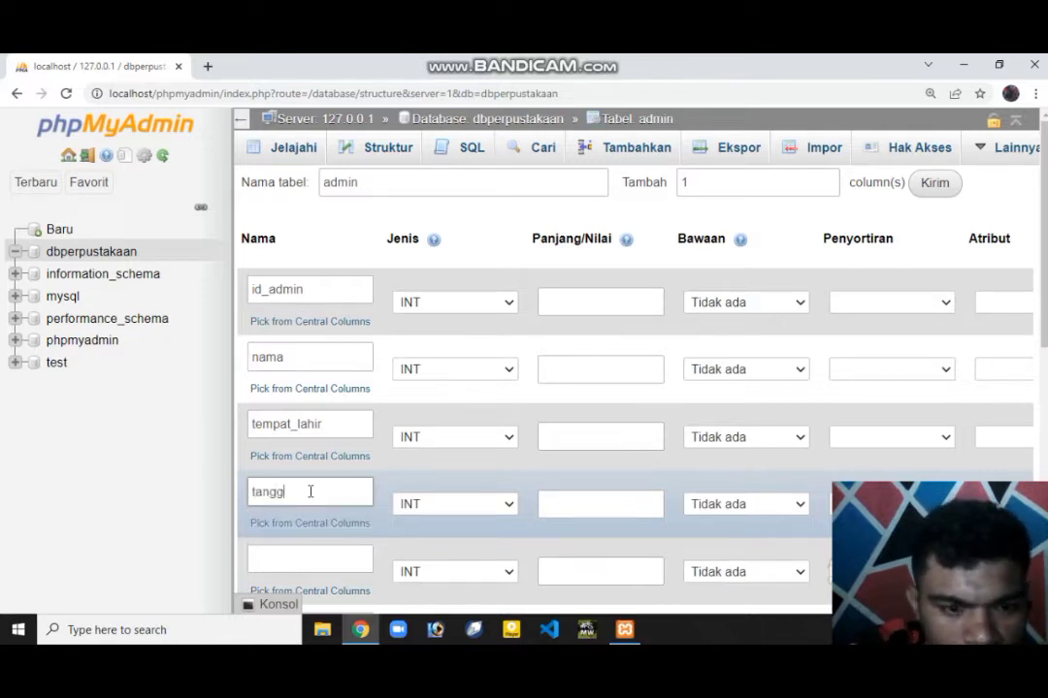
pyautogui.write('l')
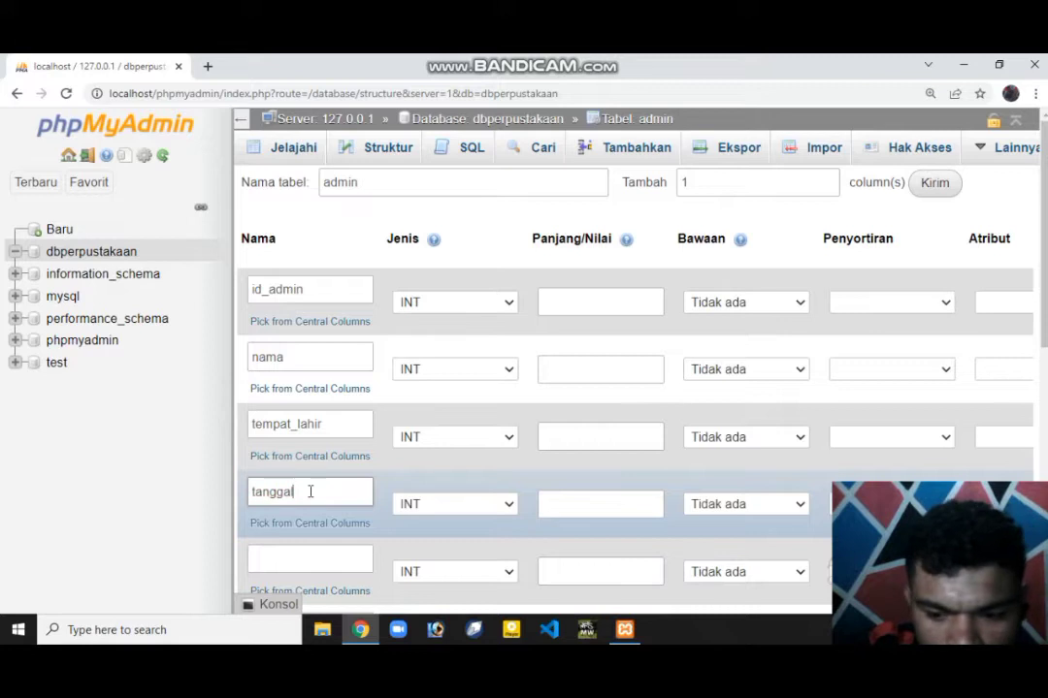
pyautogui.write('_la')
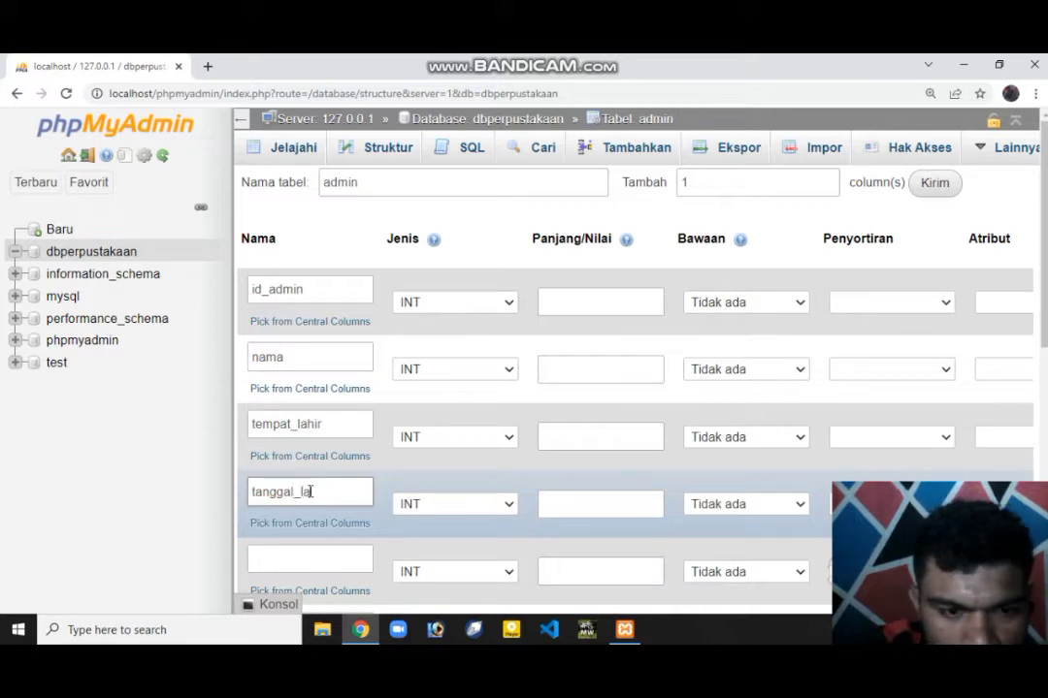
pyautogui.write('hir')
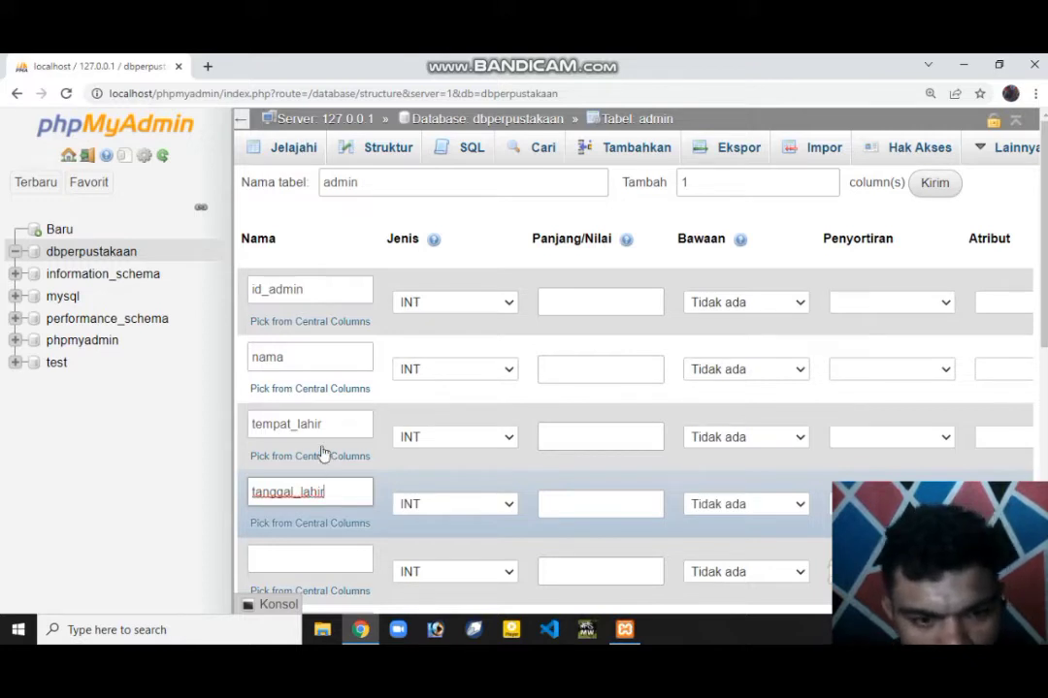
# Name the fifth column of the admin table alamat and the sixth column email
pyautogui.scroll(-3, 315, 470)
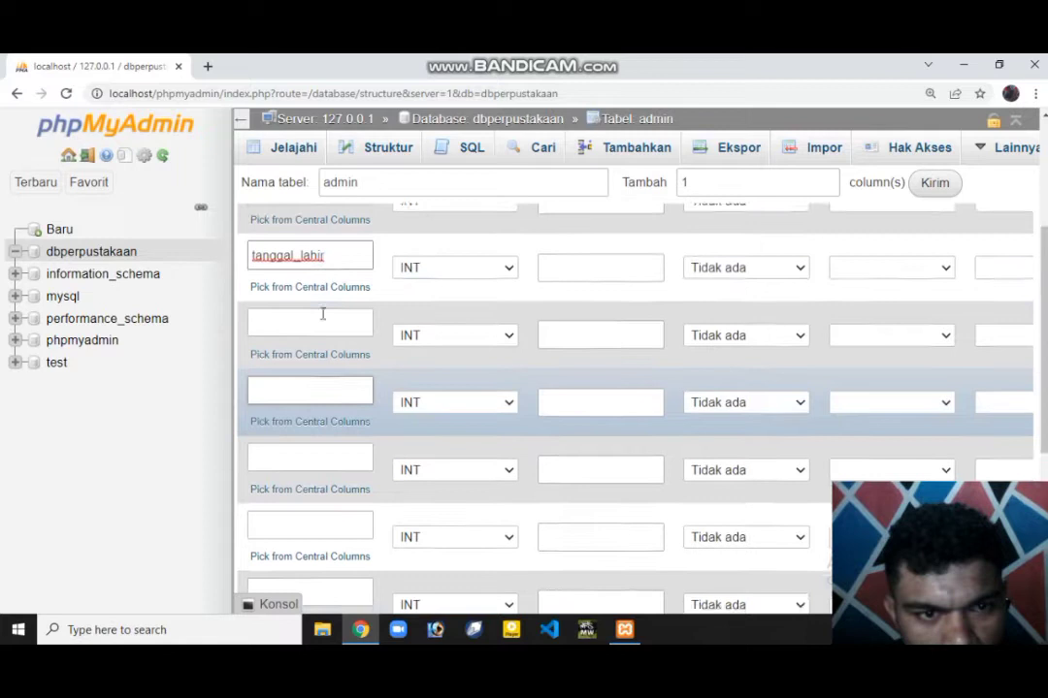
pyautogui.click(320, 323)
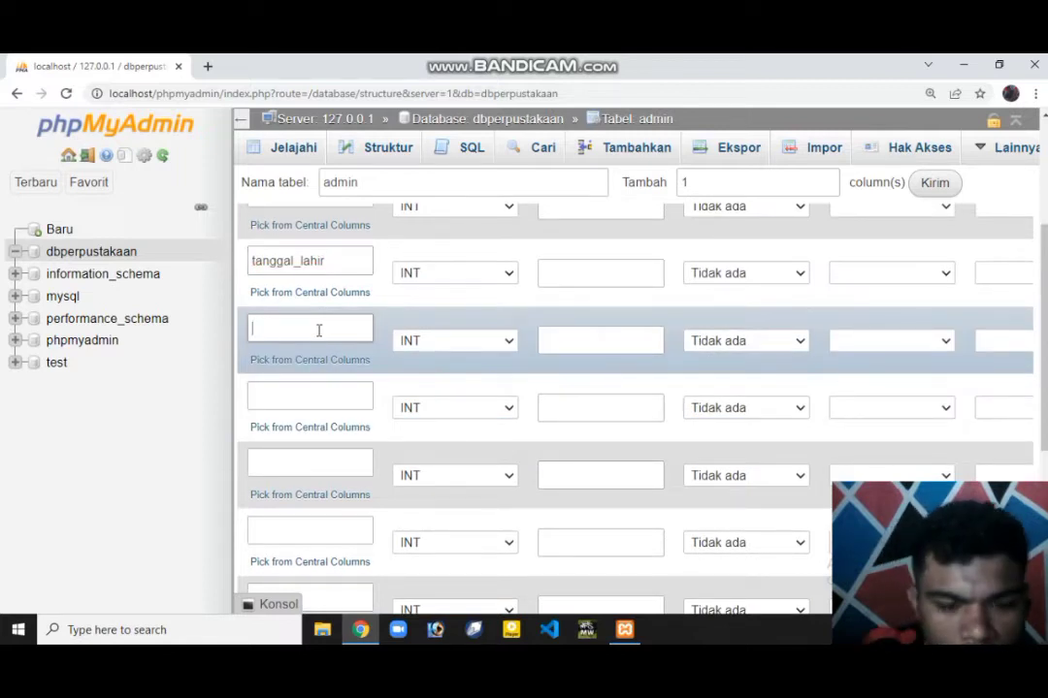
pyautogui.write('al')
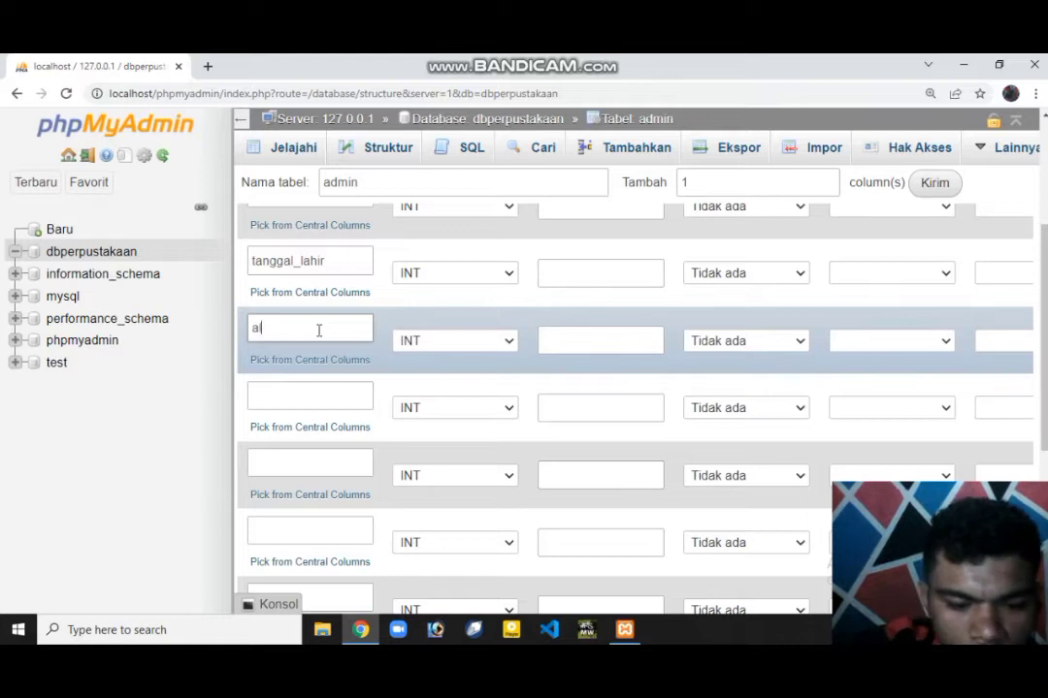
pyautogui.write('amat')
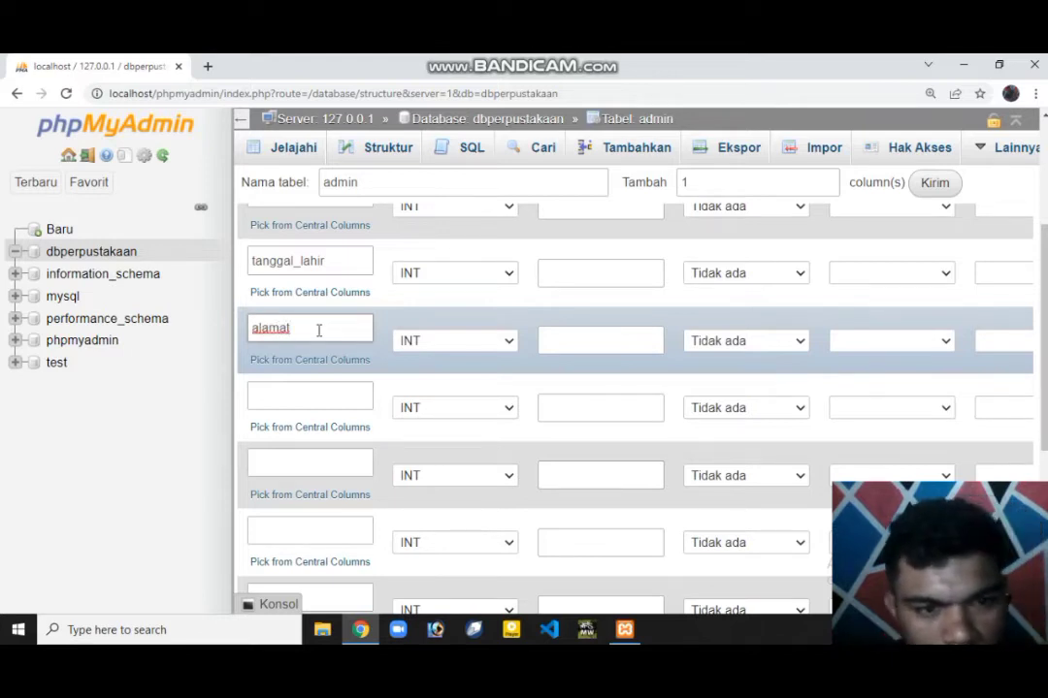
pyautogui.click(315, 400)
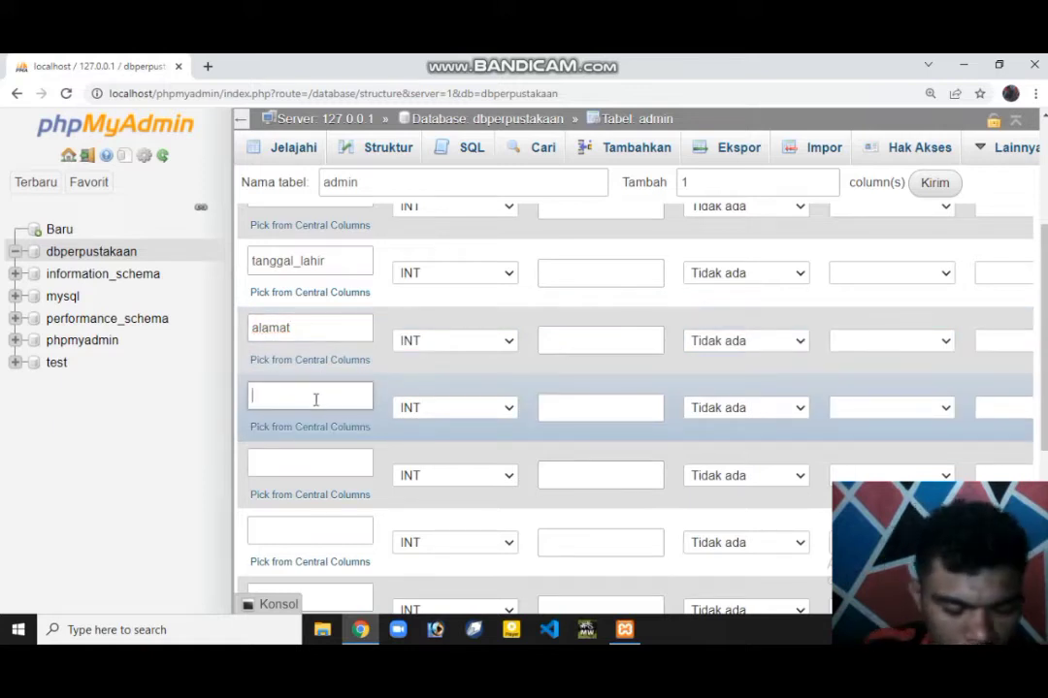
pyautogui.write('email')
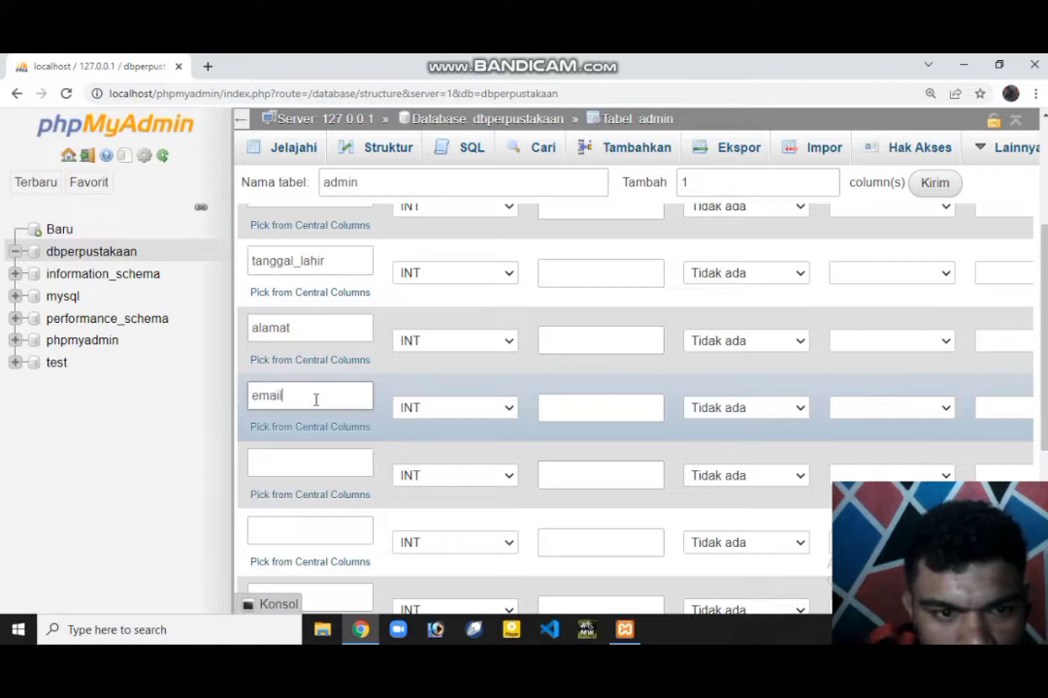
# Name the seventh column of the admin table telepon and the eighth column password
pyautogui.click(300, 462)
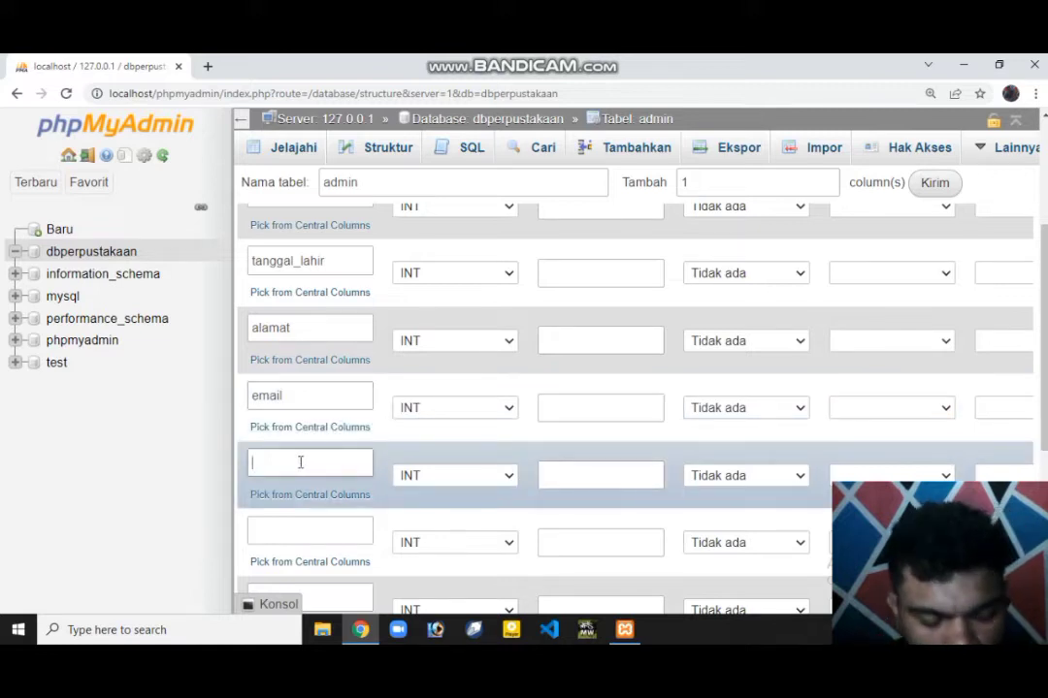
pyautogui.write('t')
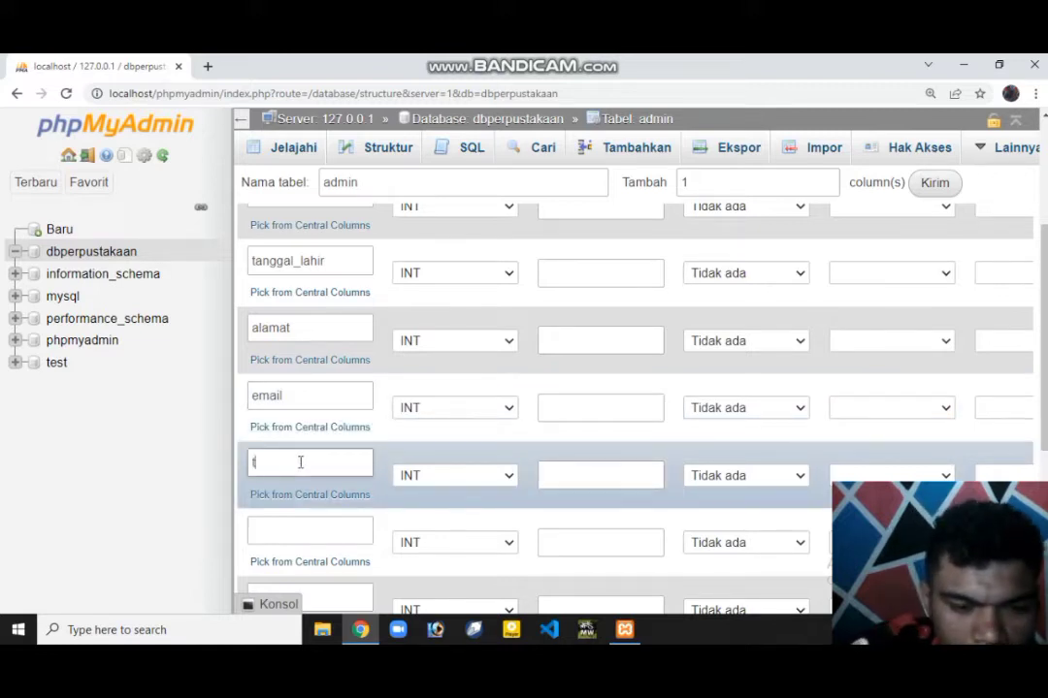
pyautogui.write('elepon')
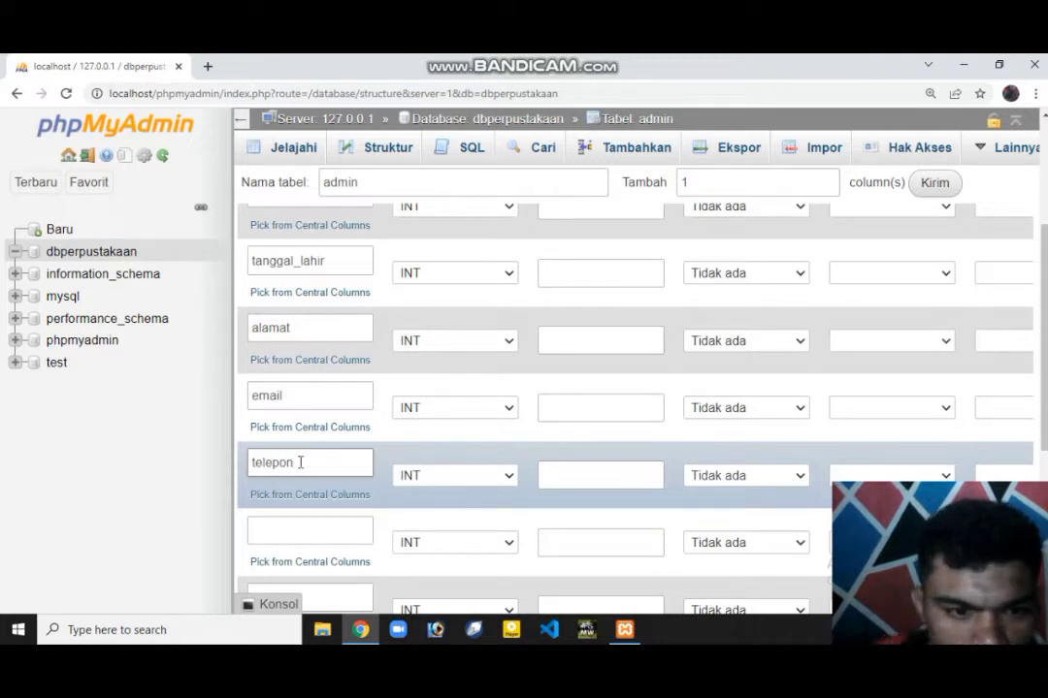
pyautogui.click(306, 533)
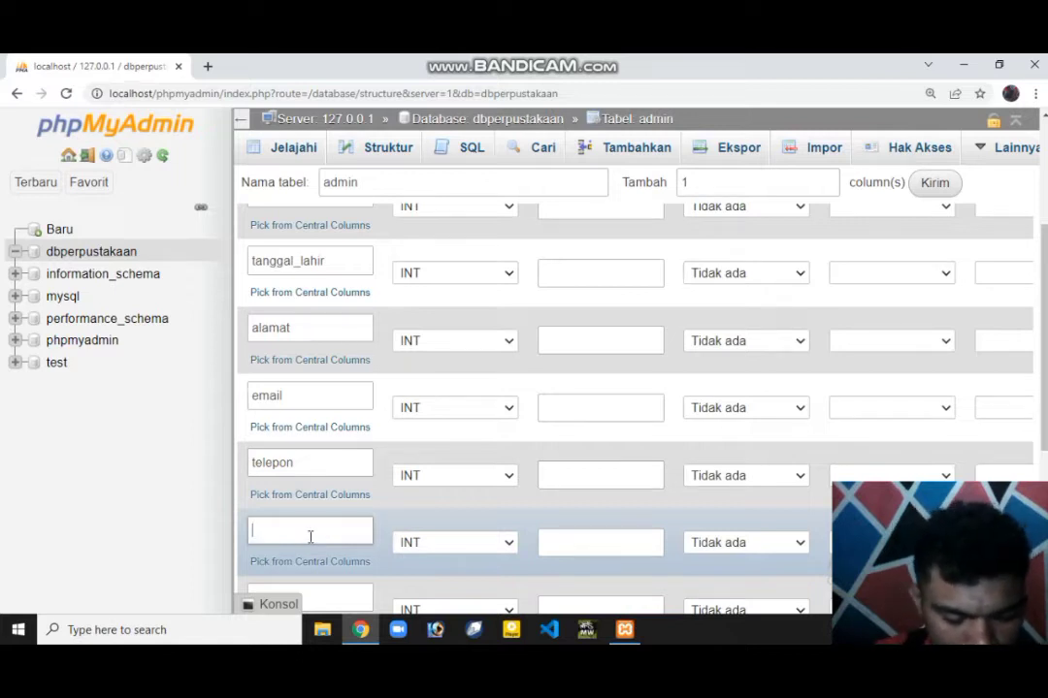
pyautogui.write('passwa')
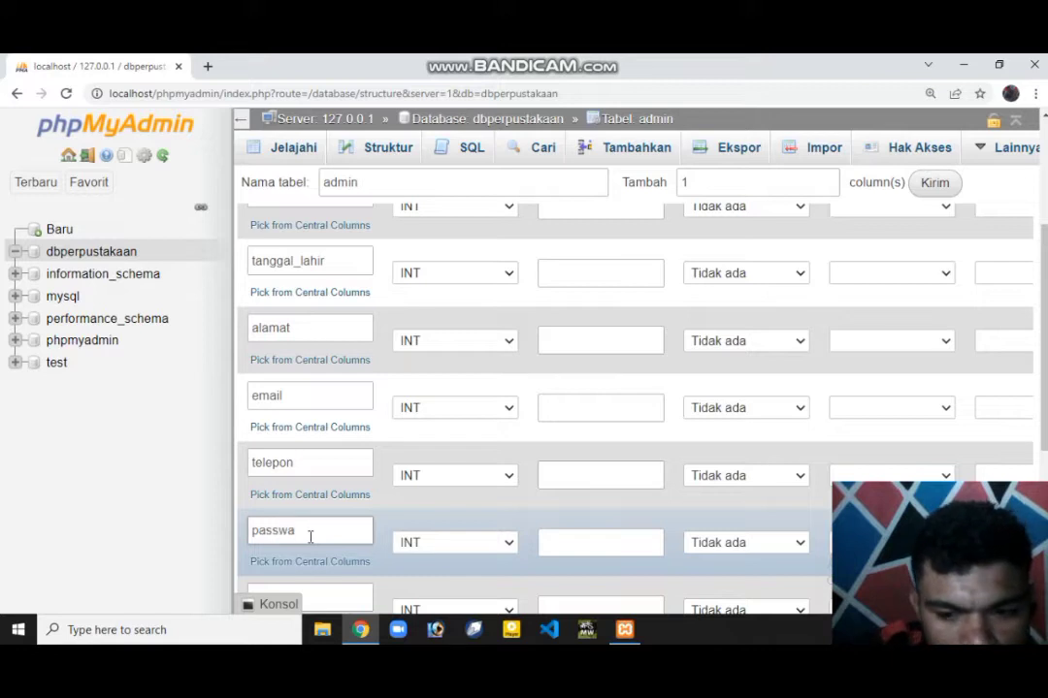
pyautogui.press('BackSpace')
pyautogui.write('ord')
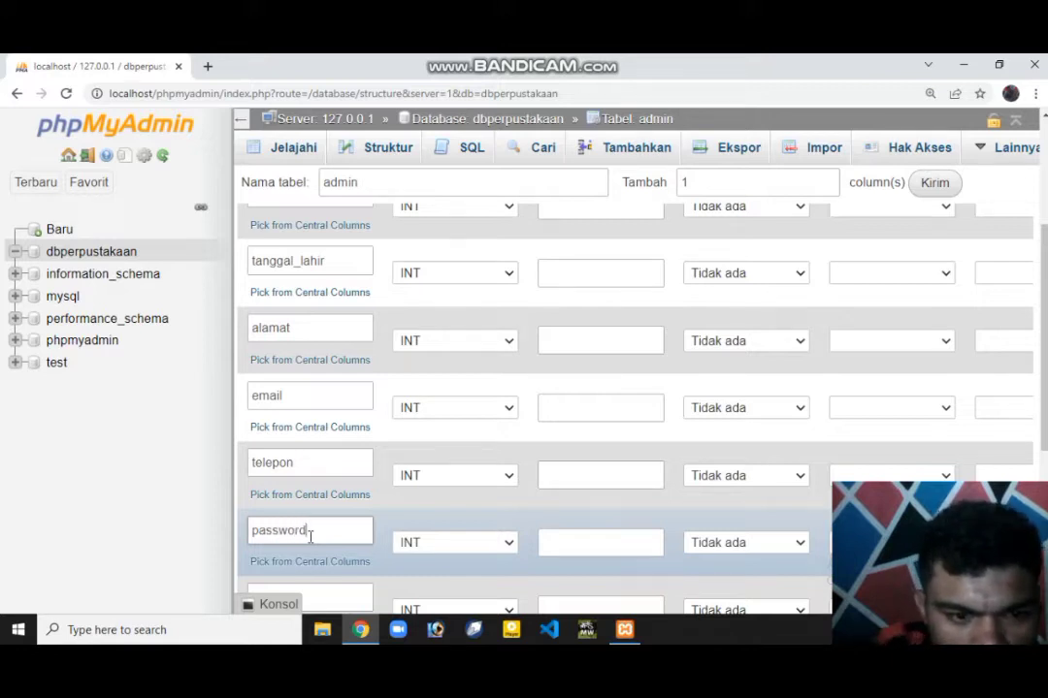
# Name the ninth column of the admin table status
pyautogui.scroll(-1, 330, 531)
pyautogui.scroll(-3, 329, 532)
pyautogui.click(303, 294)
pyautogui.write('status')
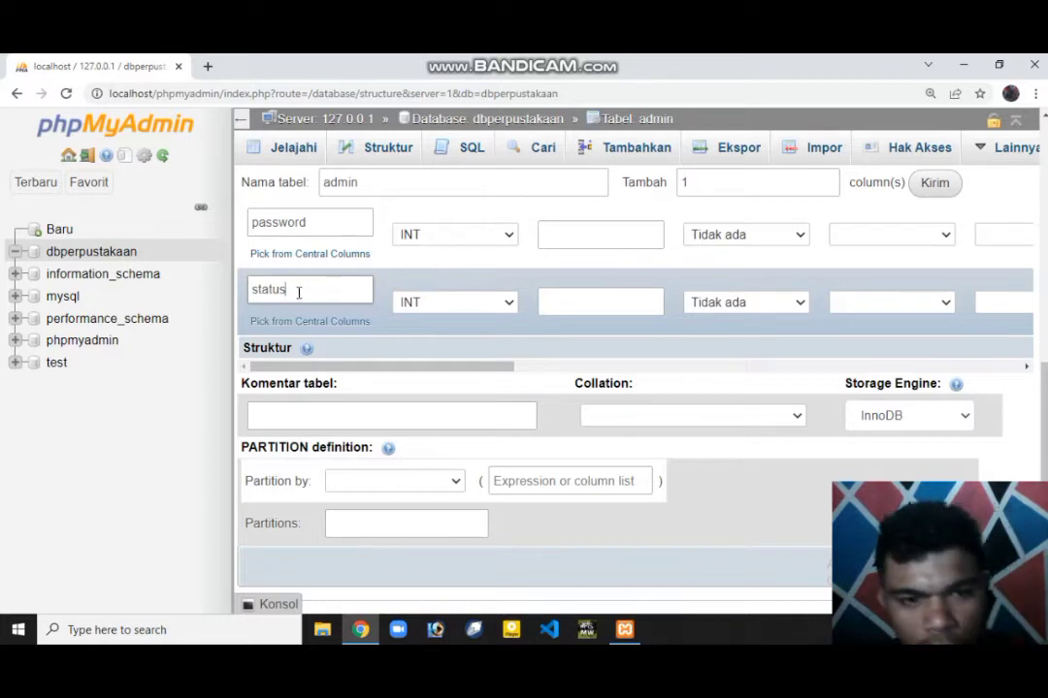
# Set the status column's data type to CHAR with a length of 1
pyautogui.click(502, 309)
pyautogui.scroll(-3, 471, 400)
pyautogui.scroll(-3, 471, 384)
pyautogui.scroll(3, 473, 407)
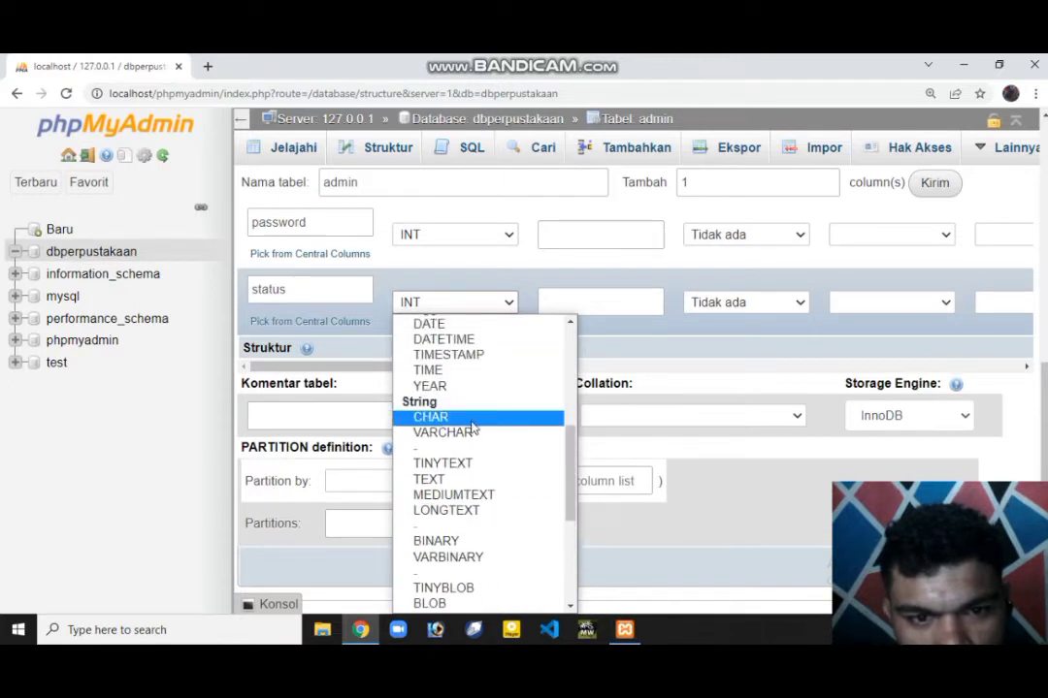
pyautogui.click(471, 420)
pyautogui.click(582, 303)
pyautogui.scroll(6, 595, 305)
pyautogui.scroll(-4, 598, 484)
pyautogui.click(606, 378)
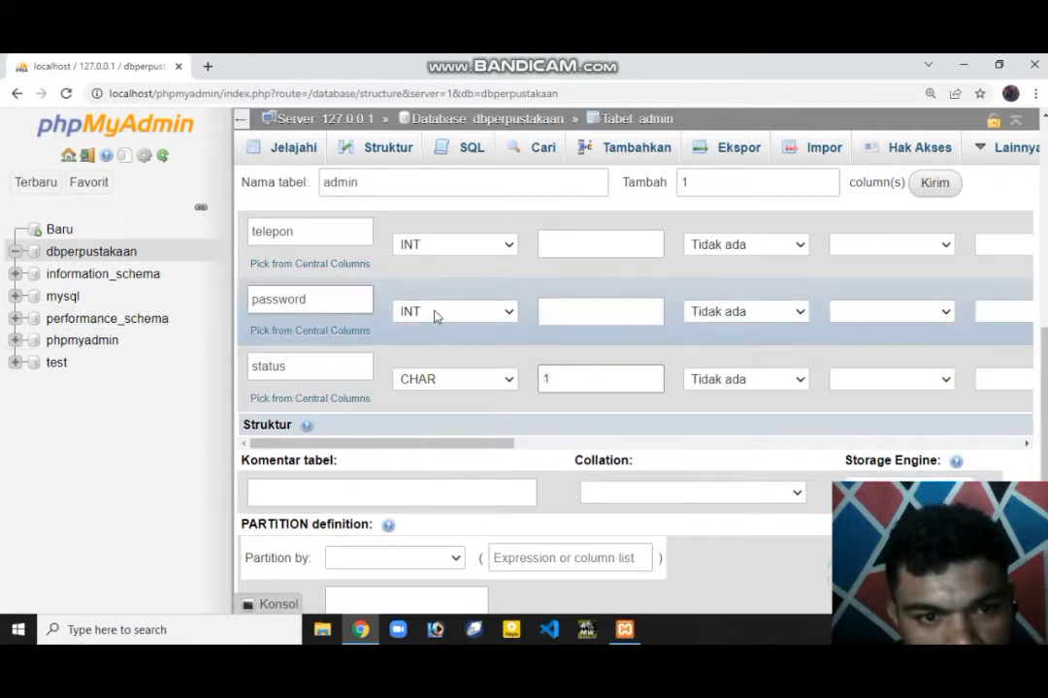
# Set the data type of the password and telepon columns to TEXT
pyautogui.scroll(2, 466, 312)
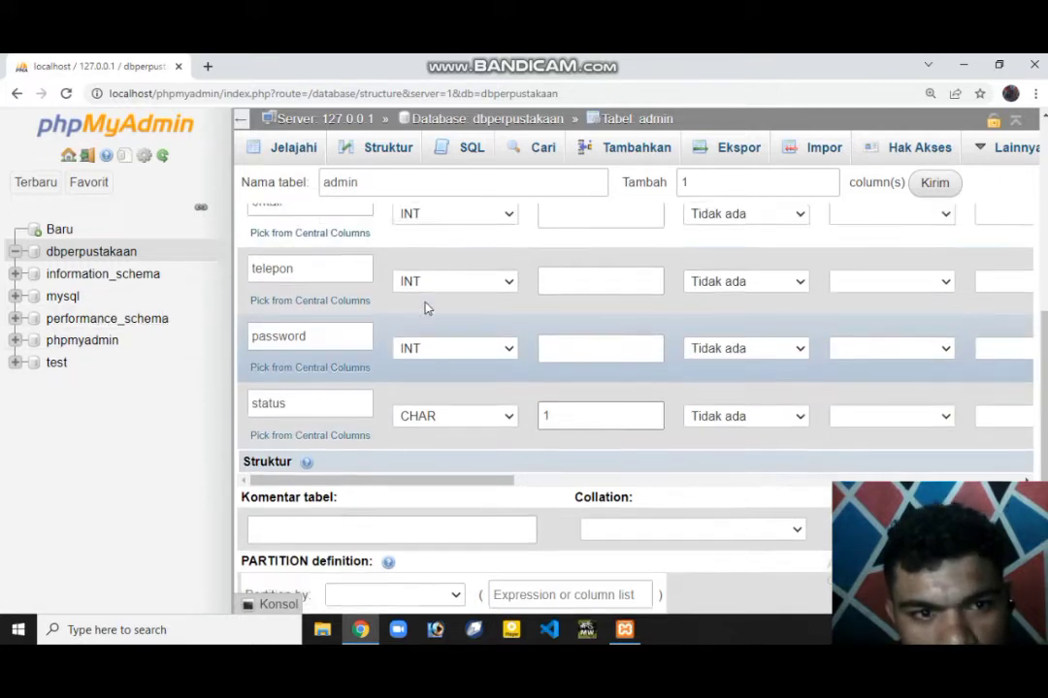
pyautogui.scroll(2, 424, 311)
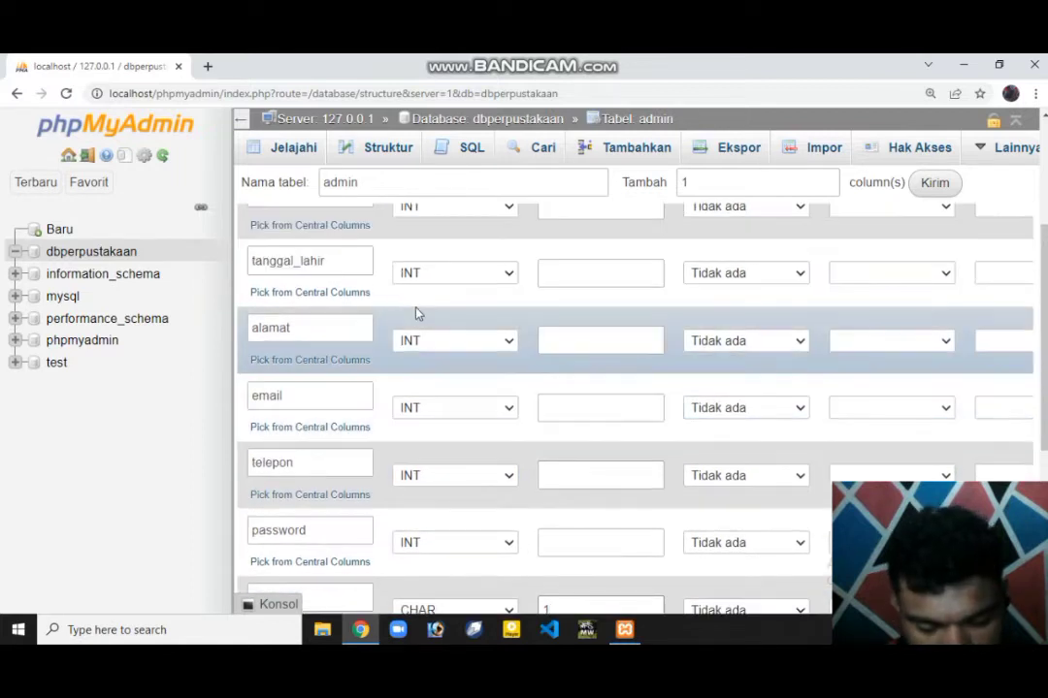
pyautogui.scroll(-3, 369, 490)
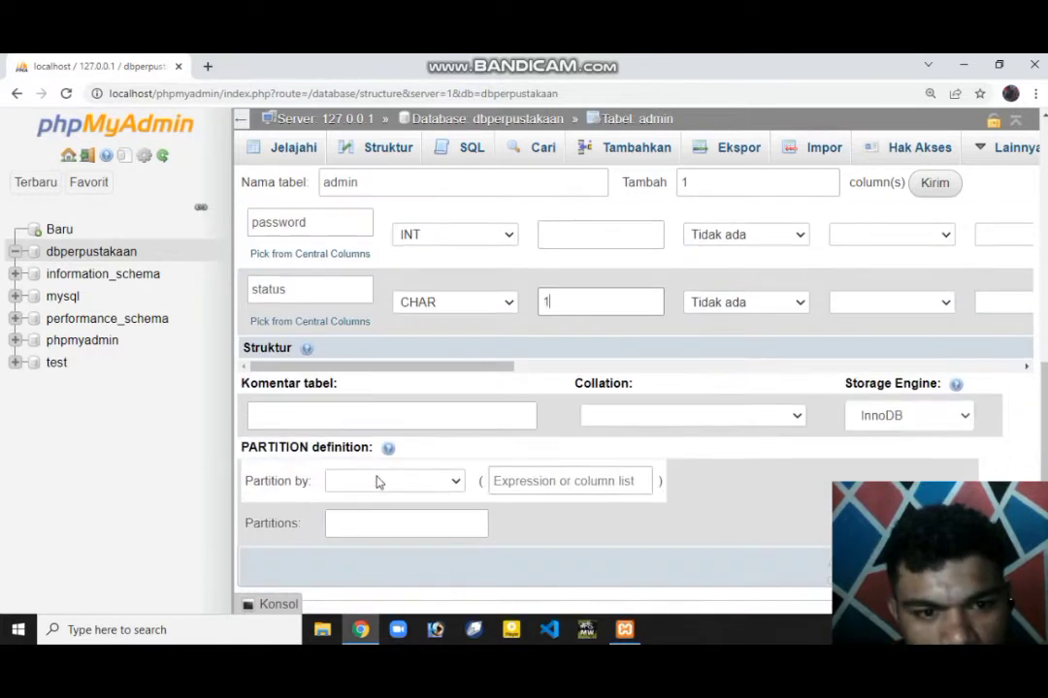
pyautogui.scroll(1, 385, 475)
pyautogui.scroll(2, 494, 494)
pyautogui.click(509, 468)
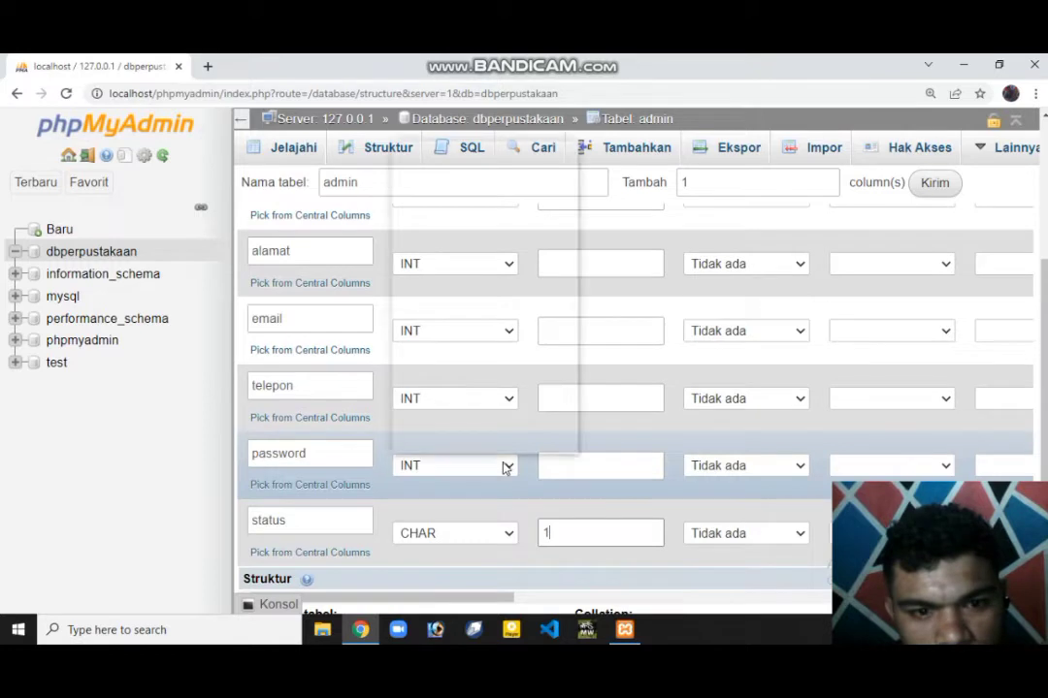
pyautogui.click(495, 181)
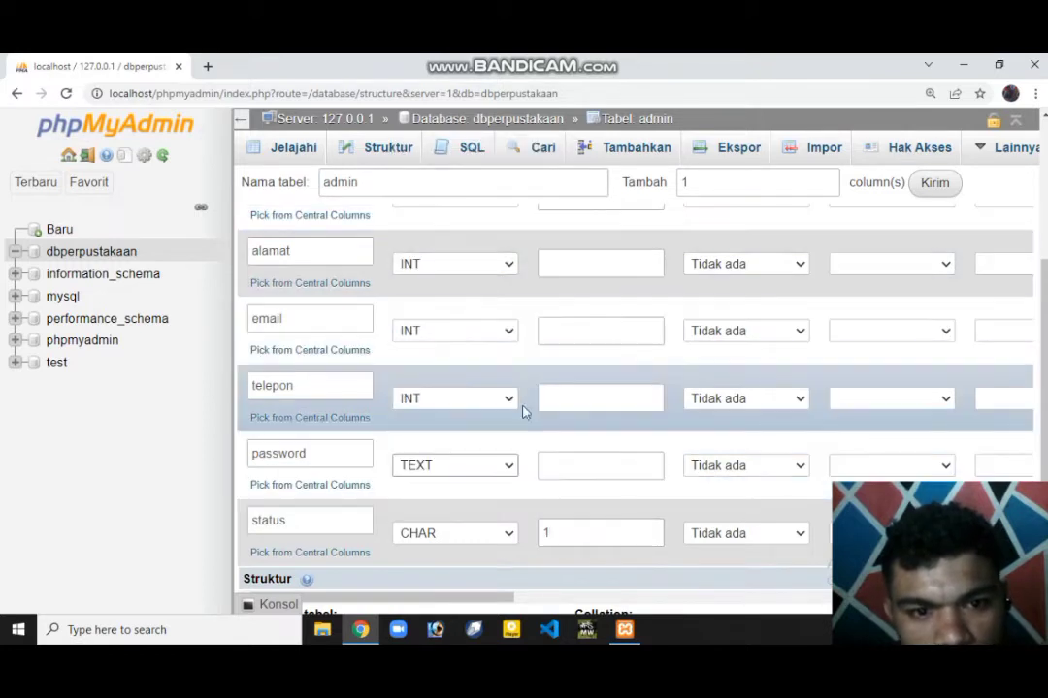
pyautogui.click(508, 399)
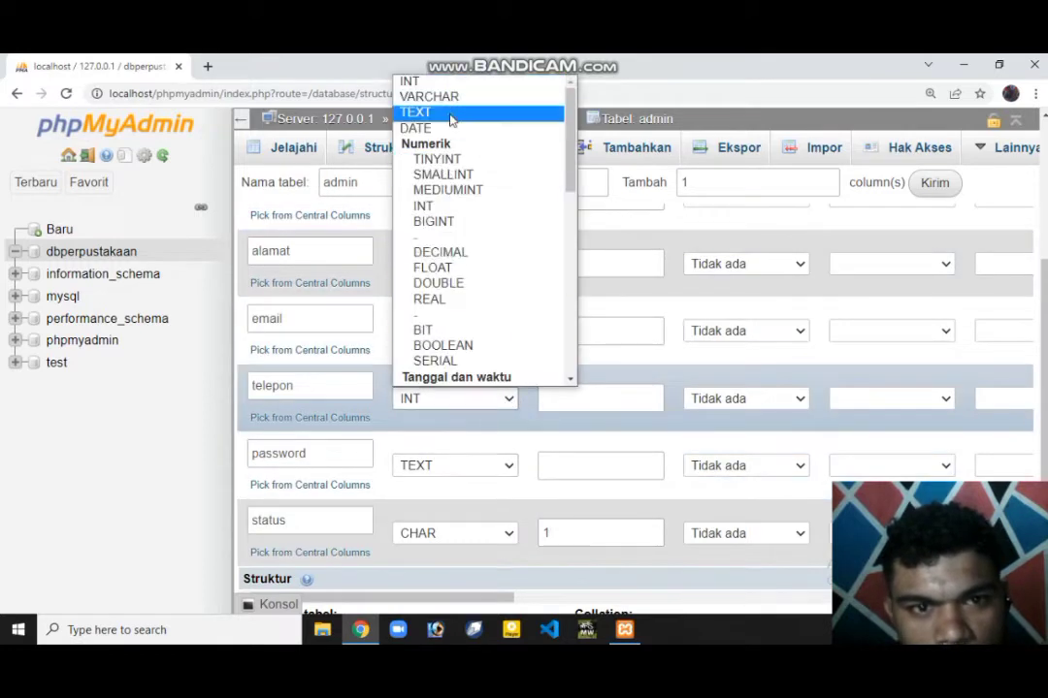
pyautogui.click(446, 111)
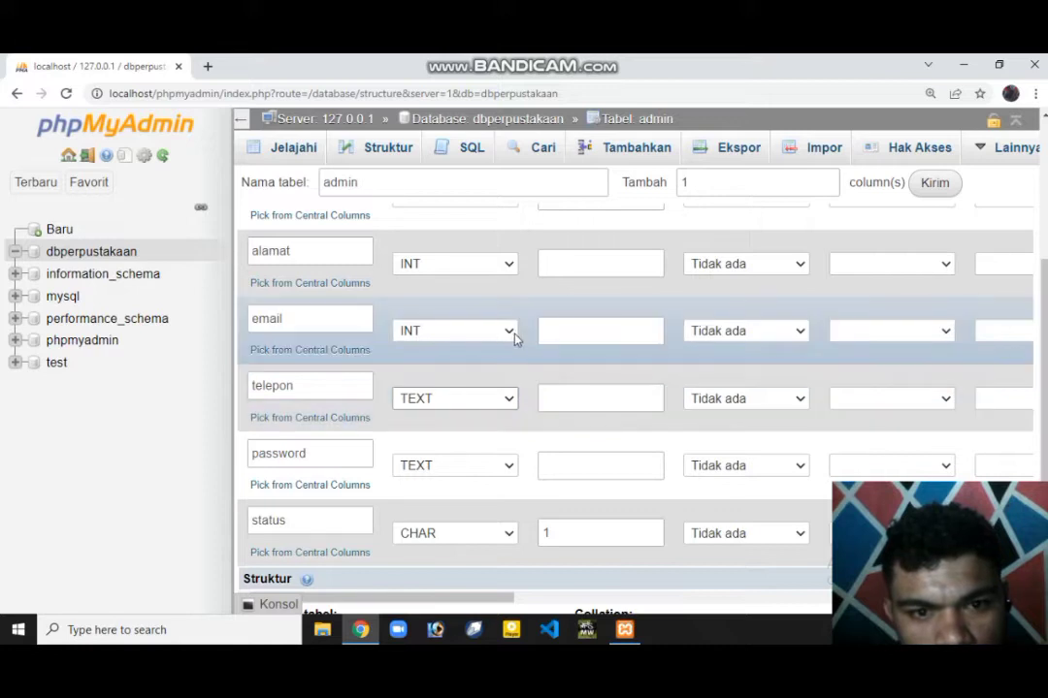
# Set the data type of the email and alamat columns to TEXT
pyautogui.click(508, 331)
pyautogui.click(479, 381)
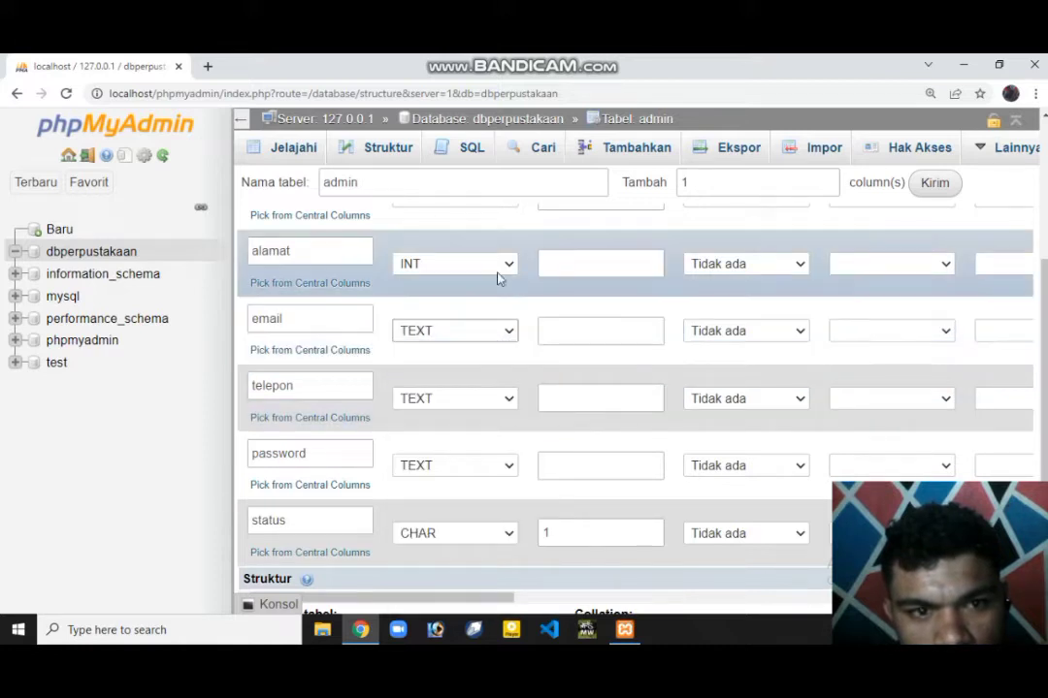
pyautogui.click(508, 270)
pyautogui.click(477, 315)
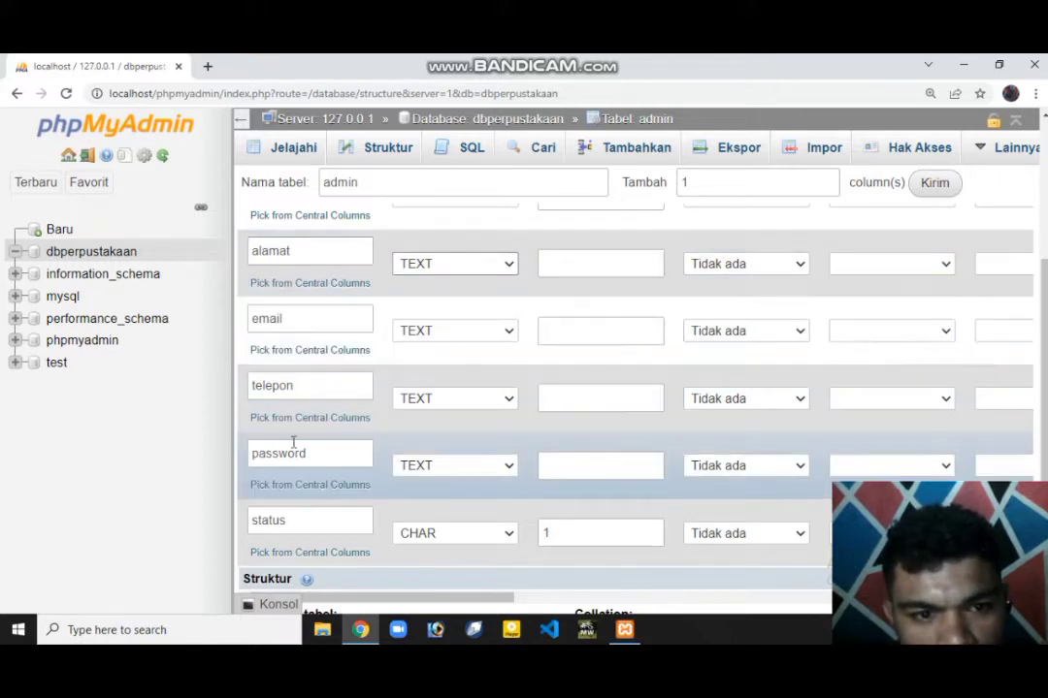
# Set the data type of the tanggal_lahir column to DATE
pyautogui.scroll(2, 361, 383)
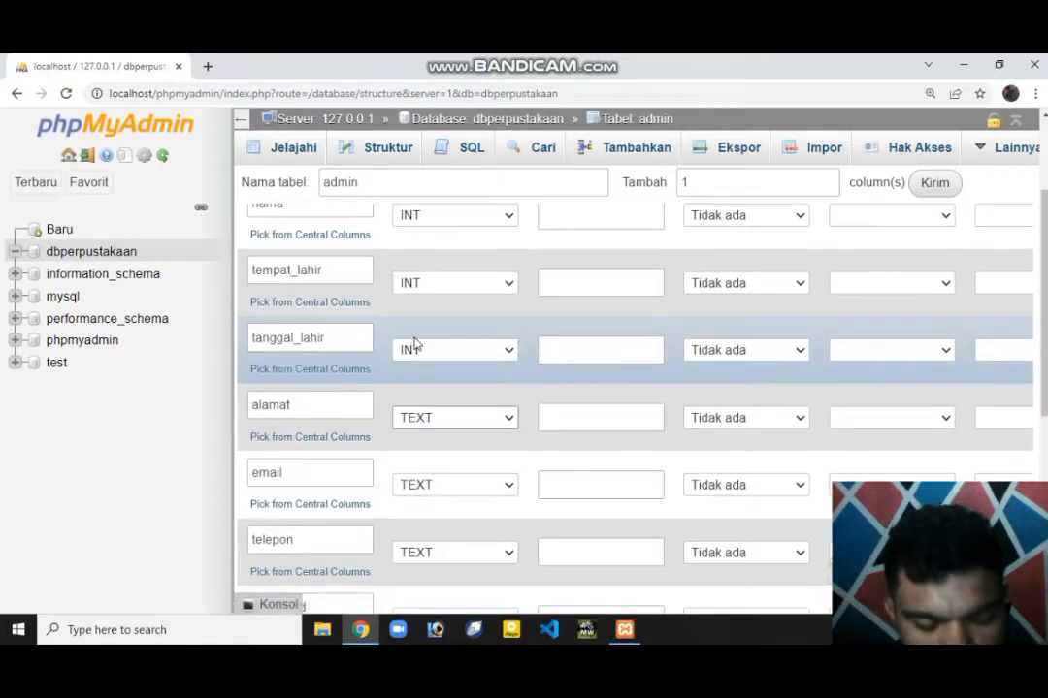
pyautogui.click(504, 354)
pyautogui.click(451, 101)
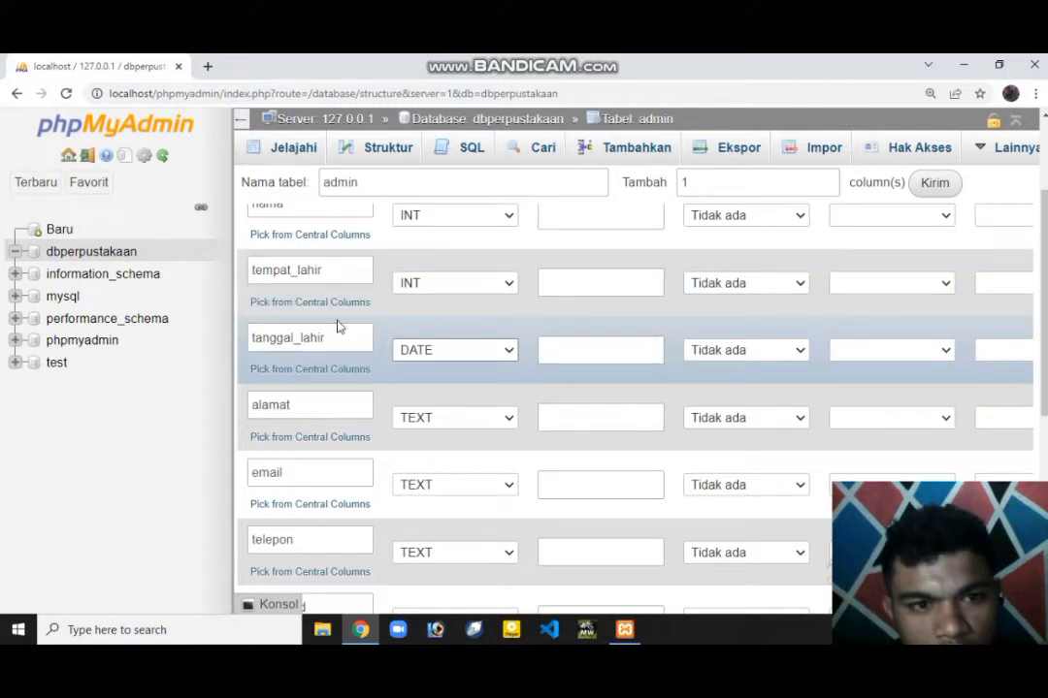
# Set the data type of the nama and tempat_lahir columns to TEXT
pyautogui.scroll(1, 335, 310)
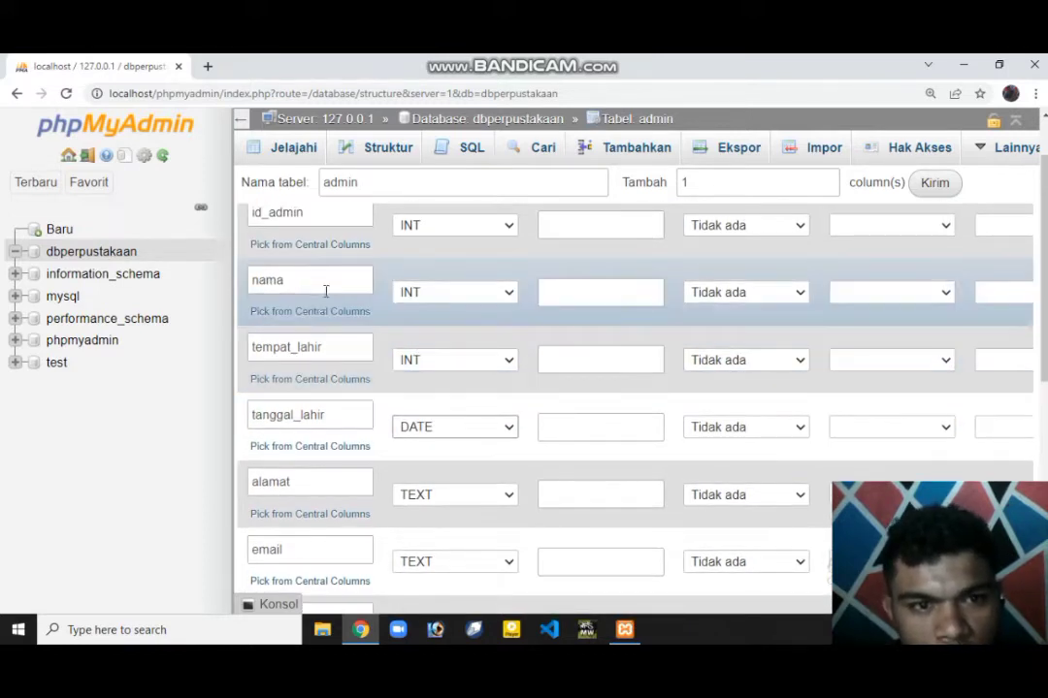
pyautogui.click(506, 294)
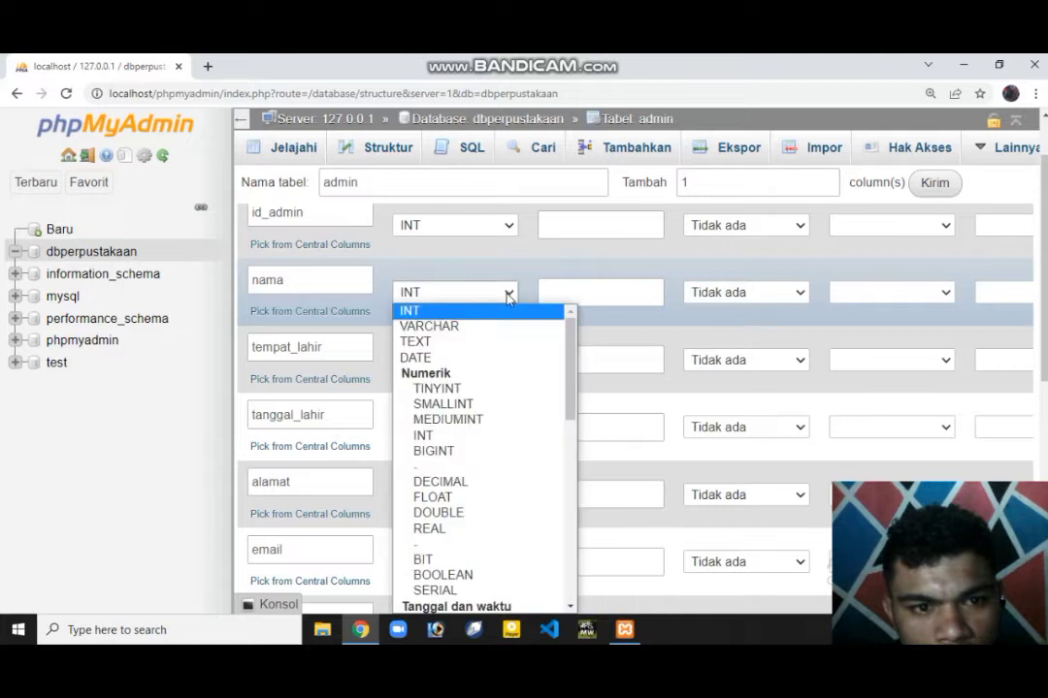
pyautogui.click(501, 346)
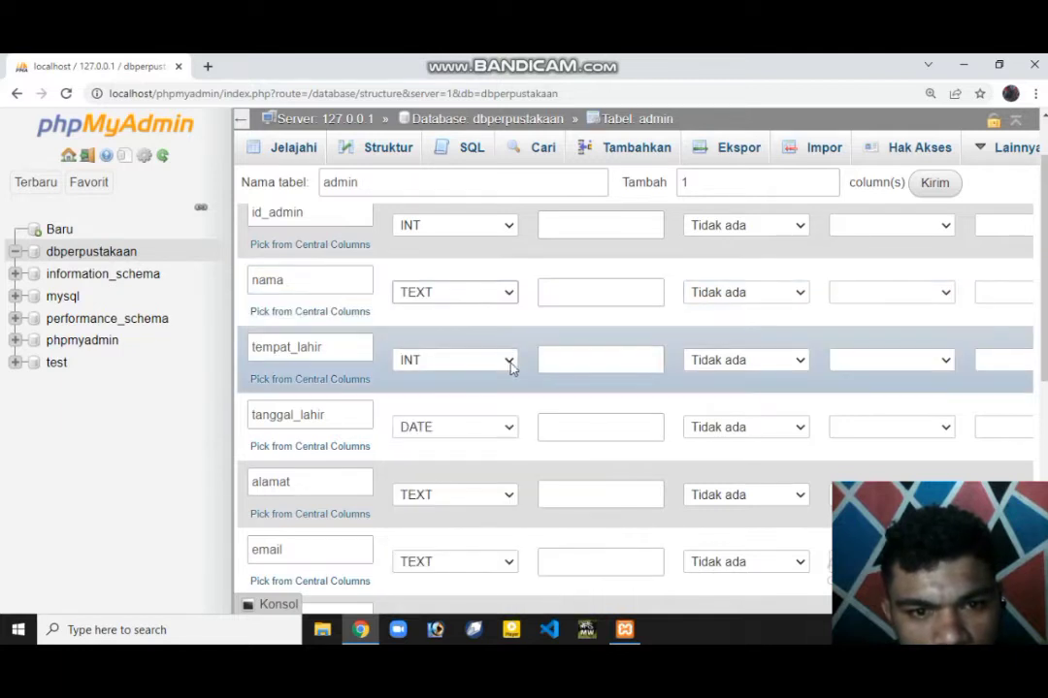
pyautogui.click(508, 360)
pyautogui.click(499, 92)
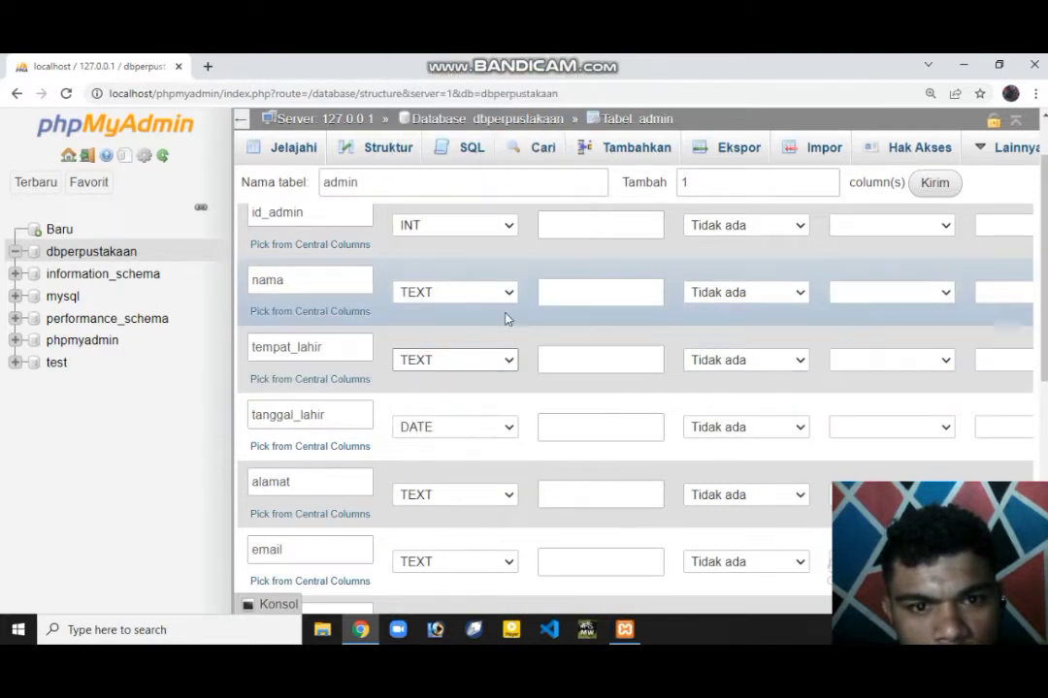
# Narrow the database navigation area to widen the column form, and review the admin table's column definitions
pyautogui.scroll(1, 273, 211)
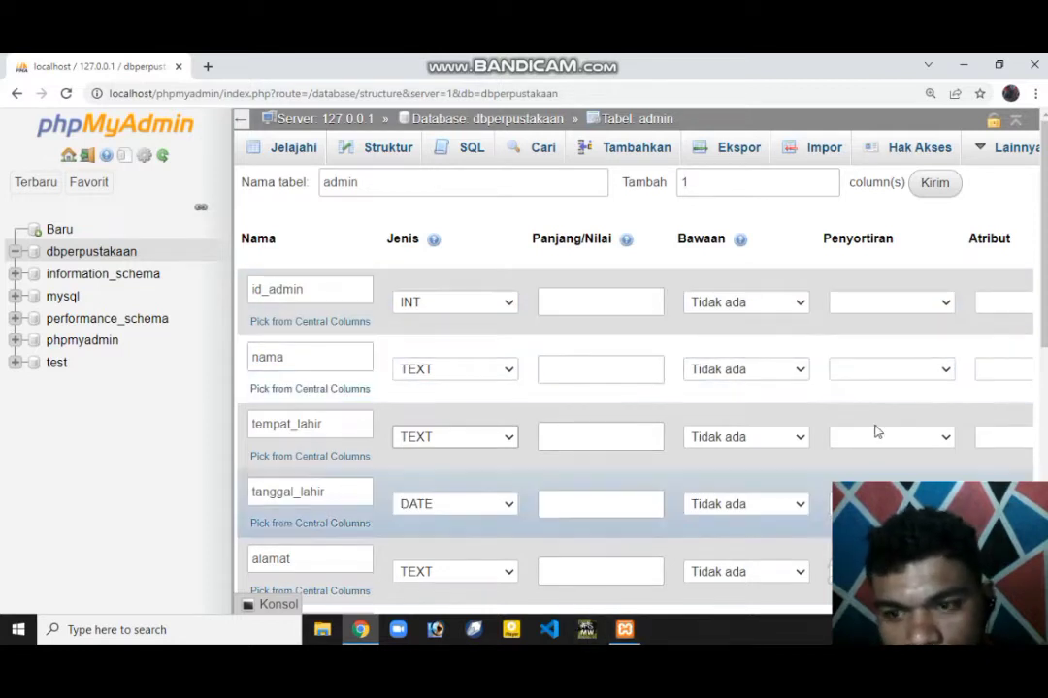
pyautogui.moveTo(1043, 310)
pyautogui.mouseDown()
pyautogui.moveTo(1043, 341)
pyautogui.moveTo(1043, 313)
pyautogui.mouseUp()
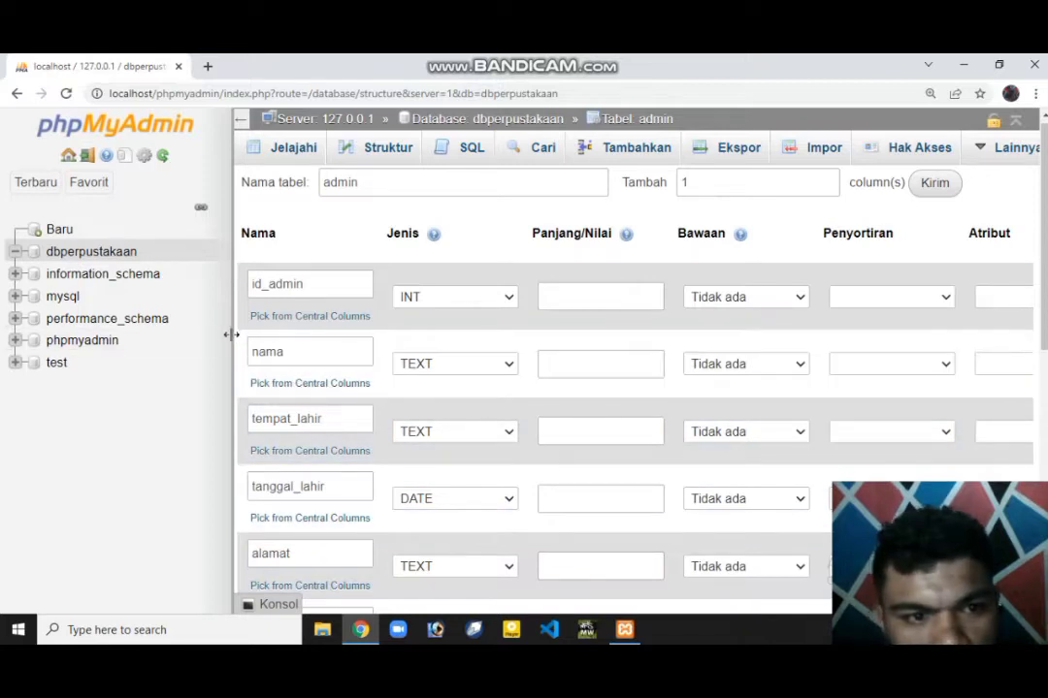
pyautogui.moveTo(233, 335); pyautogui.dragTo(89, 344)
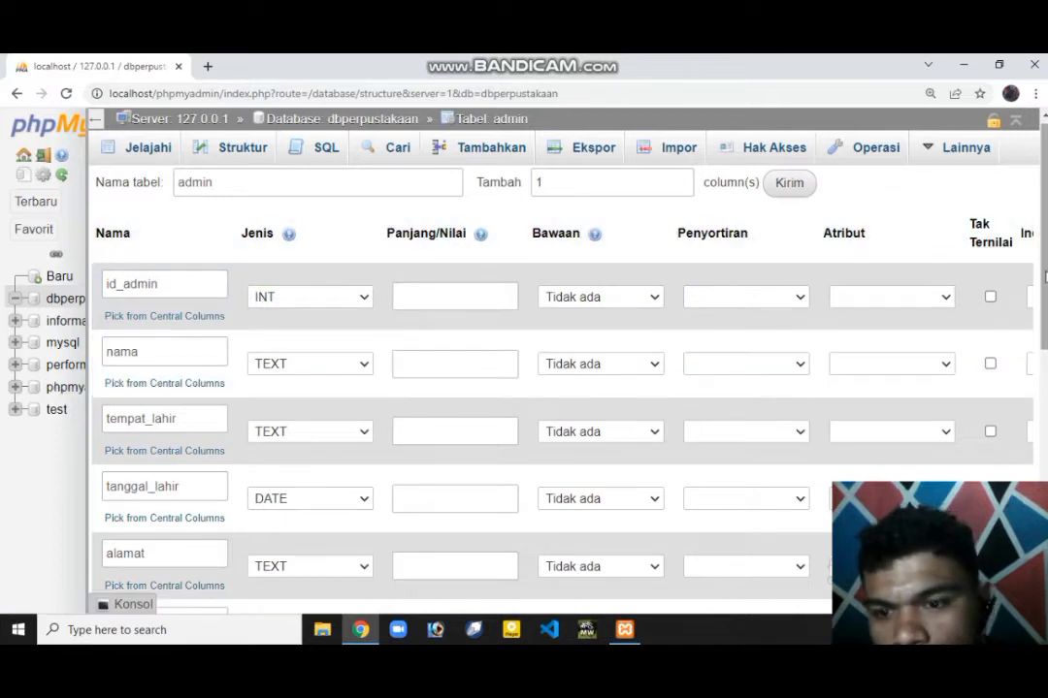
pyautogui.scroll(-5, 250, 442)
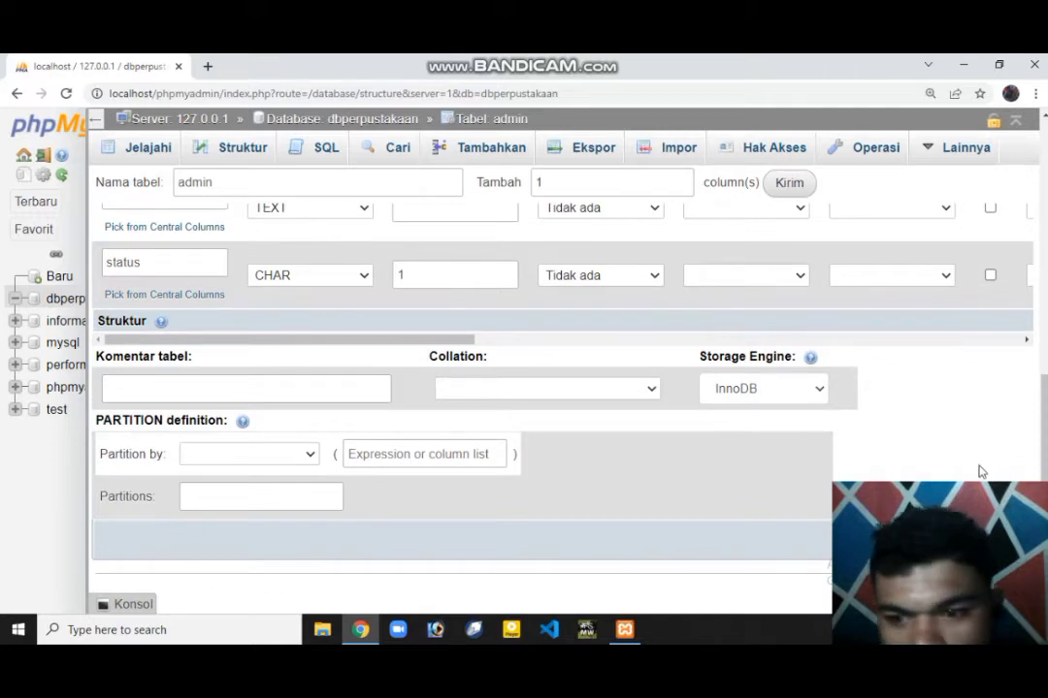
pyautogui.scroll(5, 953, 428)
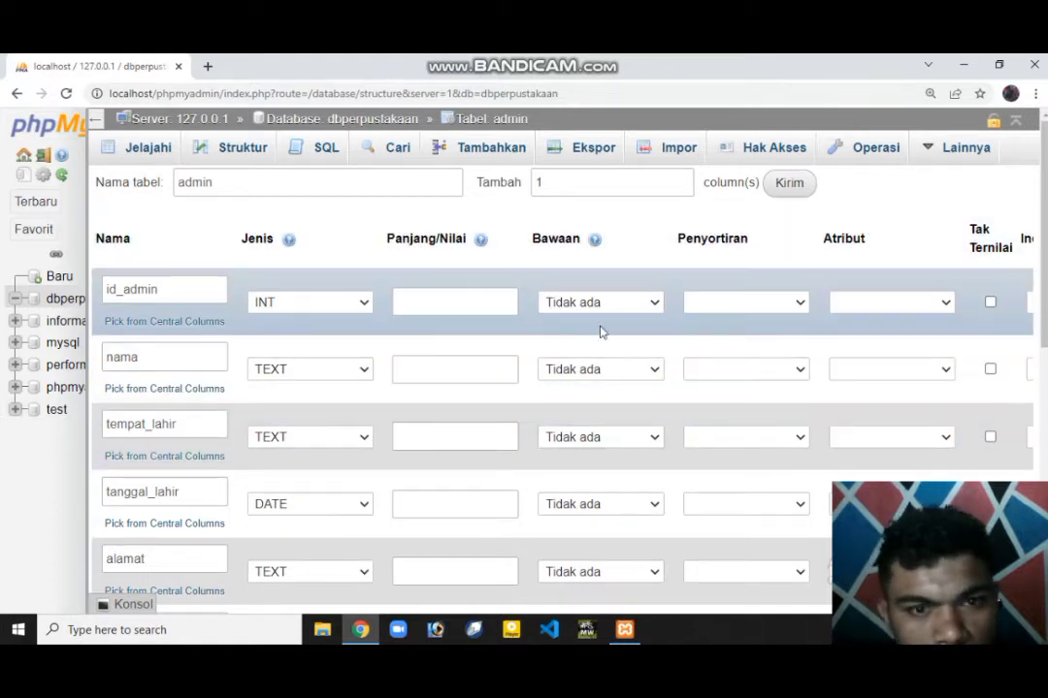
# Enable auto-increment on the admin table's id_admin column with a PRIMARY index
pyautogui.scroll(-6, 820, 391)
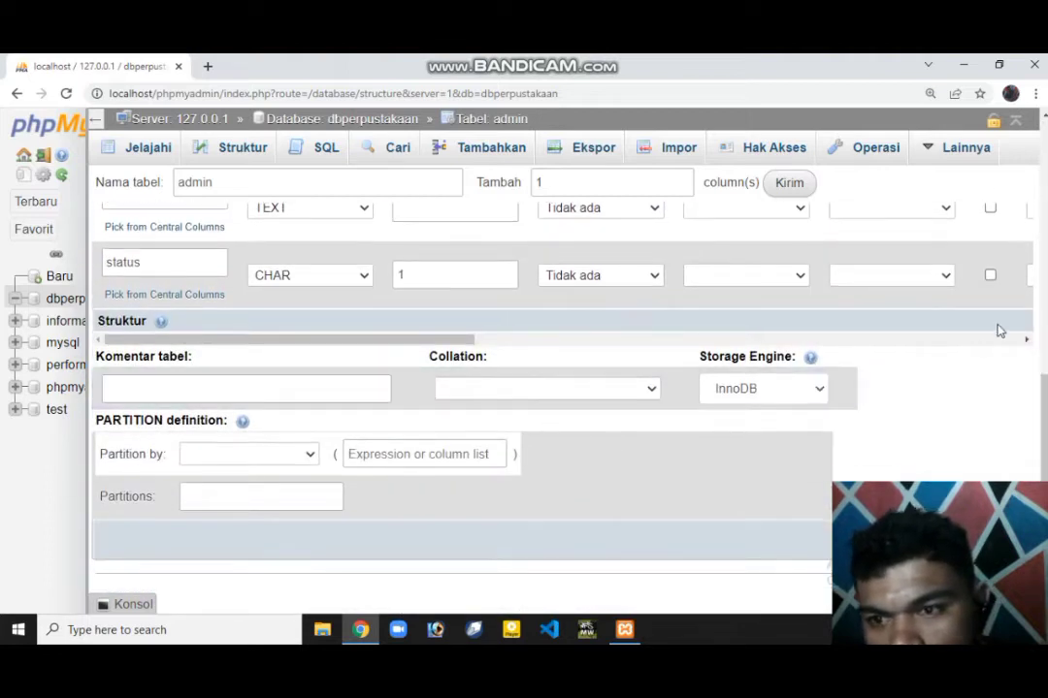
pyautogui.moveTo(1026, 340); pyautogui.dragTo(1026, 339)
pyautogui.scroll(5, 897, 399)
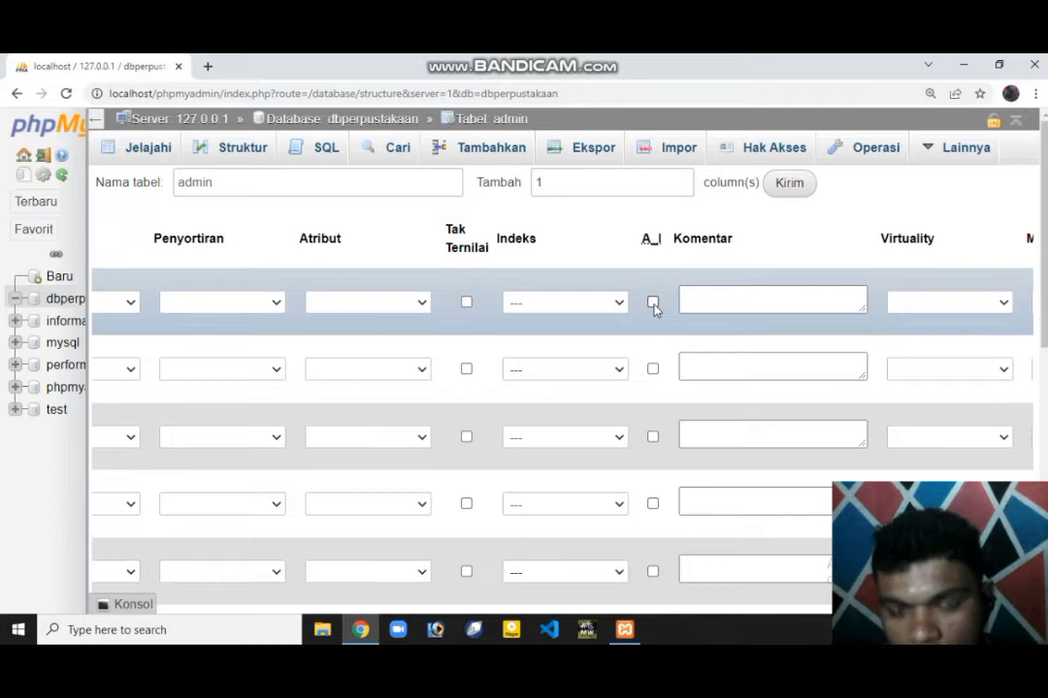
pyautogui.click(653, 303)
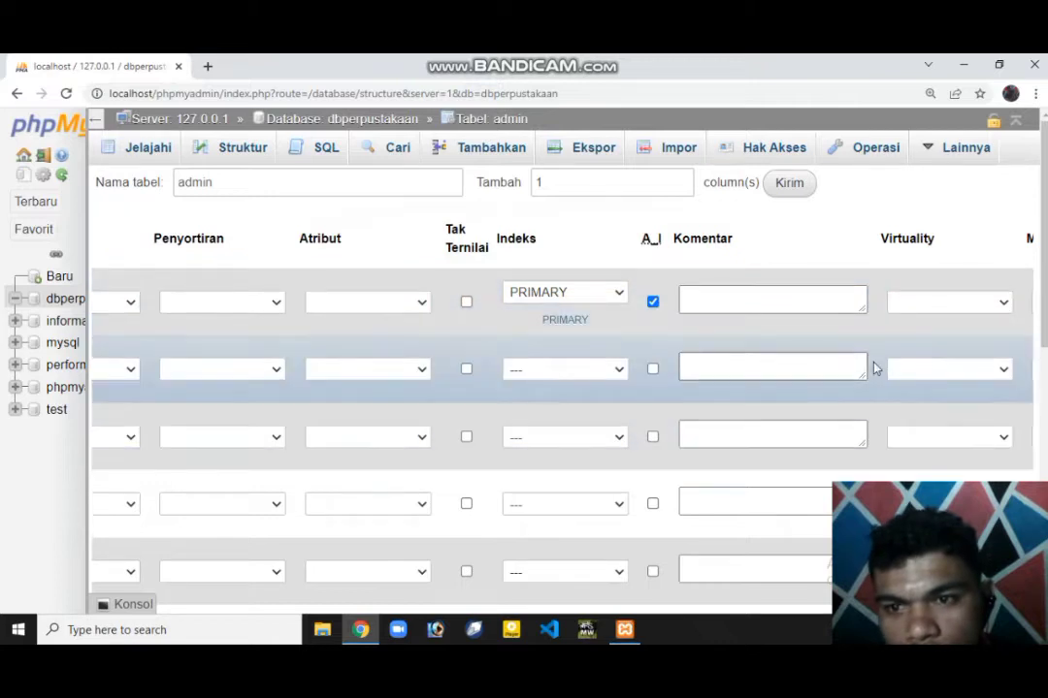
# Examine the remaining attribute settings across all of the admin table's columns, from index and comments to the last options
pyautogui.scroll(-5, 853, 504)
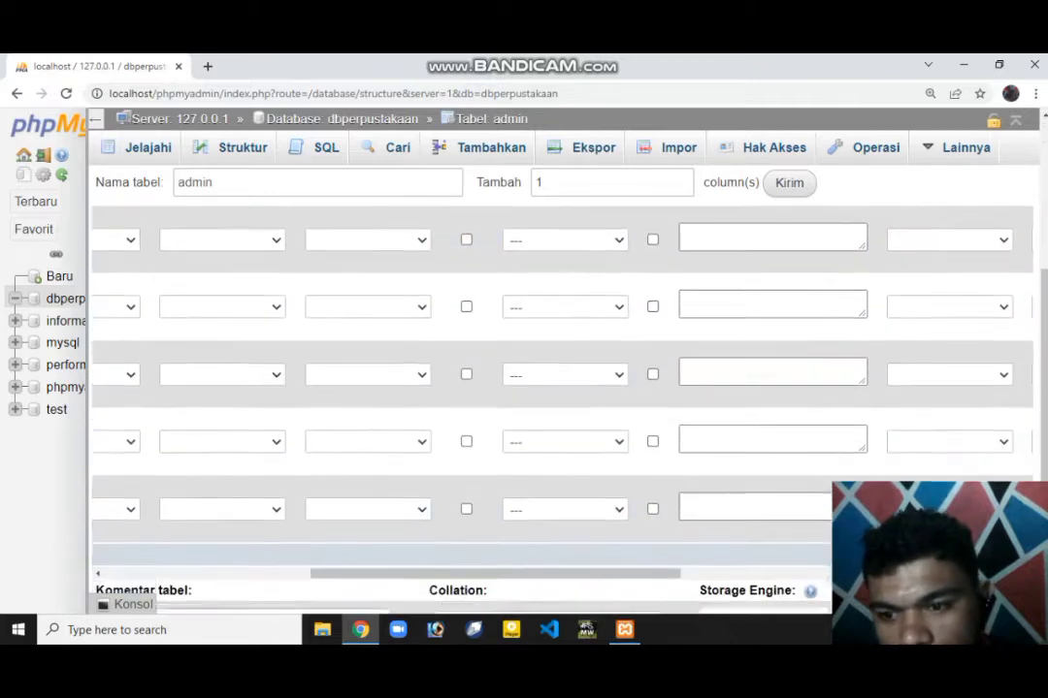
pyautogui.scroll(-2, 853, 504)
pyautogui.moveTo(1026, 367); pyautogui.dragTo(938, 395)
pyautogui.moveTo(1022, 372); pyautogui.dragTo(1024, 370)
pyautogui.scroll(3, 825, 485)
pyautogui.scroll(-5, 818, 552)
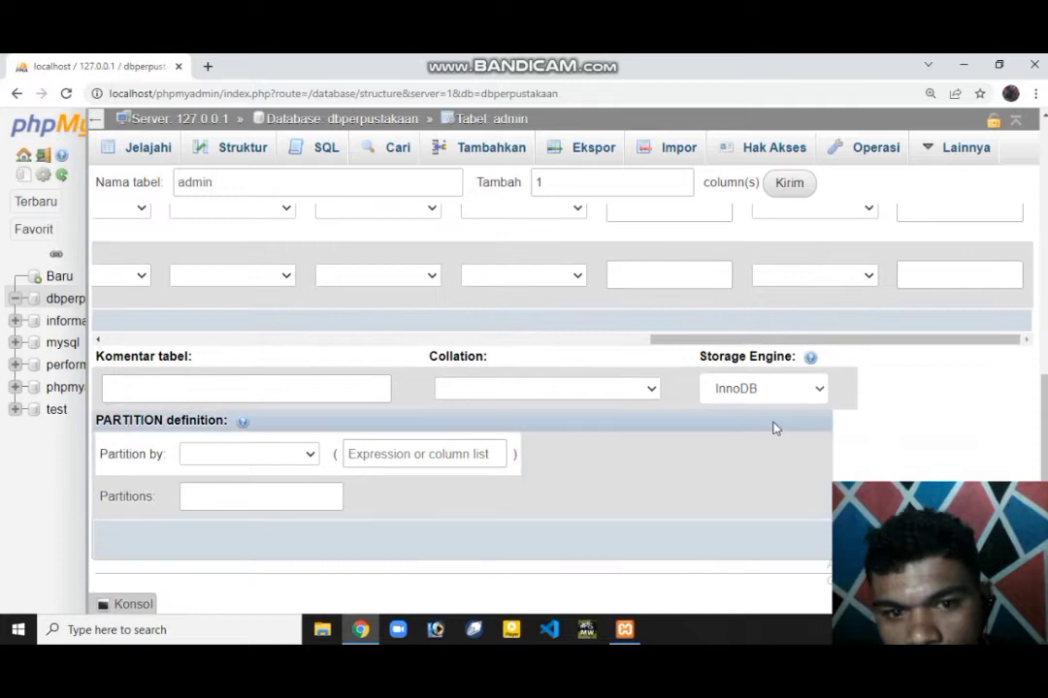
pyautogui.hscroll(-5, 440, 362)
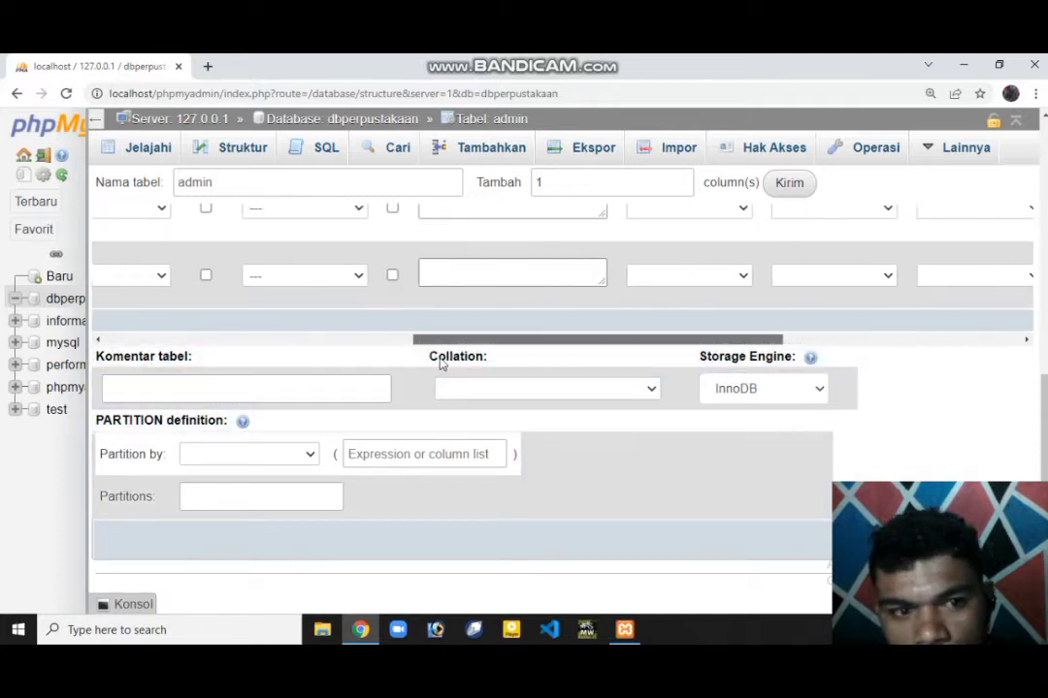
pyautogui.scroll(4, 576, 398)
pyautogui.scroll(2, 652, 469)
pyautogui.scroll(-5, 587, 478)
pyautogui.moveTo(595, 370); pyautogui.dragTo(392, 400)
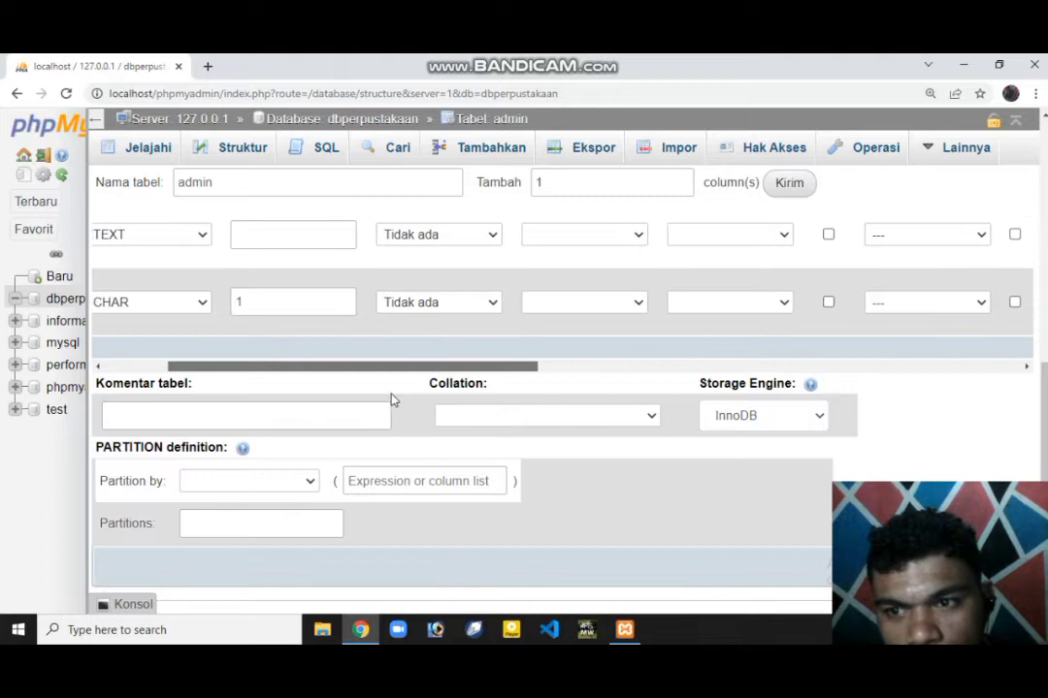
pyautogui.scroll(5, 505, 382)
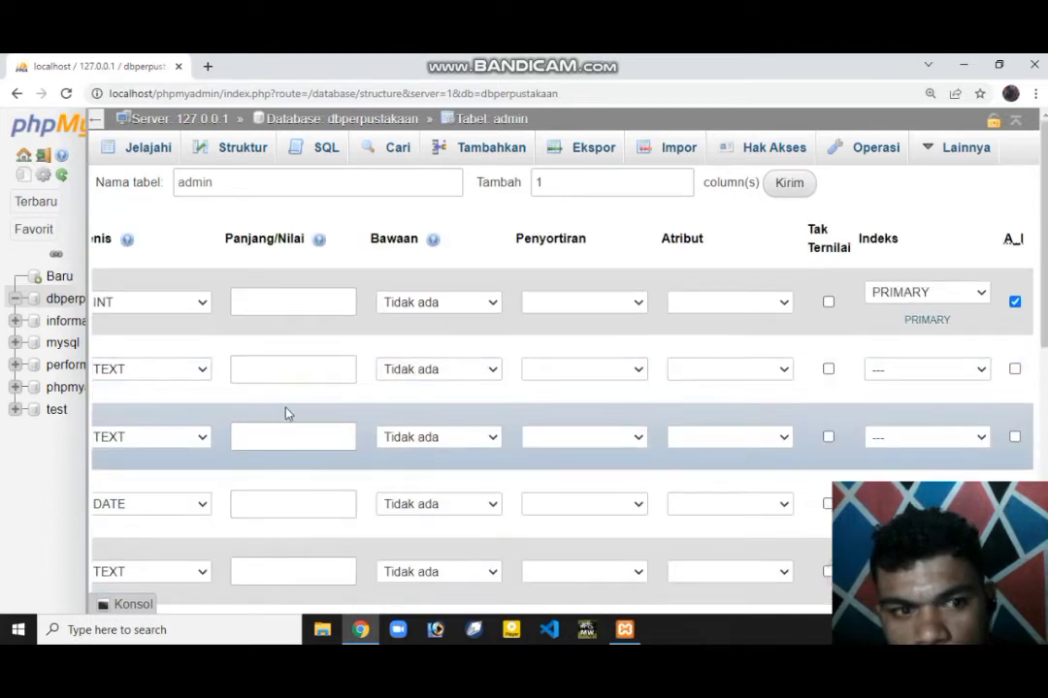
# Widen the database navigation area and recheck the admin table's column names, types and lengths
pyautogui.moveTo(82, 407); pyautogui.dragTo(120, 398)
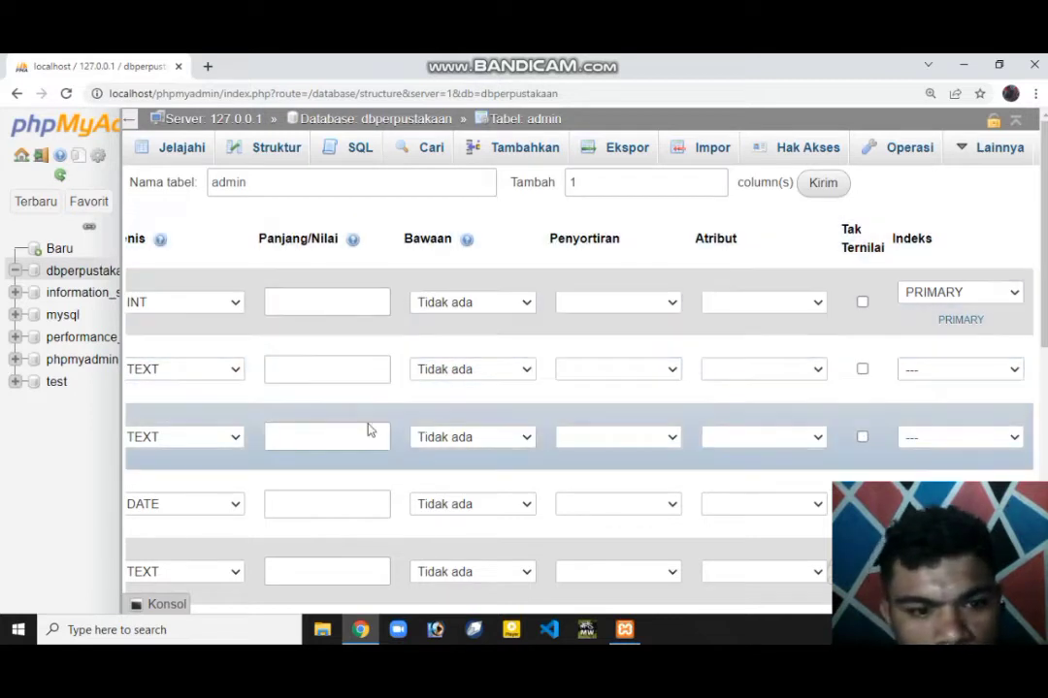
pyautogui.scroll(-6, 679, 572)
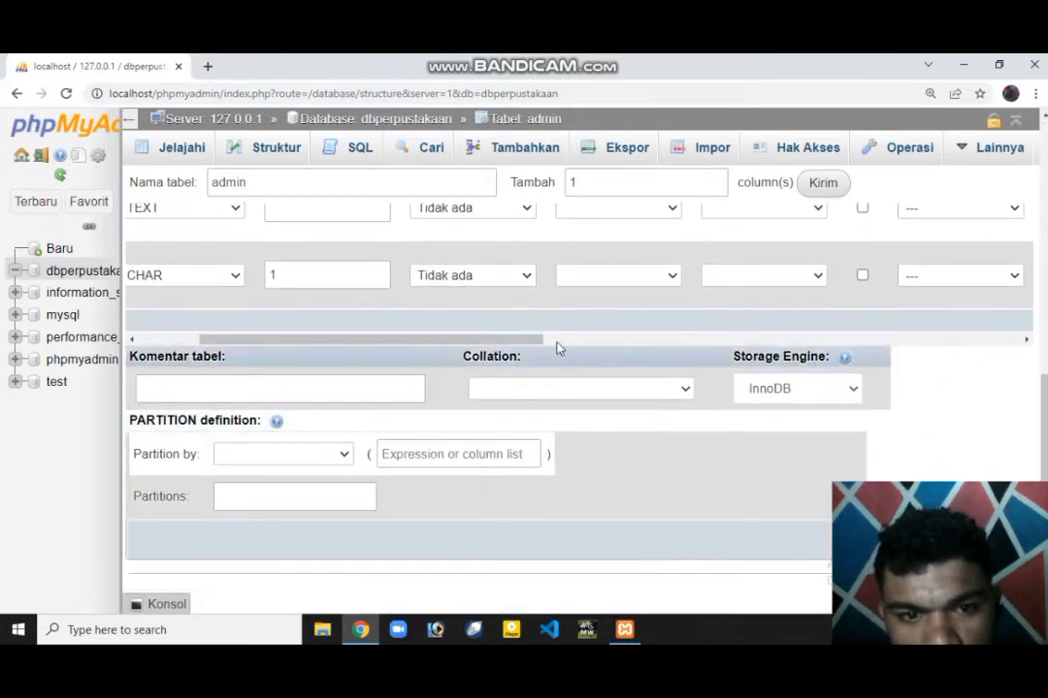
pyautogui.scroll(5, 558, 347)
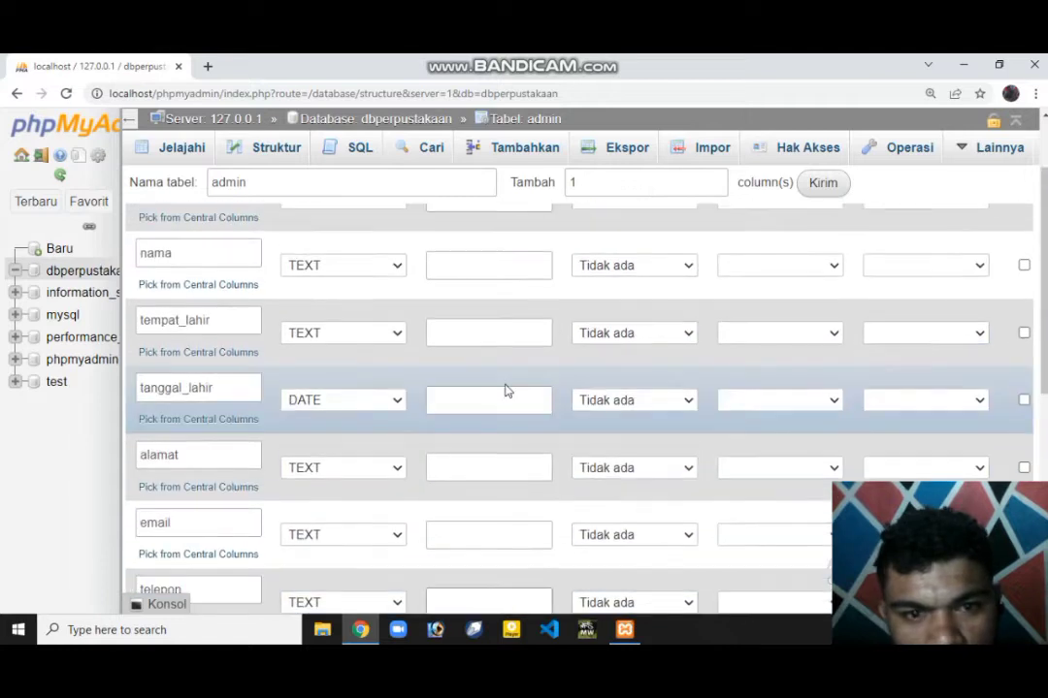
pyautogui.scroll(2, 504, 390)
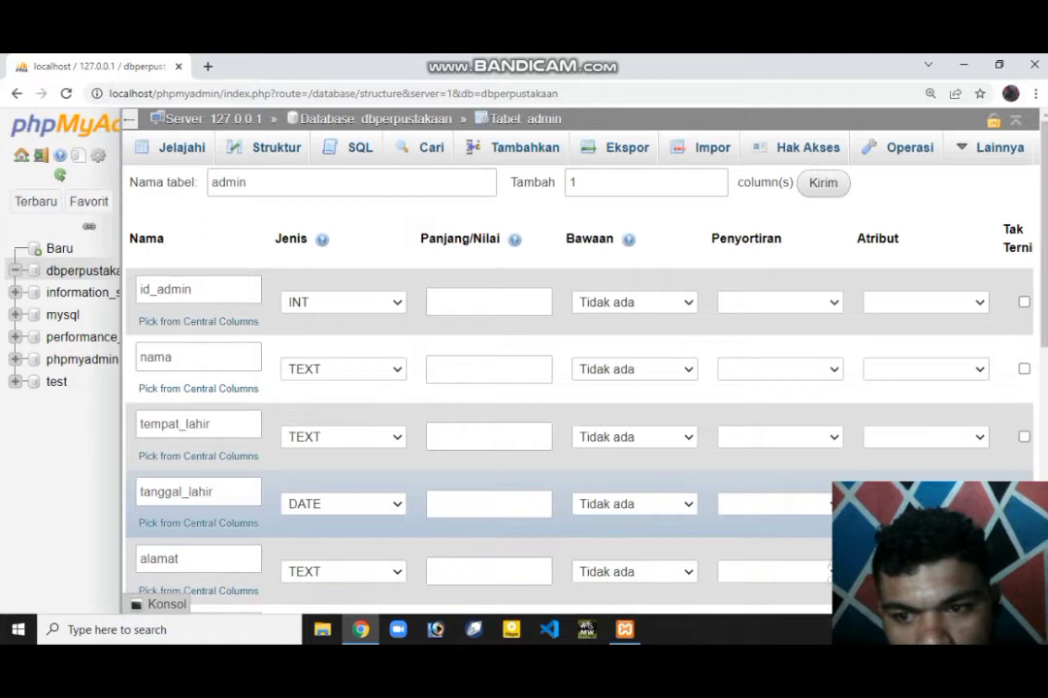
pyautogui.click(917, 504)
pyautogui.click(867, 475)
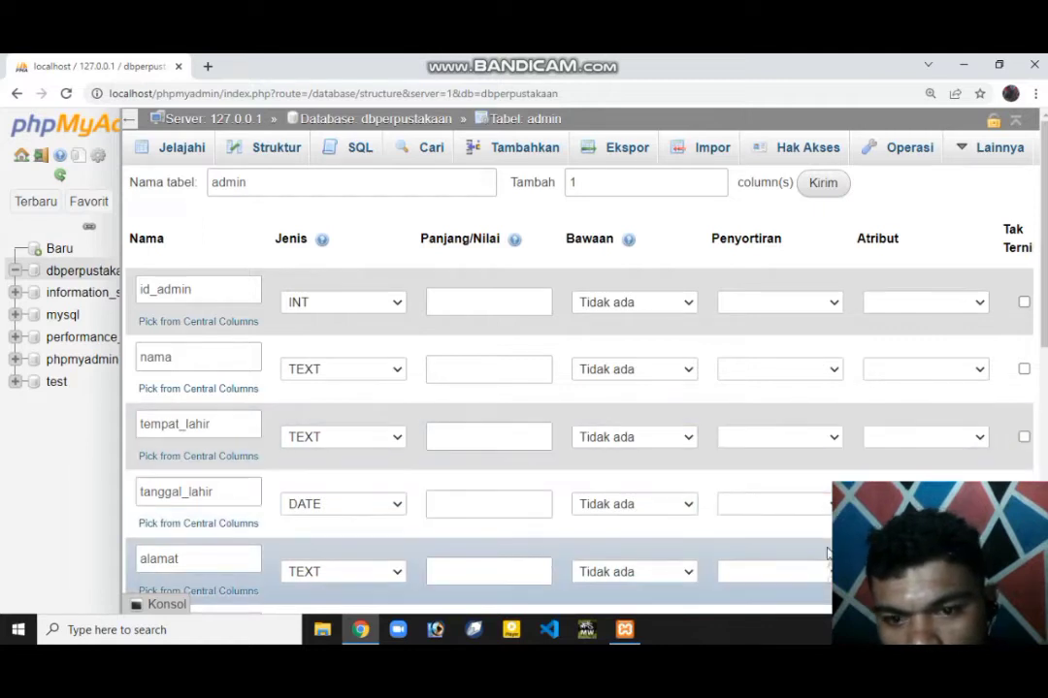
pyautogui.scroll(-5, 771, 558)
pyautogui.scroll(-1, 766, 547)
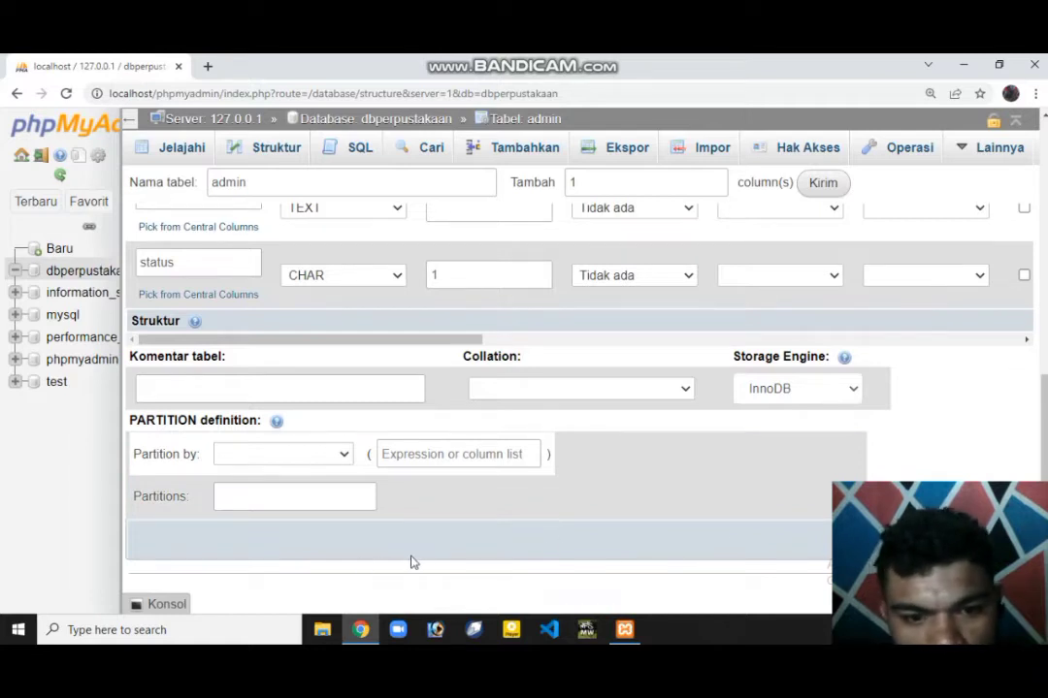
# Save the admin table with its defined columns in the dbperpustakaan database
pyautogui.moveTo(438, 355); pyautogui.dragTo(518, 342)
pyautogui.click(550, 629)
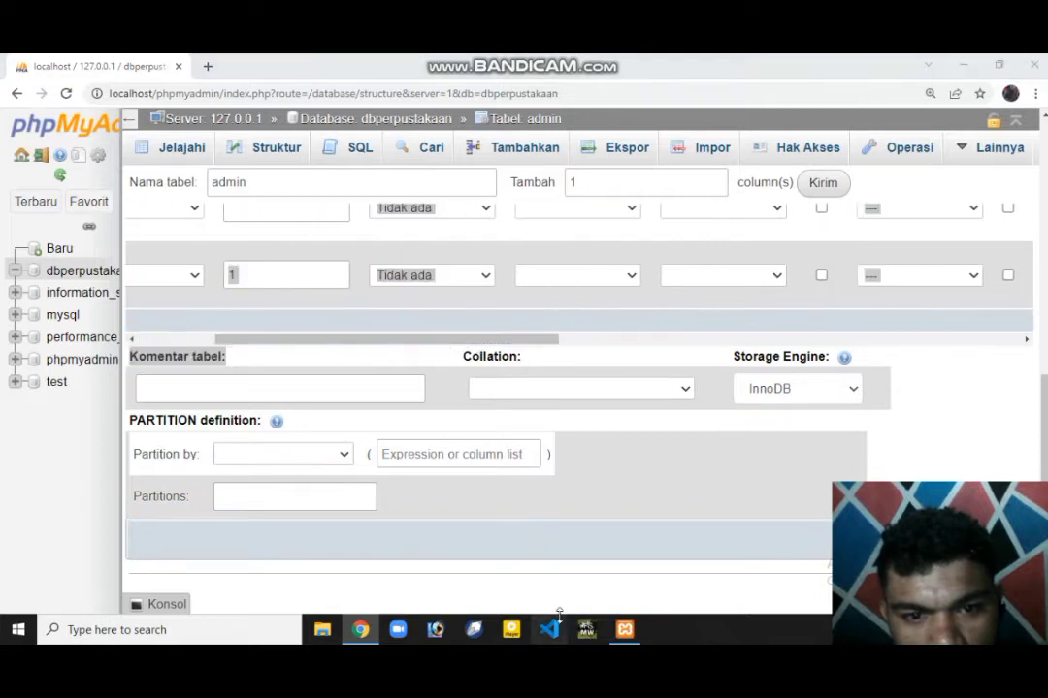
pyautogui.click(702, 501)
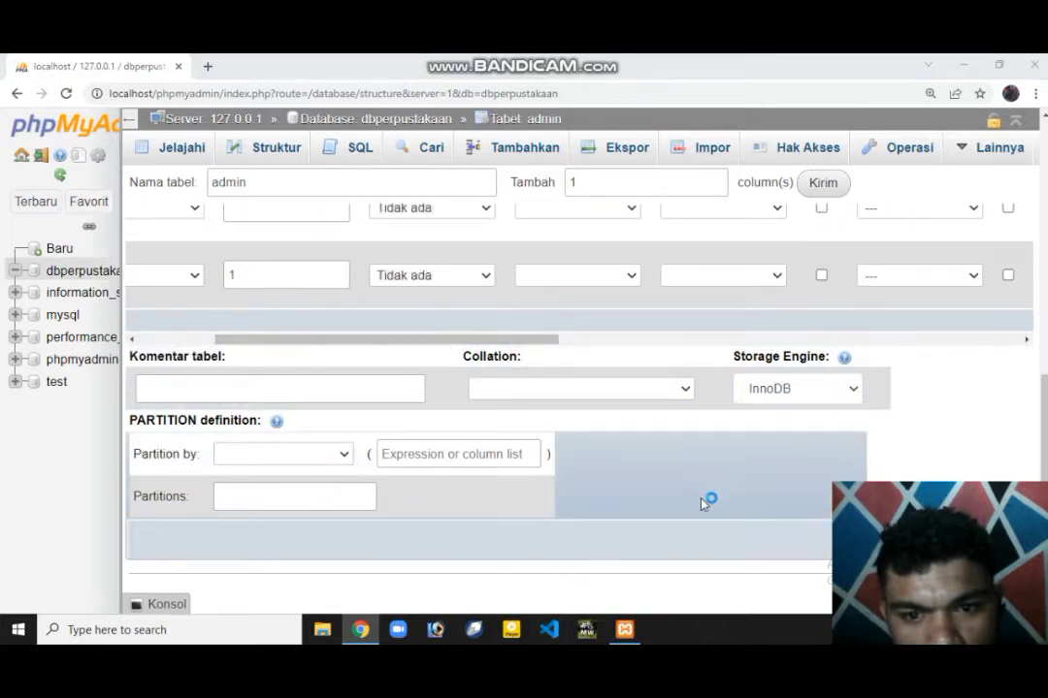
pyautogui.moveTo(369, 342); pyautogui.dragTo(288, 346)
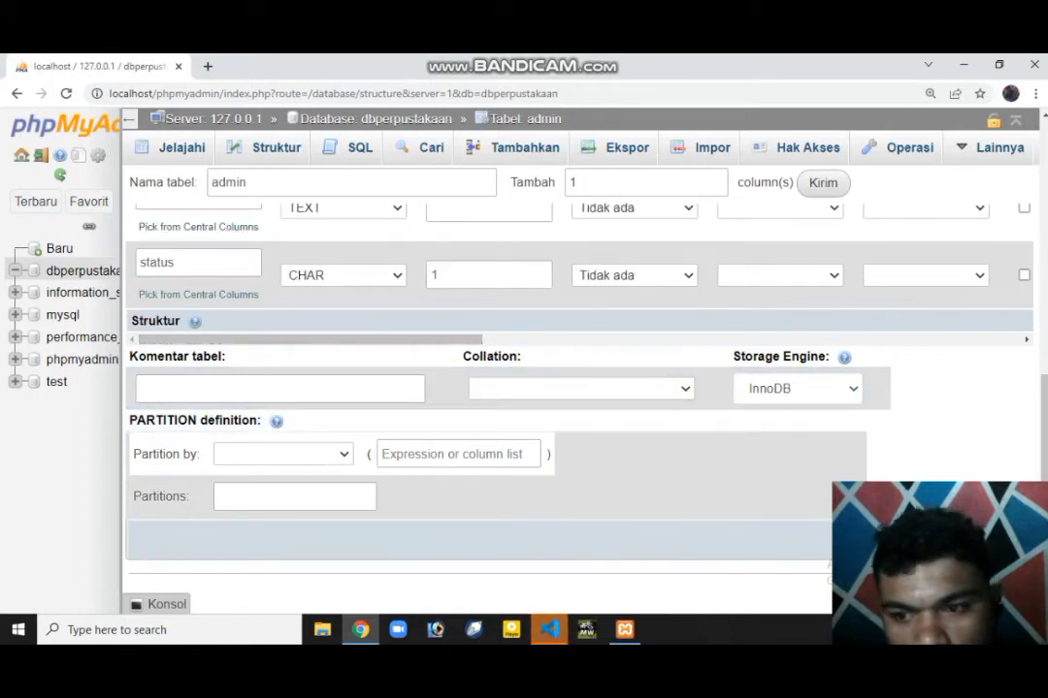
pyautogui.click(995, 540)
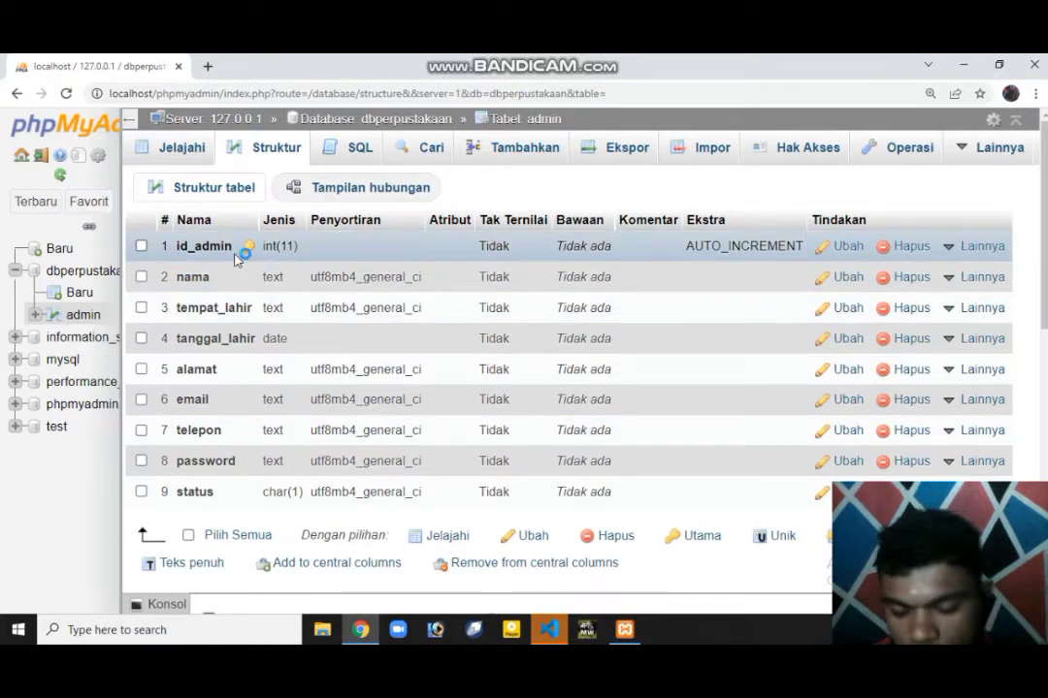
# Return to the dbperpustakaan database overview and start a new table named lemari with 2 columns
pyautogui.click(386, 122)
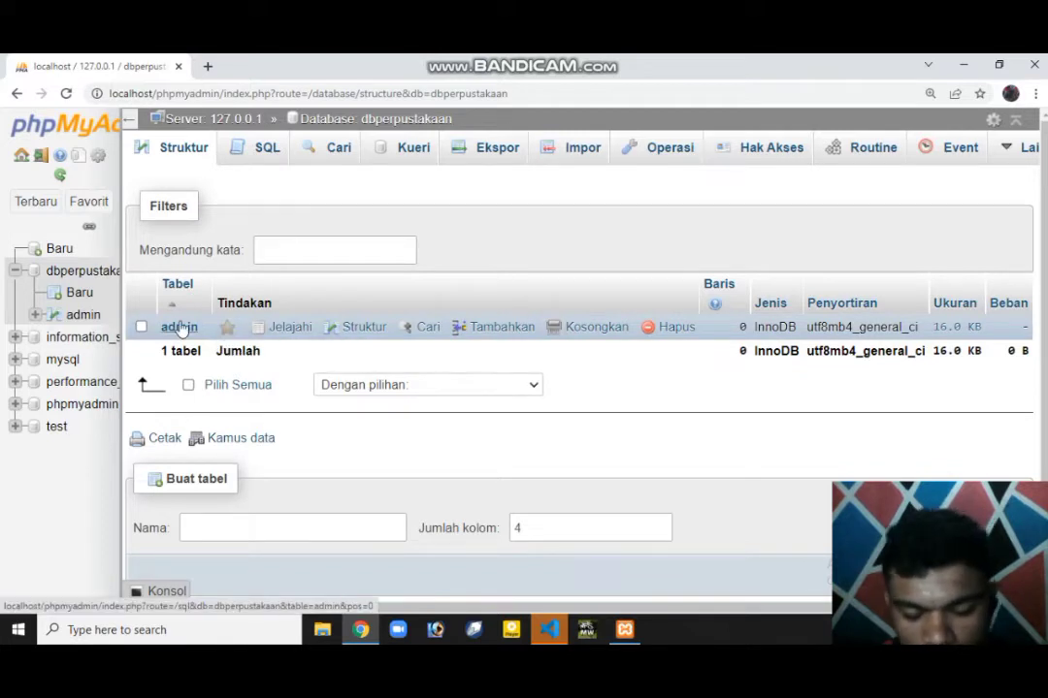
pyautogui.click(211, 523)
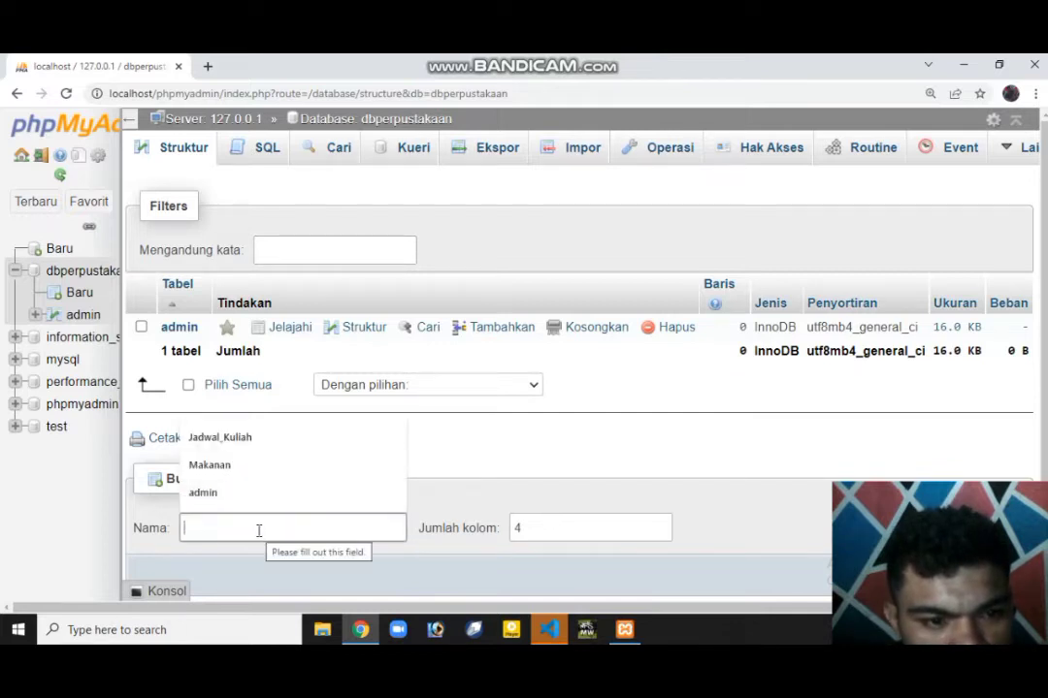
pyautogui.click(177, 512)
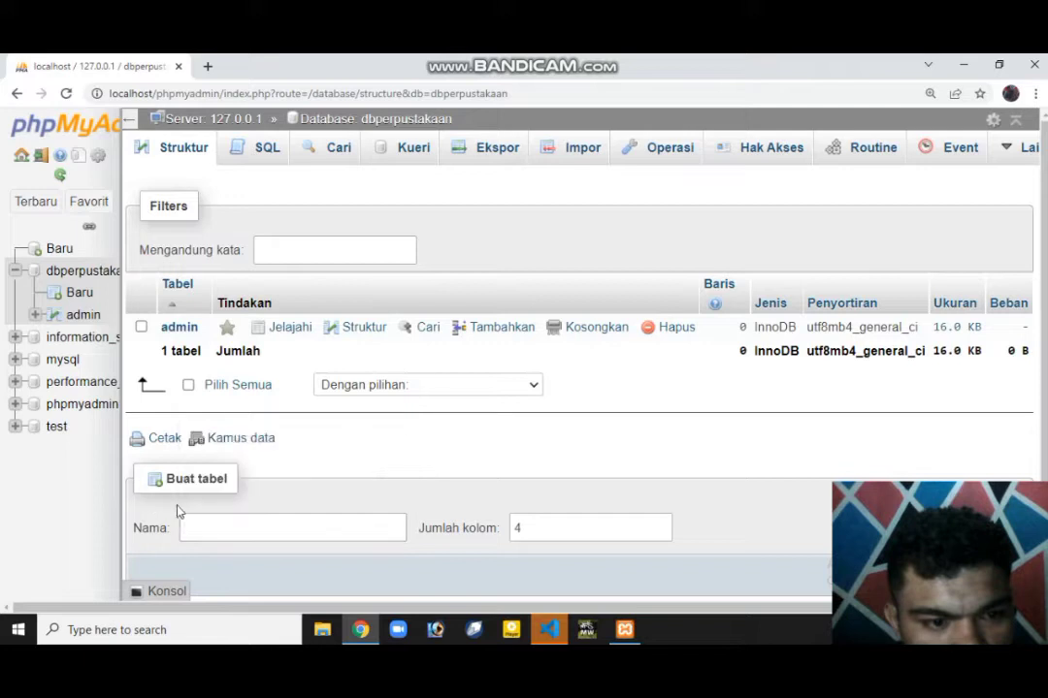
pyautogui.click(234, 527)
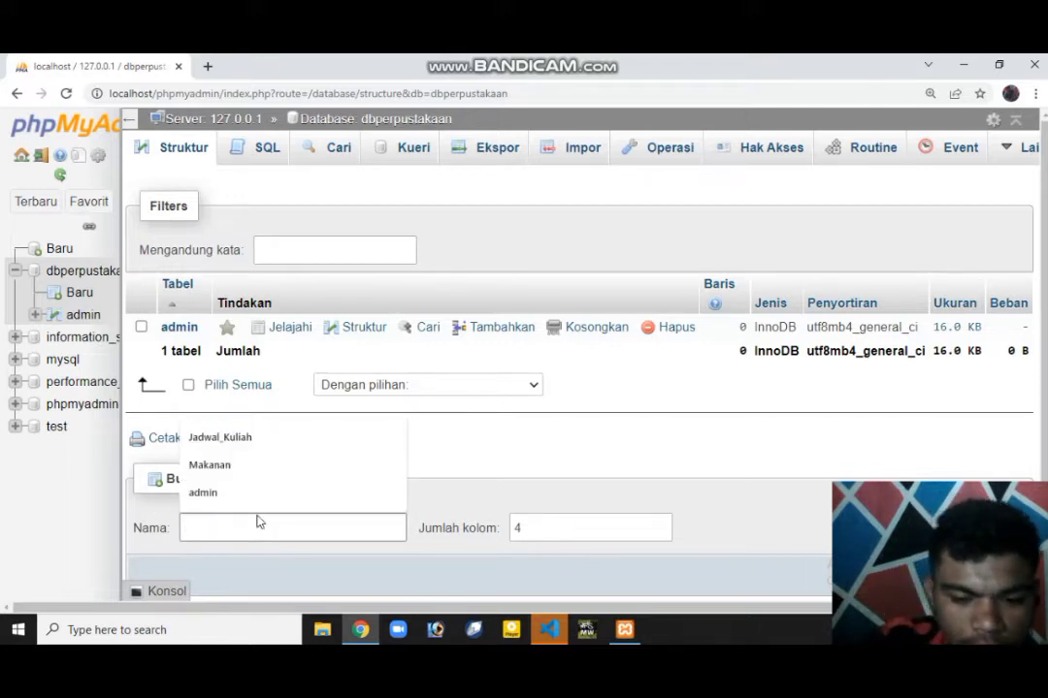
pyautogui.write('le')
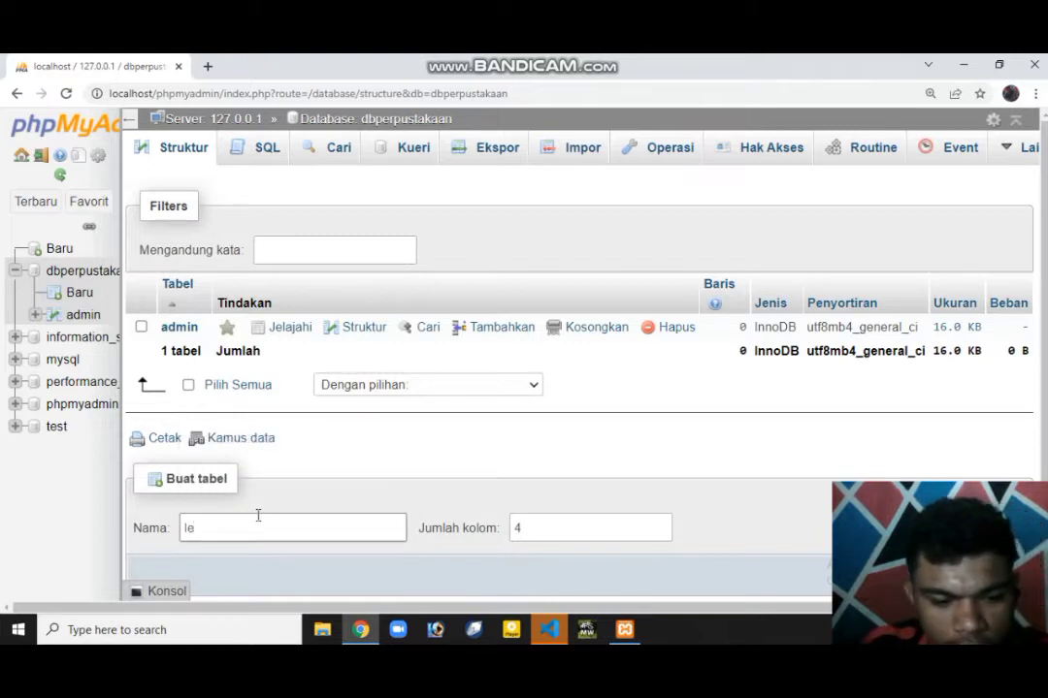
pyautogui.write('mari')
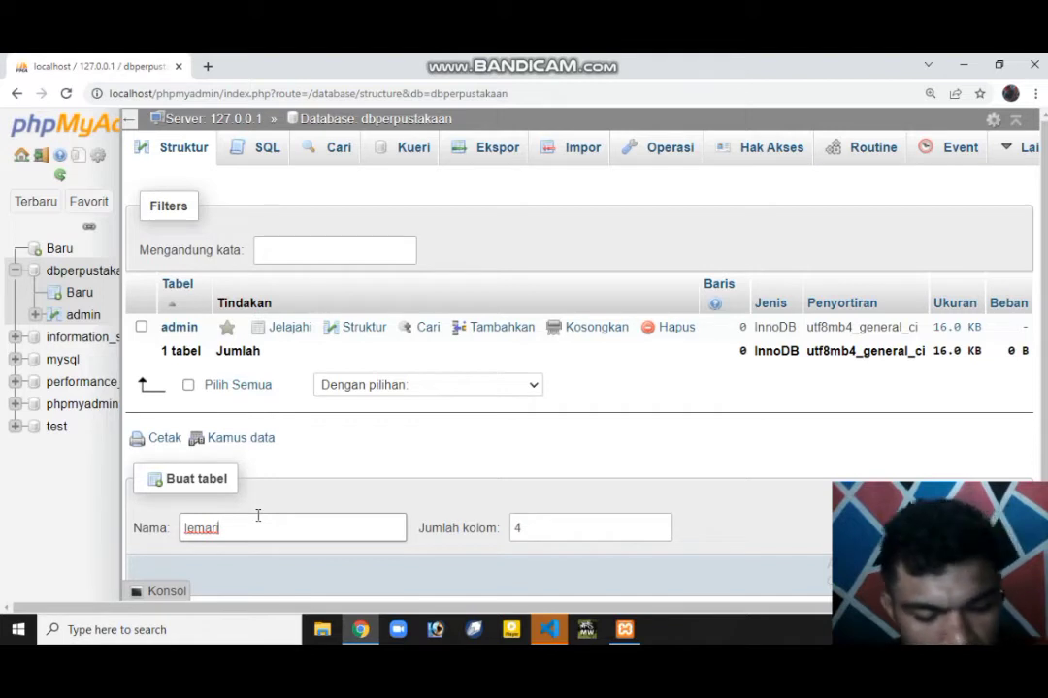
pyautogui.click(552, 524)
pyautogui.moveTo(552, 535); pyautogui.dragTo(498, 529)
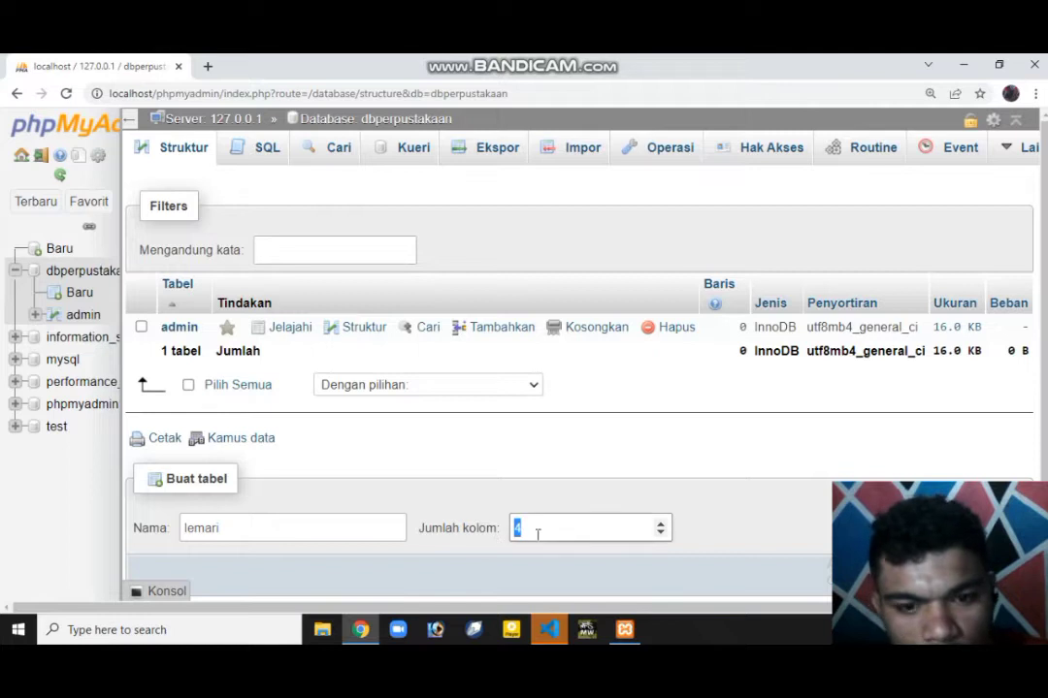
pyautogui.write('2')
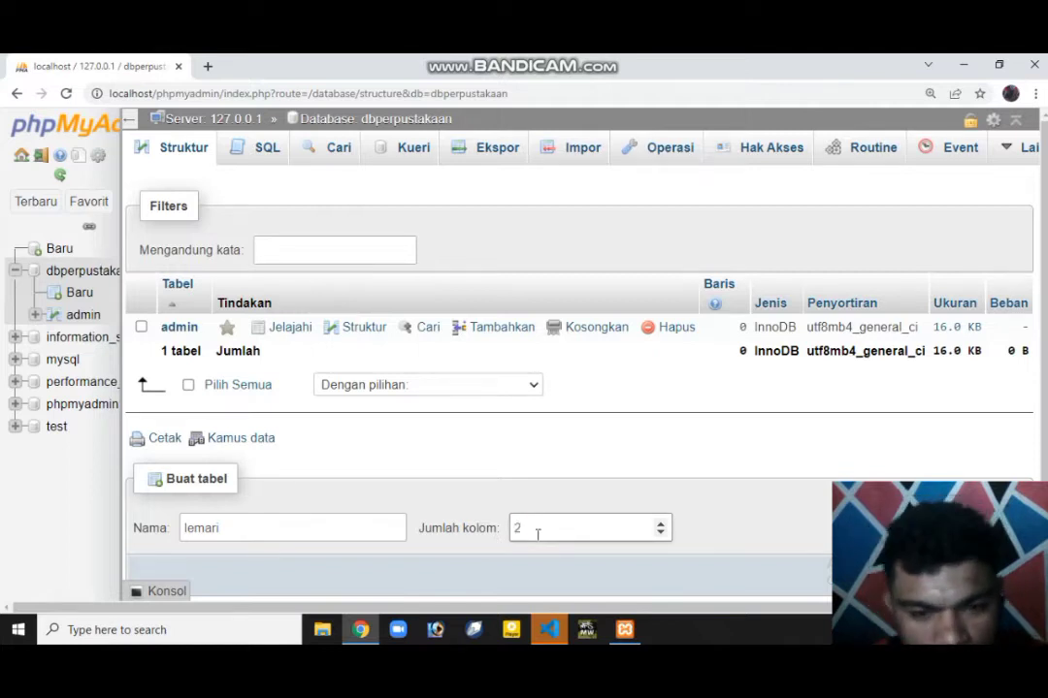
pyautogui.scroll(-1, 567, 527)
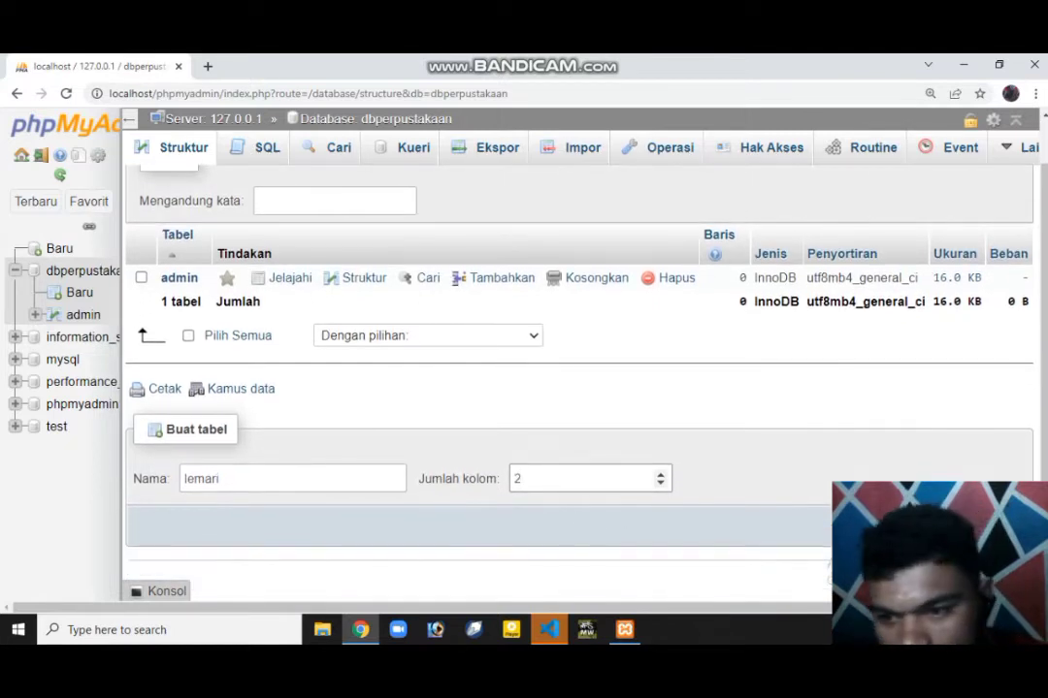
pyautogui.click(1001, 525)
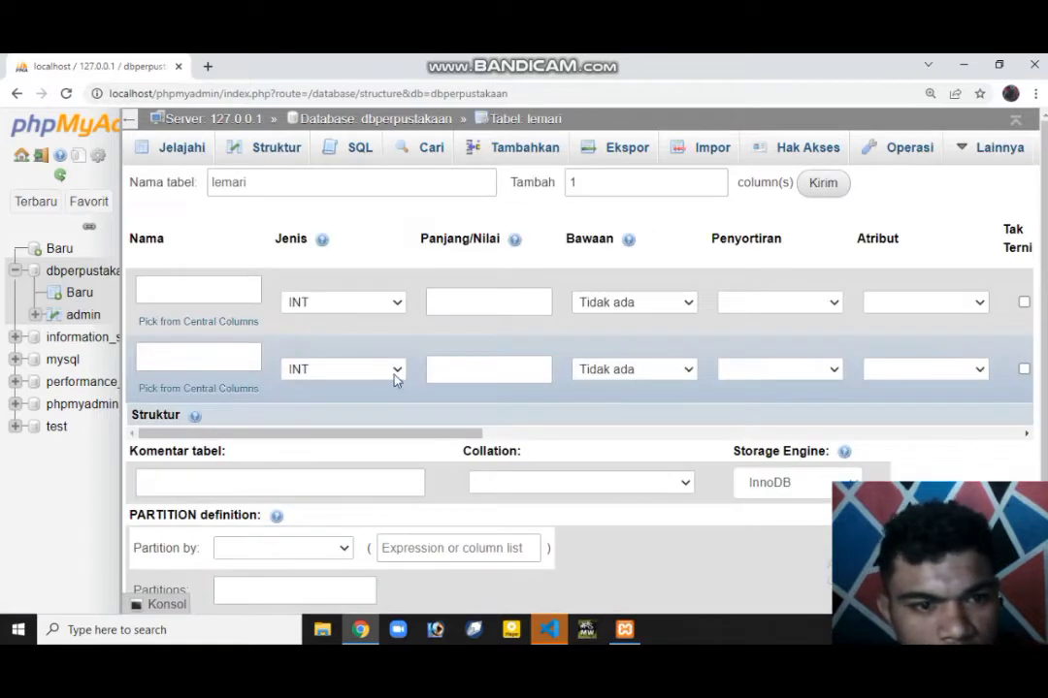
# Name the lemari table's two columns id_lemari and nama_lemari
pyautogui.scroll(-1, 272, 320)
pyautogui.scroll(1, 263, 323)
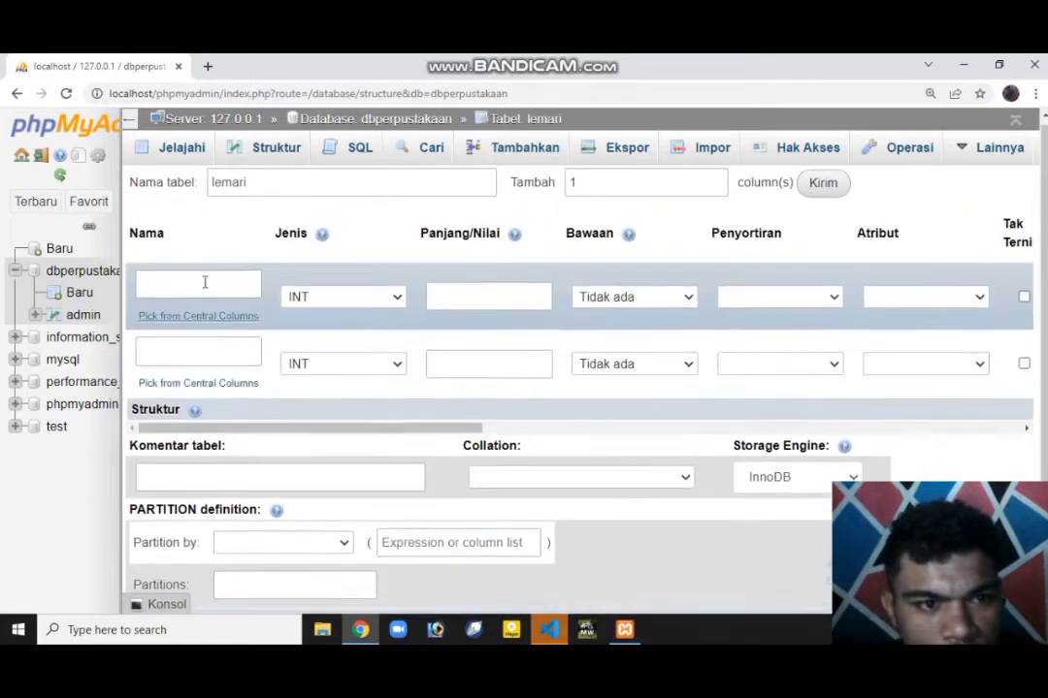
pyautogui.click(205, 291)
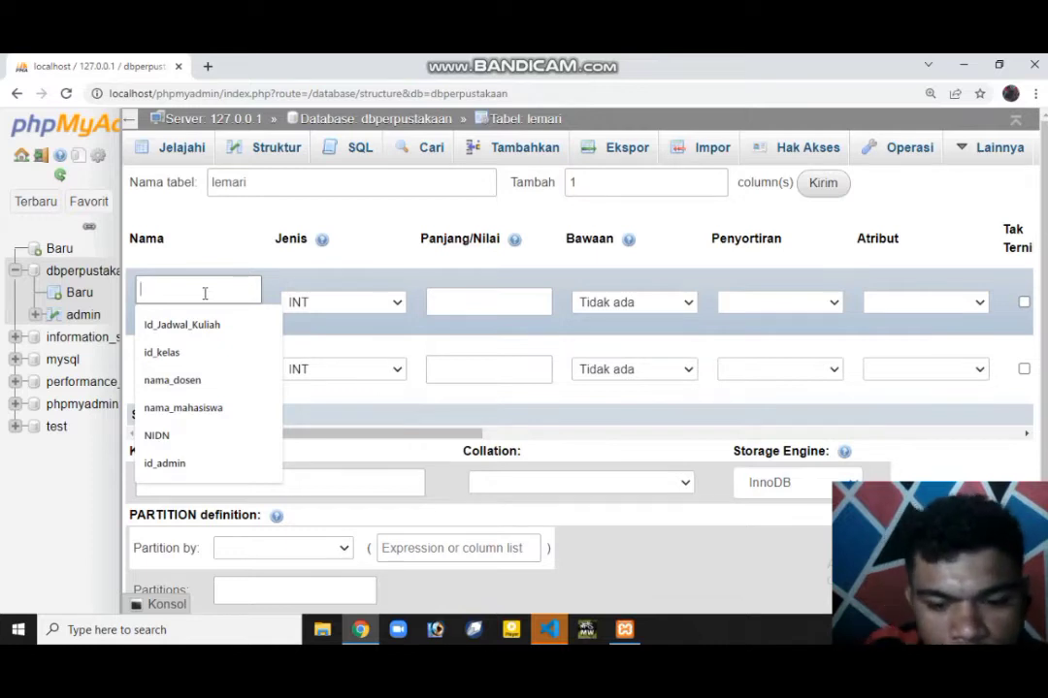
pyautogui.write('id_')
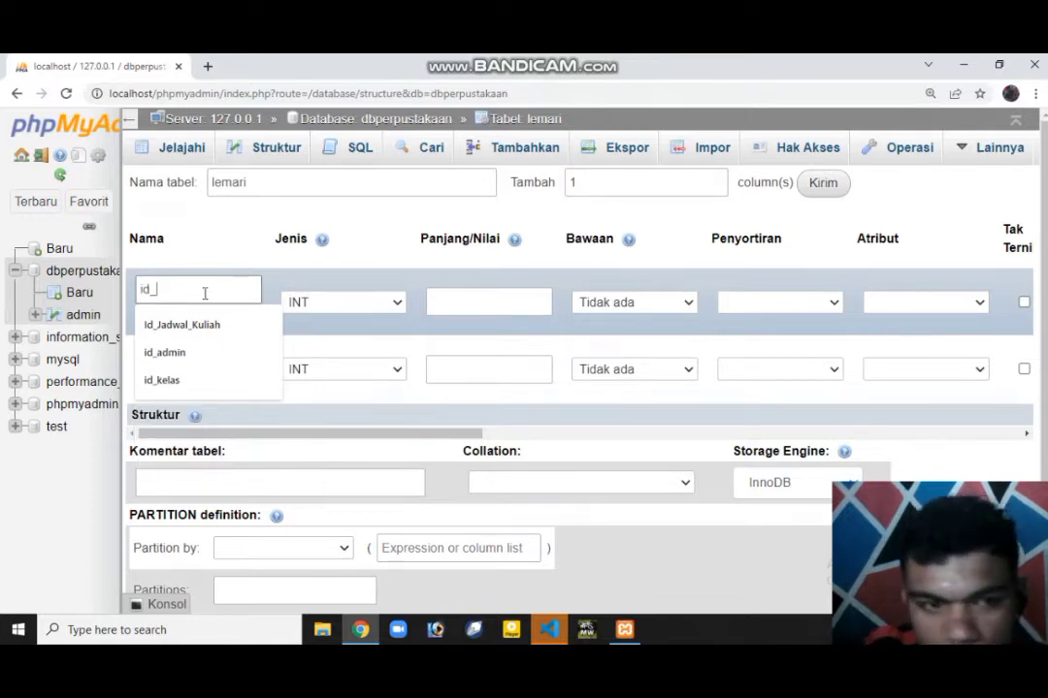
pyautogui.write('lemari')
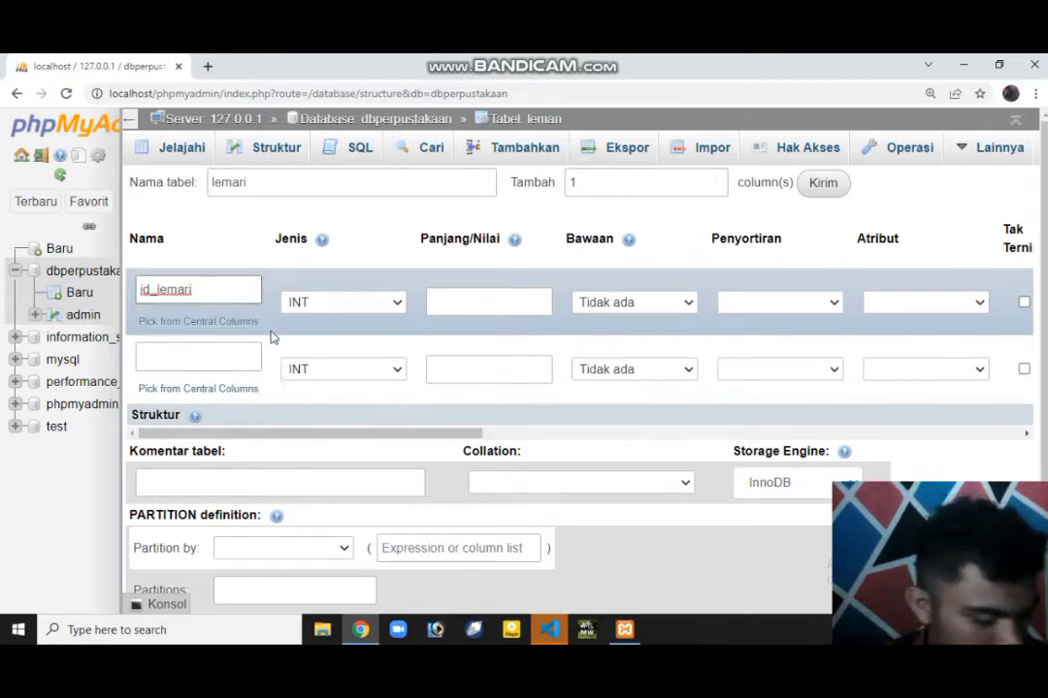
pyautogui.click(191, 355)
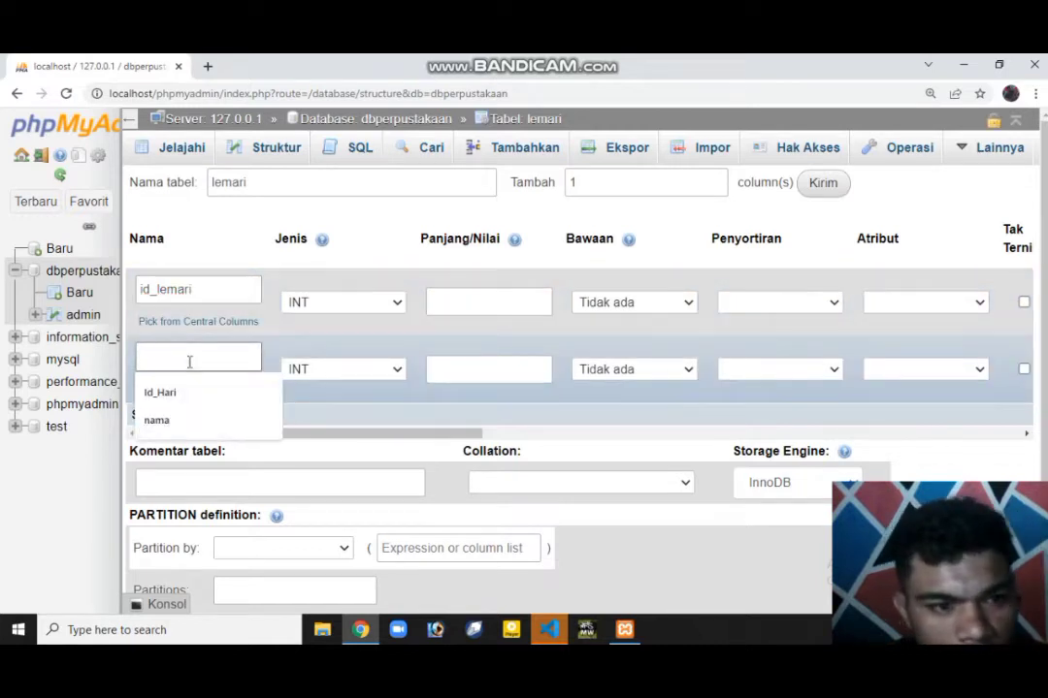
pyautogui.write('na')
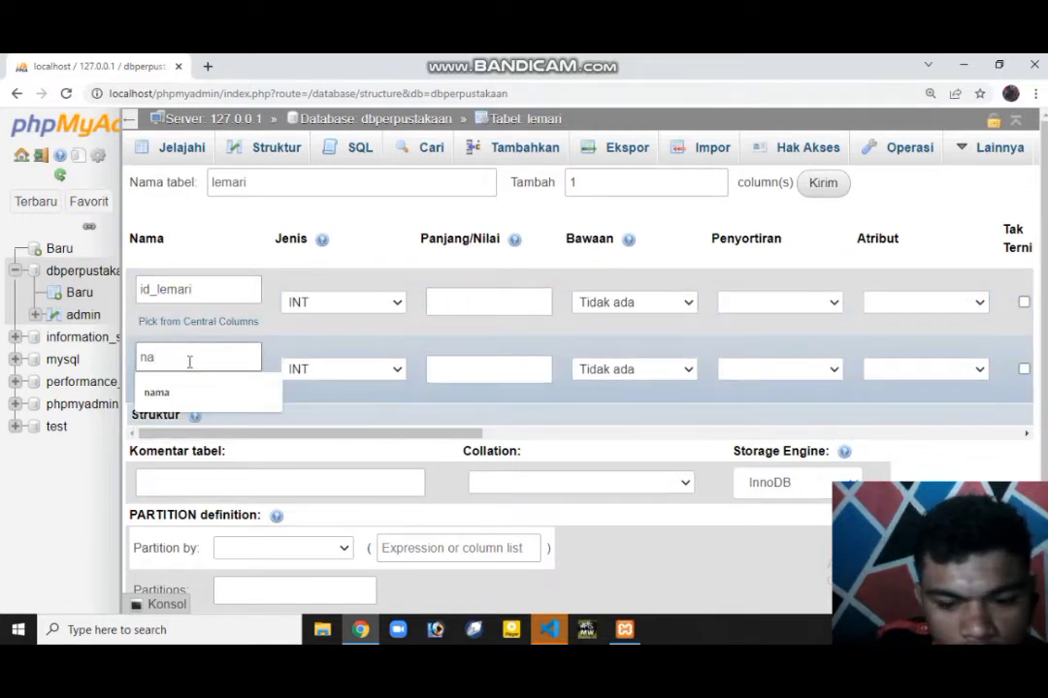
pyautogui.write('ma_lemari')
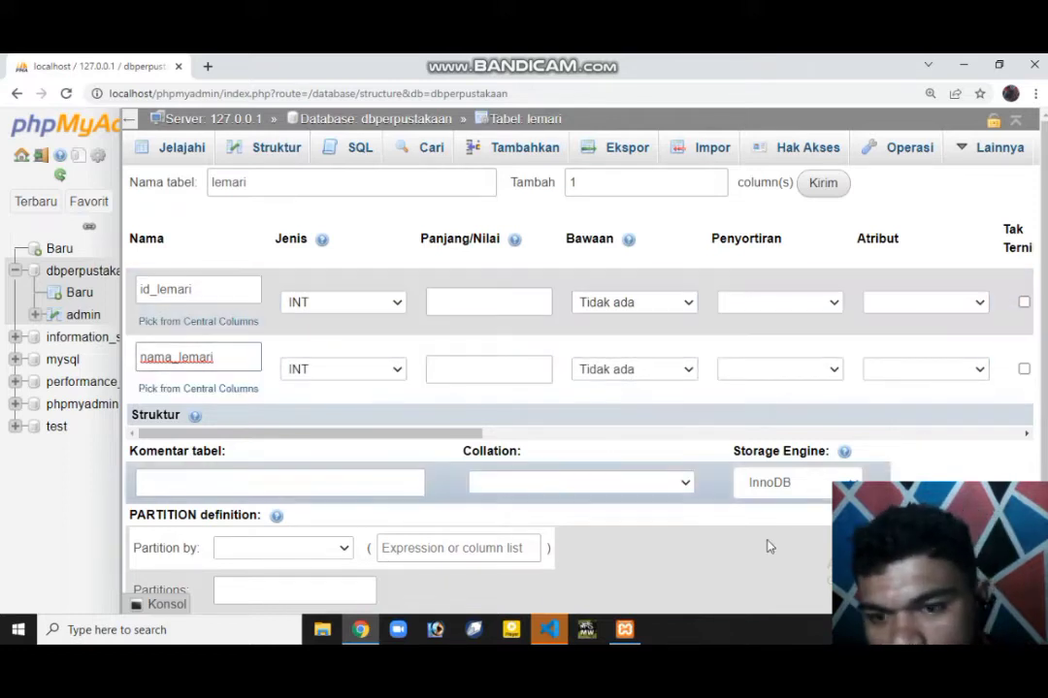
# Make id_lemari the auto-increment primary key of the lemari table
pyautogui.scroll(-2, 589, 494)
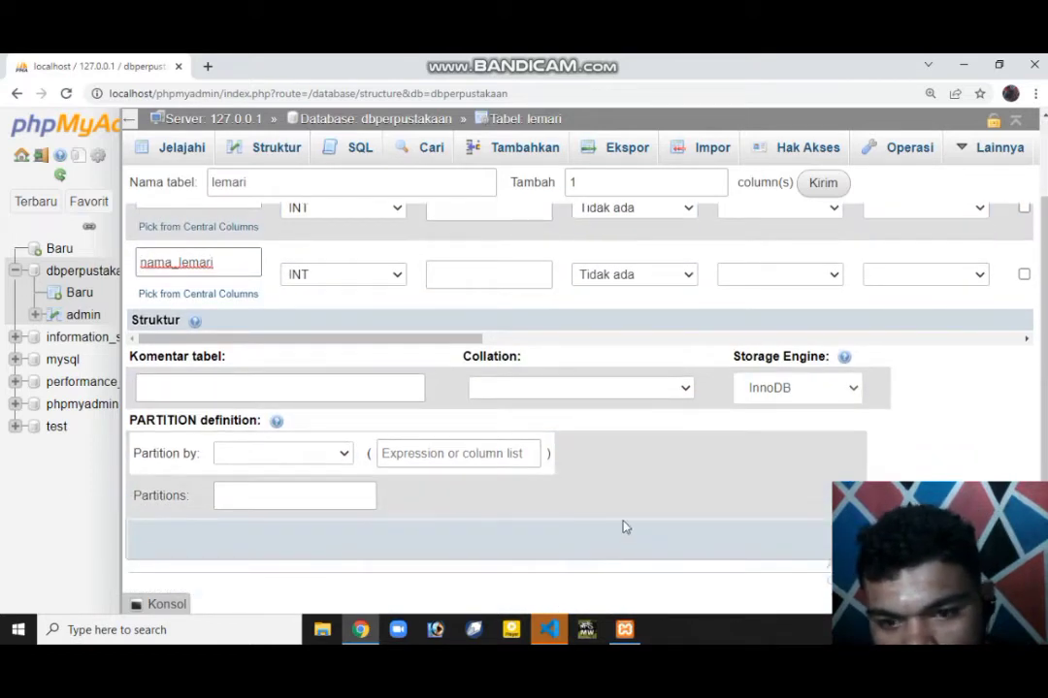
pyautogui.moveTo(465, 340); pyautogui.dragTo(663, 342)
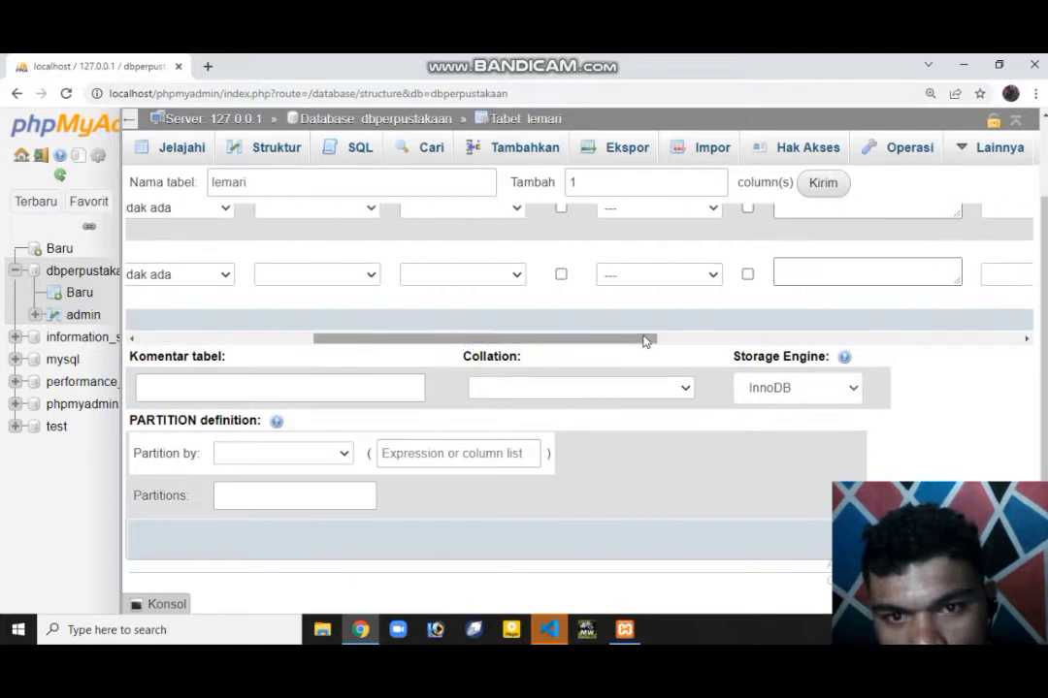
pyautogui.scroll(2, 626, 398)
pyautogui.moveTo(604, 434)
pyautogui.mouseDown()
pyautogui.moveTo(767, 434)
pyautogui.moveTo(620, 427)
pyautogui.mouseUp()
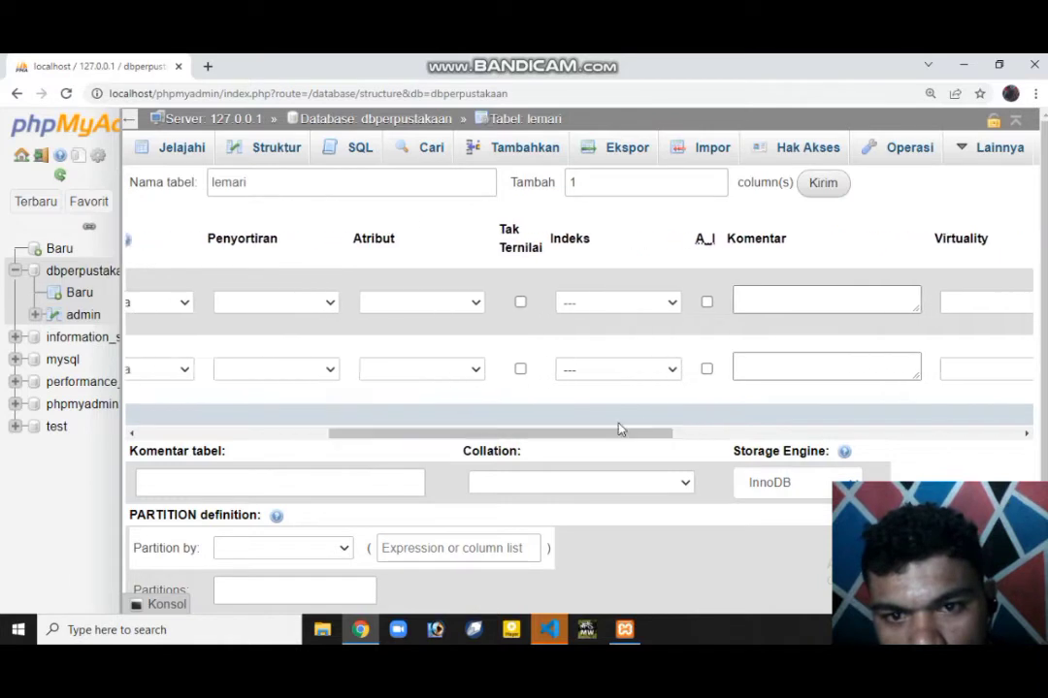
pyautogui.click(706, 301)
pyautogui.click(671, 292)
pyautogui.click(671, 292)
# Set the nama_lemari column's type to TEXT and save the lemari table, opening its structure
pyautogui.moveTo(582, 436); pyautogui.dragTo(367, 436)
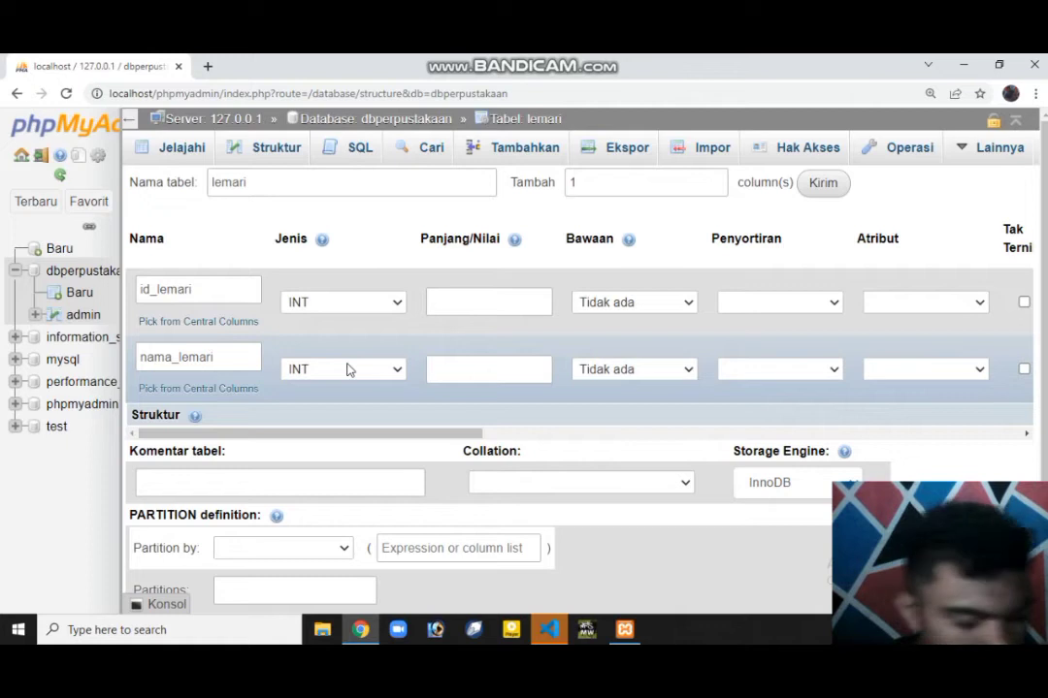
pyautogui.click(398, 370)
pyautogui.click(370, 91)
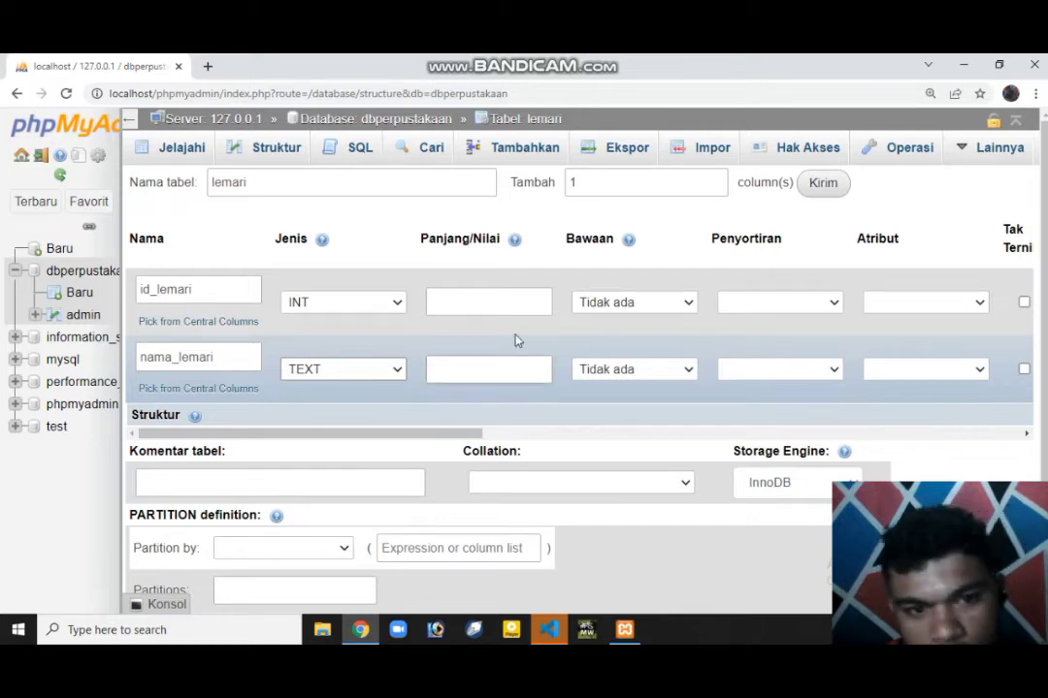
pyautogui.scroll(-1, 657, 416)
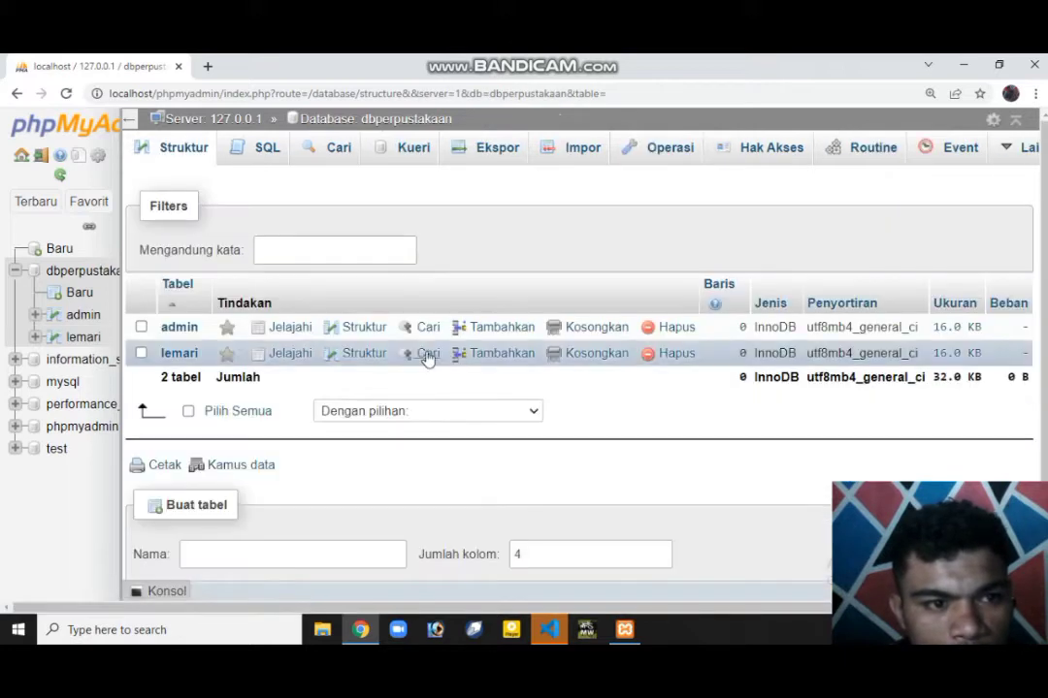
pyautogui.click(373, 353)
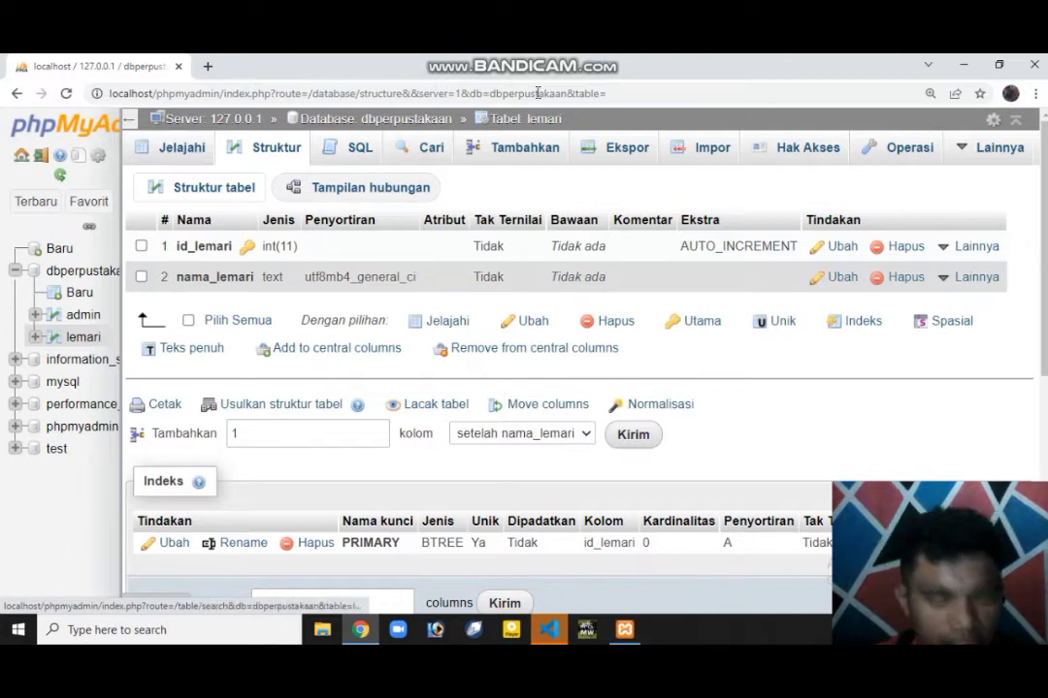
# Return to the dbperpustakaan database overview and start a new table named rak with 3 columns
pyautogui.click(416, 122)
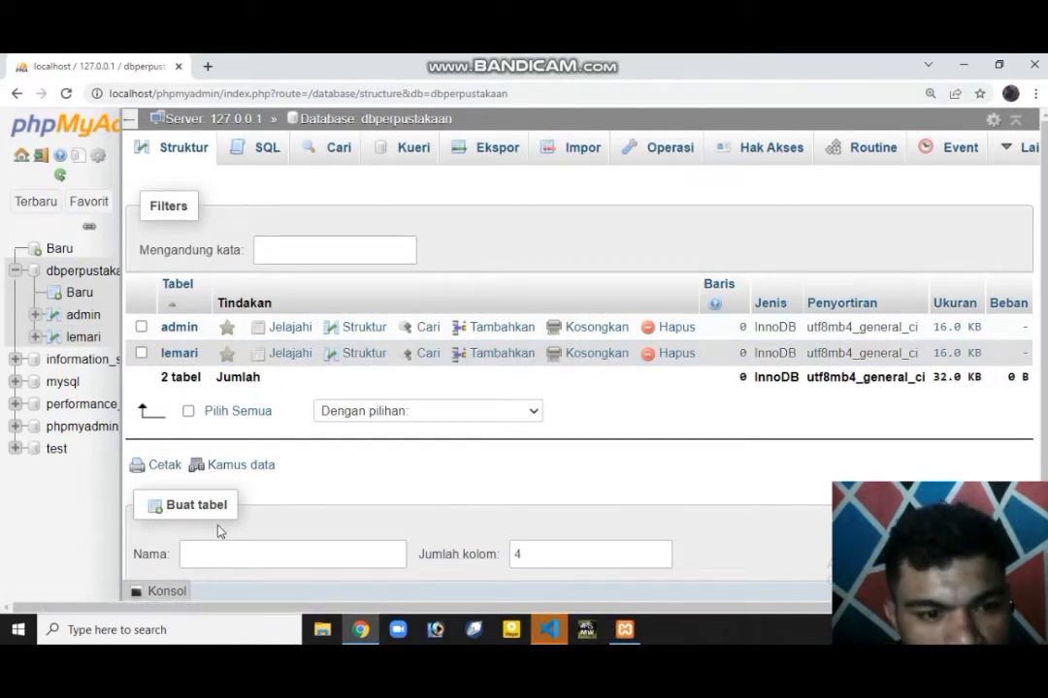
pyautogui.scroll(-1, 259, 470)
pyautogui.click(264, 478)
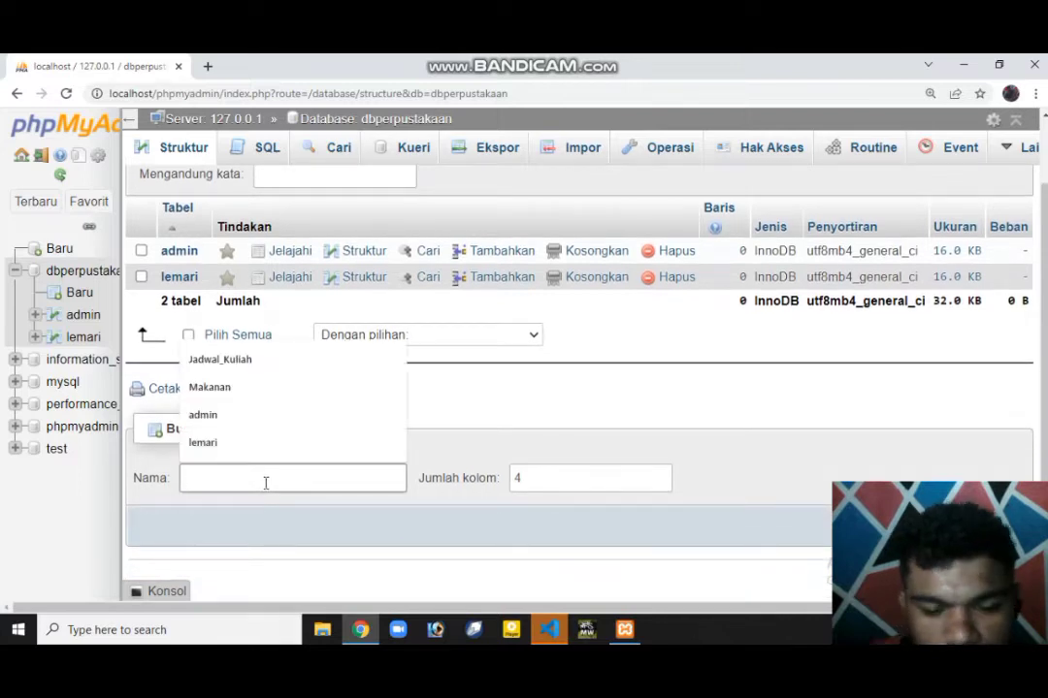
pyautogui.write('rak')
pyautogui.doubleClick(269, 482)
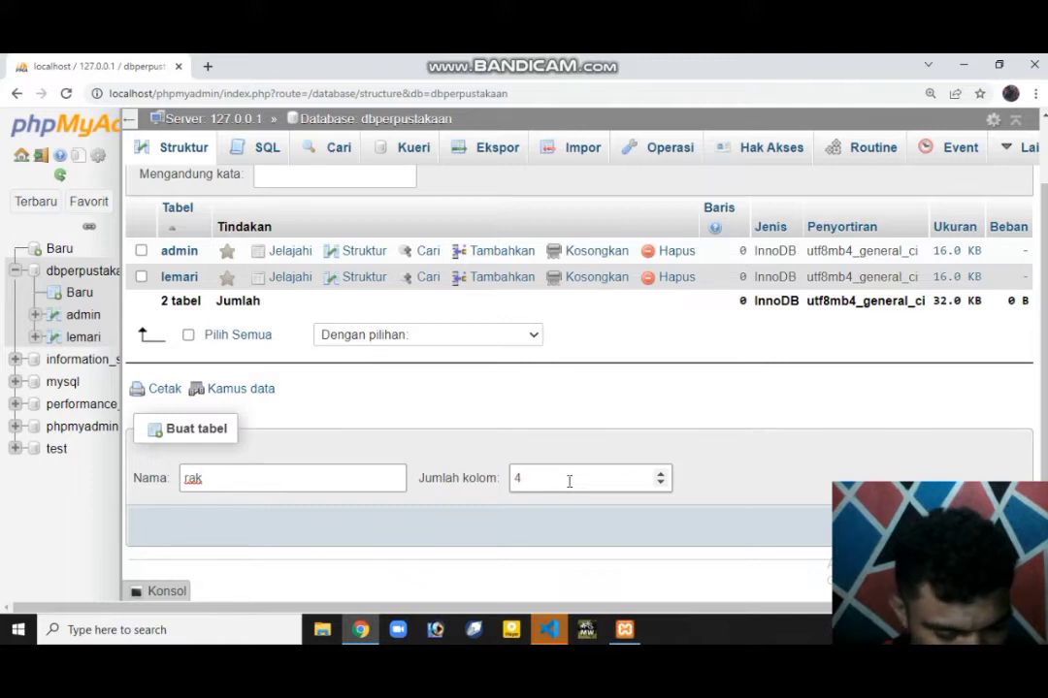
pyautogui.press('Tab')
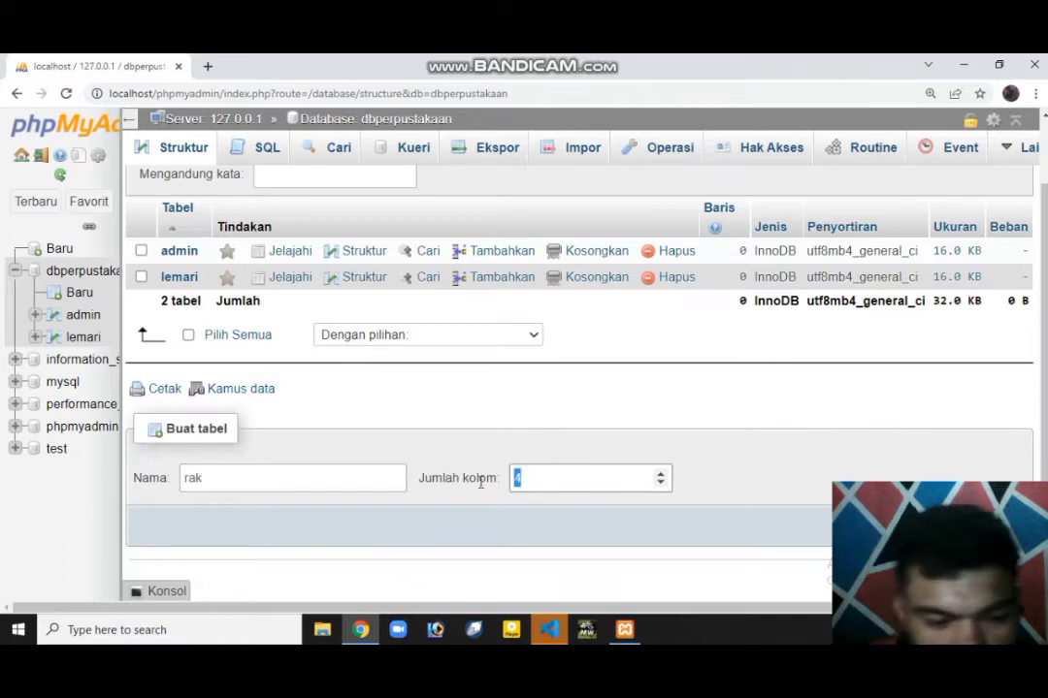
pyautogui.write('3')
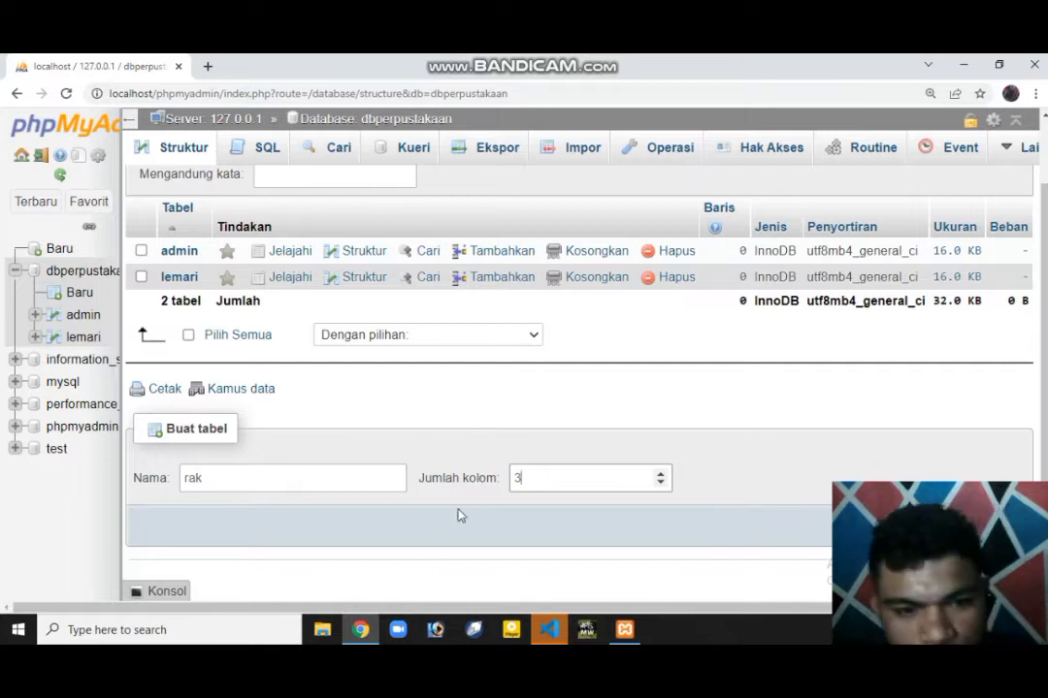
pyautogui.click(1001, 527)
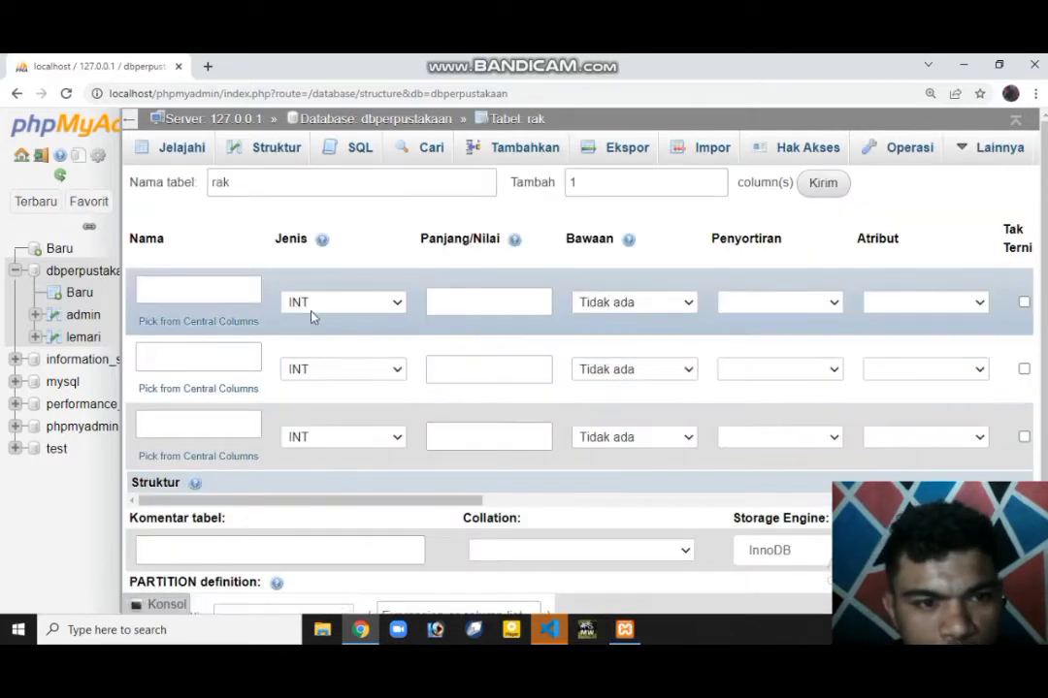
# Name the rak table's three columns id_rak, nama_rak and id_lemari
pyautogui.click(194, 291)
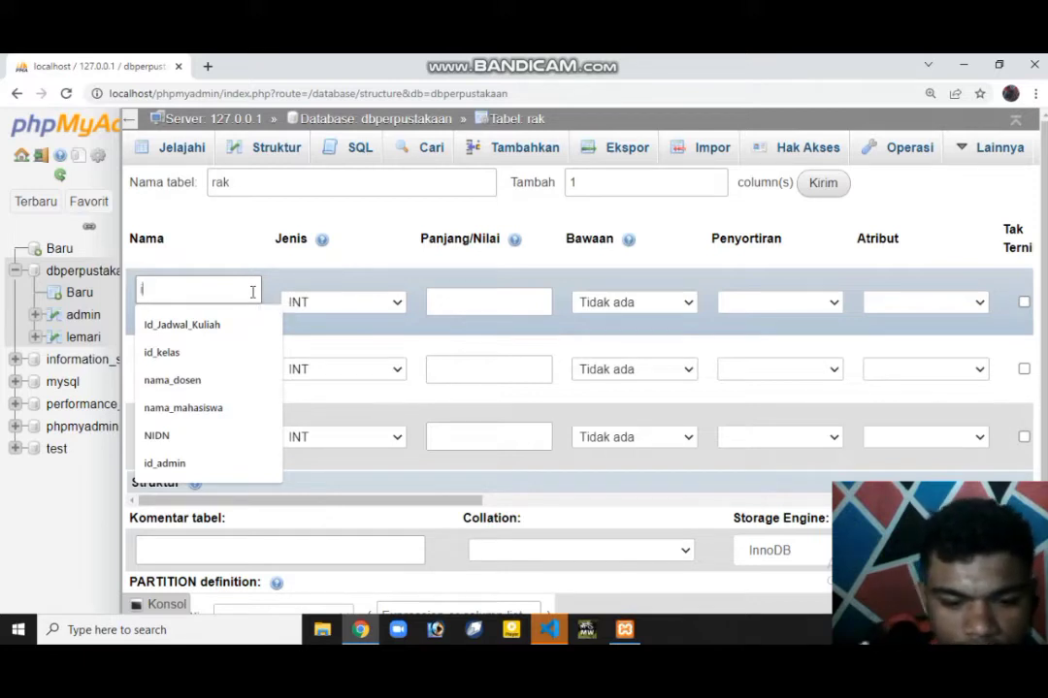
pyautogui.write('id_rak')
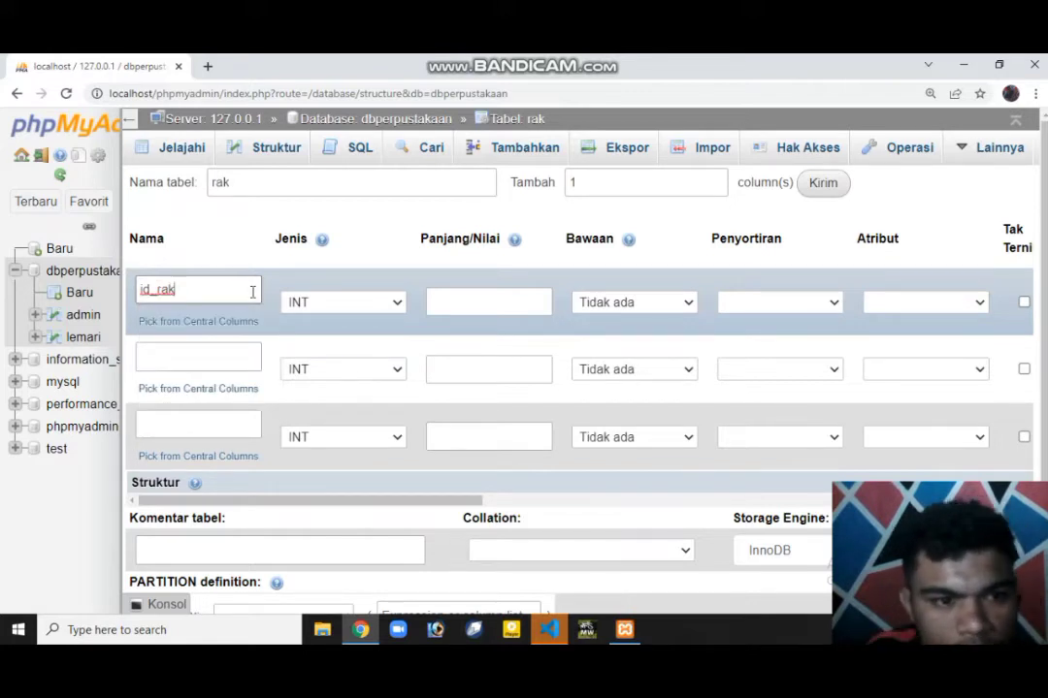
pyautogui.click(196, 361)
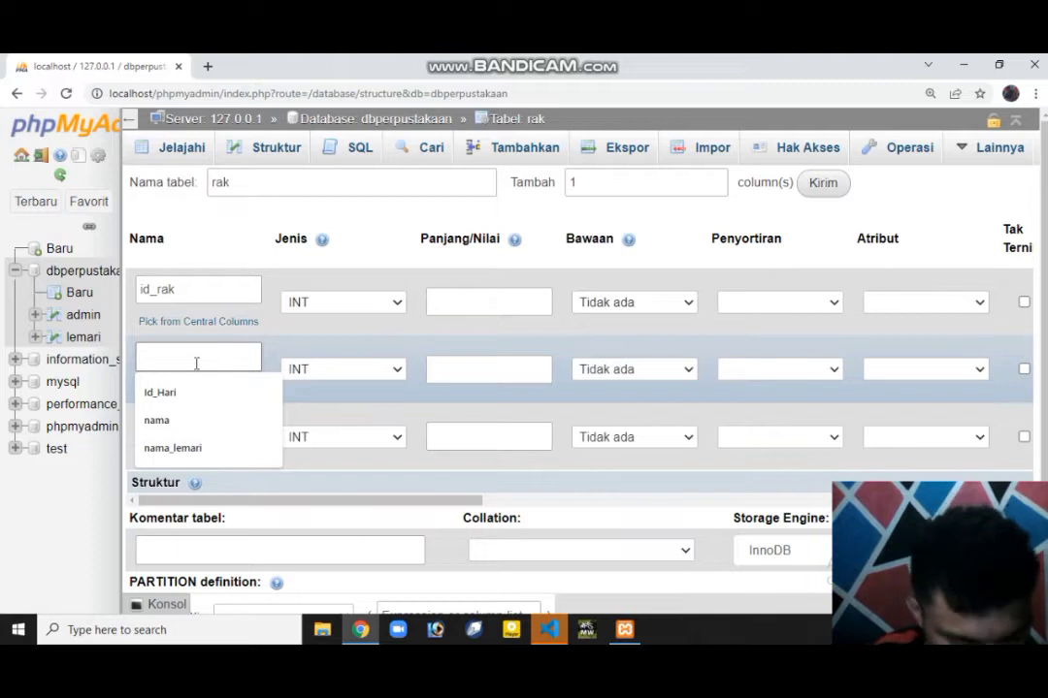
pyautogui.write('na')
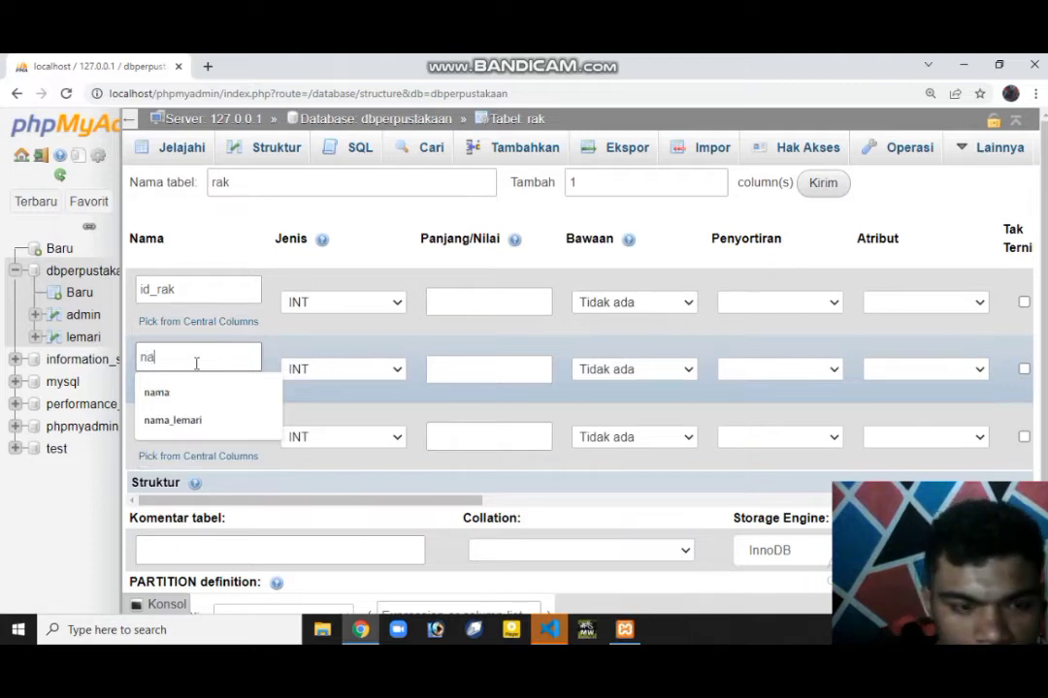
pyautogui.write('ma_ra')
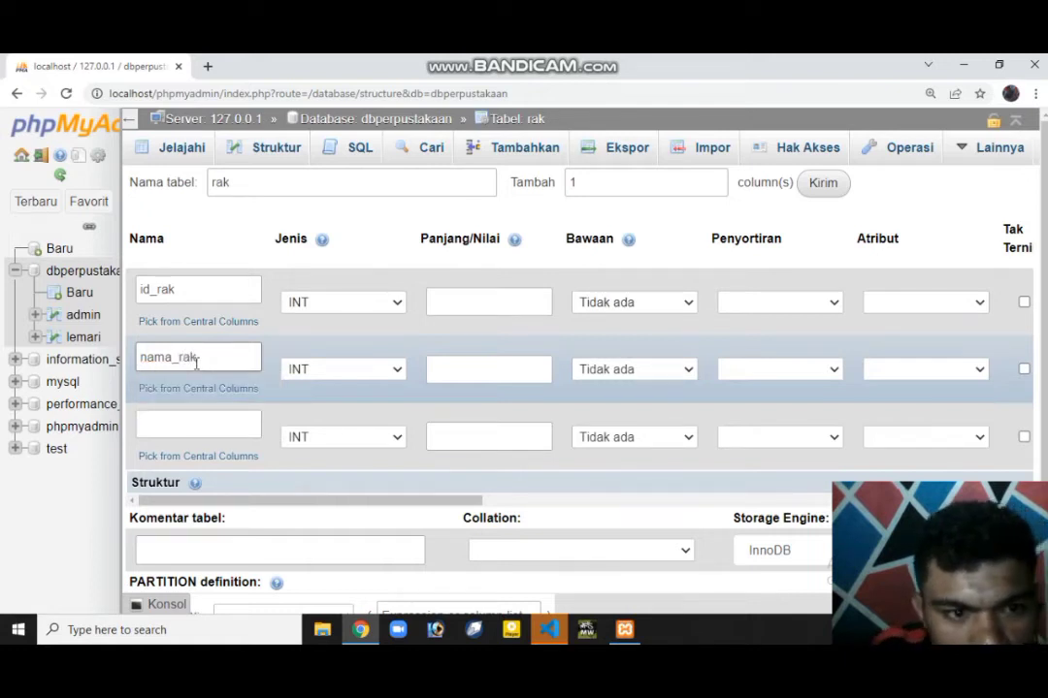
pyautogui.write('k')
pyautogui.click(188, 427)
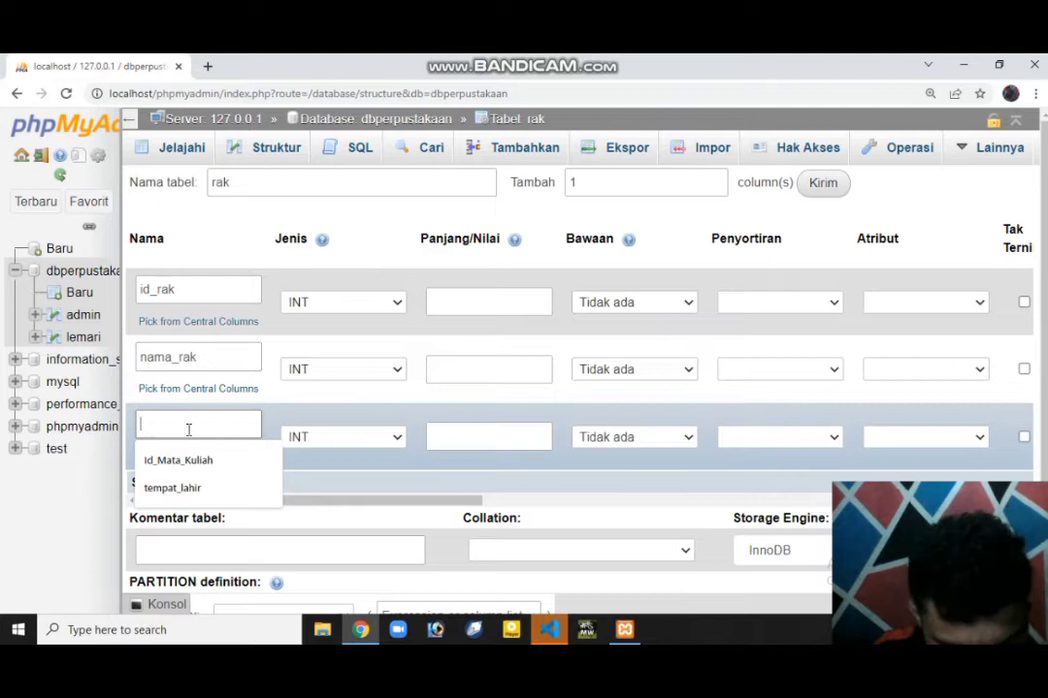
pyautogui.write('id')
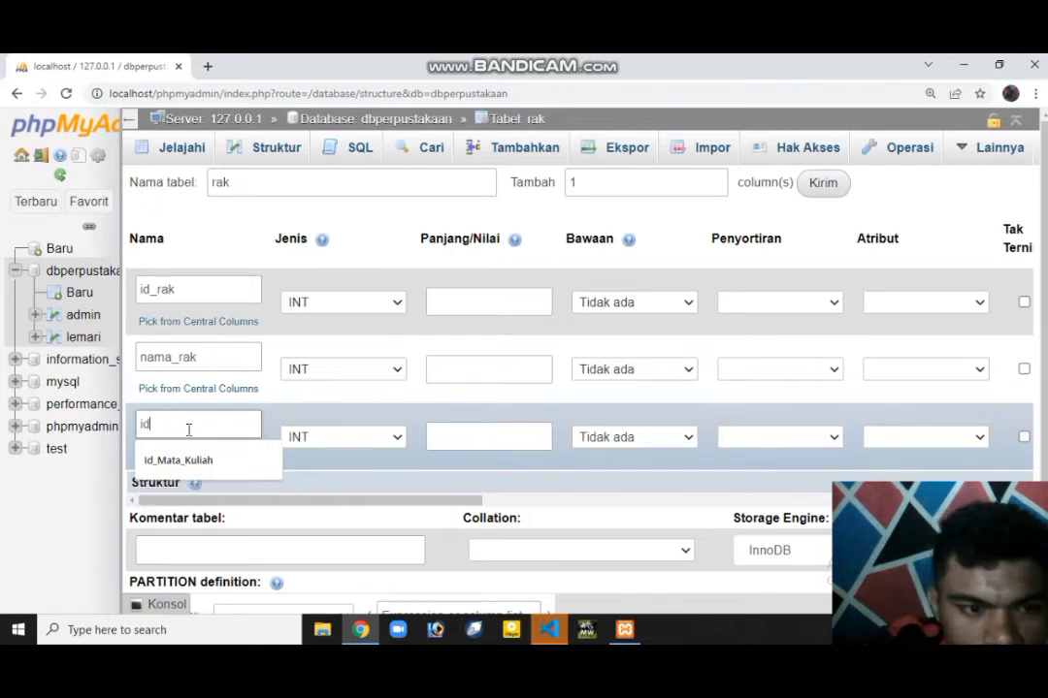
pyautogui.write('_l')
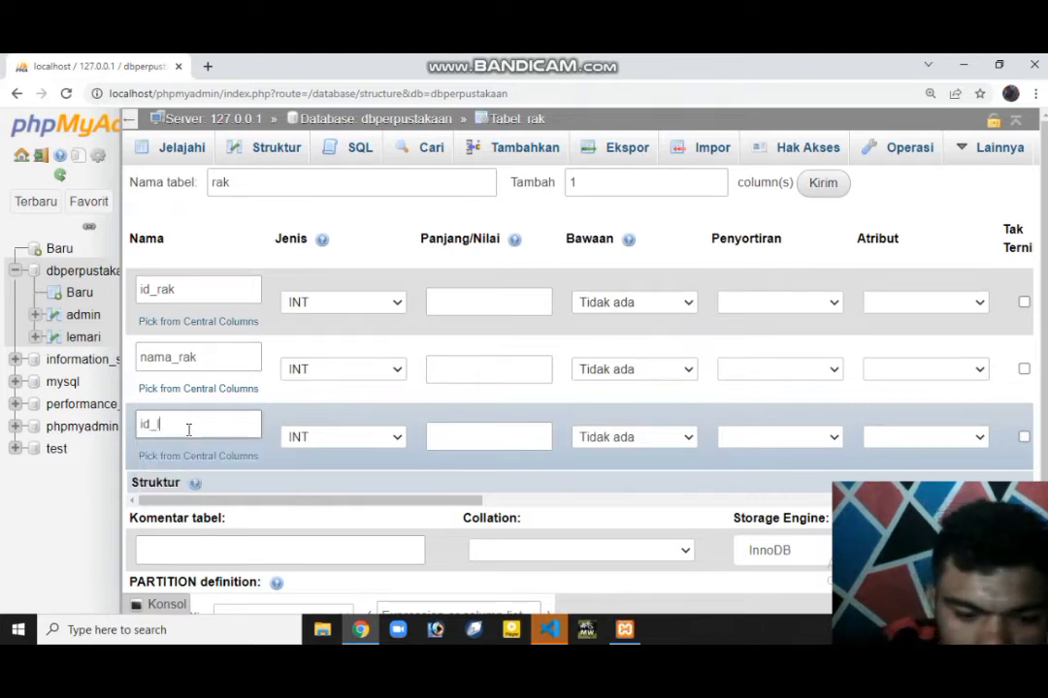
pyautogui.write('emari')
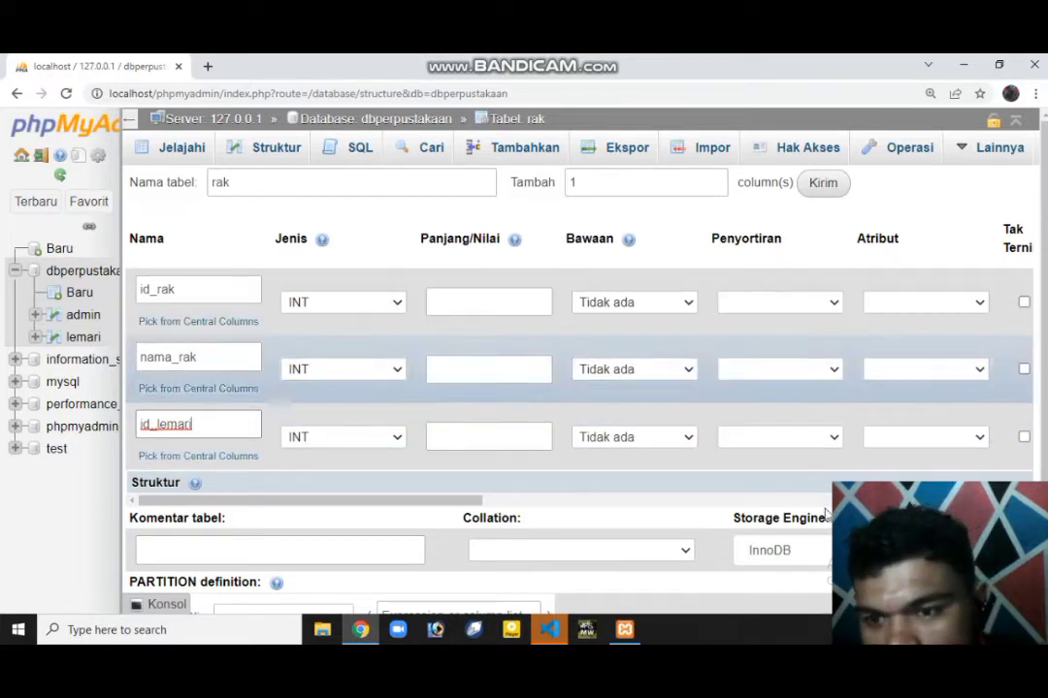
# Make id_rak the auto-increment primary key of the rak table
pyautogui.moveTo(466, 501); pyautogui.dragTo(636, 501)
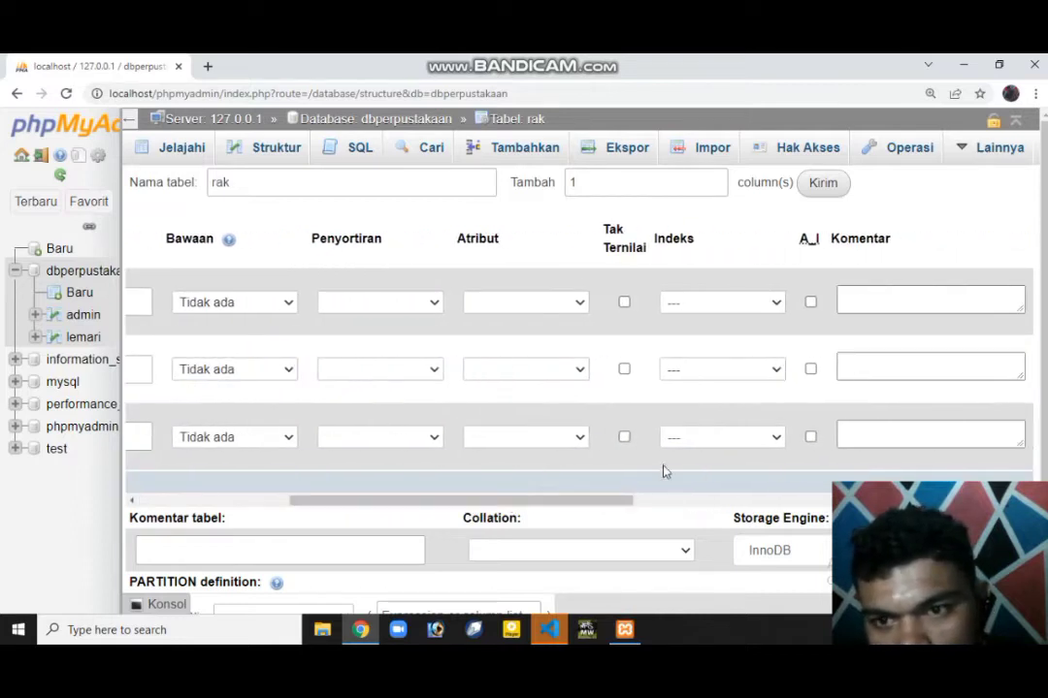
pyautogui.click(811, 302)
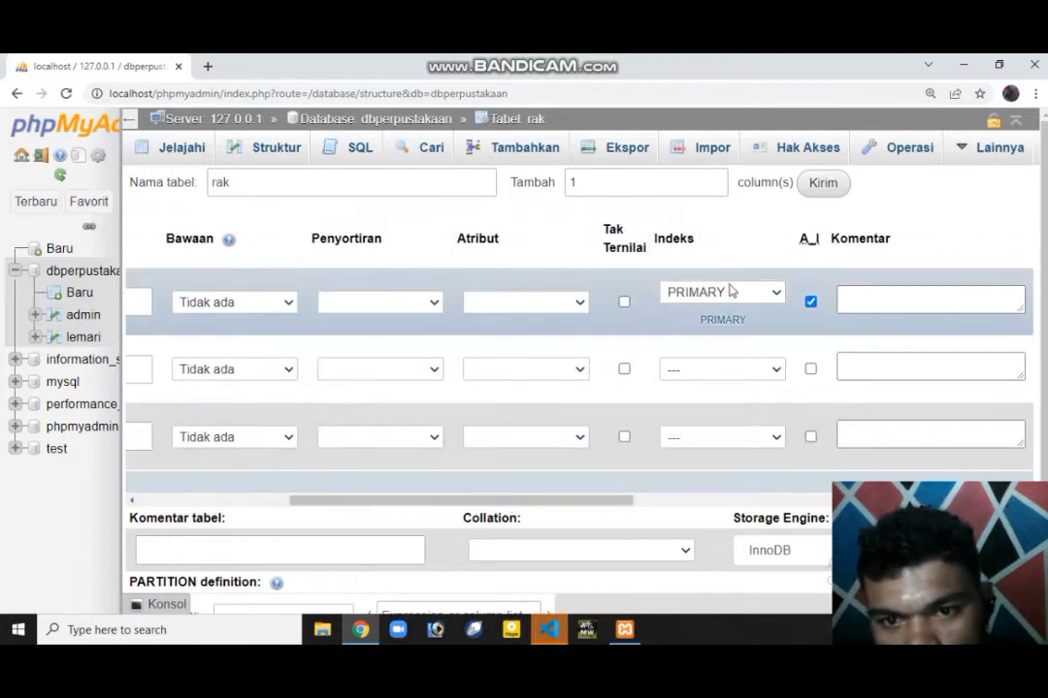
pyautogui.hotkey('ctrl', '-')
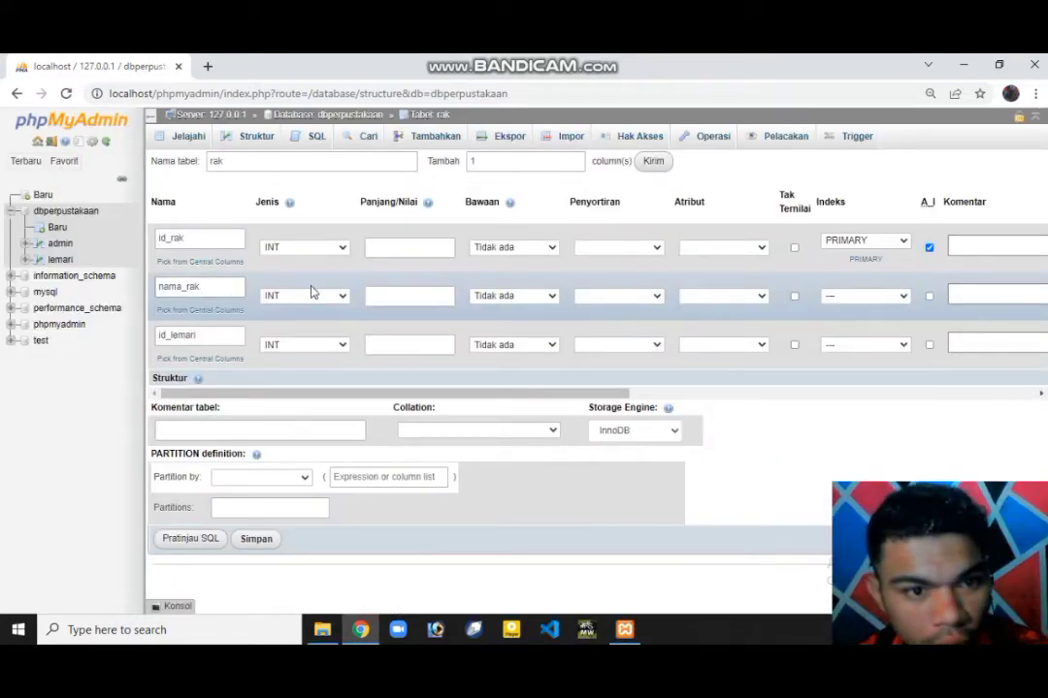
# Set the nama_rak column's type to TEXT and save the rak table
pyautogui.click(344, 298)
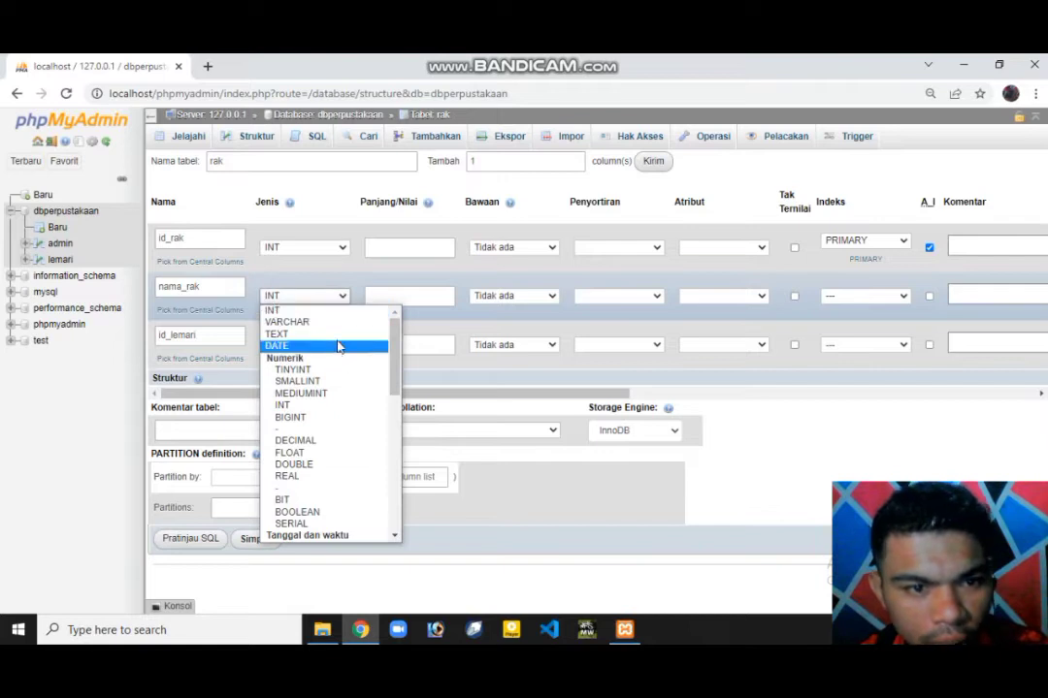
pyautogui.click(340, 337)
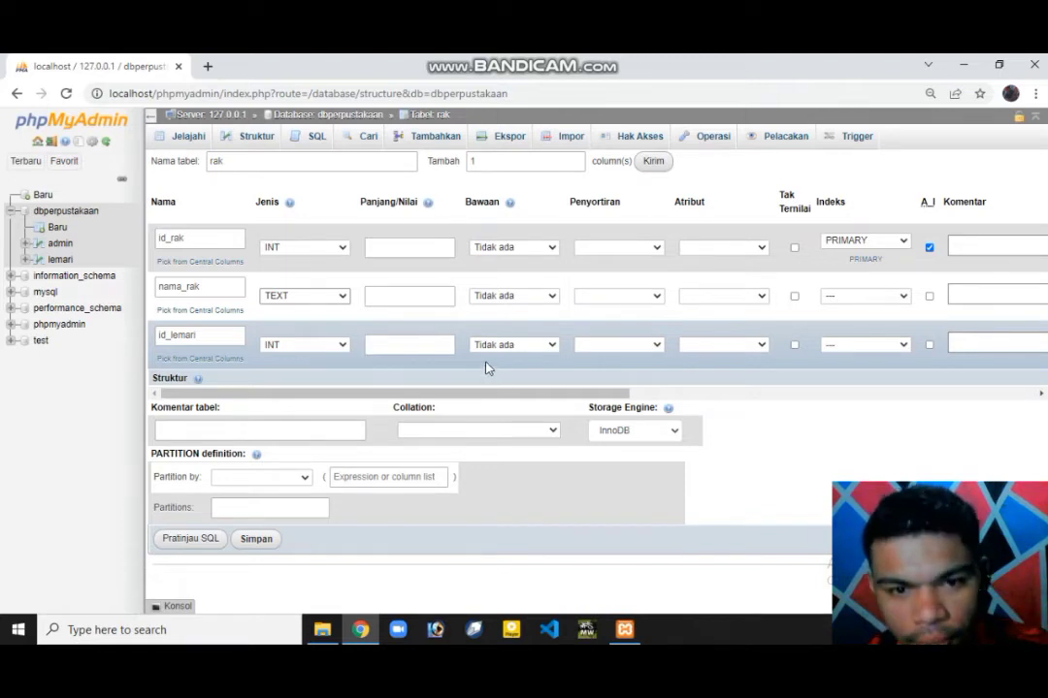
pyautogui.click(256, 539)
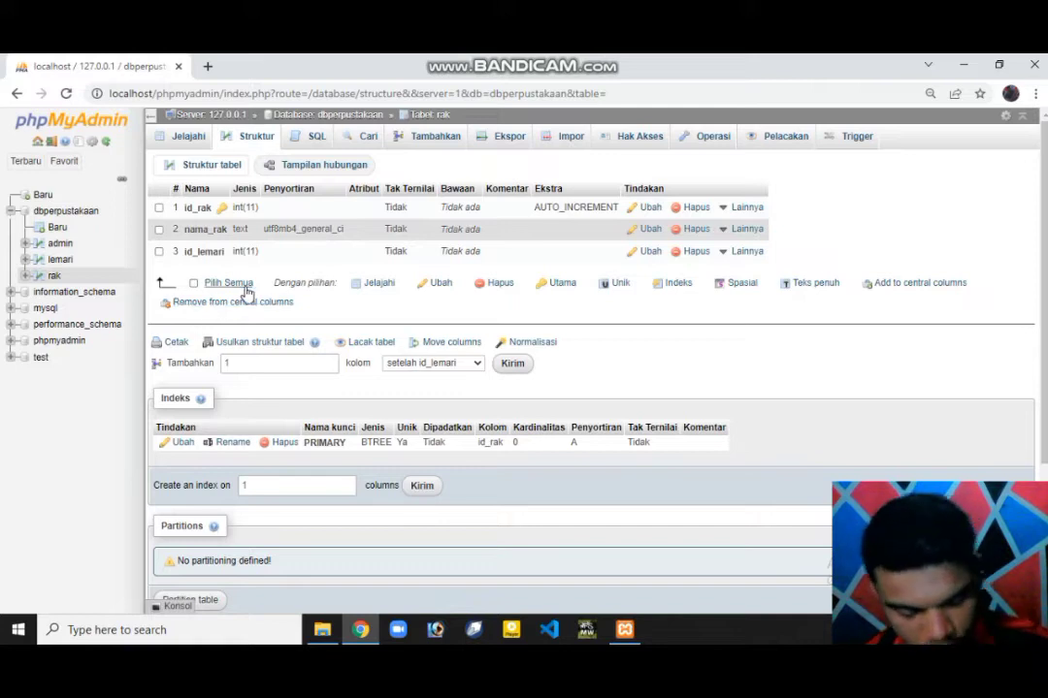
# Return to the dbperpustakaan database overview and start a new table named buku with 11 columns
pyautogui.click(340, 116)
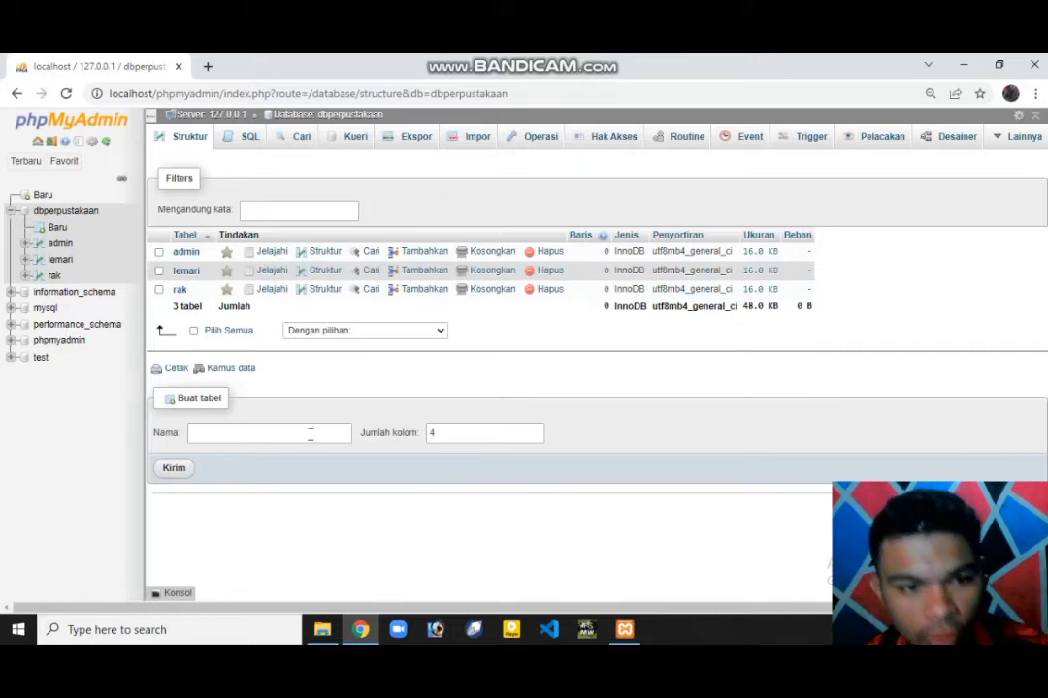
pyautogui.click(277, 436)
pyautogui.write('buku')
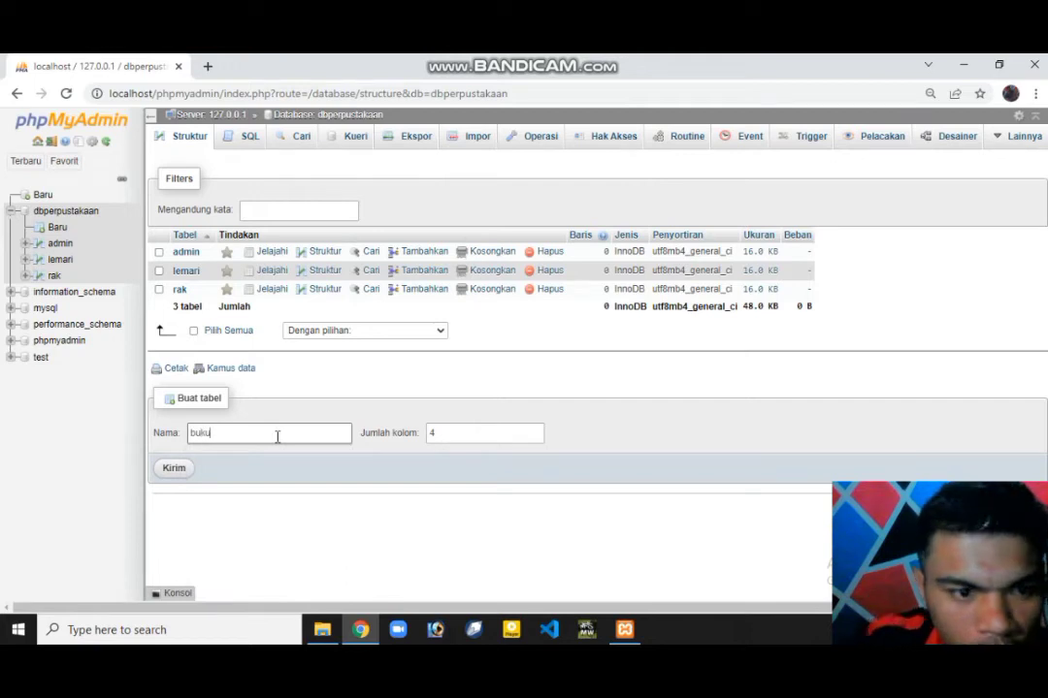
pyautogui.click(497, 436)
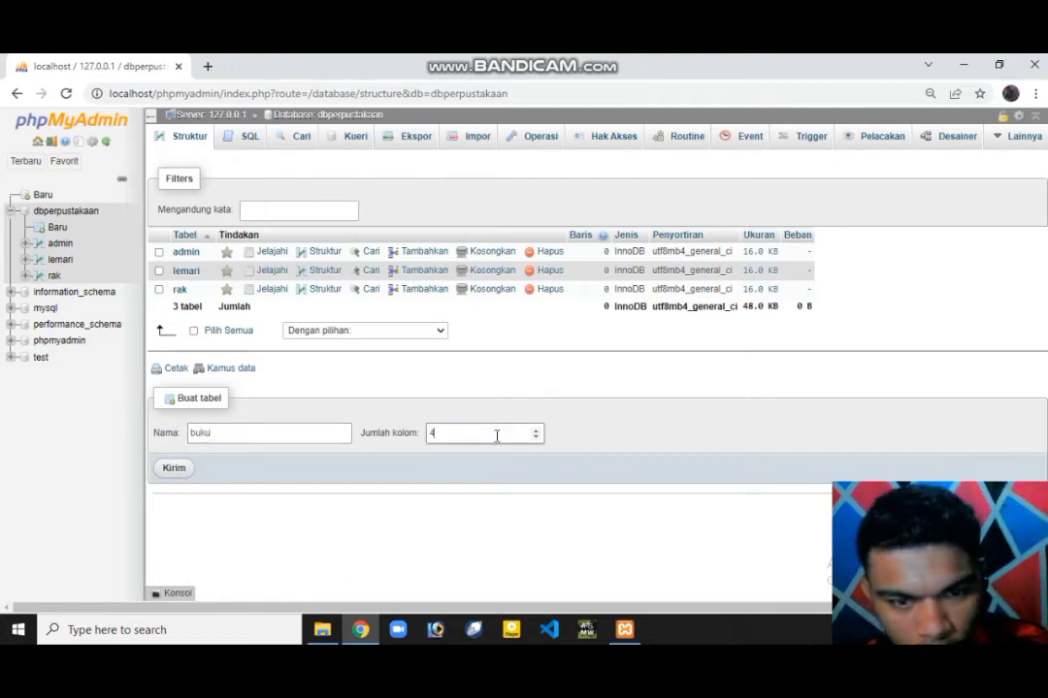
pyautogui.press('BackSpace')
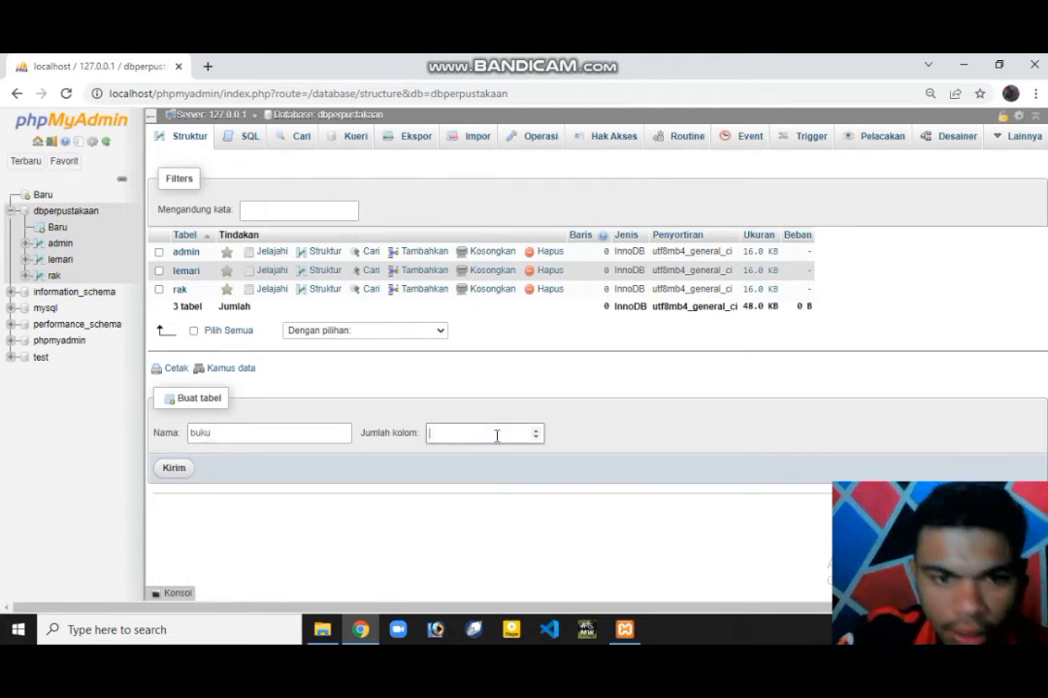
pyautogui.write('11')
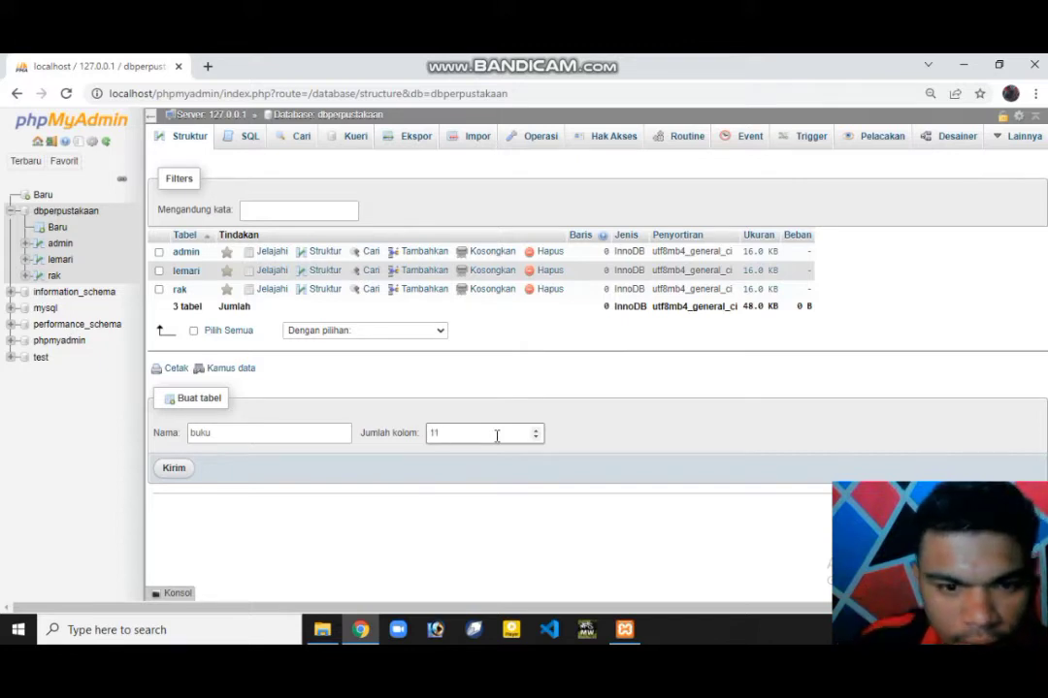
pyautogui.click(169, 475)
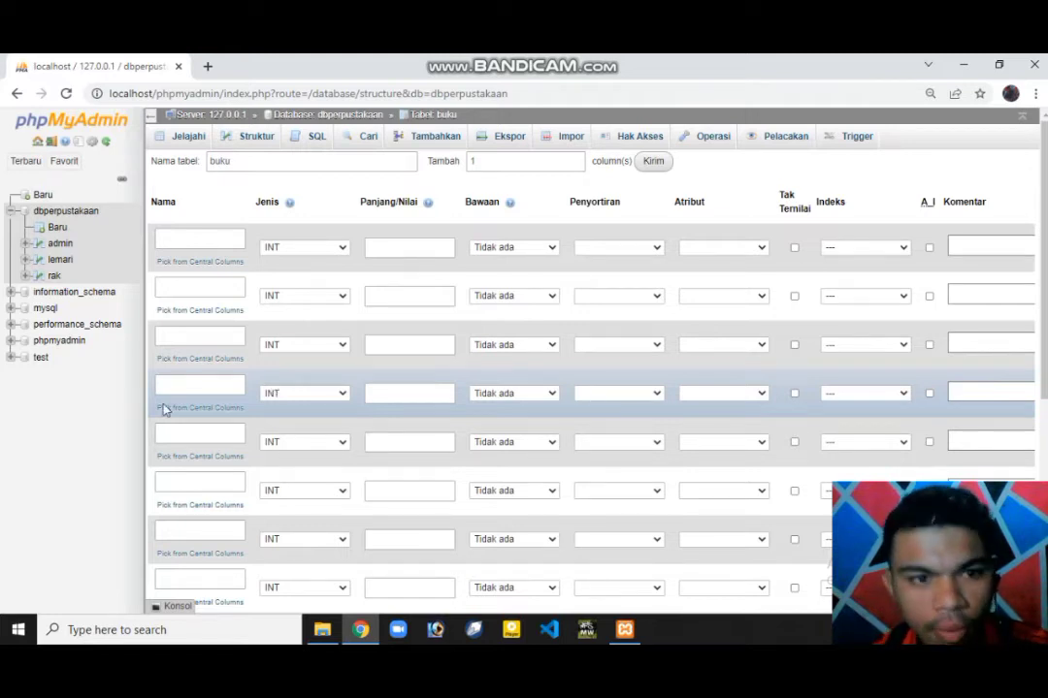
# Name the first three columns of the buku table id_buku, judul and intisari
pyautogui.click(192, 239)
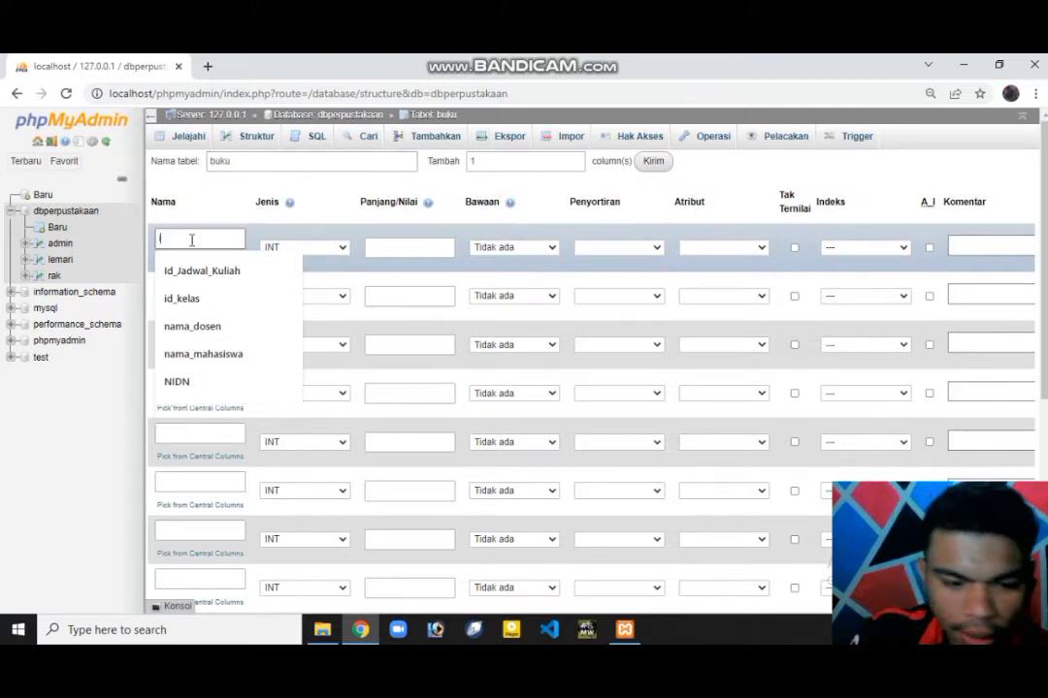
pyautogui.write('id_')
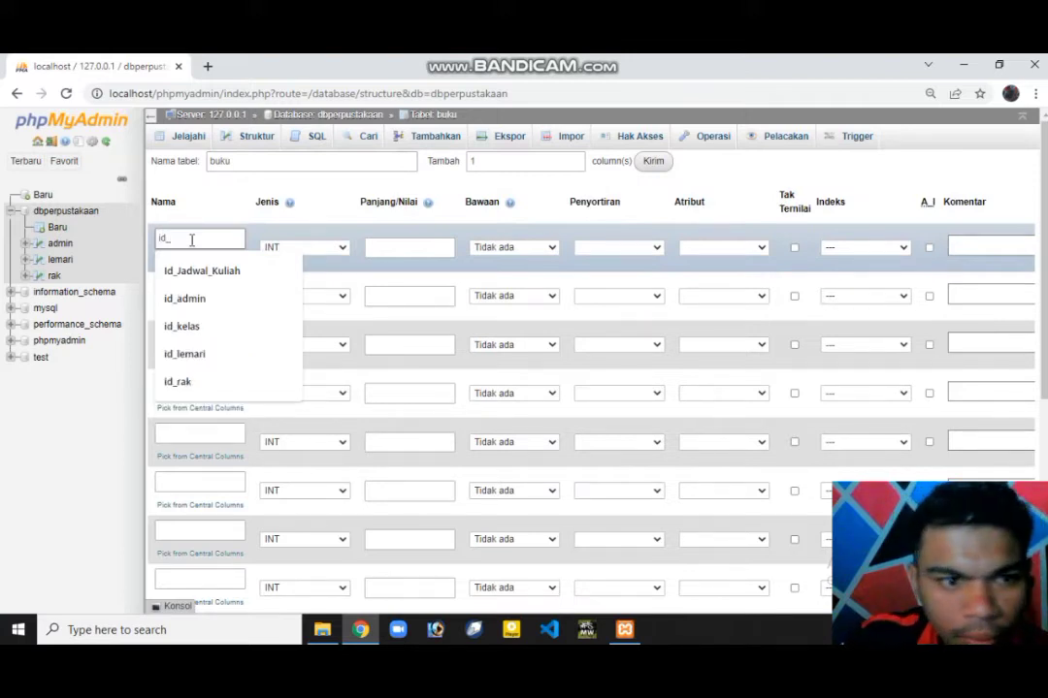
pyautogui.write('buku')
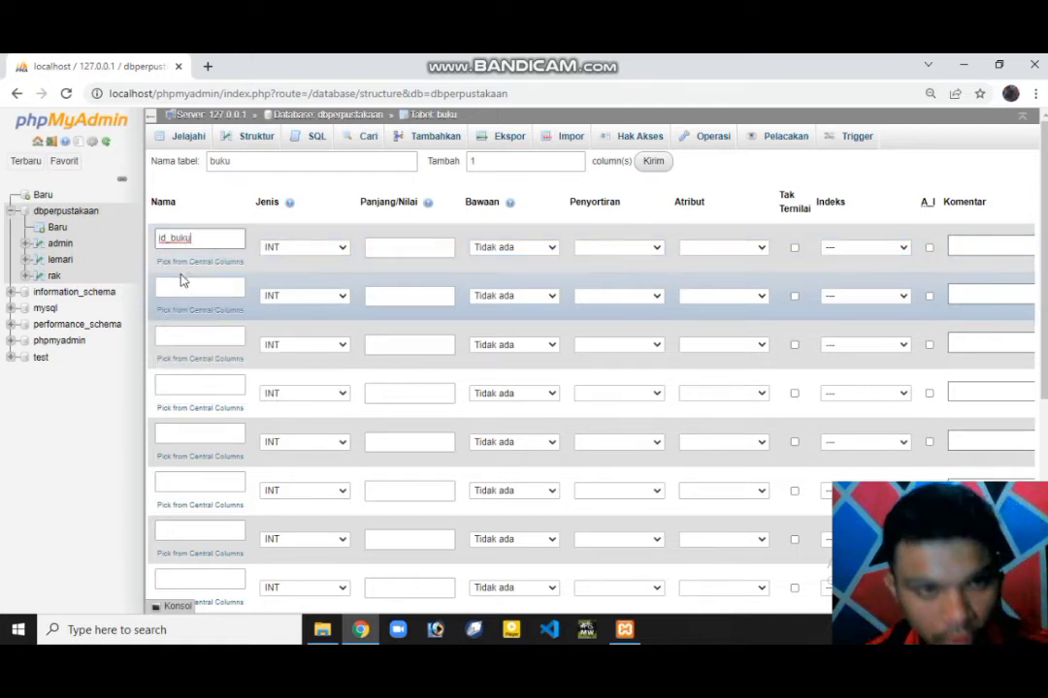
pyautogui.click(188, 288)
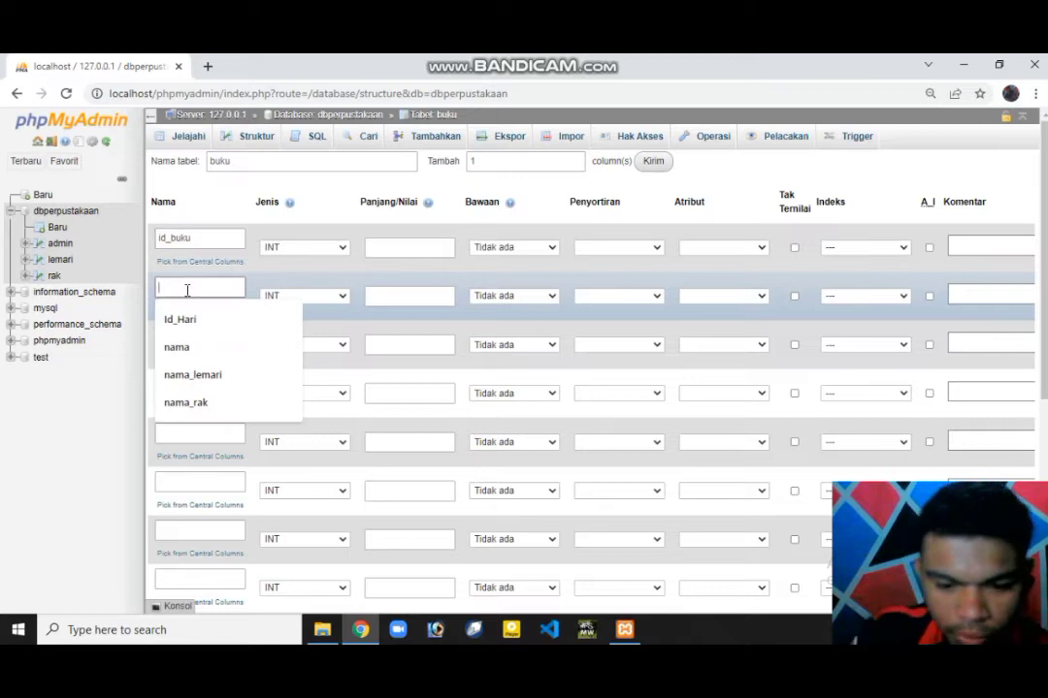
pyautogui.write('judul')
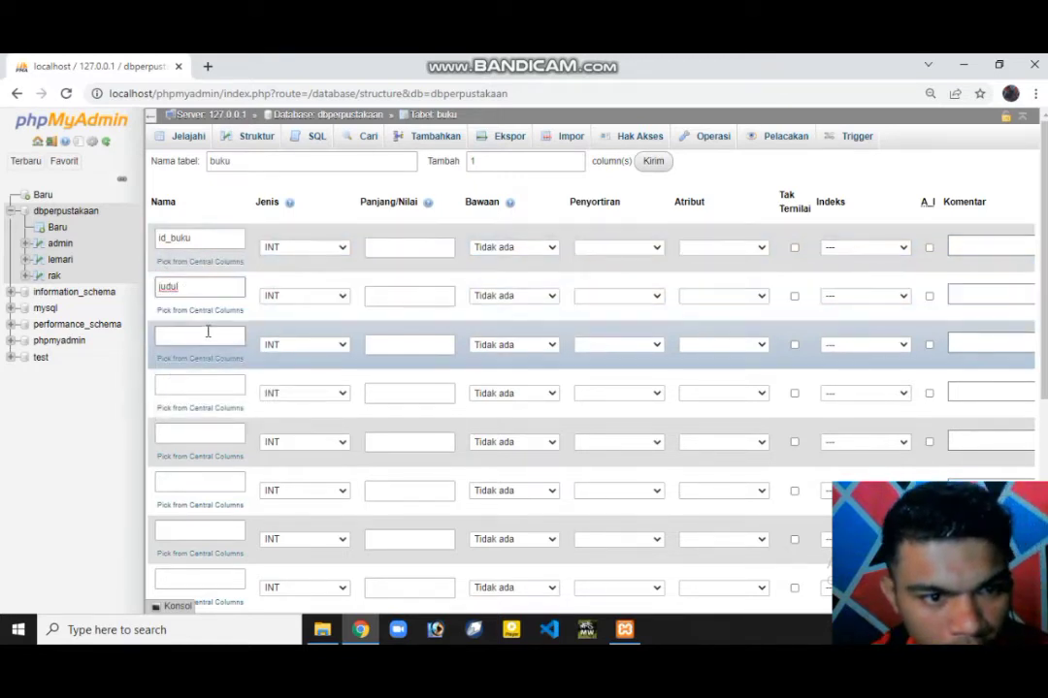
pyautogui.click(202, 342)
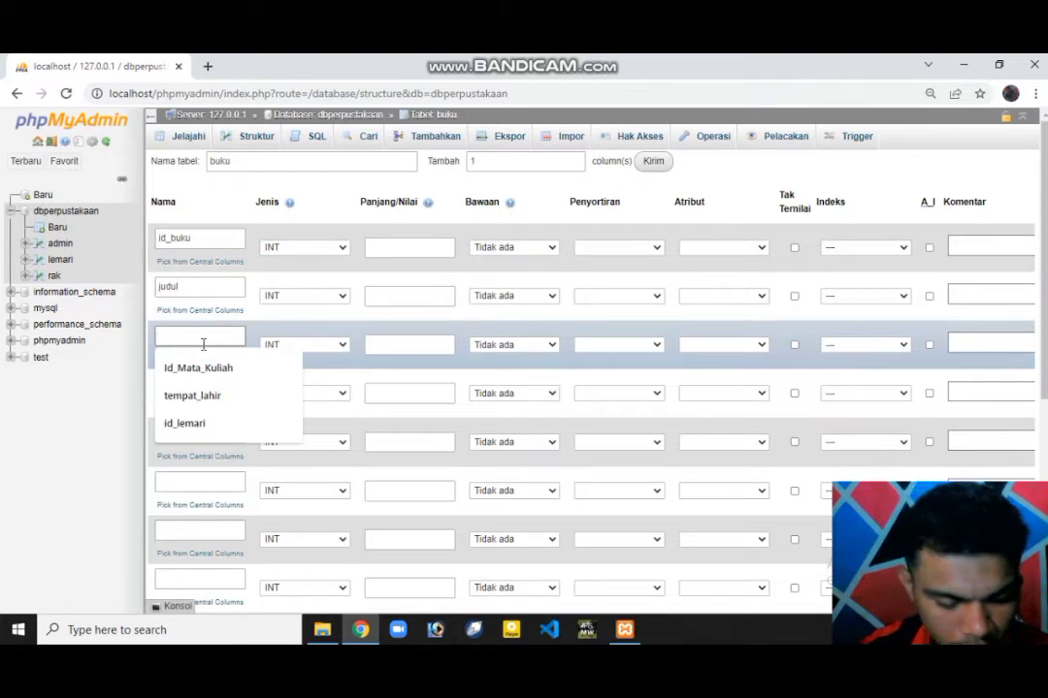
pyautogui.write('in')
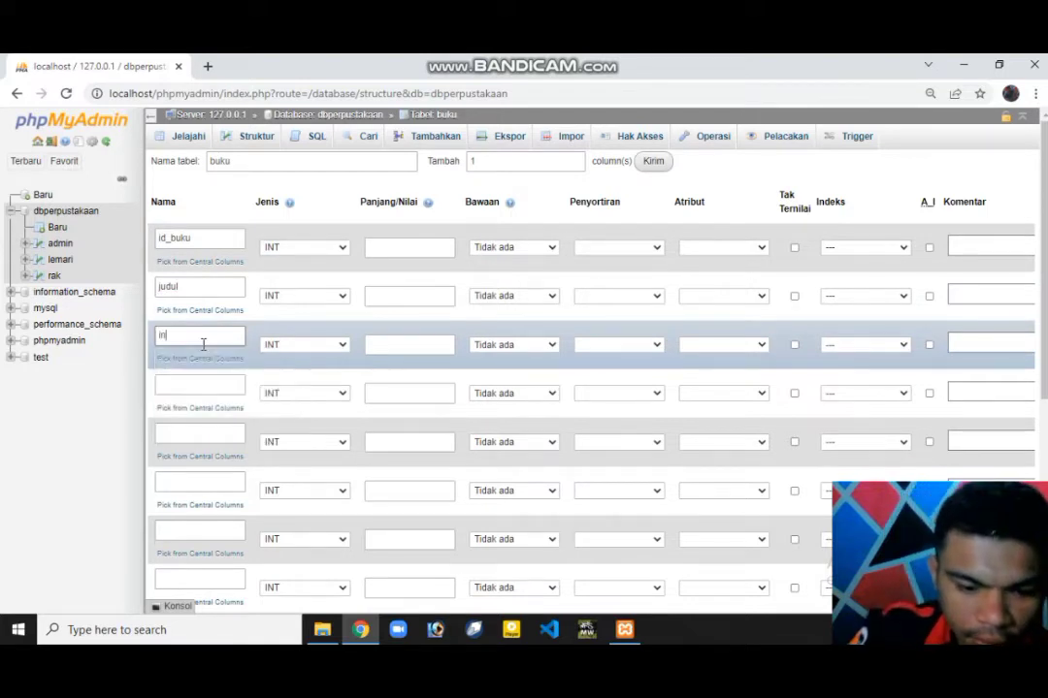
pyautogui.write('tisari')
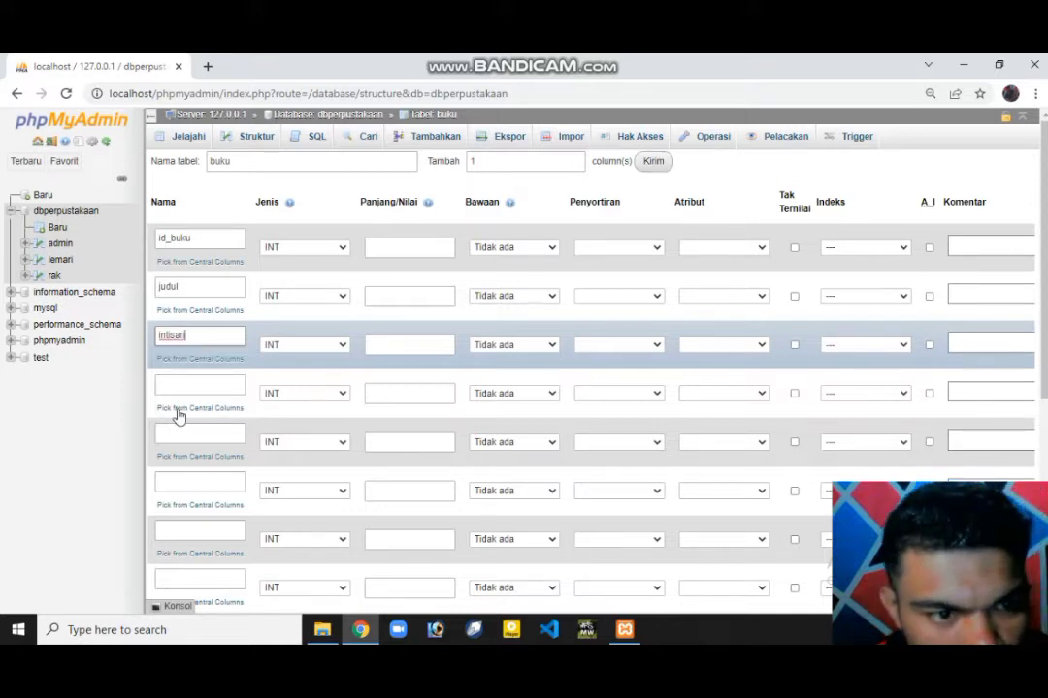
# Name the fourth and fifth columns of the buku table tahun_terbit and isbn
pyautogui.click(211, 386)
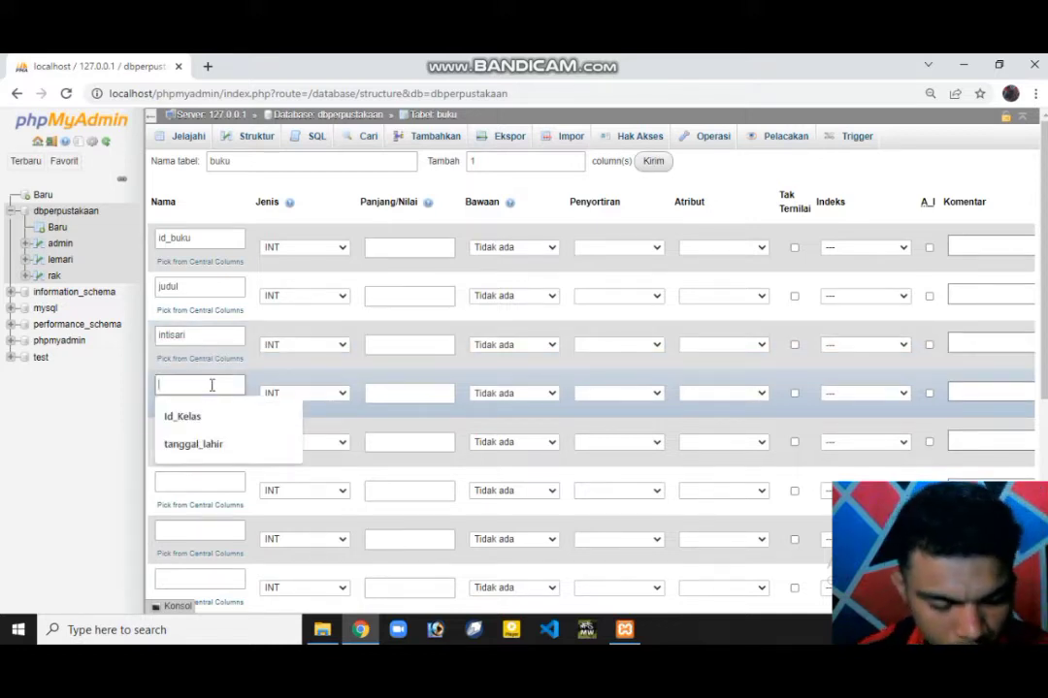
pyautogui.write('t')
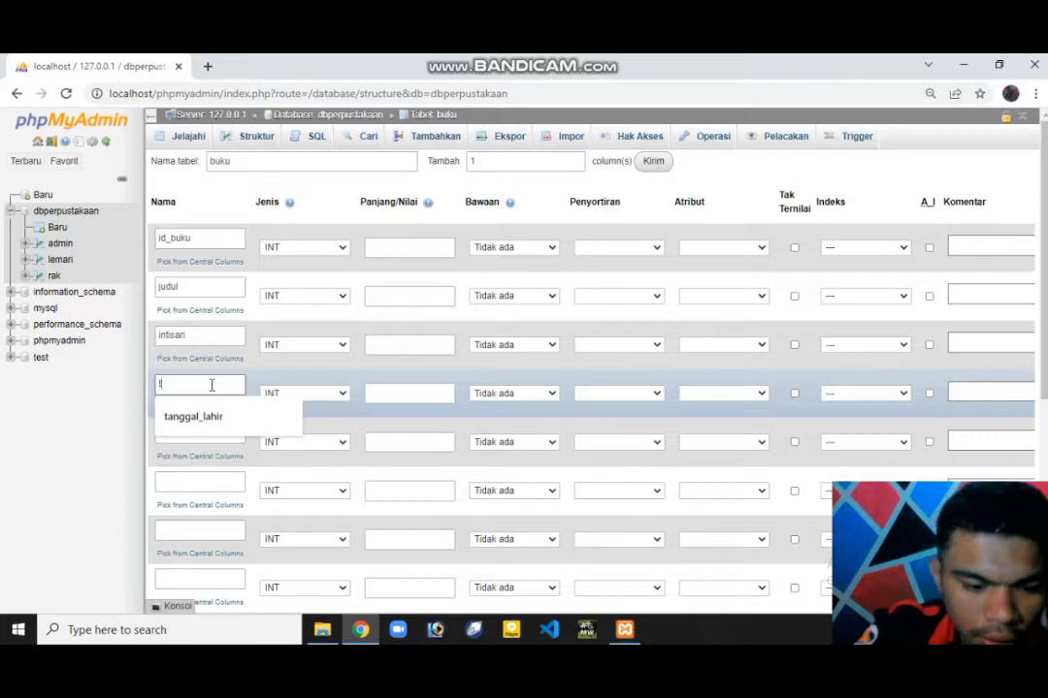
pyautogui.write('ahn')
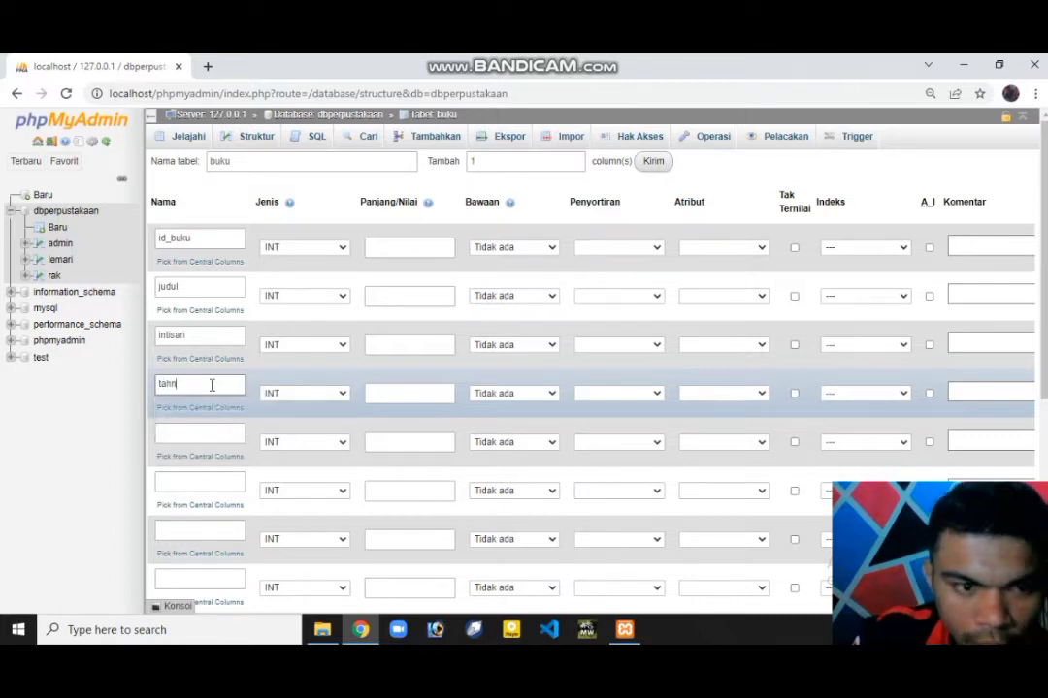
pyautogui.press('BackSpace')
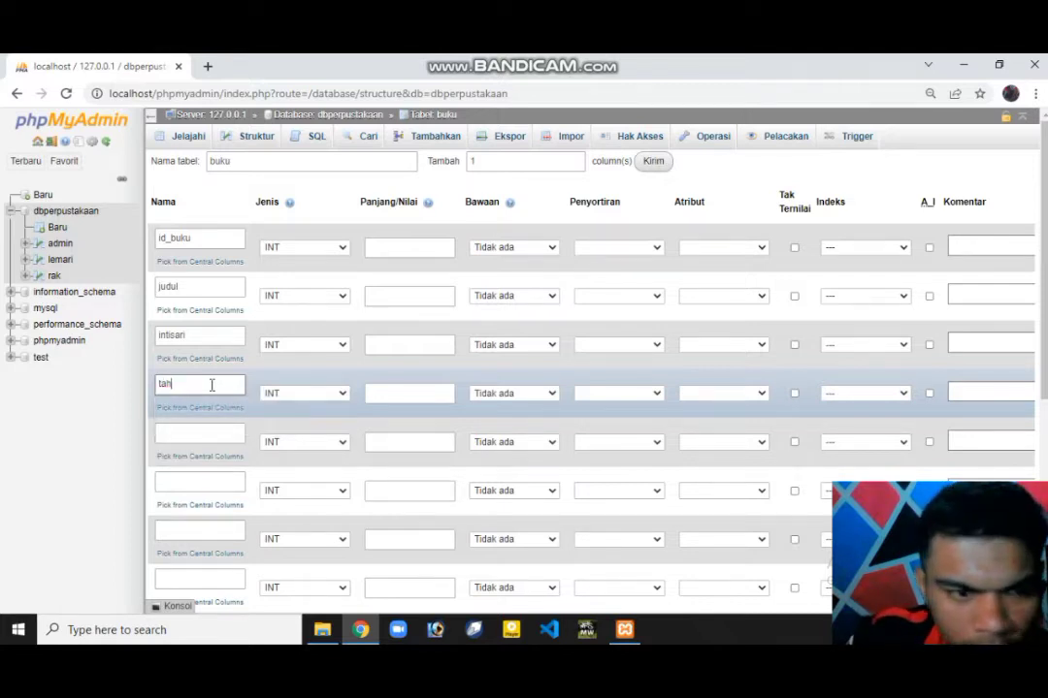
pyautogui.write('un')
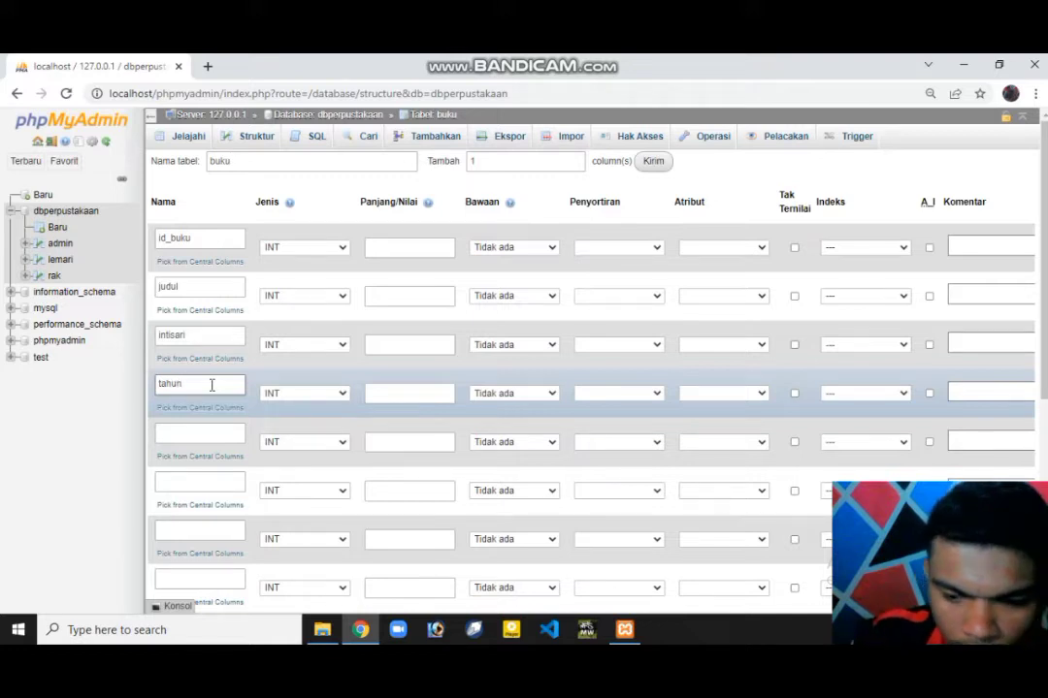
pyautogui.write('_terbit')
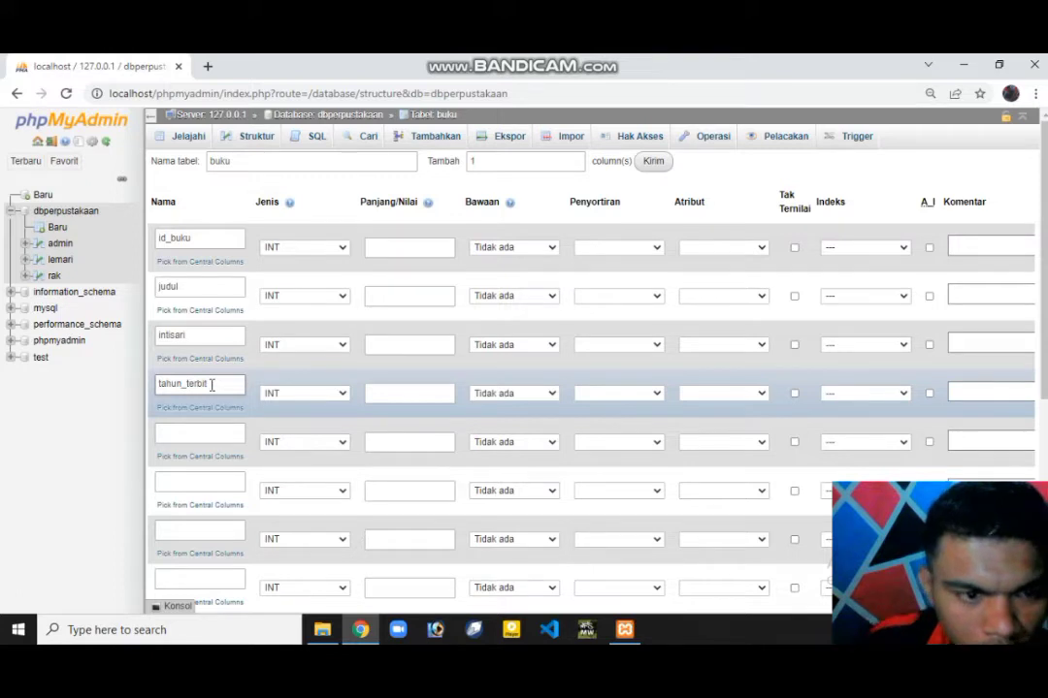
pyautogui.click(221, 436)
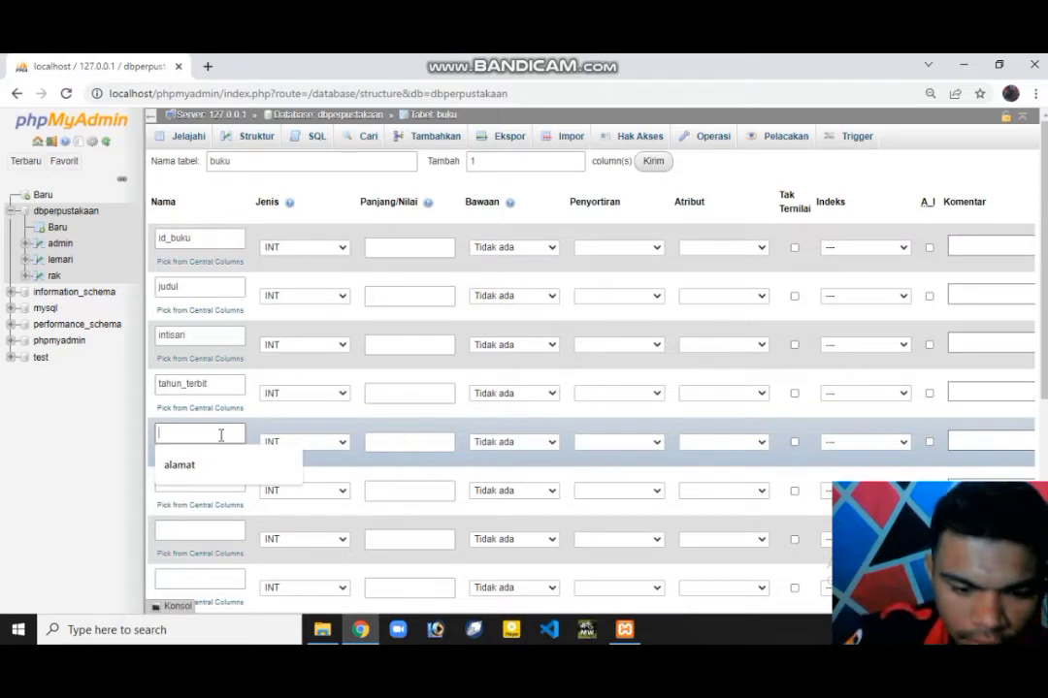
pyautogui.write('l')
pyautogui.write('sbn')
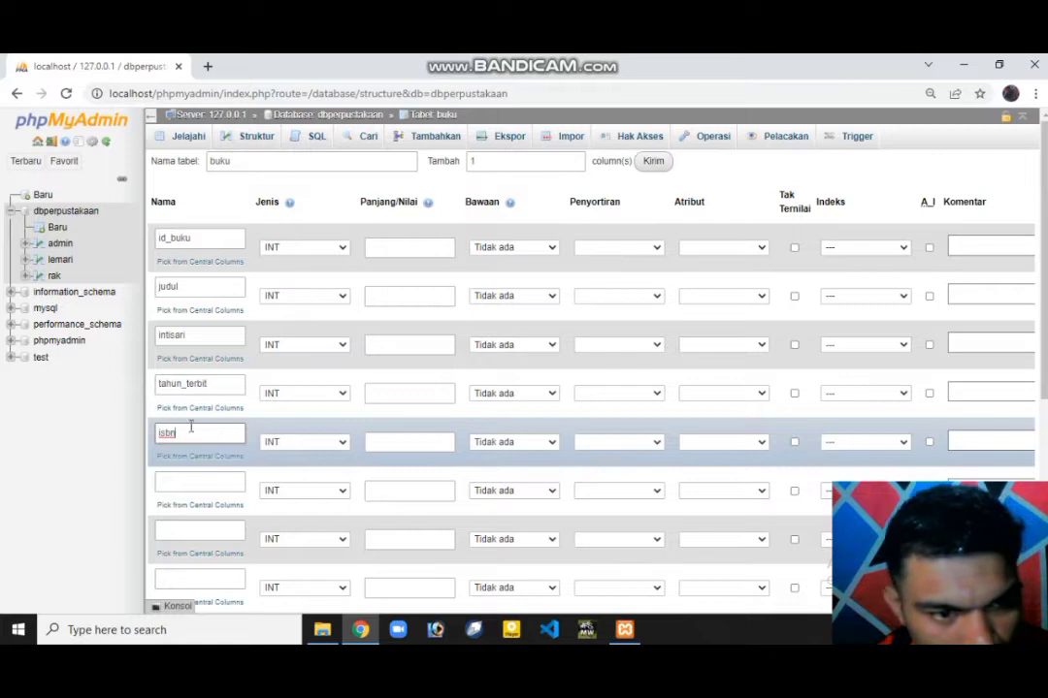
# Name the sixth and seventh columns of the buku table jumlah_halaman and jumlah_buku
pyautogui.click(187, 483)
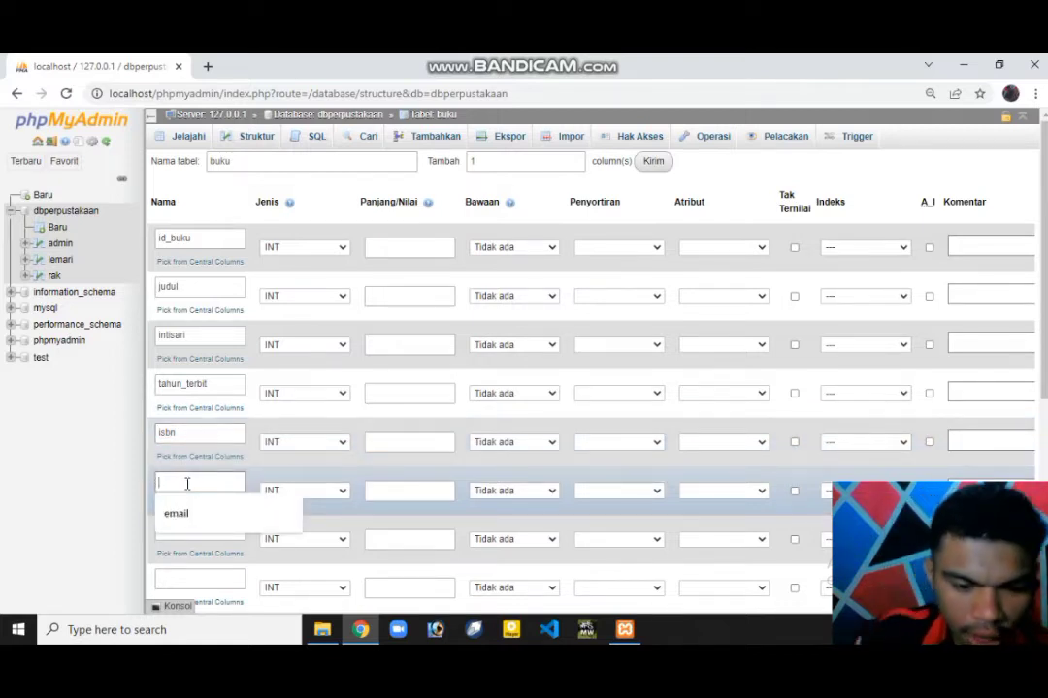
pyautogui.write('juml')
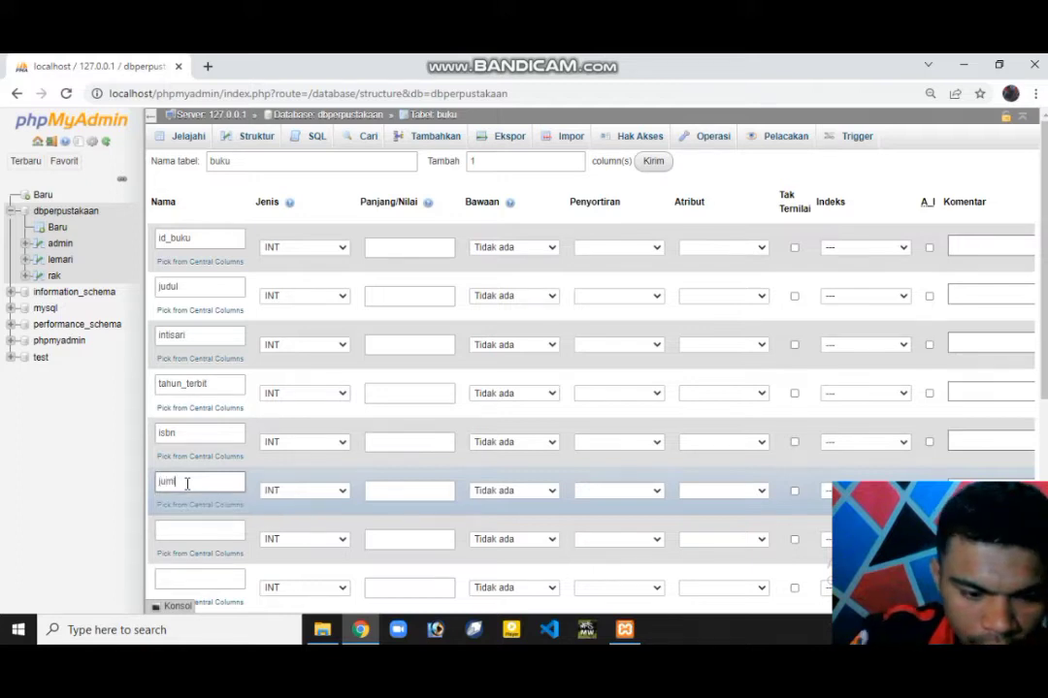
pyautogui.write('ah')
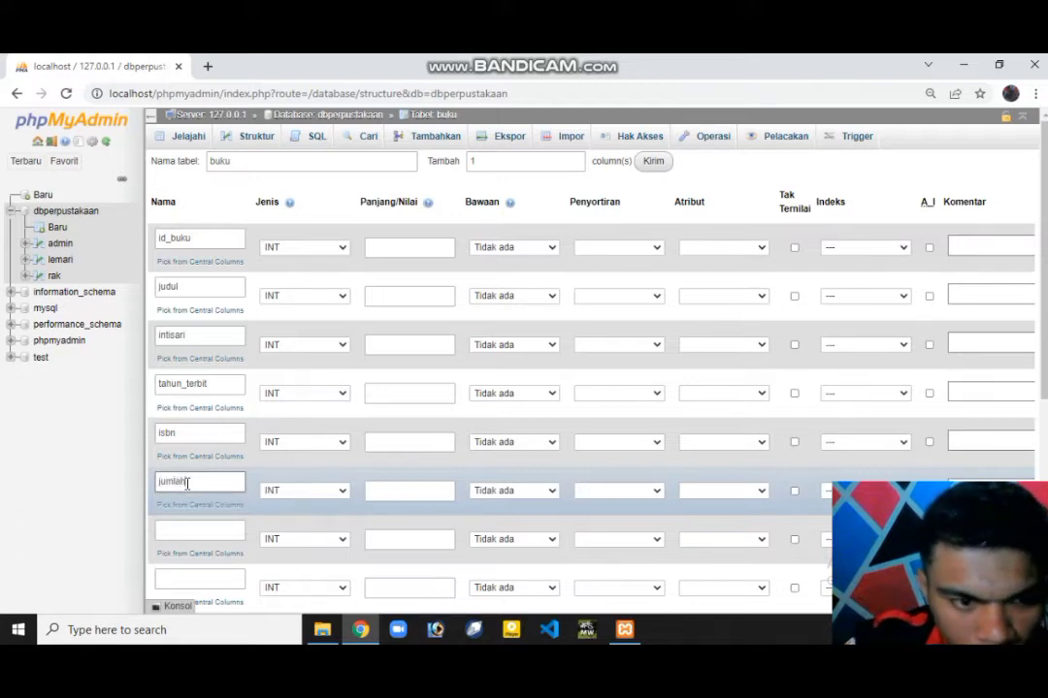
pyautogui.write('_halama')
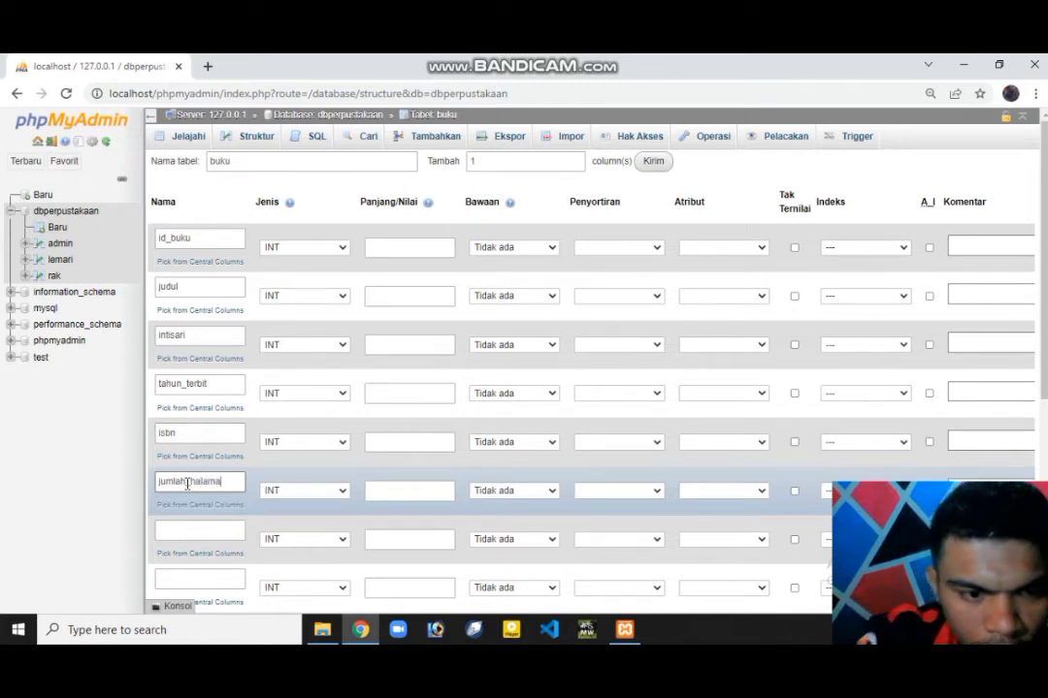
pyautogui.write('n')
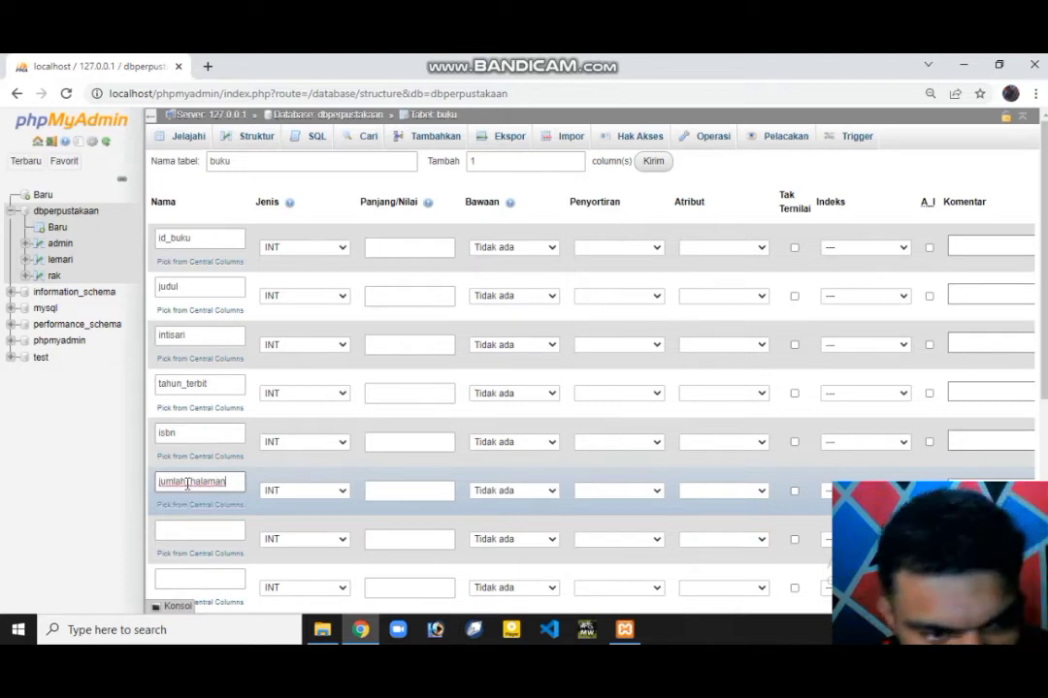
pyautogui.click(196, 532)
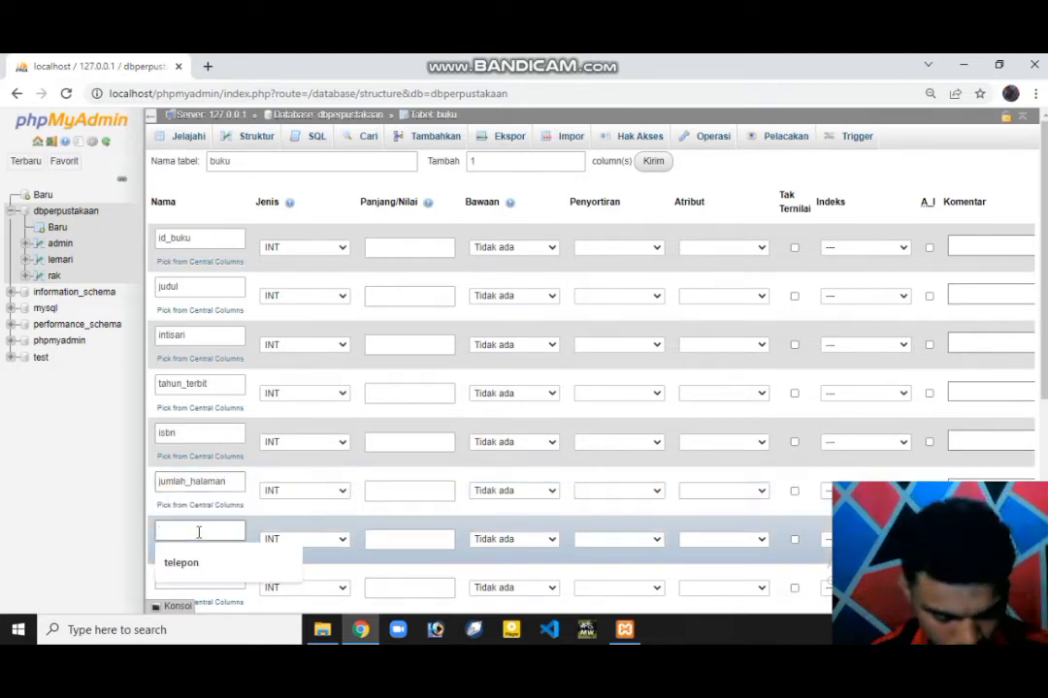
pyautogui.write('jumla')
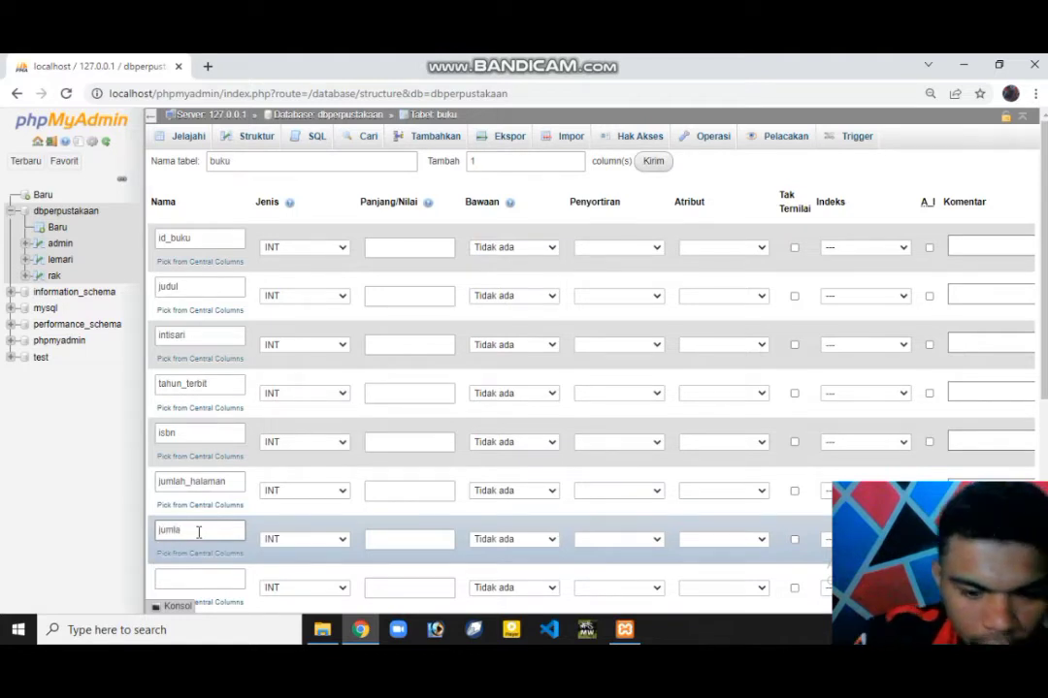
pyautogui.write('h_buku')
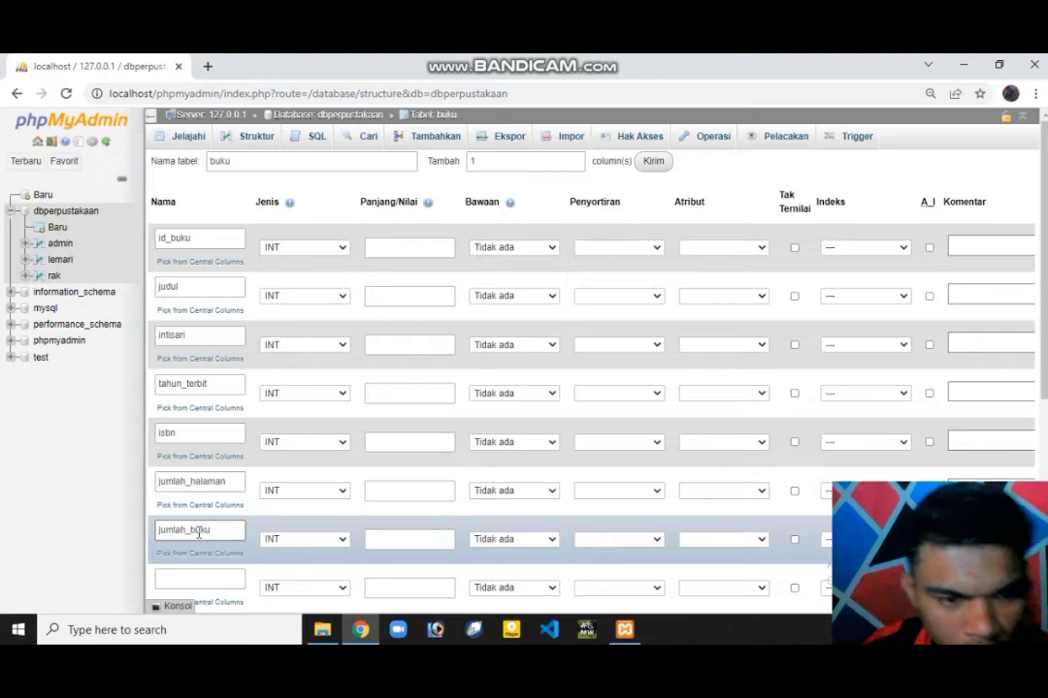
# Name the eighth and ninth columns of the buku table id_penulis and id_penerbit
pyautogui.scroll(-3, 240, 439)
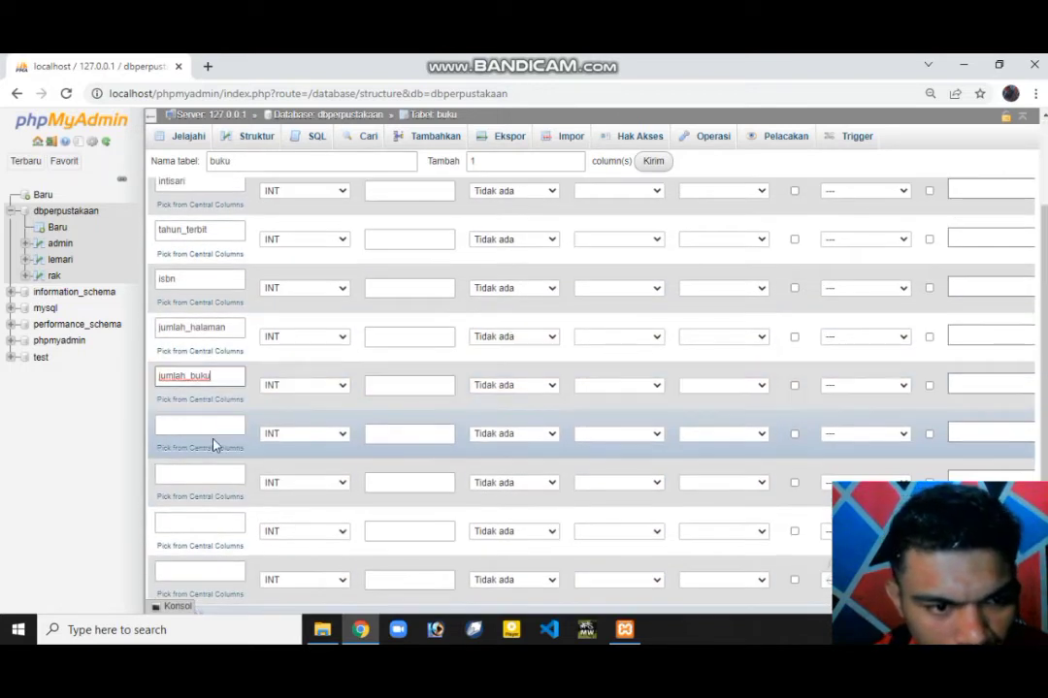
pyautogui.scroll(-3, 213, 426)
pyautogui.click(208, 273)
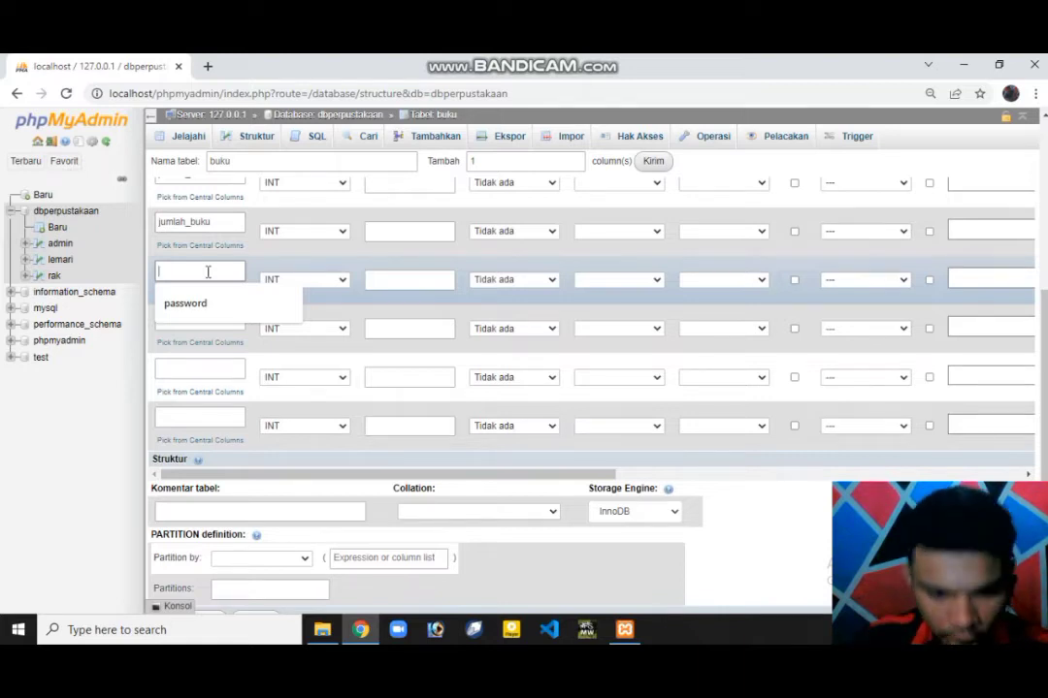
pyautogui.write('di')
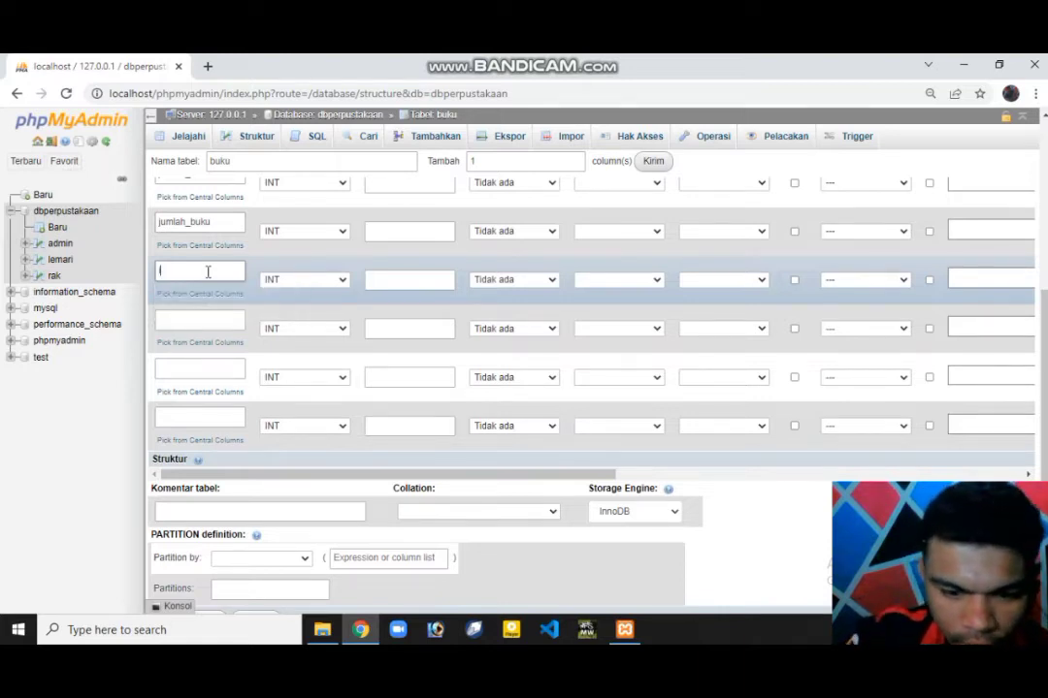
pyautogui.write('d_')
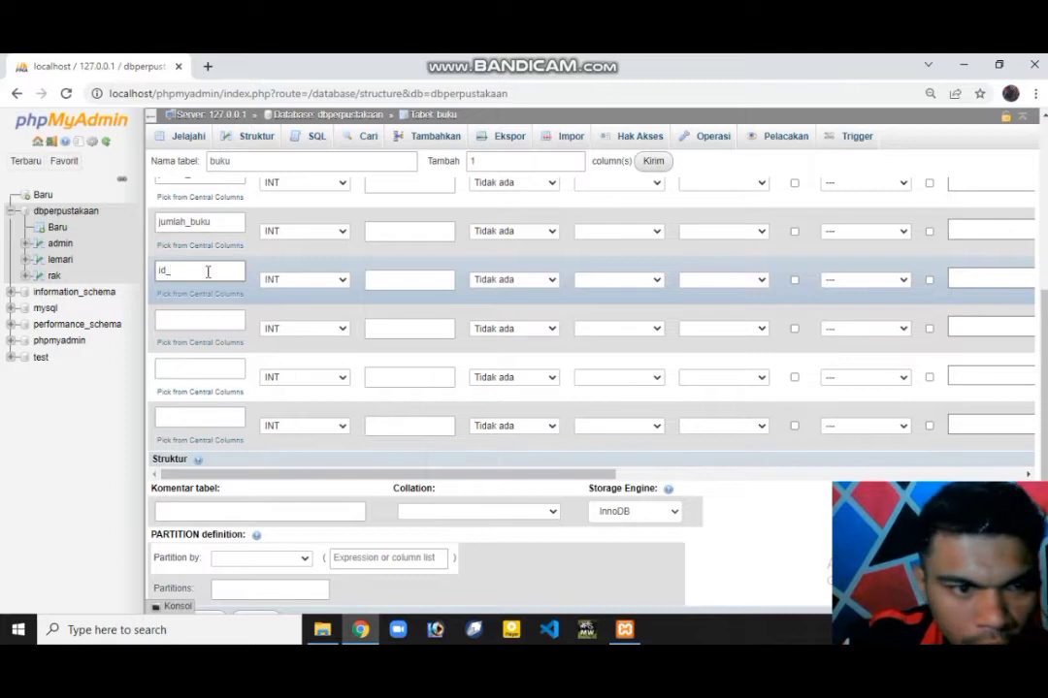
pyautogui.write('penulis')
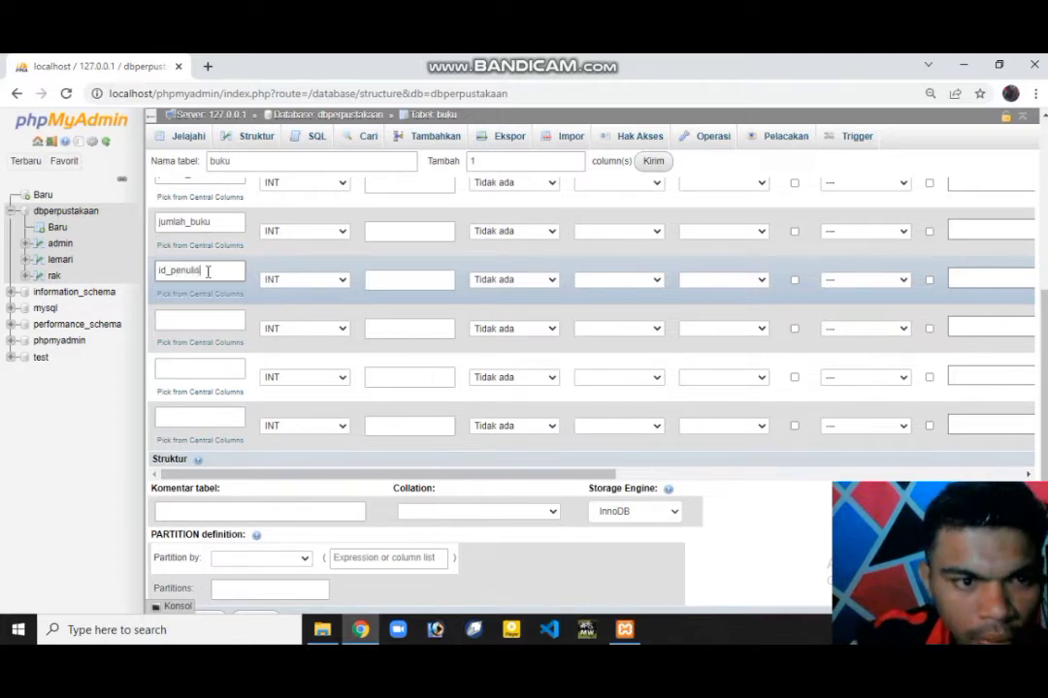
pyautogui.click(220, 322)
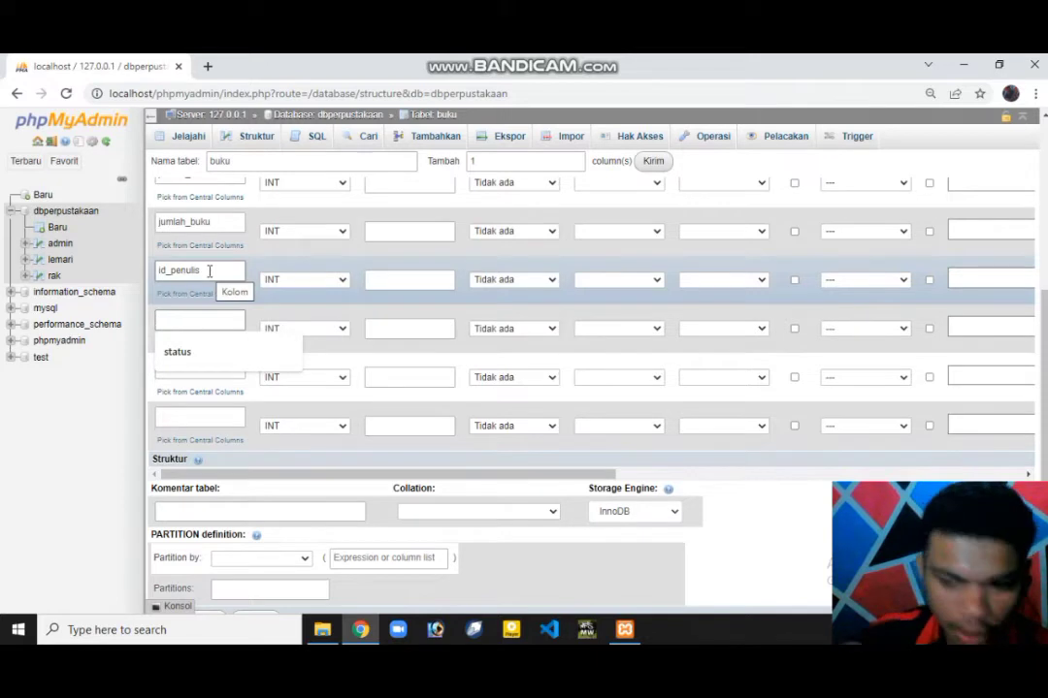
pyautogui.write('id_pe')
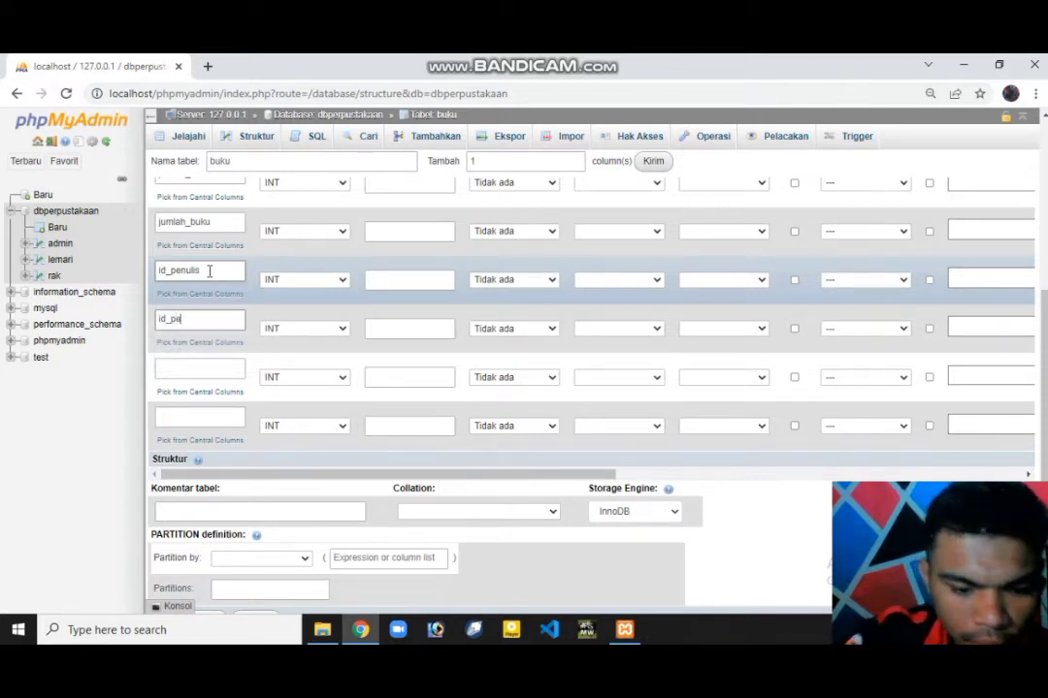
pyautogui.write('ner')
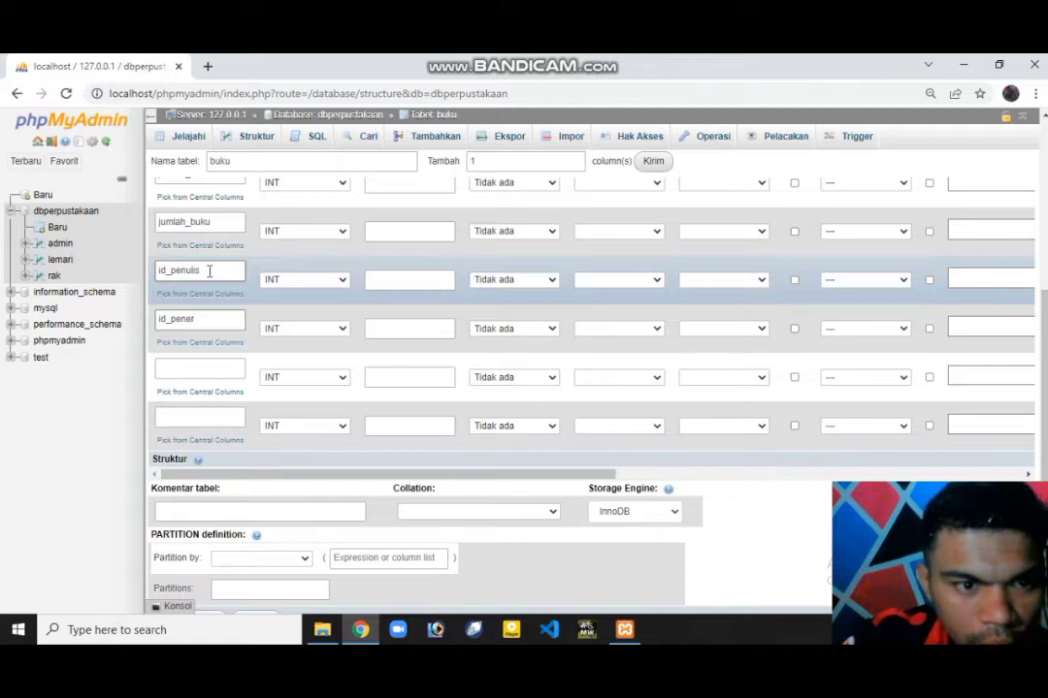
pyautogui.write('bit')
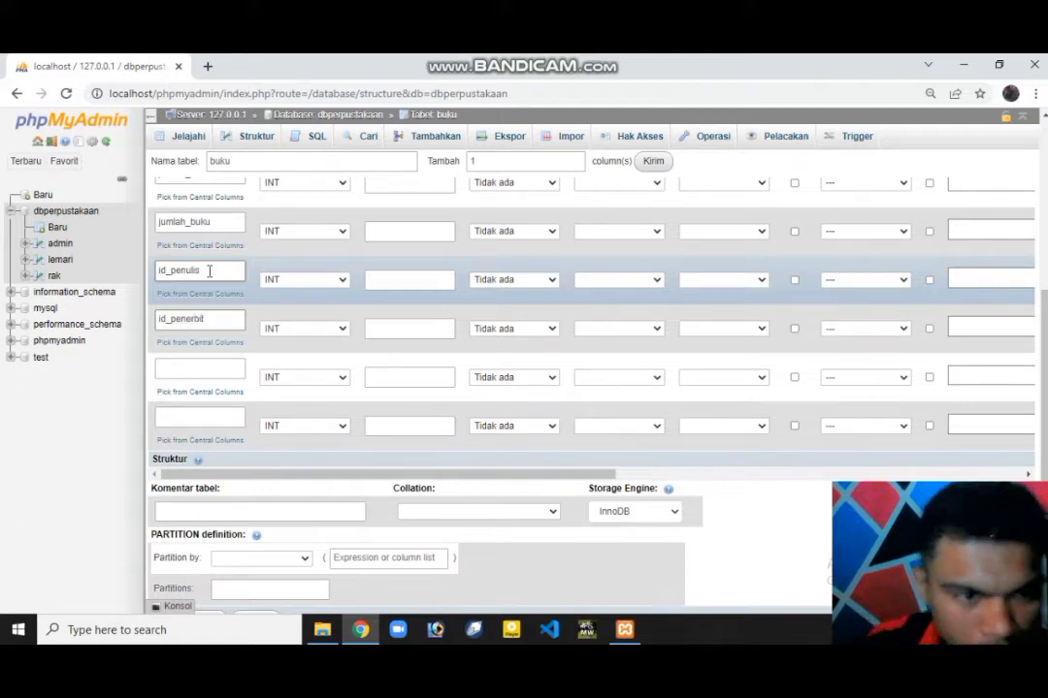
# Name the tenth and eleventh columns of the buku table id_jenisbuku and status
pyautogui.click(199, 373)
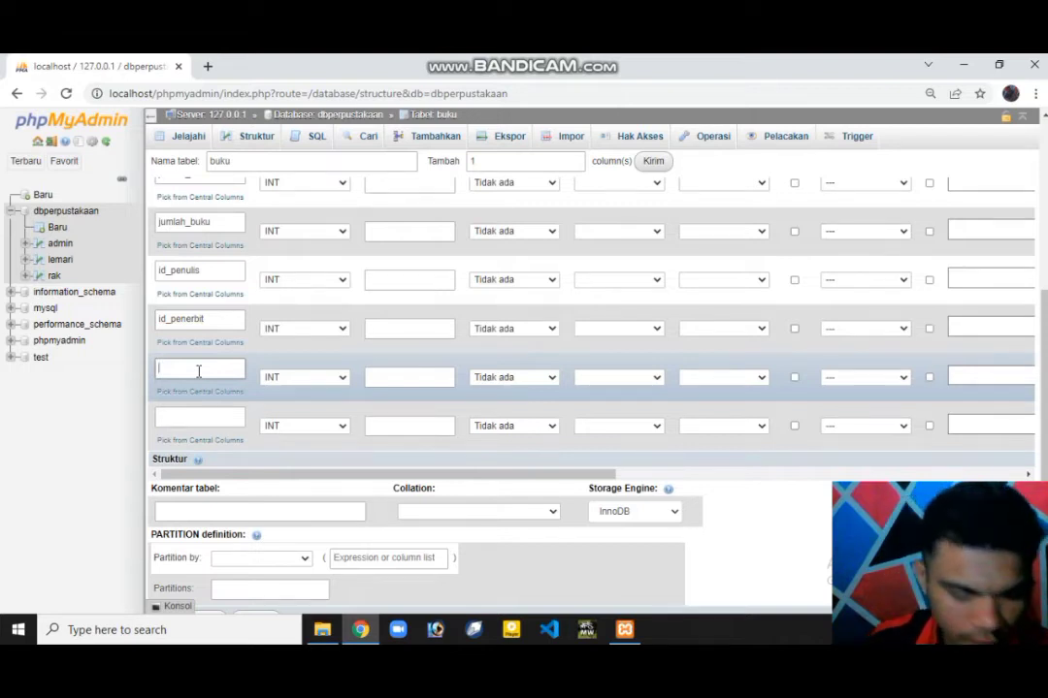
pyautogui.write('id_je')
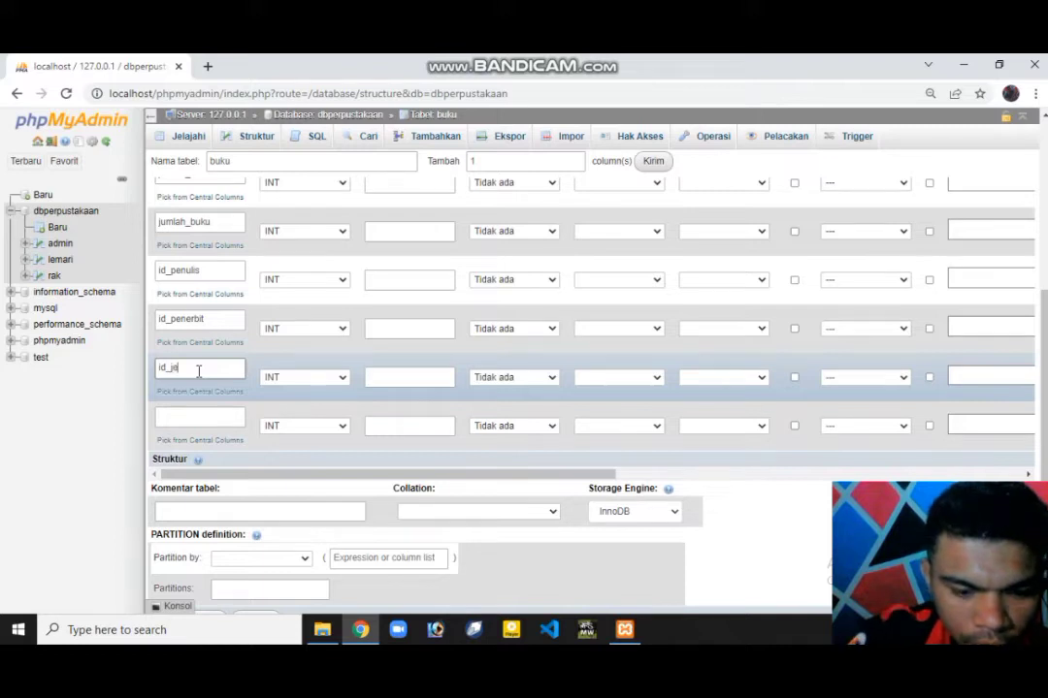
pyautogui.write('nis')
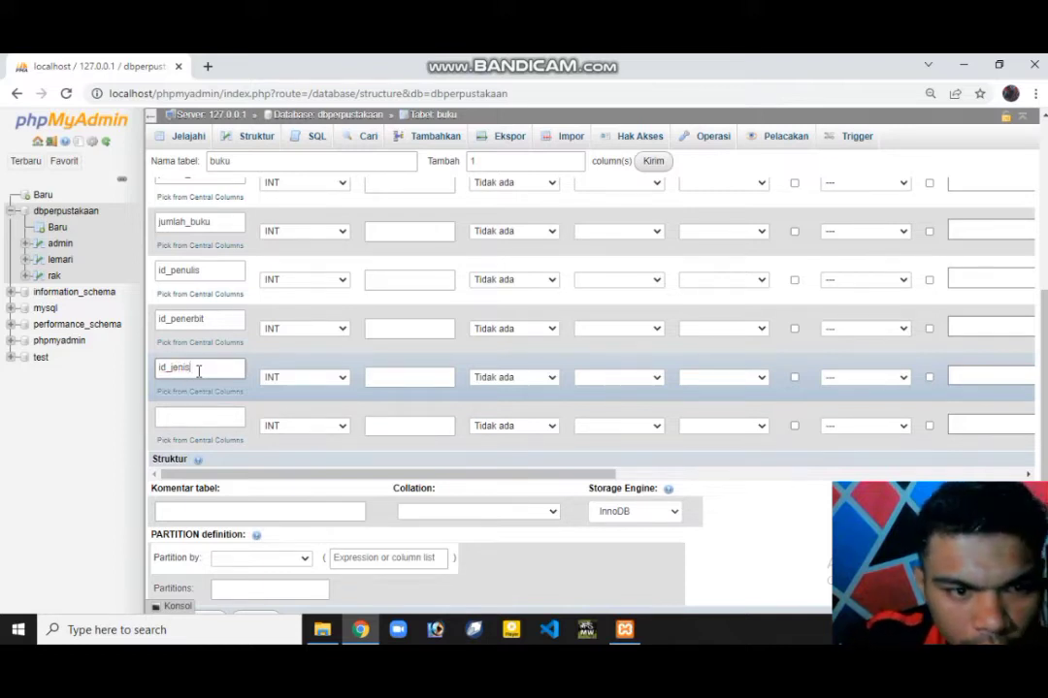
pyautogui.write('bu')
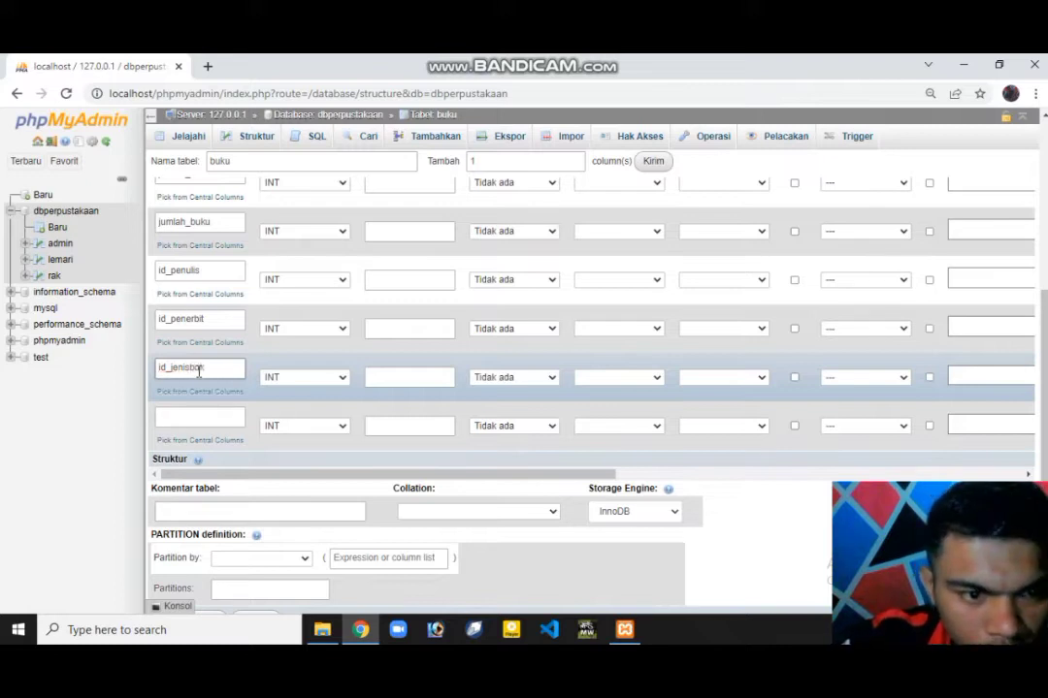
pyautogui.write('ku')
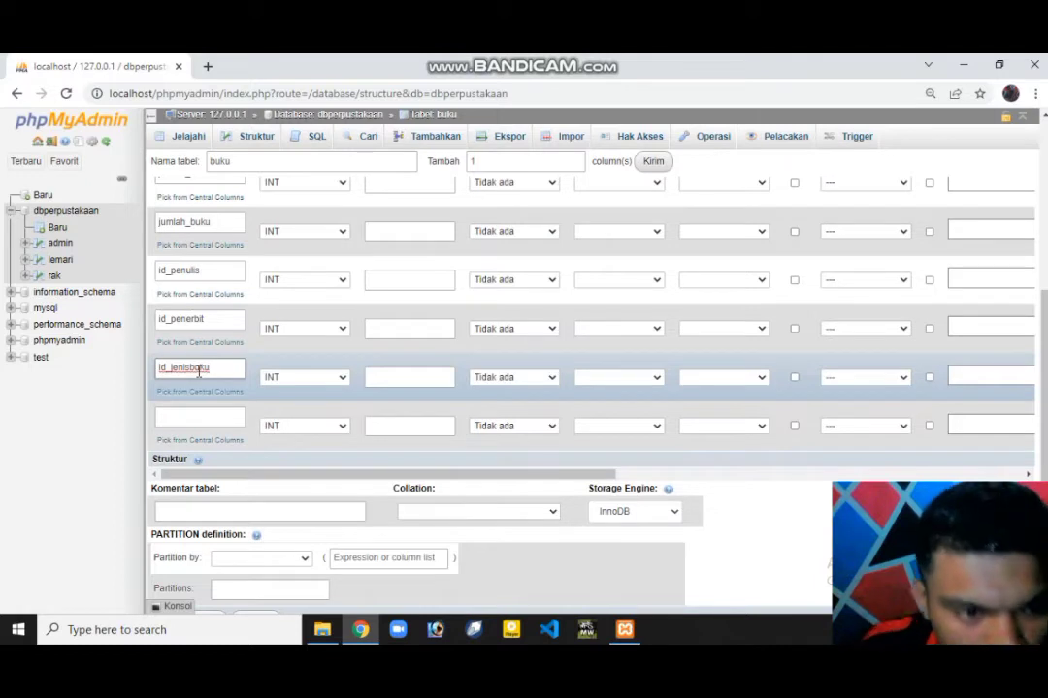
pyautogui.click(201, 419)
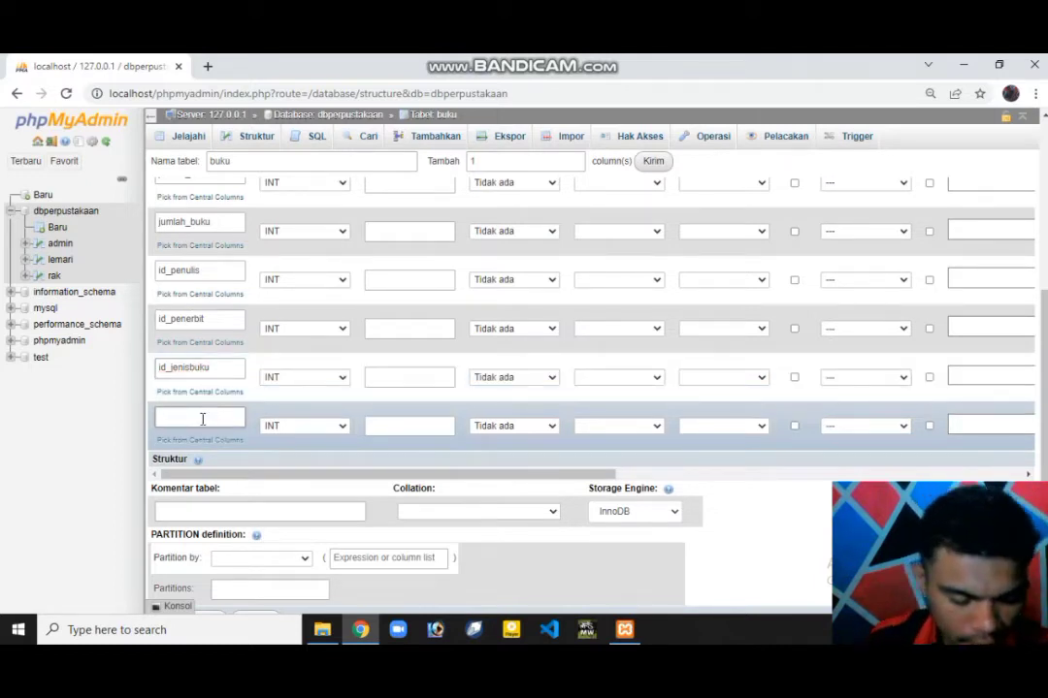
pyautogui.write('staf')
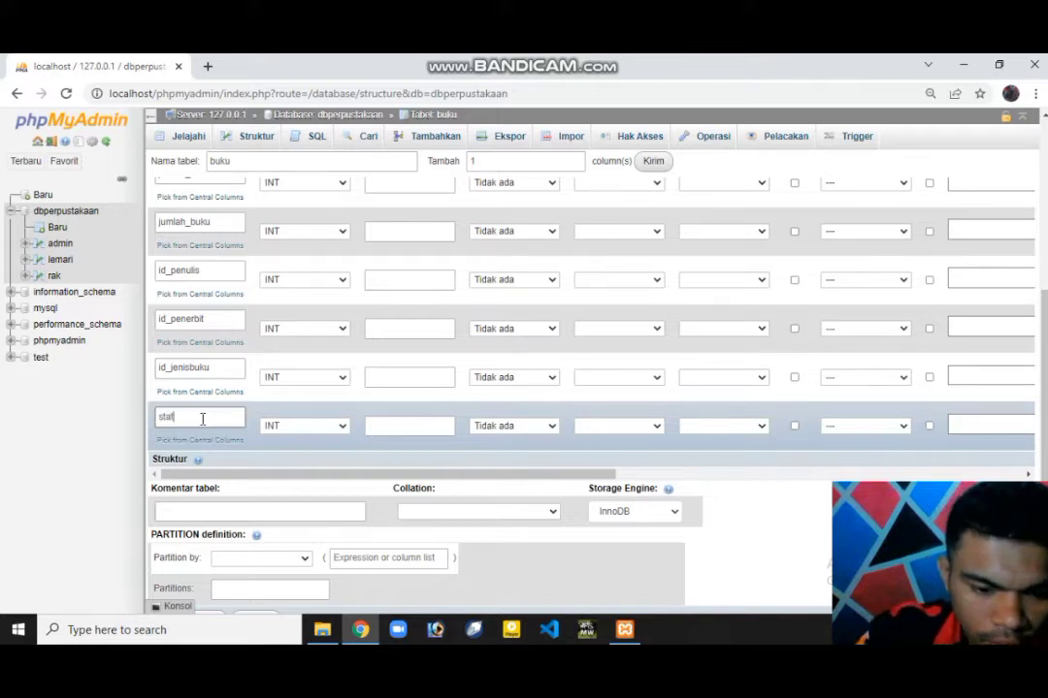
pyautogui.press('BackSpace')
pyautogui.write('tus')
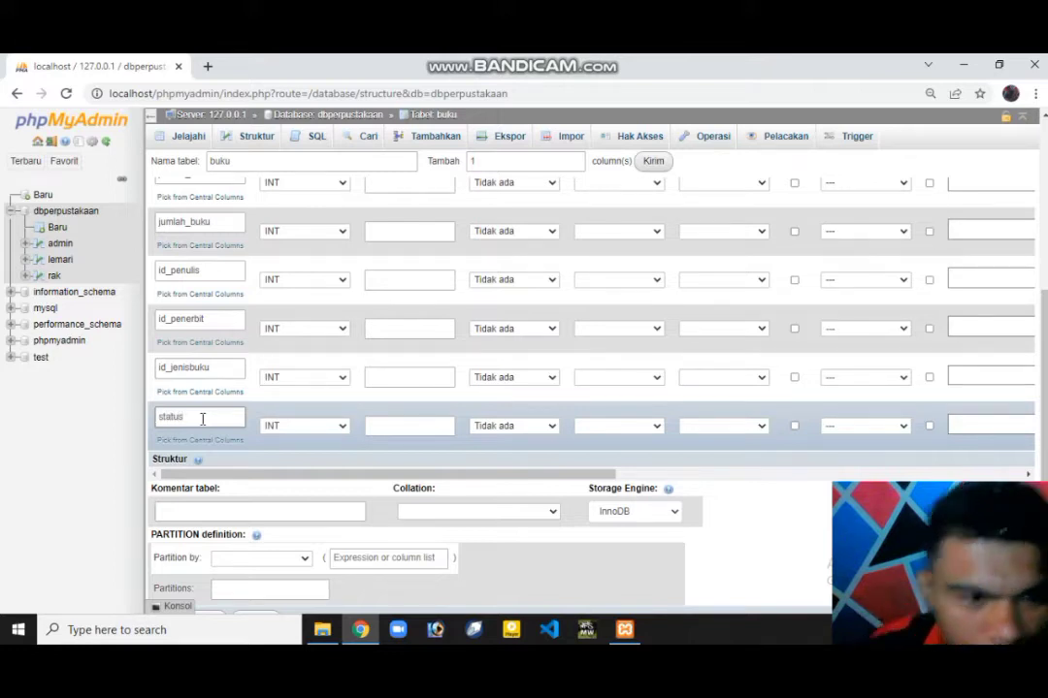
# Make id_buku the auto-incrementing primary key and set the type of the judul and intisari columns to TEXT
pyautogui.scroll(4, 234, 355)
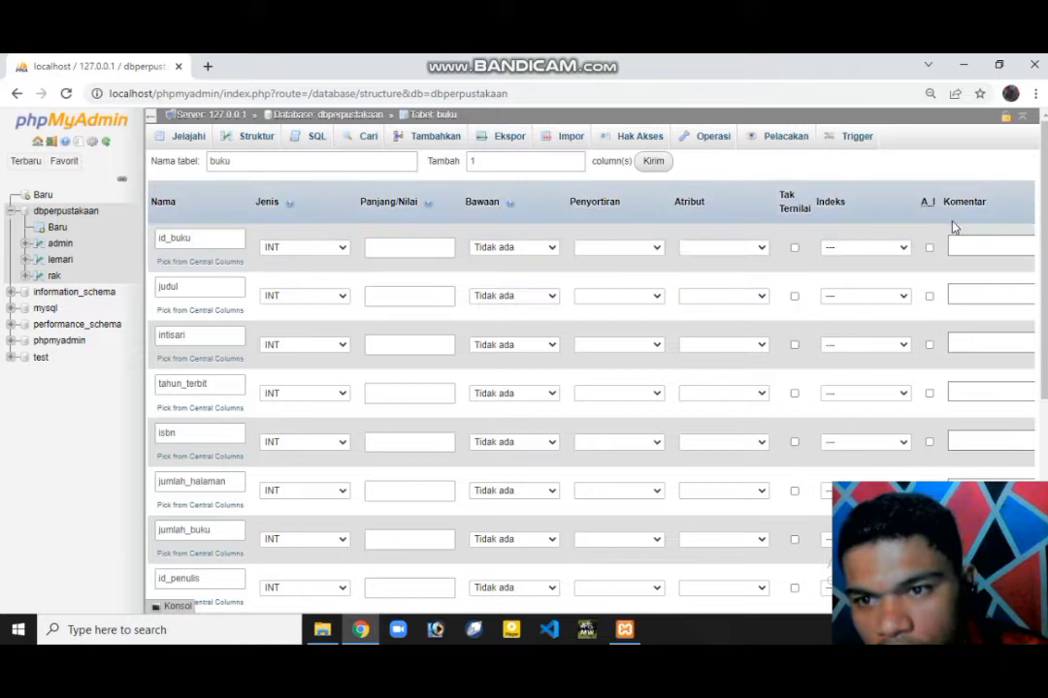
pyautogui.click(928, 247)
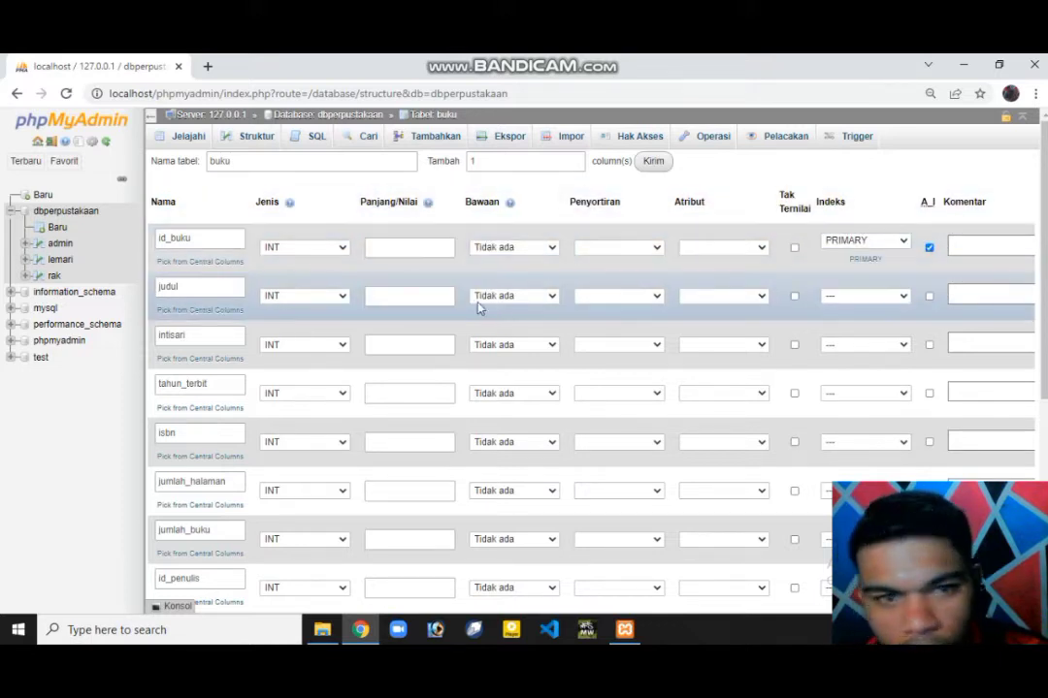
pyautogui.click(195, 289)
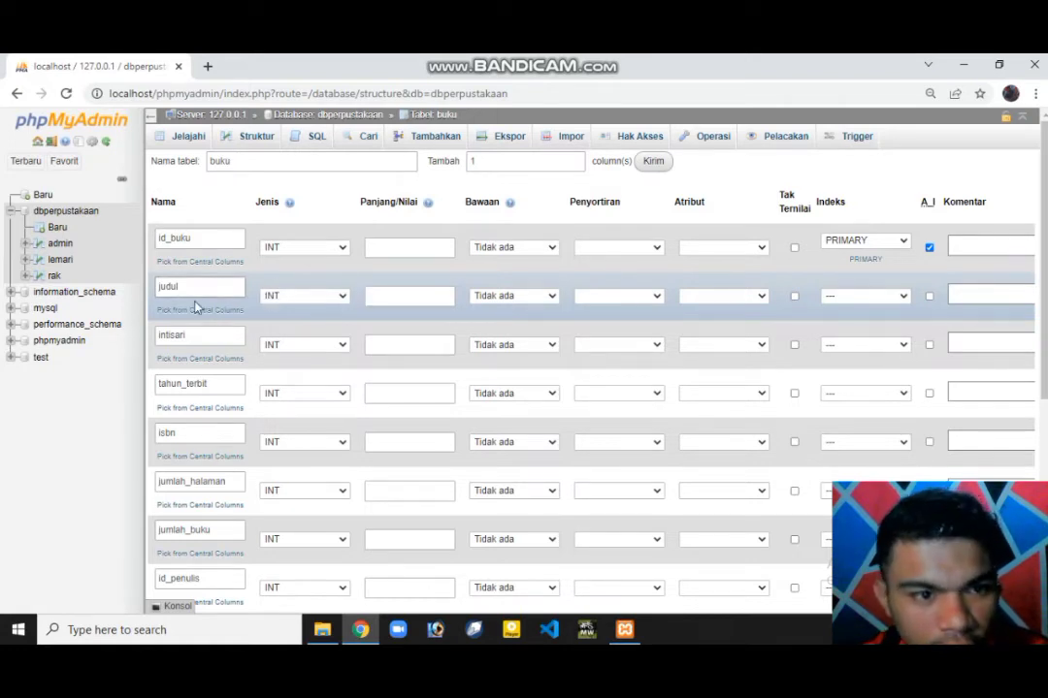
pyautogui.click(341, 302)
pyautogui.click(332, 335)
pyautogui.click(341, 347)
pyautogui.click(324, 384)
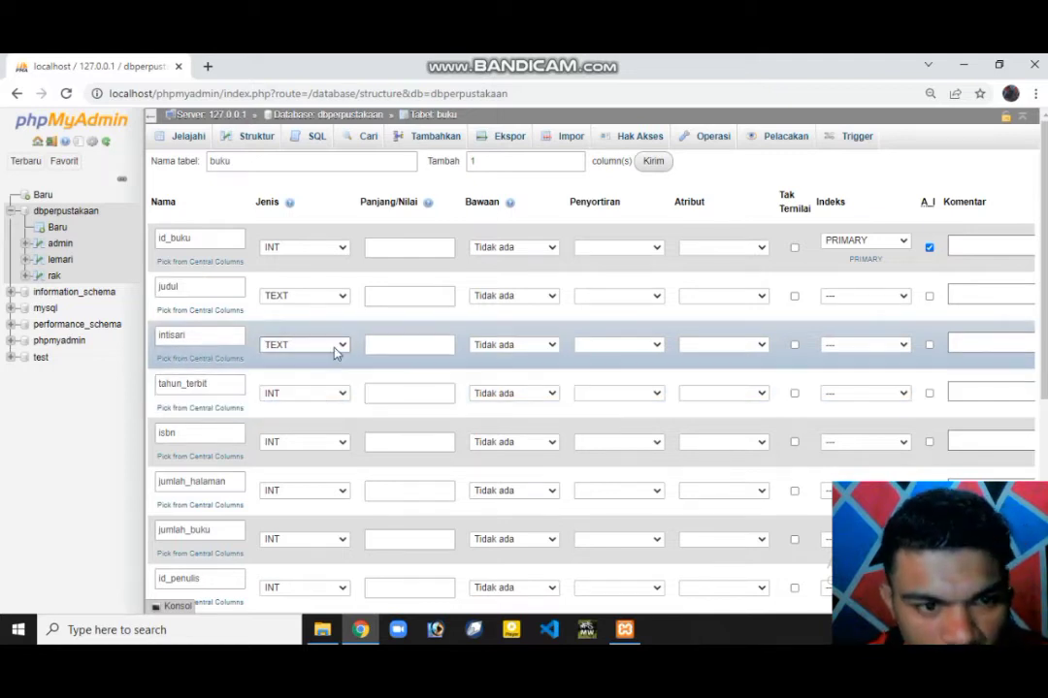
# Set the tahun_terbit column to type VARCHAR with a length of 4
pyautogui.click(325, 401)
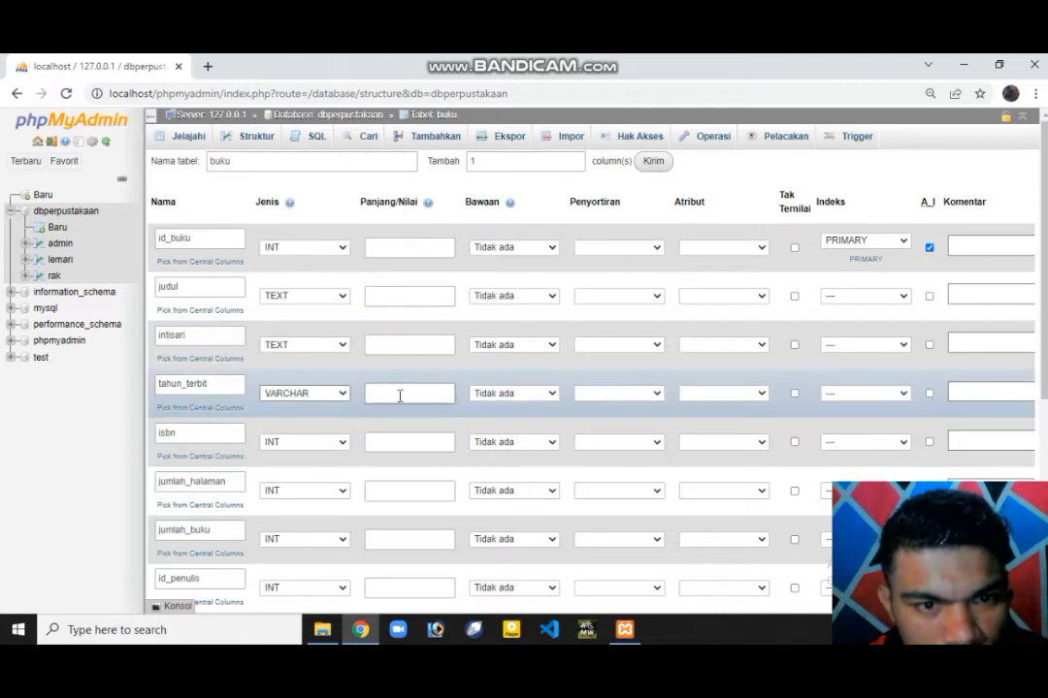
pyautogui.click(399, 396)
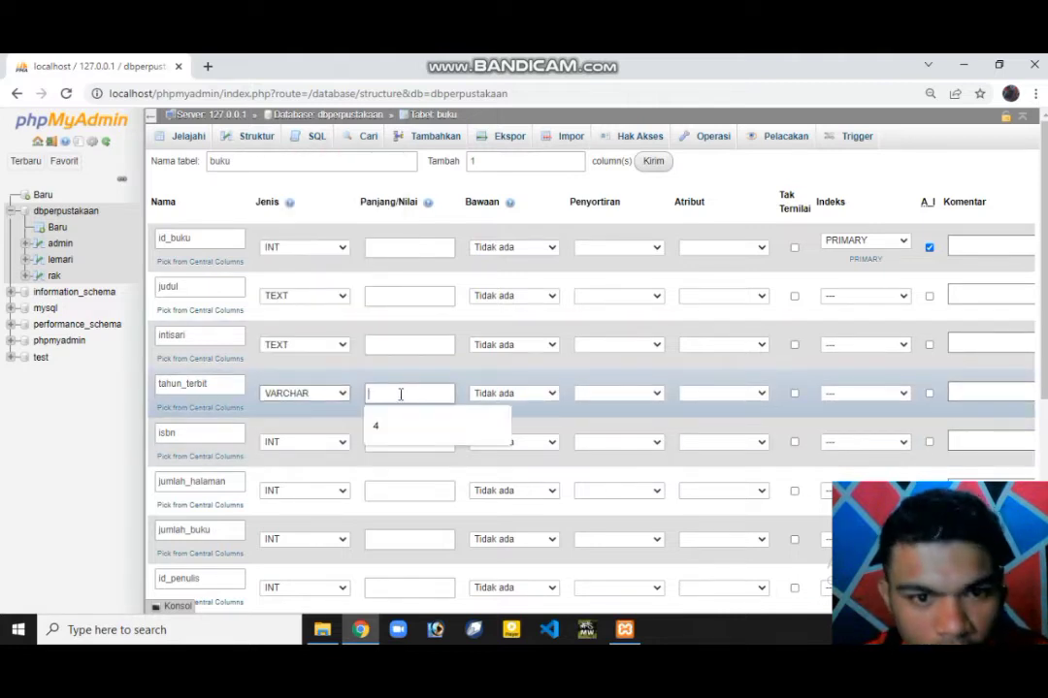
pyautogui.click(369, 425)
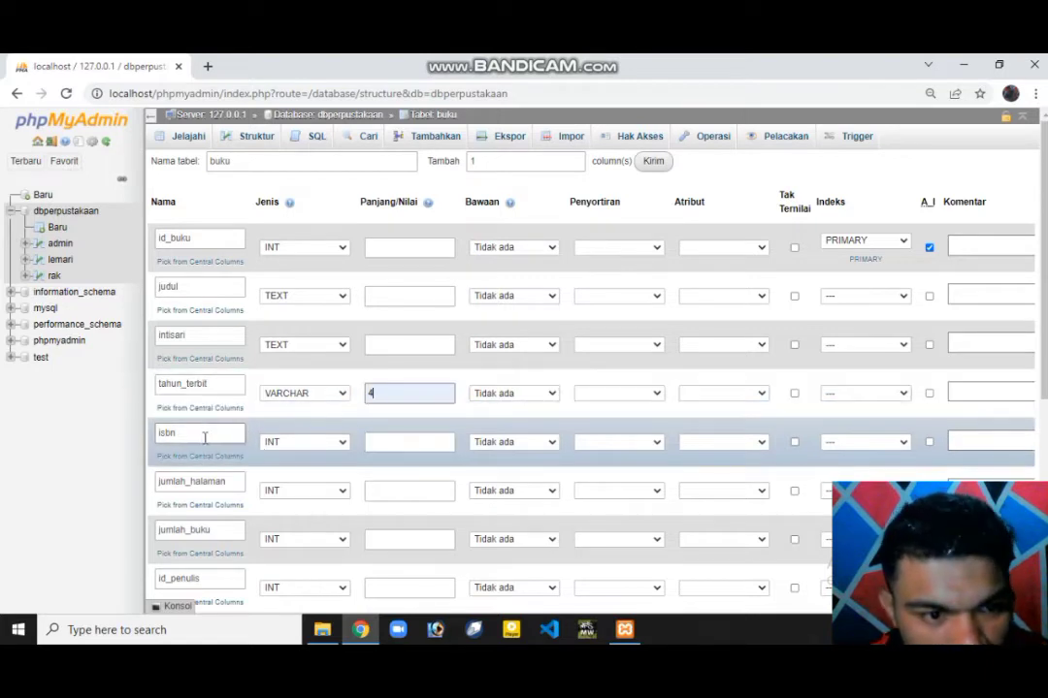
# Allow null values for the isbn column and set its type to TEXT
pyautogui.click(328, 442)
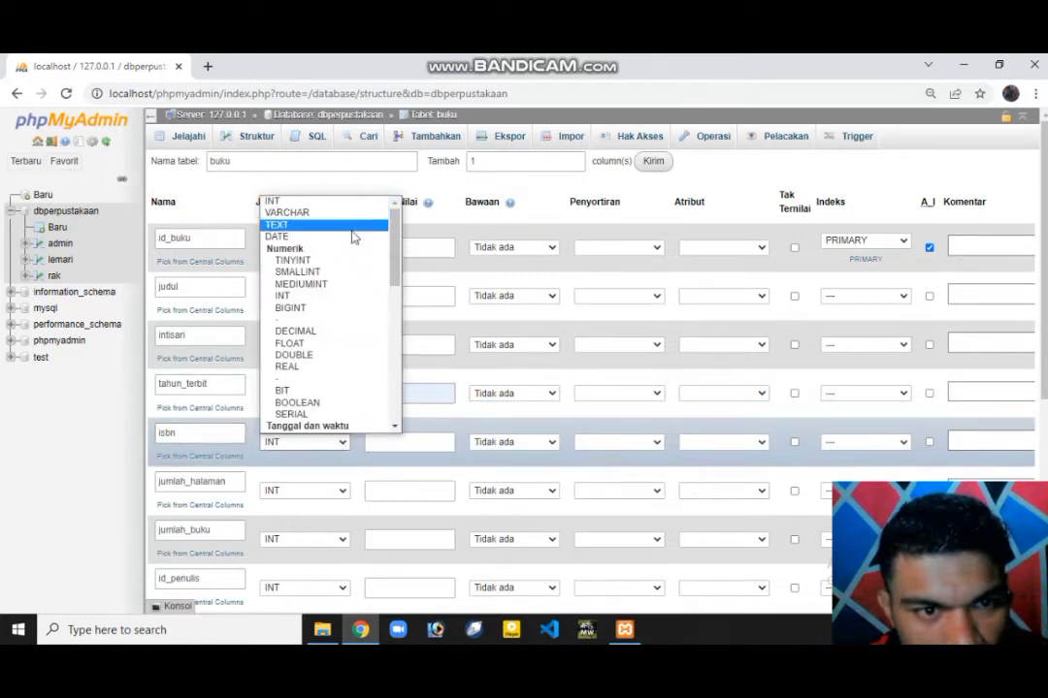
pyautogui.click(351, 235)
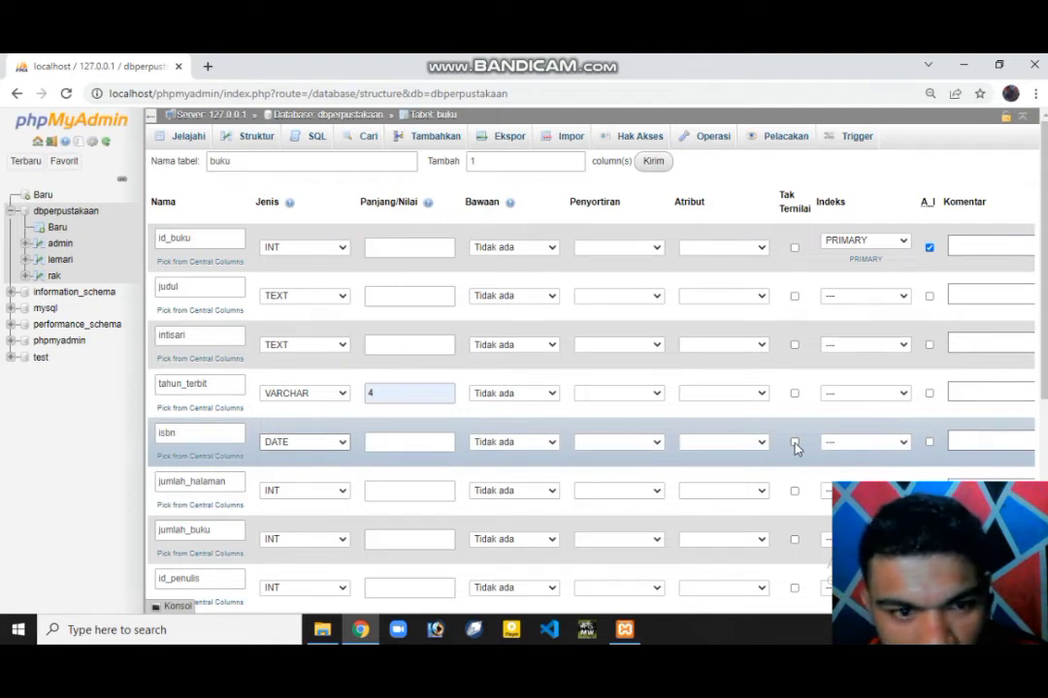
pyautogui.click(794, 443)
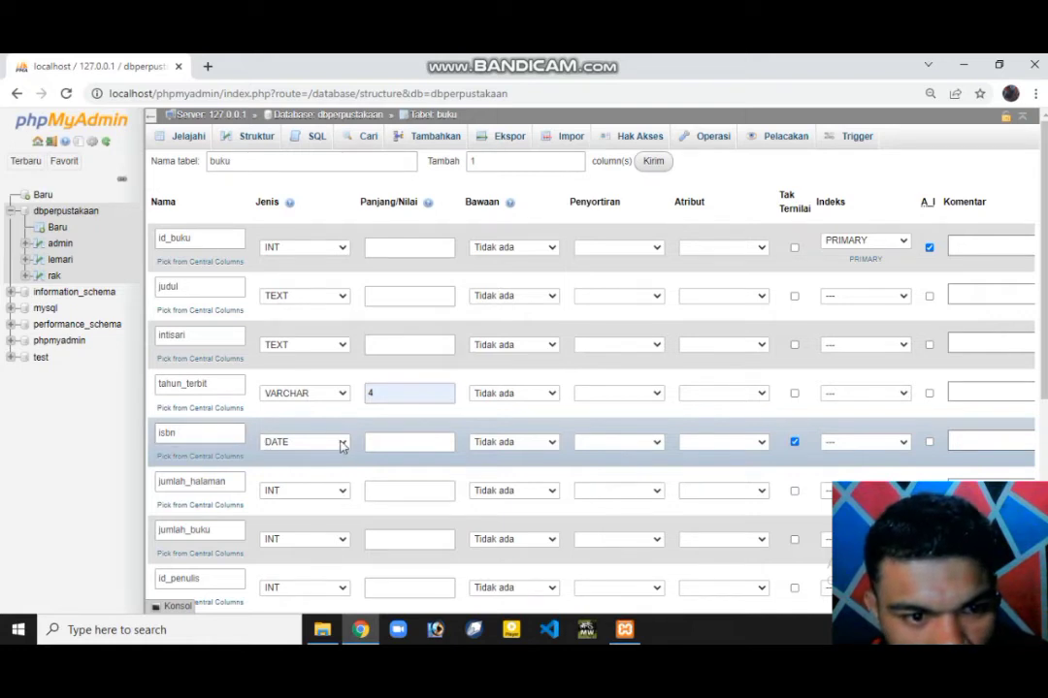
pyautogui.click(342, 445)
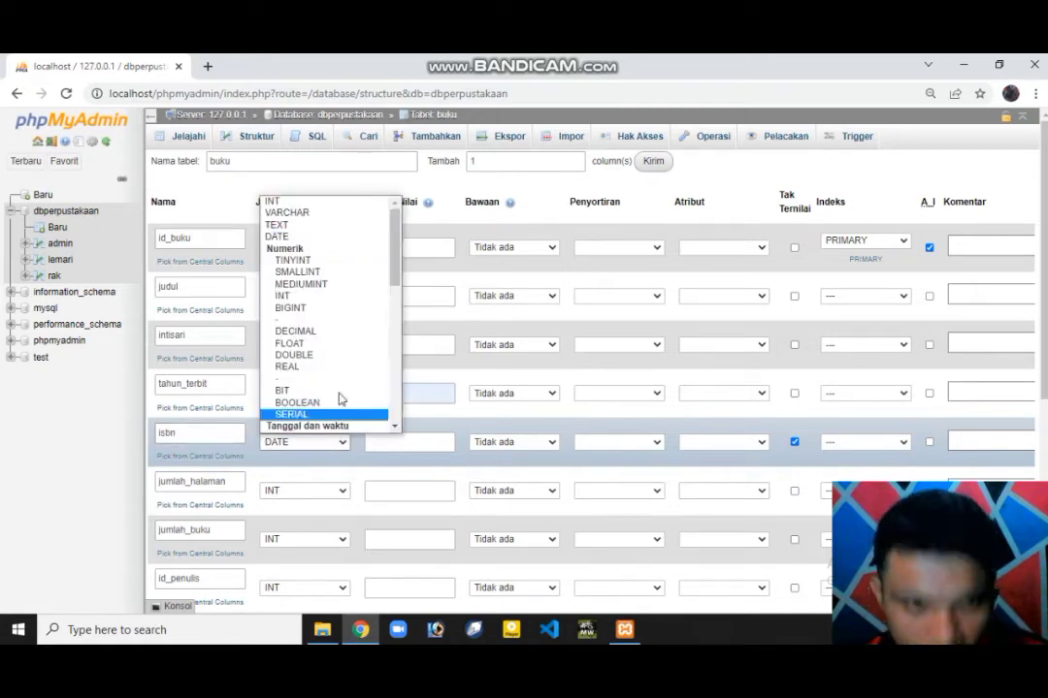
pyautogui.click(301, 228)
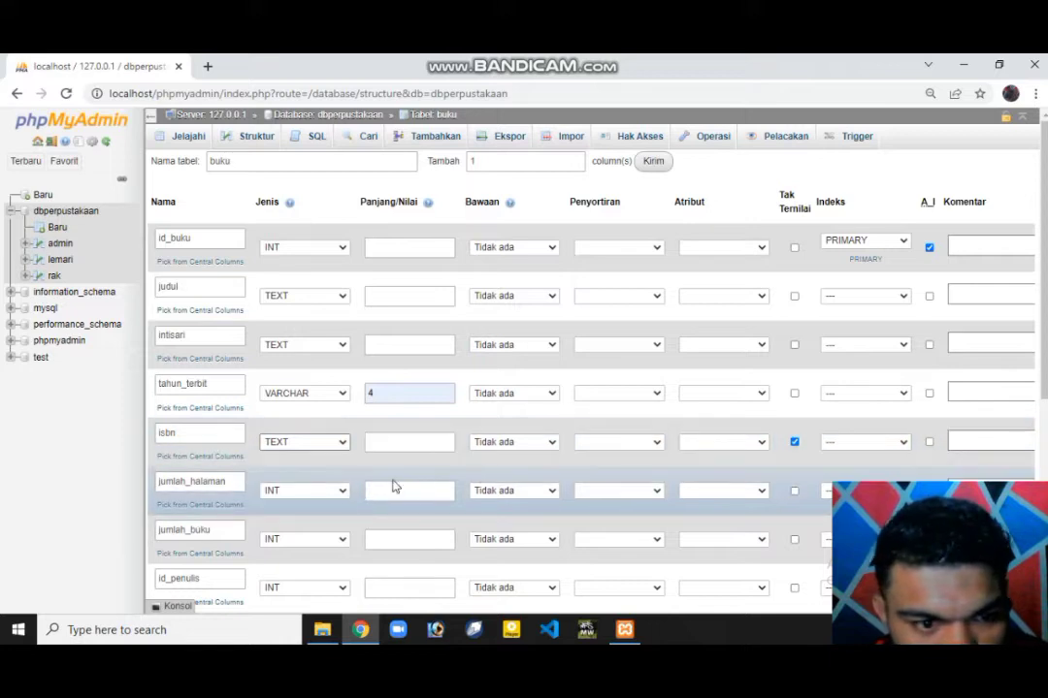
# Set the status column to type CHAR with a length of 1 and save the buku table
pyautogui.scroll(-3, 343, 496)
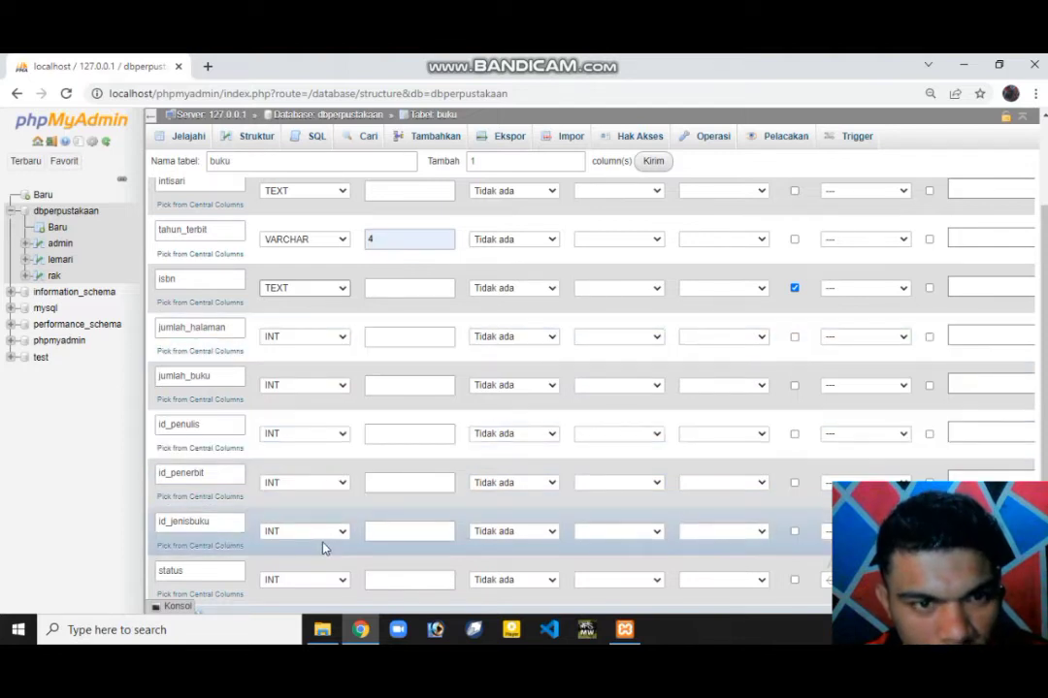
pyautogui.scroll(-3, 335, 485)
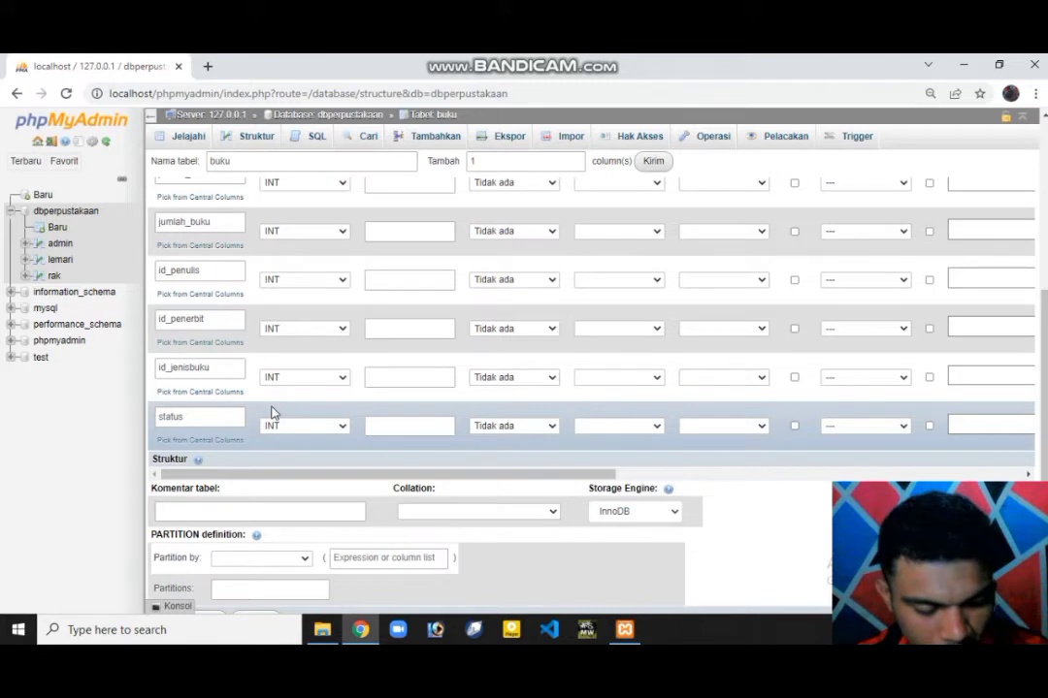
pyautogui.click(327, 432)
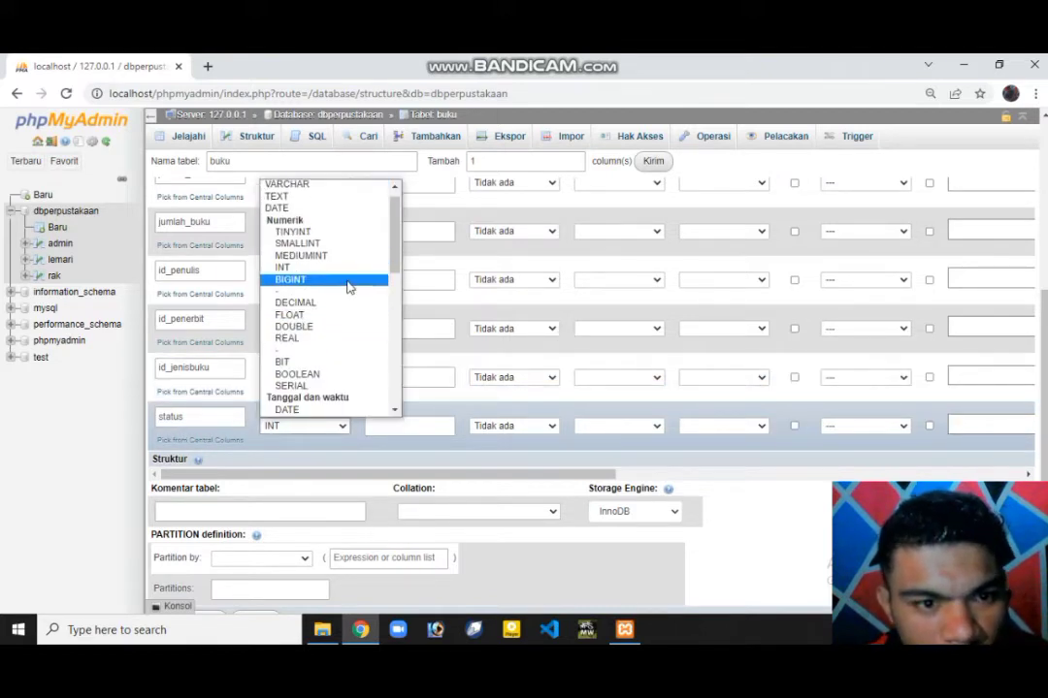
pyautogui.scroll(-3, 340, 283)
pyautogui.scroll(2, 336, 283)
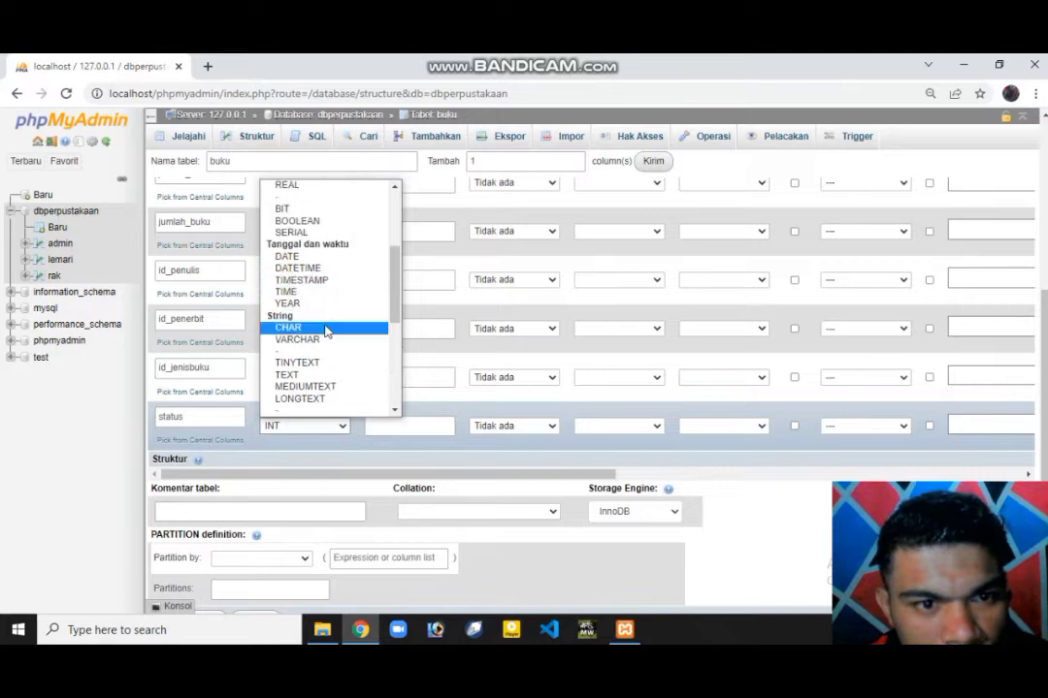
pyautogui.click(331, 329)
pyautogui.click(409, 426)
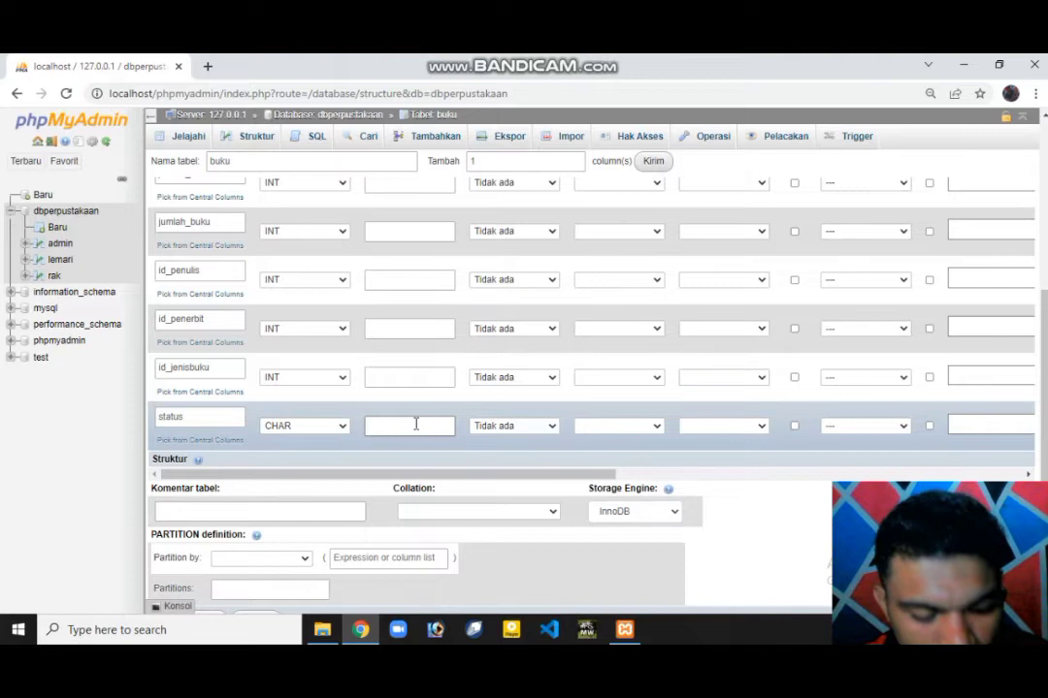
pyautogui.scroll(3, 416, 424)
pyautogui.scroll(-3, 416, 424)
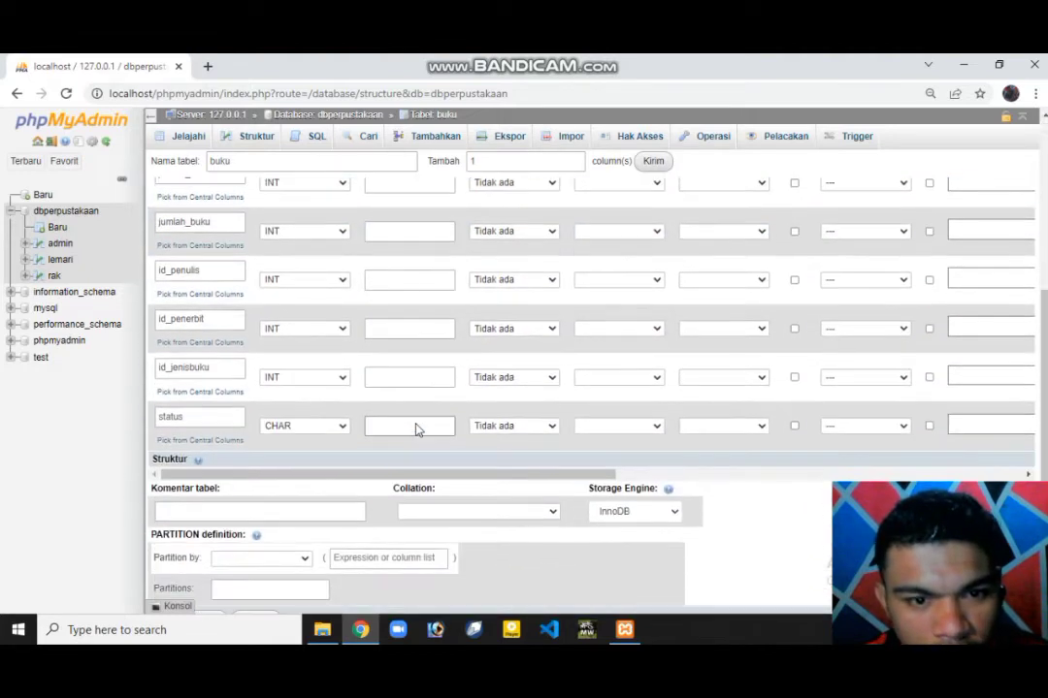
pyautogui.write('1')
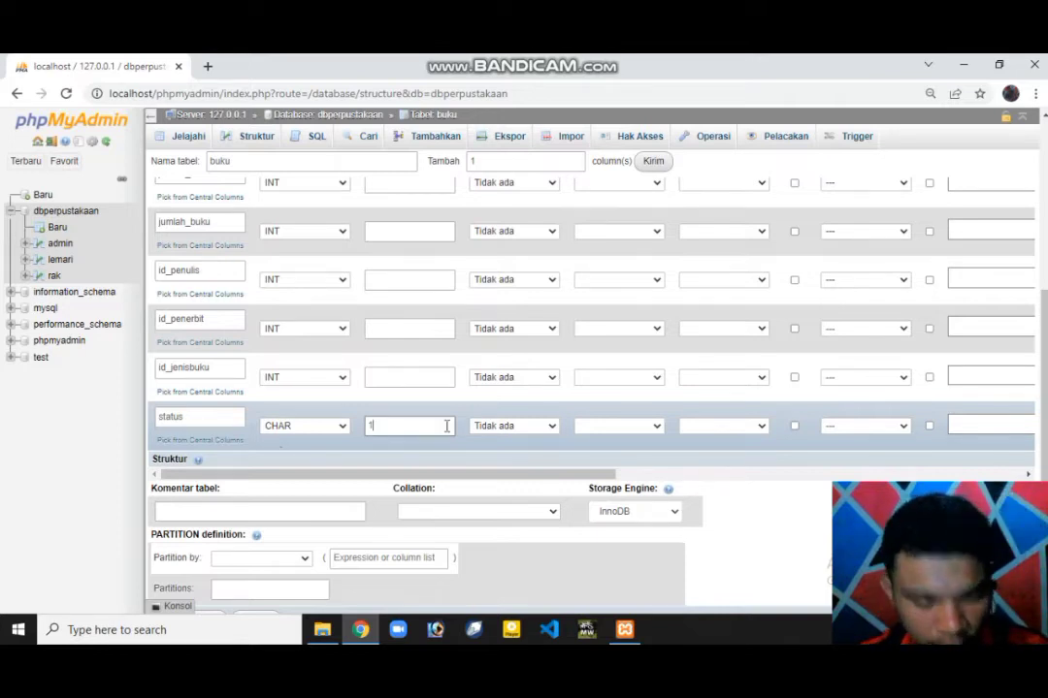
pyautogui.scroll(-2, 512, 393)
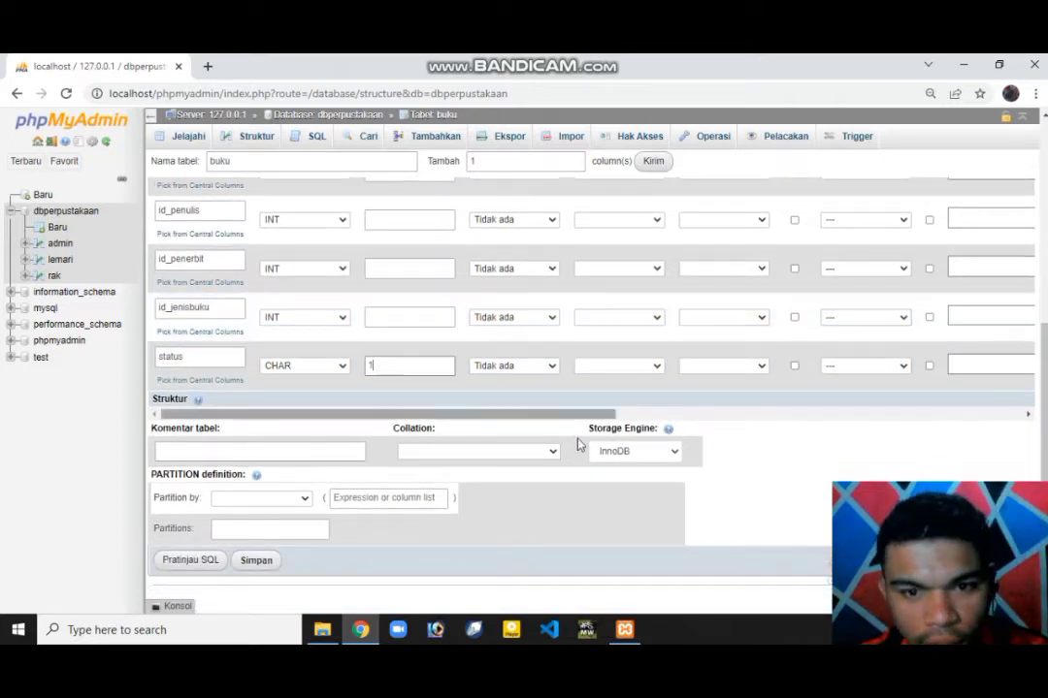
pyautogui.click(258, 560)
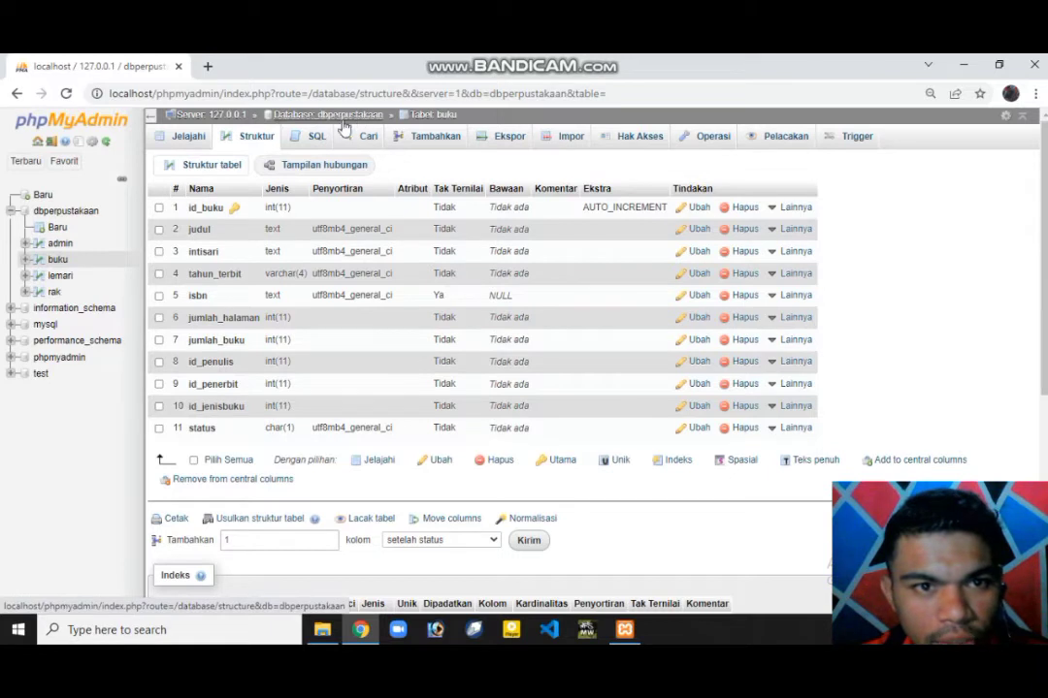
# Return to the dbperpustakaan database and start a new table named penulis with 8 columns
pyautogui.click(352, 117)
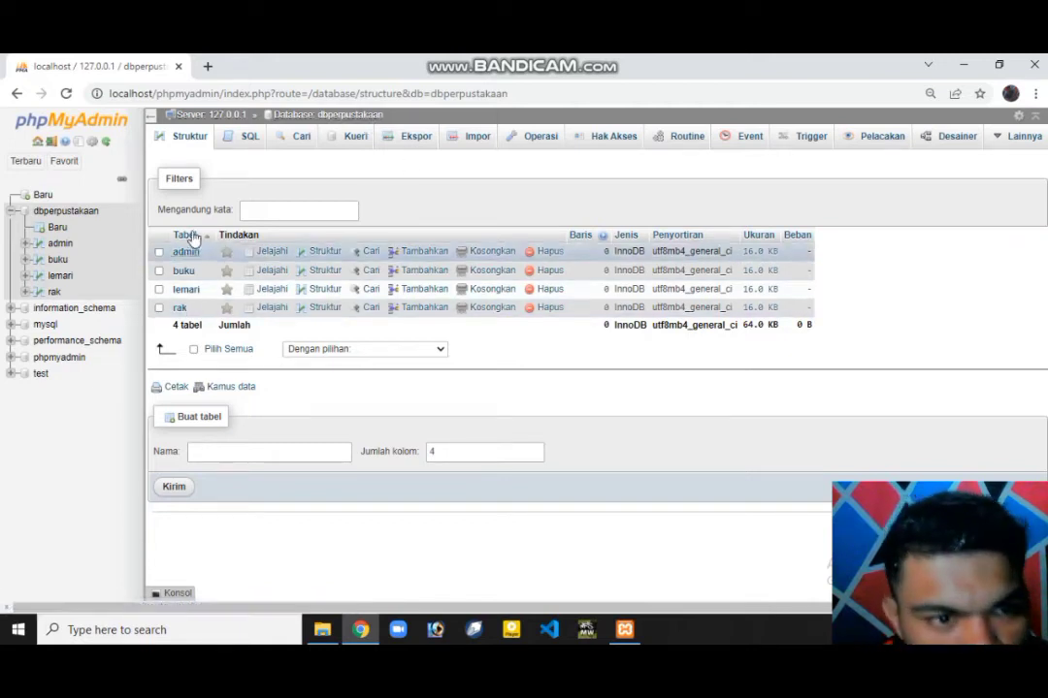
pyautogui.click(259, 452)
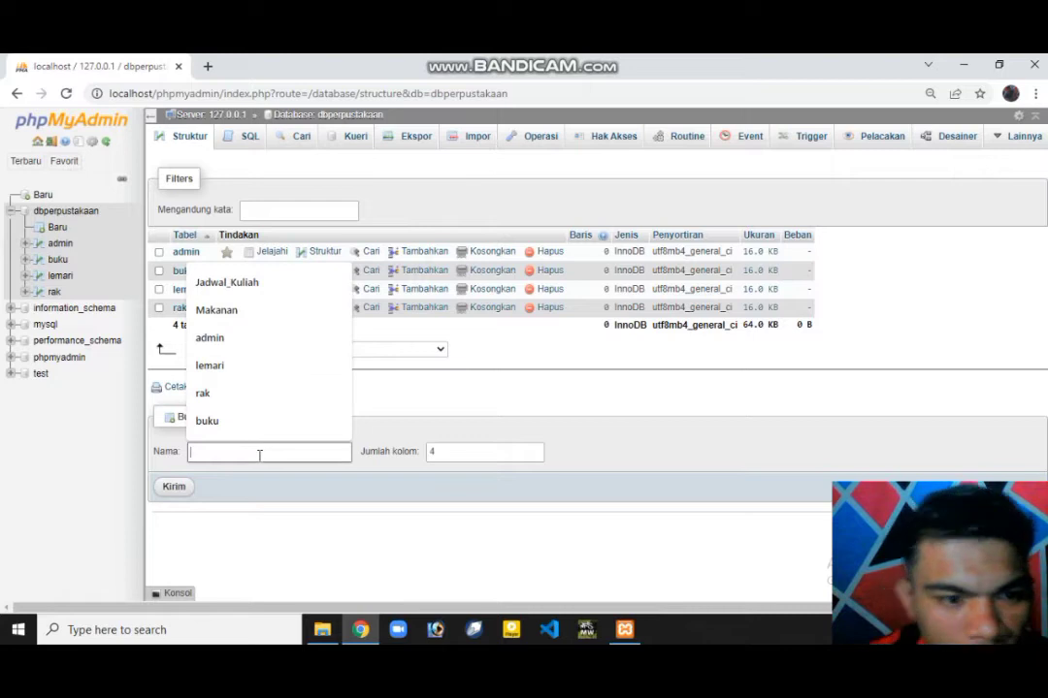
pyautogui.write('penulis')
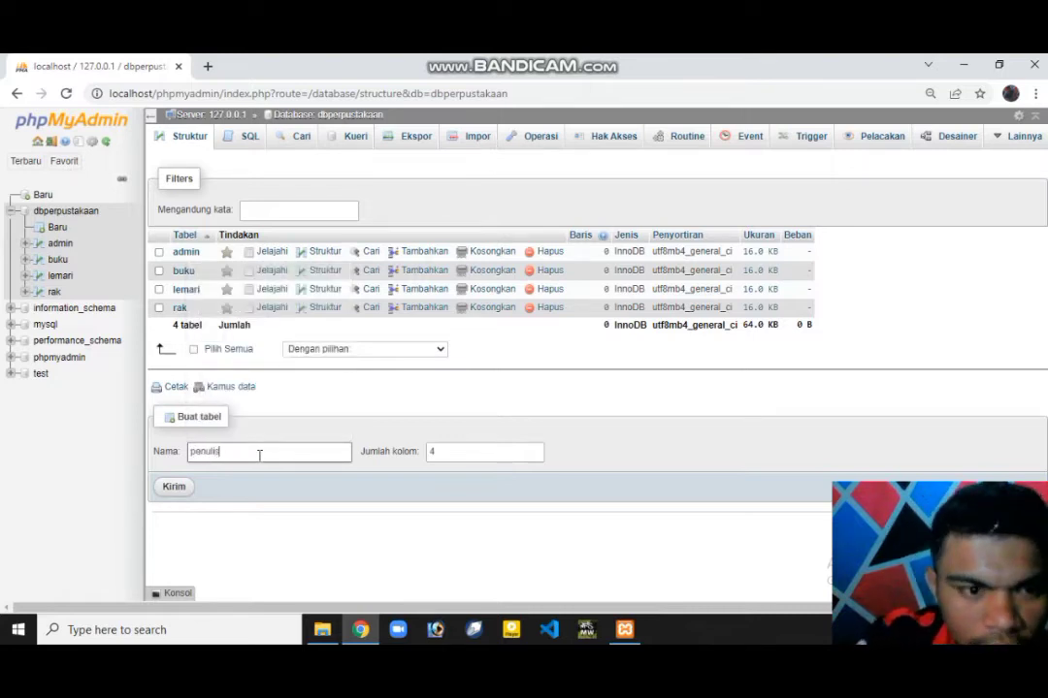
pyautogui.press('Tab')
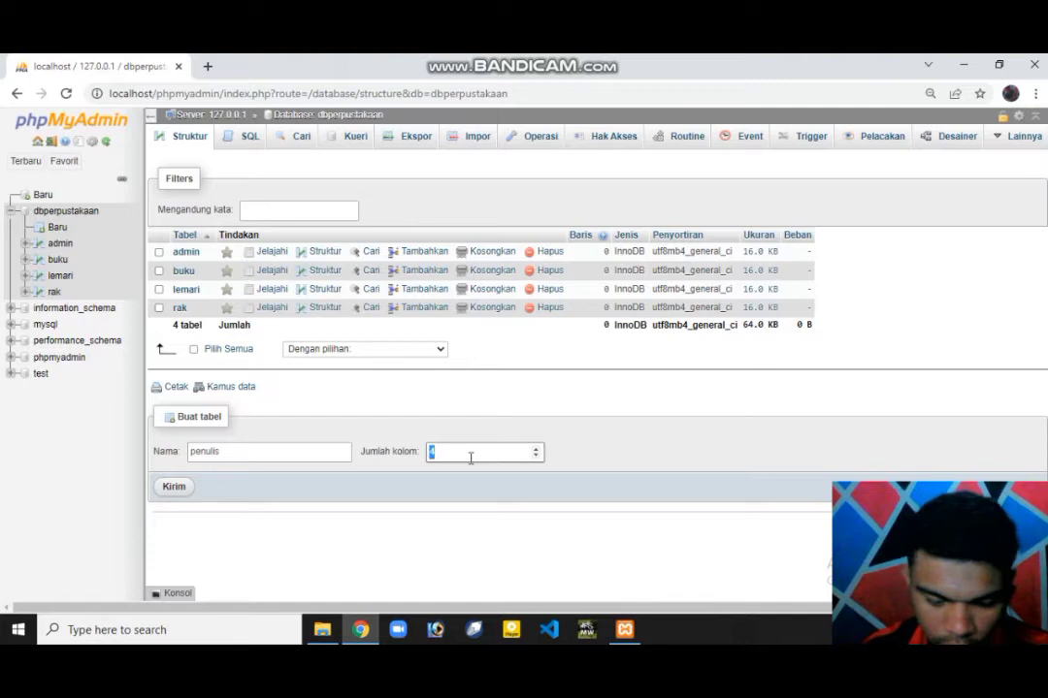
pyautogui.write('8')
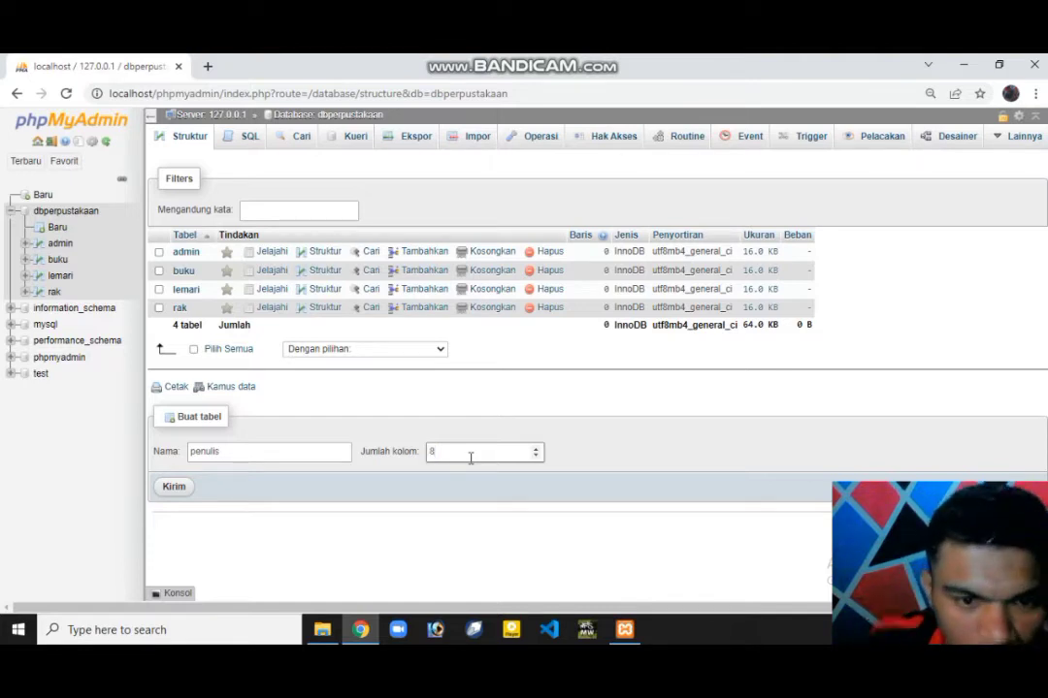
pyautogui.click(174, 489)
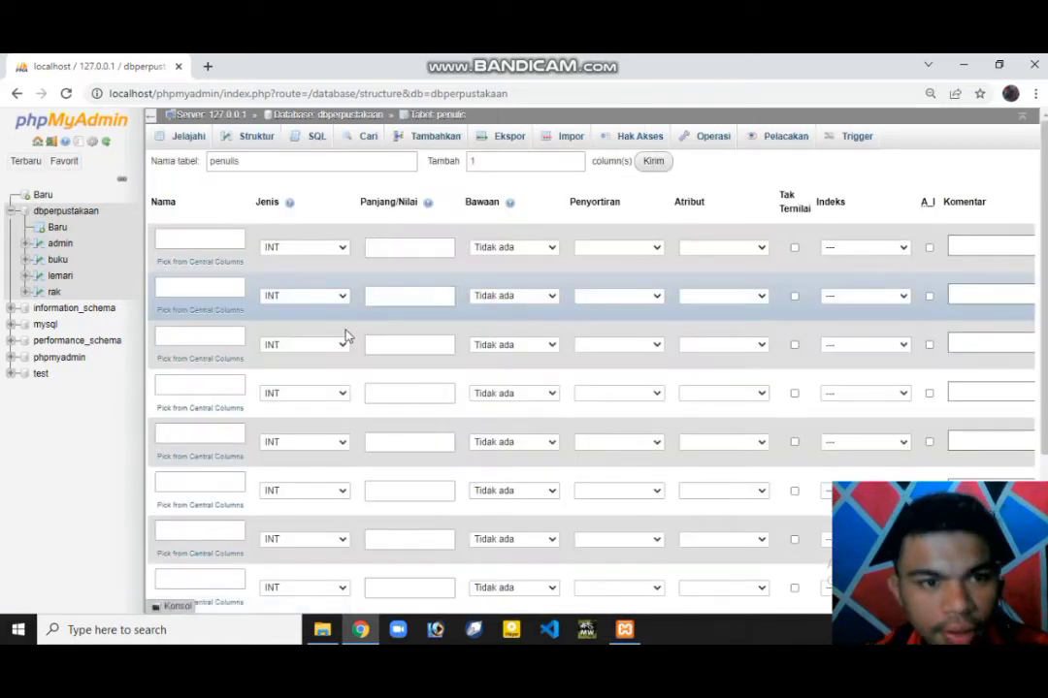
# Name the first two columns of the penulis table id_penulis and nama
pyautogui.click(188, 242)
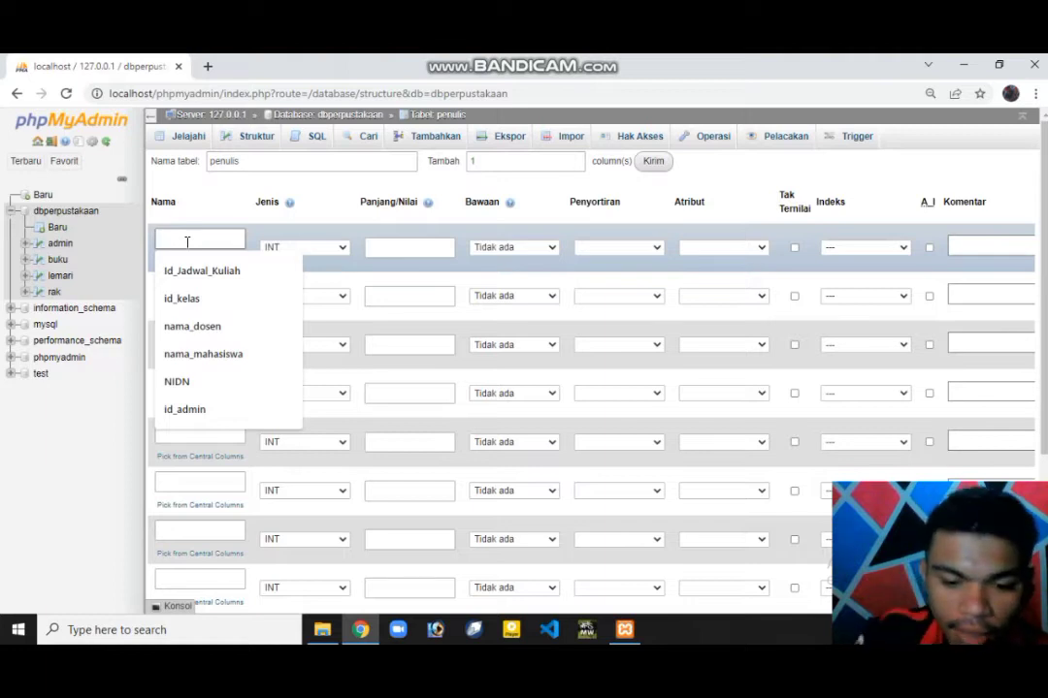
pyautogui.write('id_')
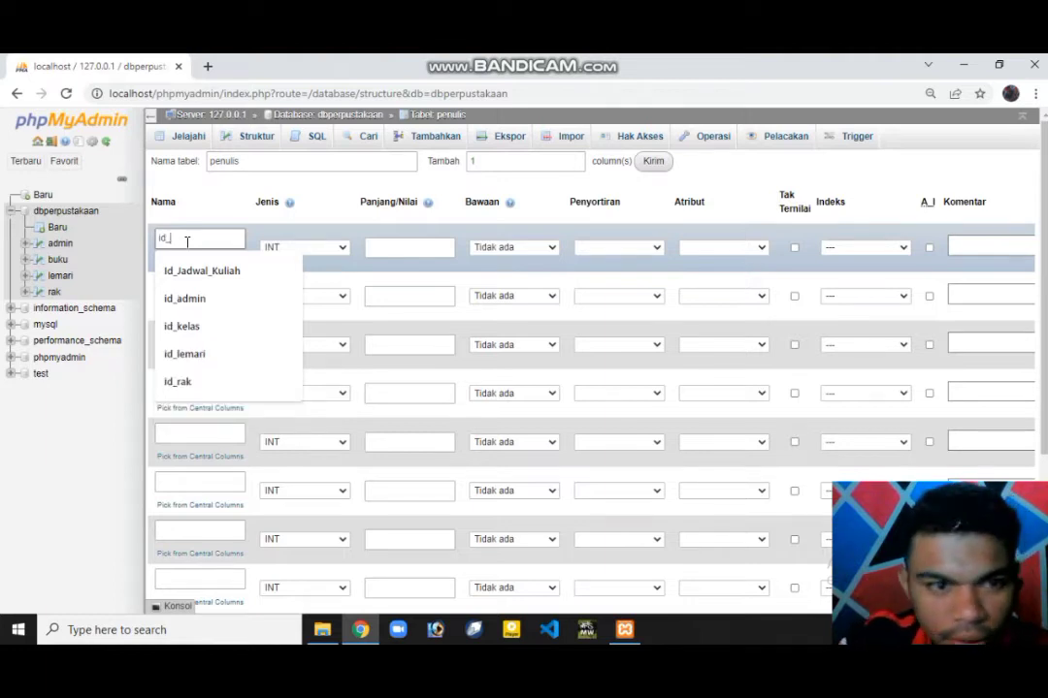
pyautogui.write('p')
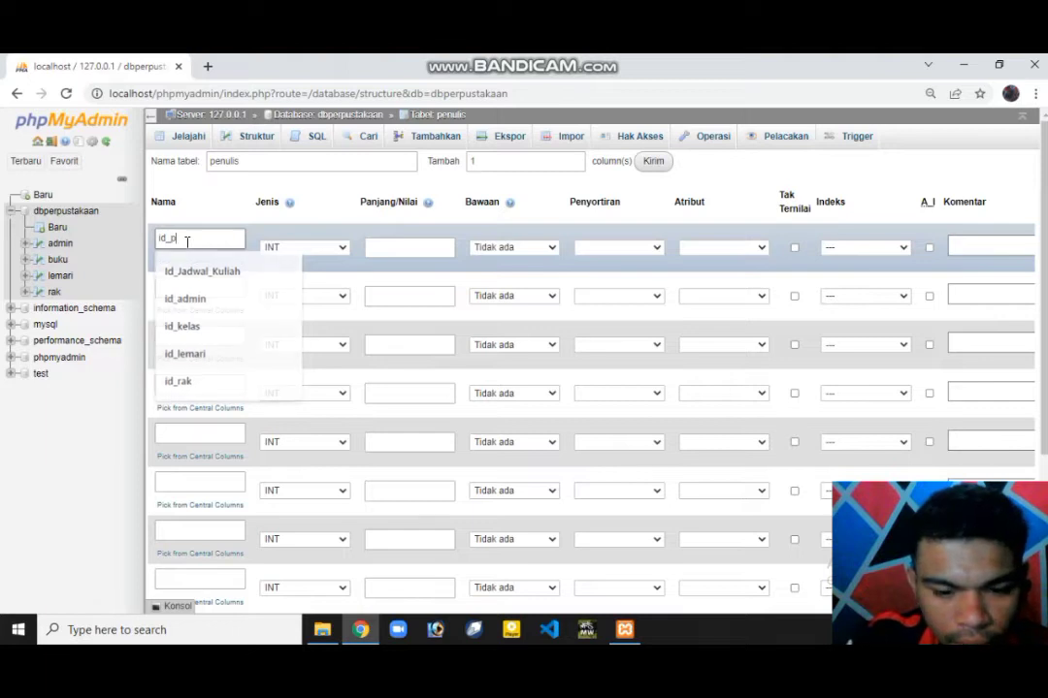
pyautogui.write('emulis')
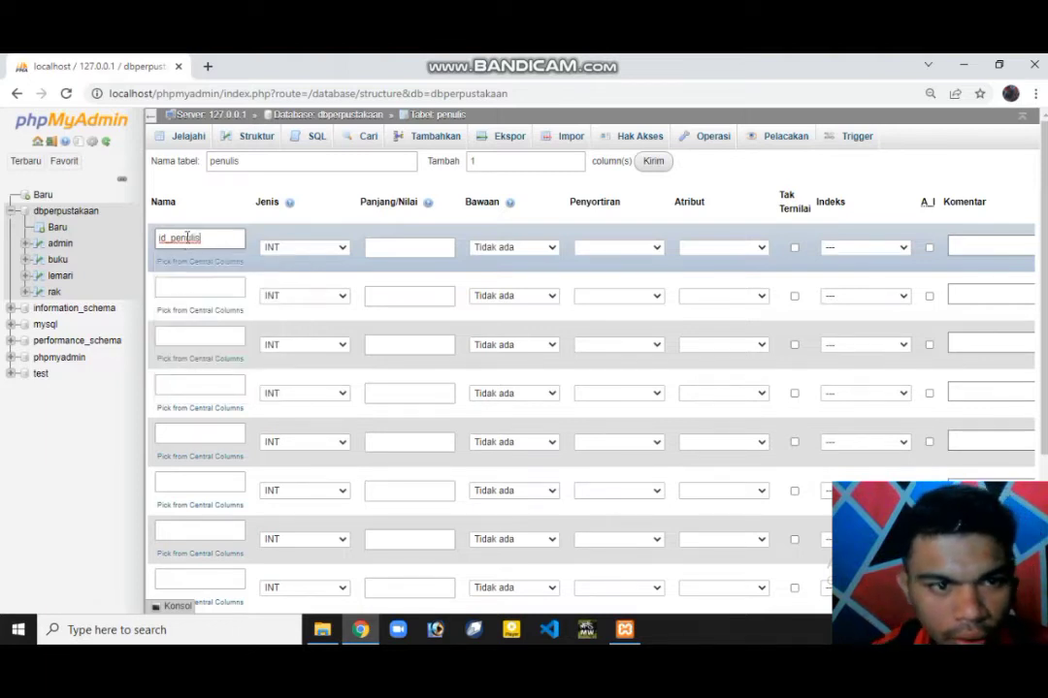
pyautogui.click(223, 290)
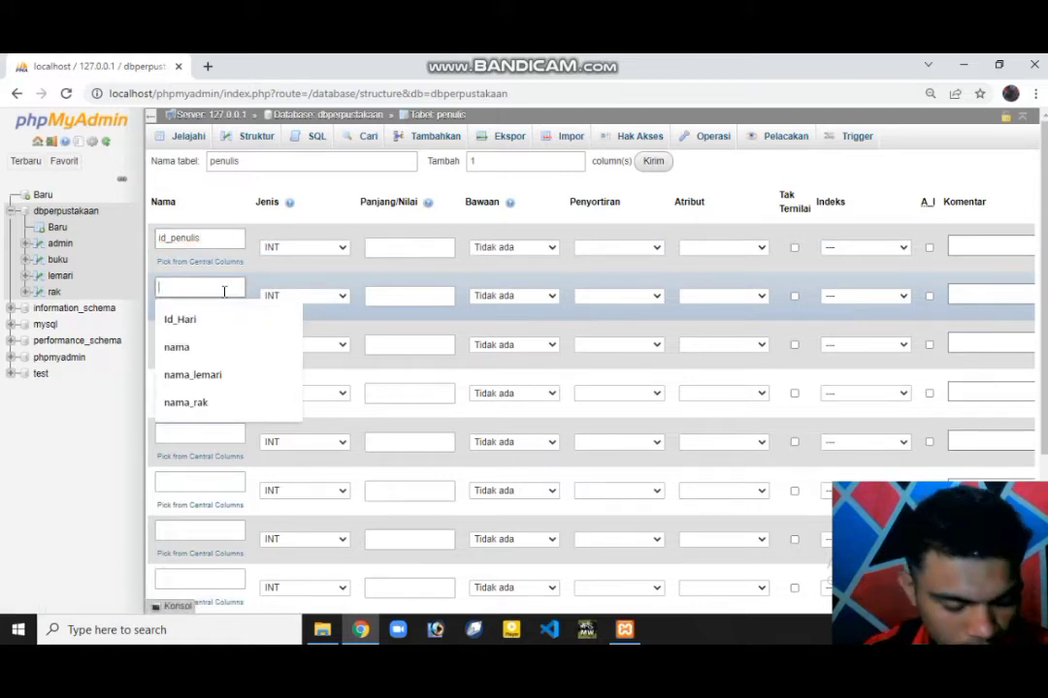
pyautogui.write('nama')
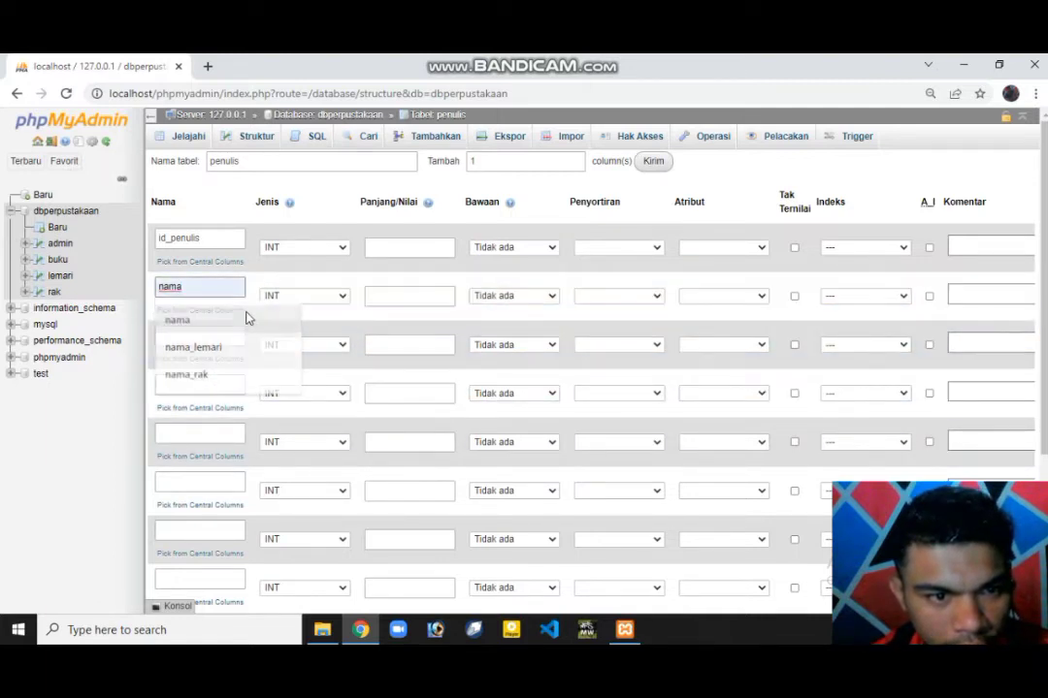
pyautogui.click(177, 320)
# Name the third and fourth columns of the penulis table tempat_lahir and tanggal_lahir
pyautogui.click(207, 337)
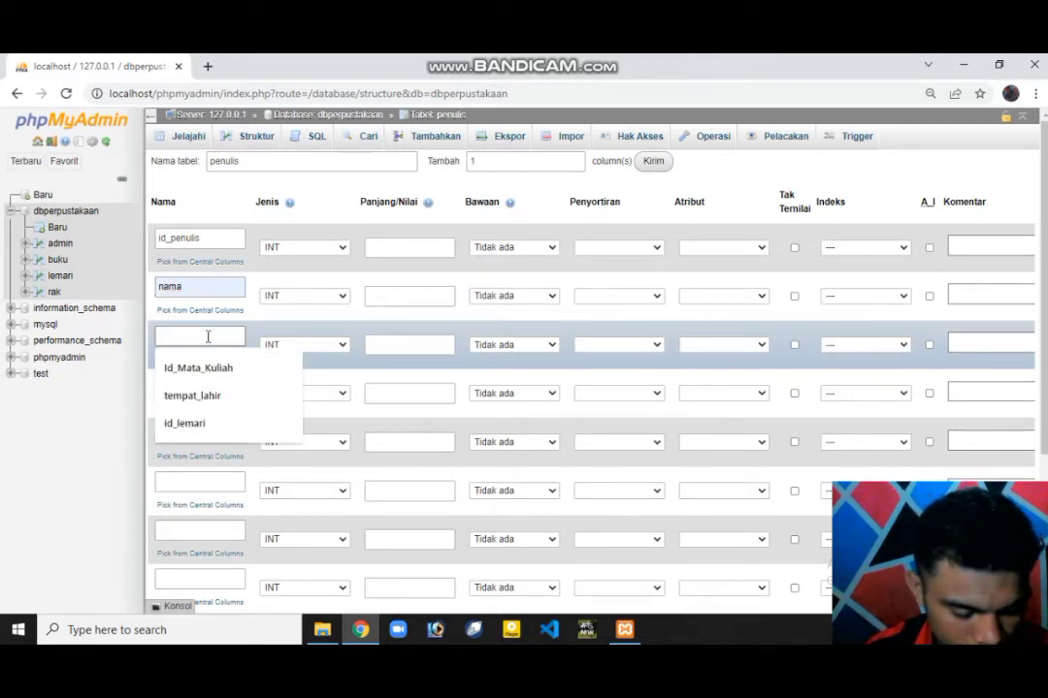
pyautogui.write('te')
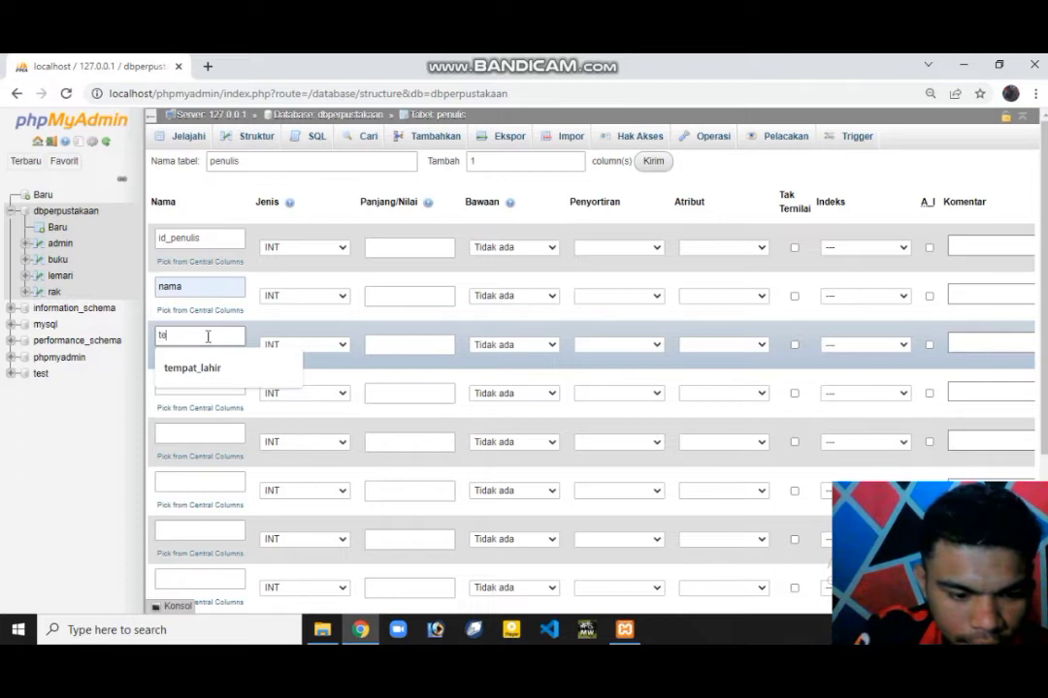
pyautogui.write('mpa')
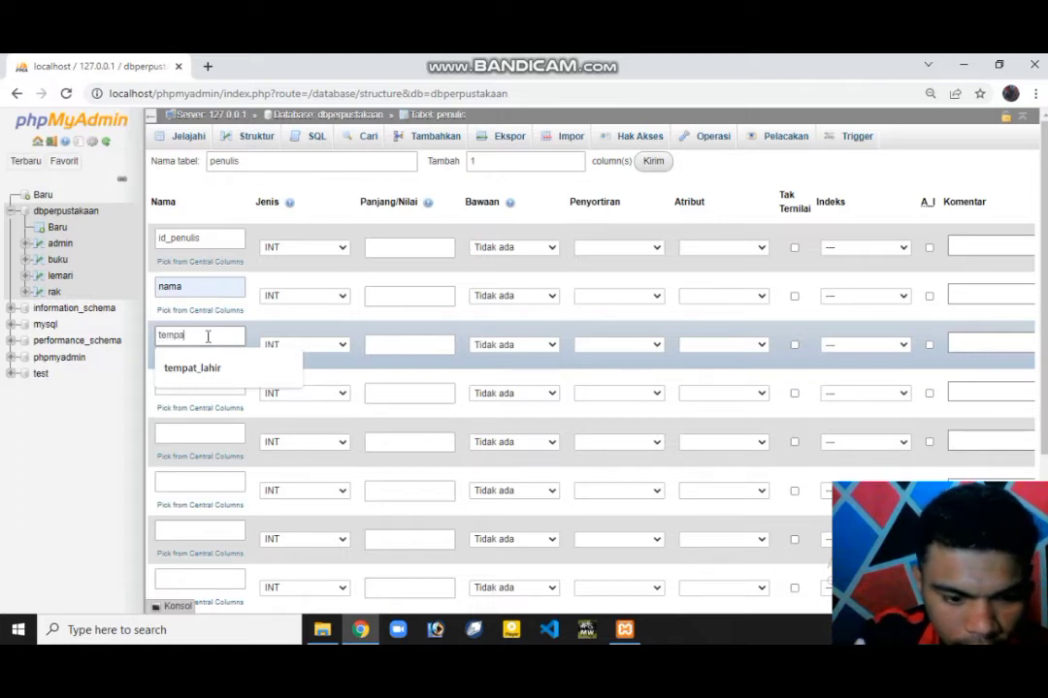
pyautogui.write('t')
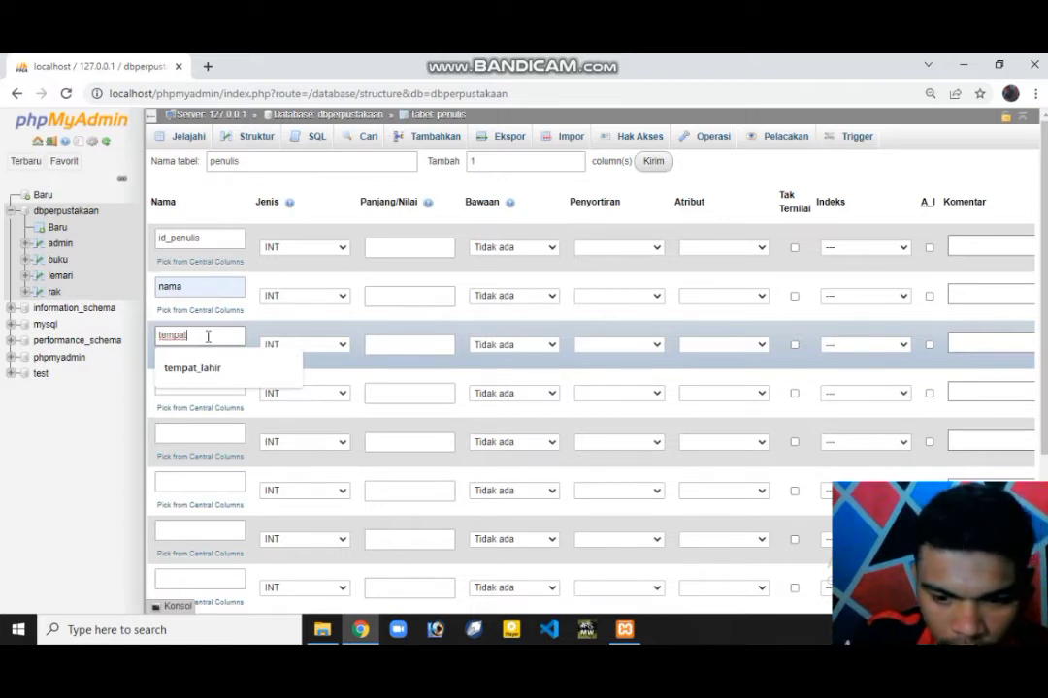
pyautogui.write('_lahir')
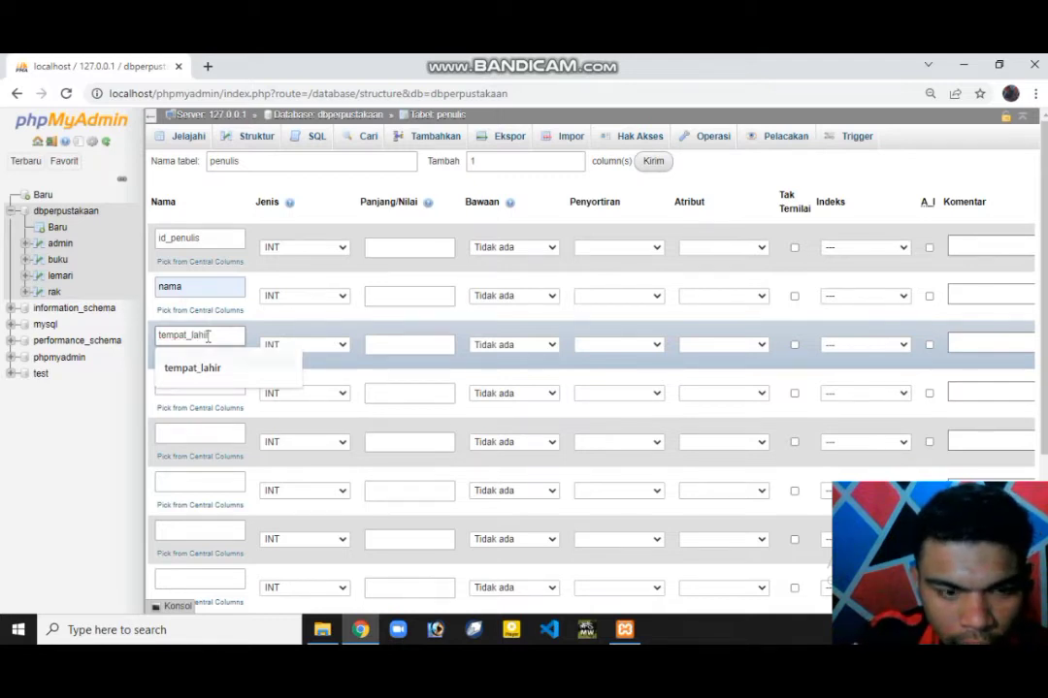
pyautogui.press('Escape')
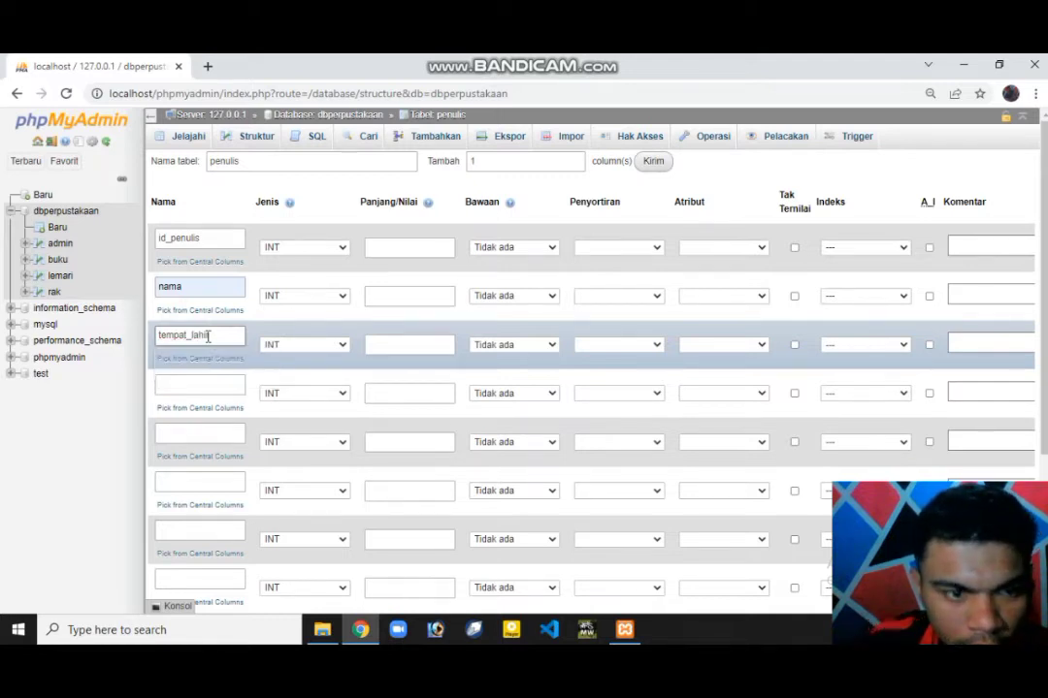
pyautogui.click(223, 385)
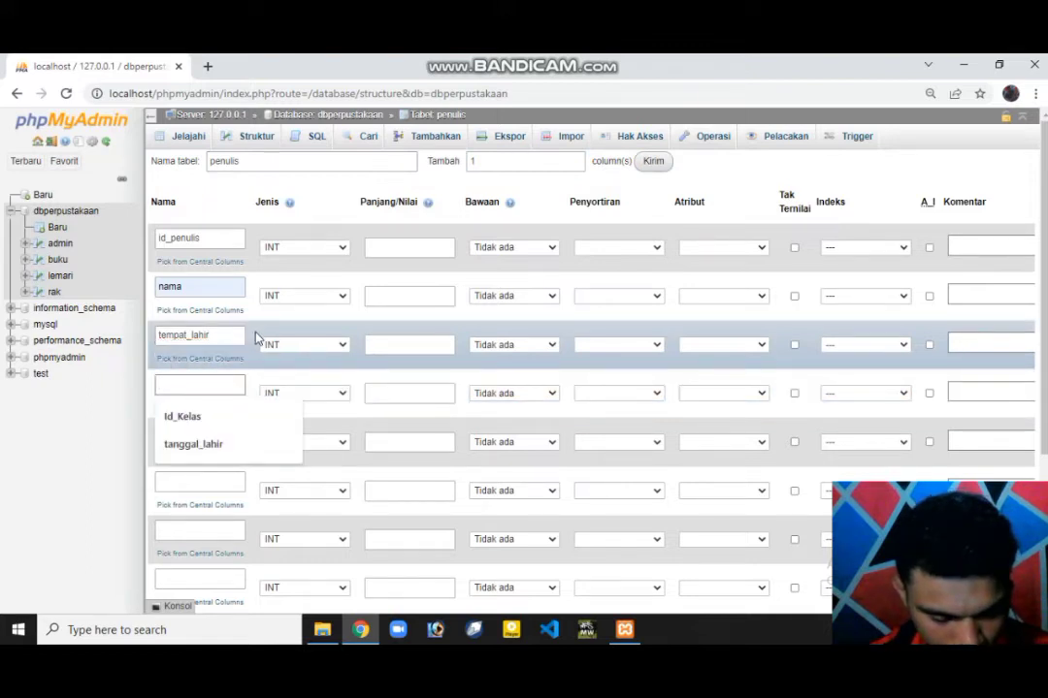
pyautogui.write('t')
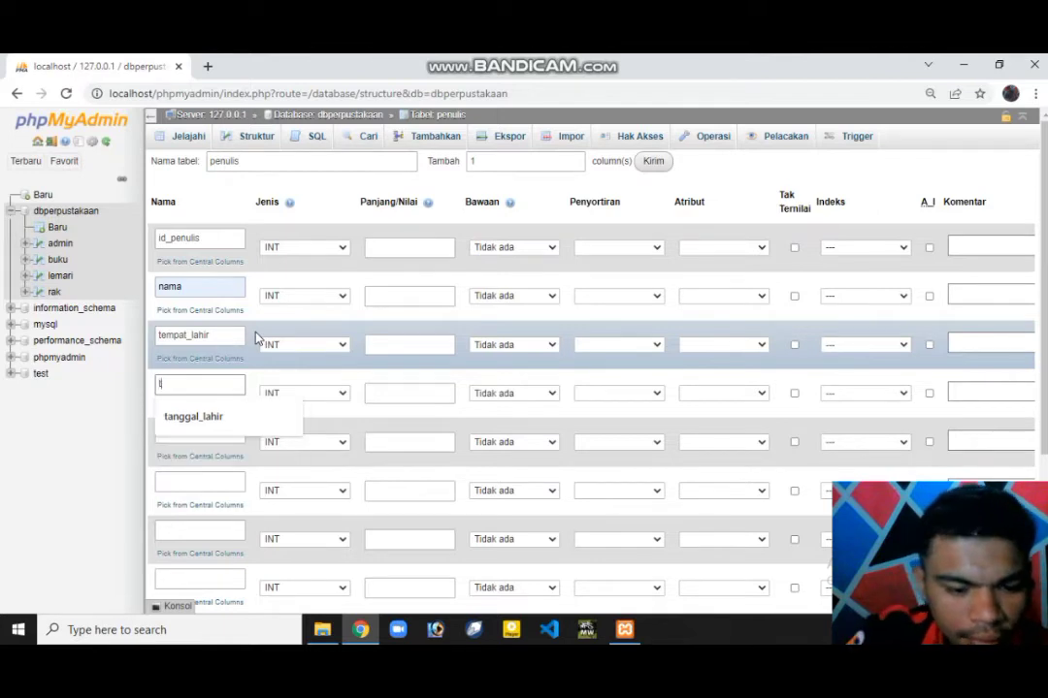
pyautogui.write('anggal_la')
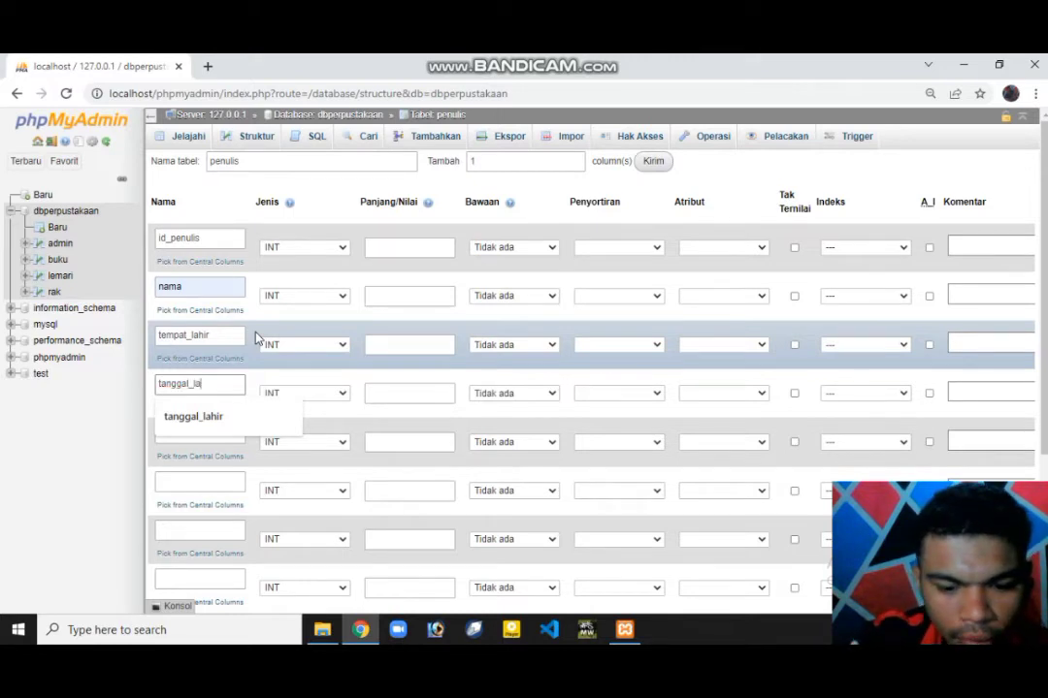
pyautogui.write('hir')
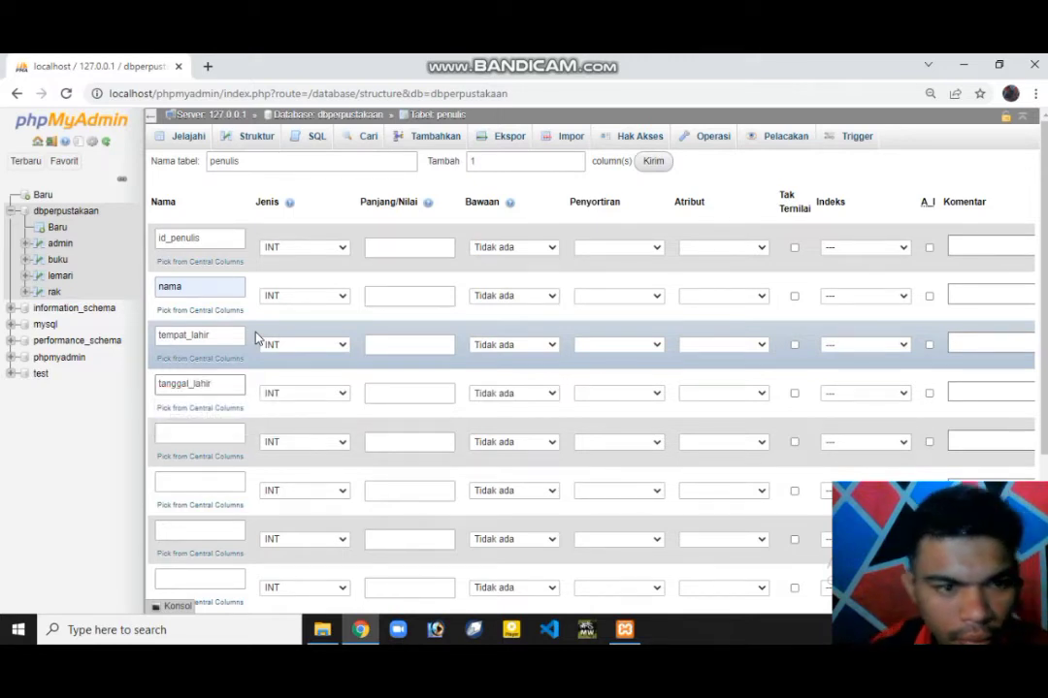
# Name the fifth and sixth columns of the penulis table alamat and email
pyautogui.click(206, 436)
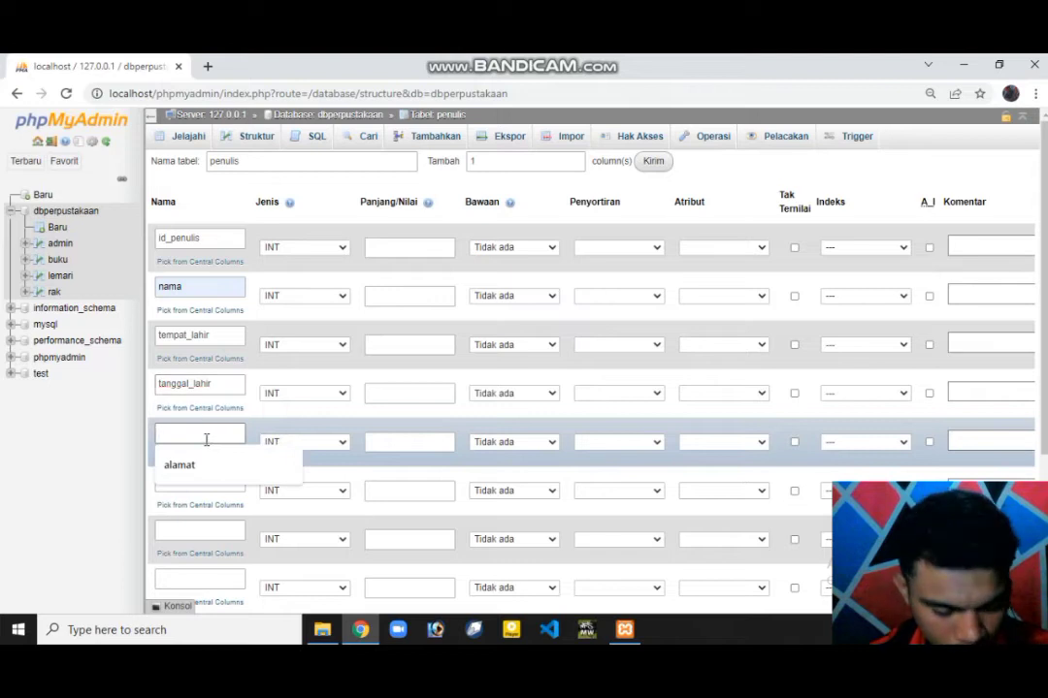
pyautogui.write('a')
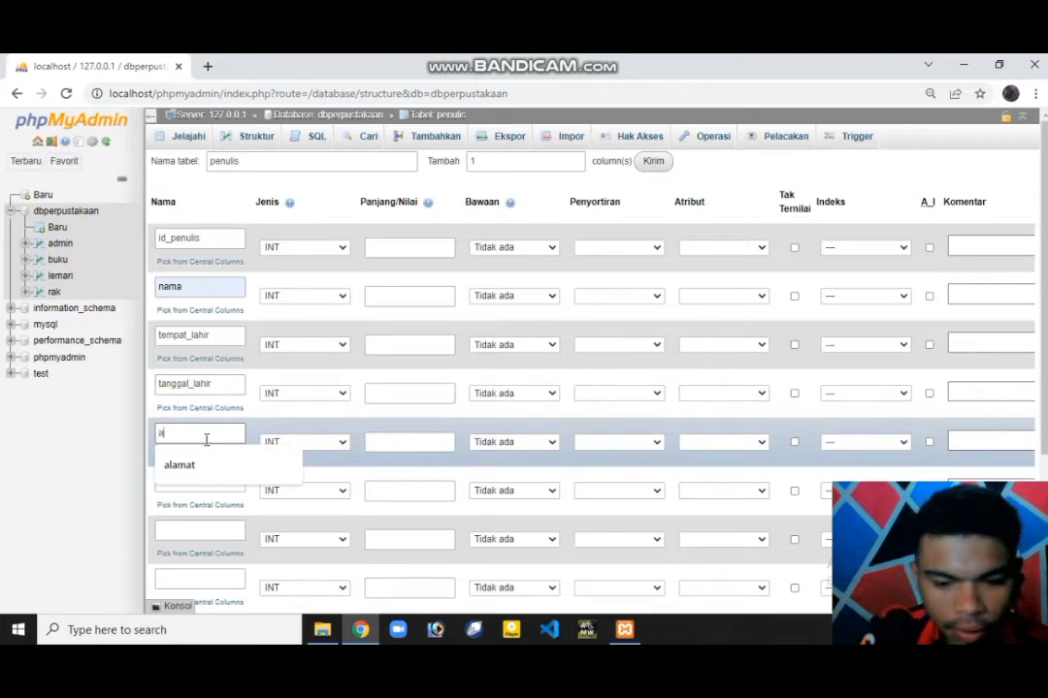
pyautogui.write('lamat')
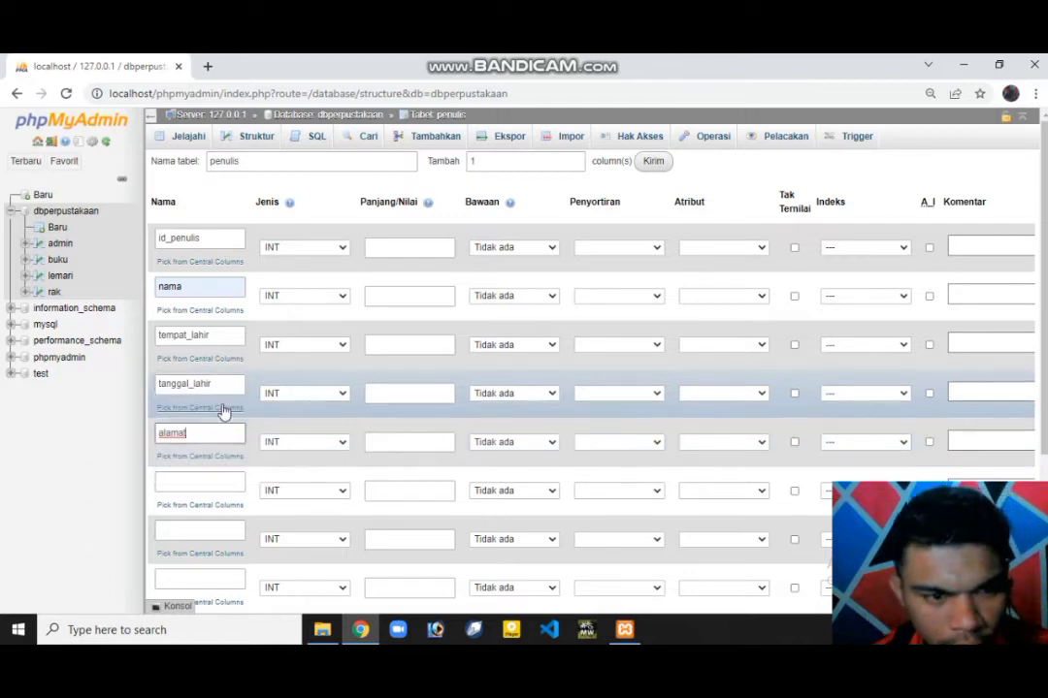
pyautogui.scroll(-2, 218, 398)
pyautogui.click(217, 329)
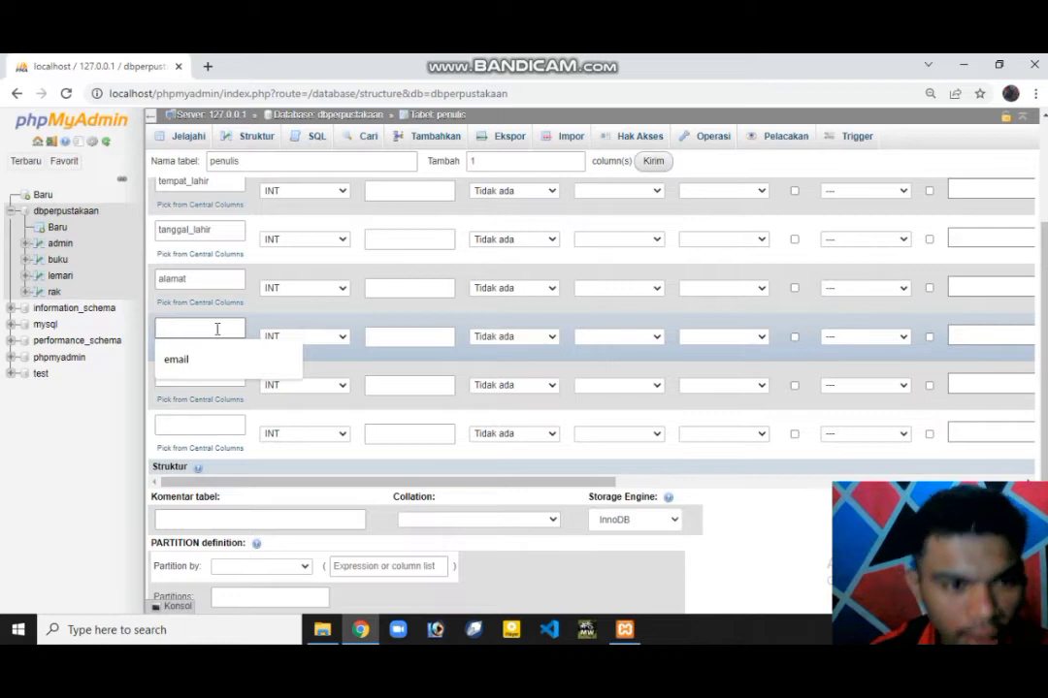
pyautogui.write('email')
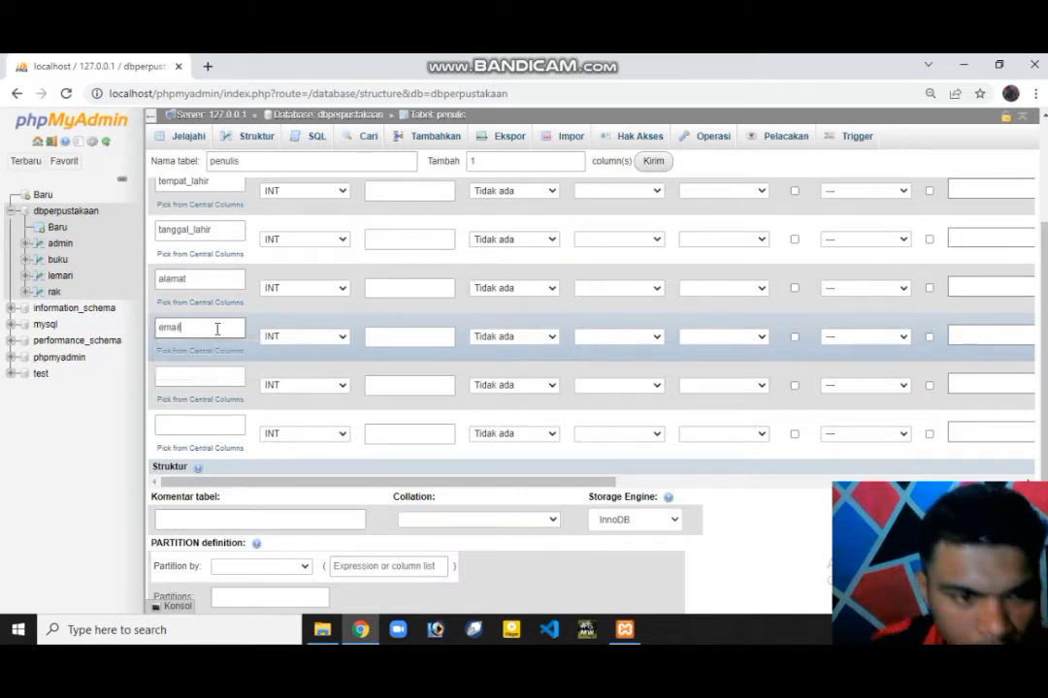
# Name the last two columns of the penulis table telepon and status
pyautogui.click(189, 378)
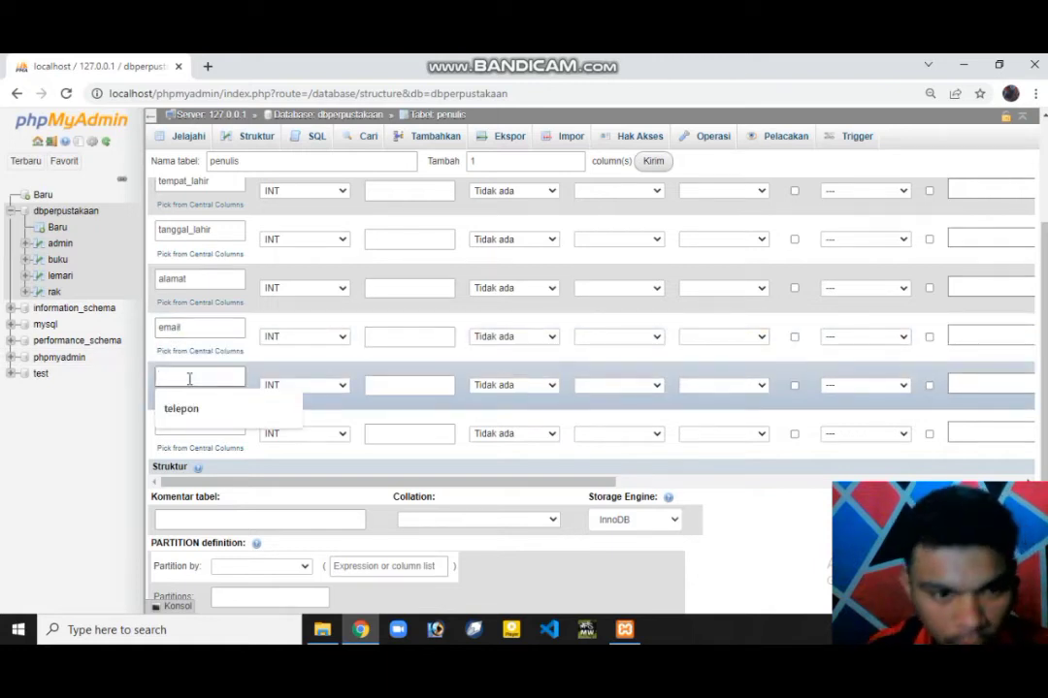
pyautogui.write('te')
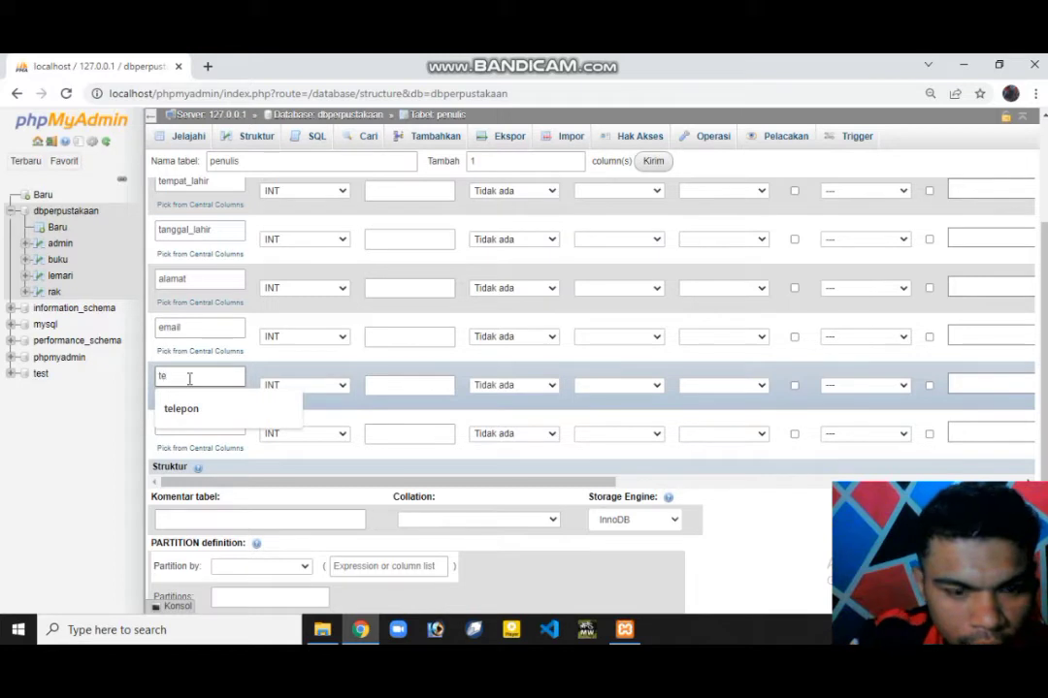
pyautogui.write('lepon')
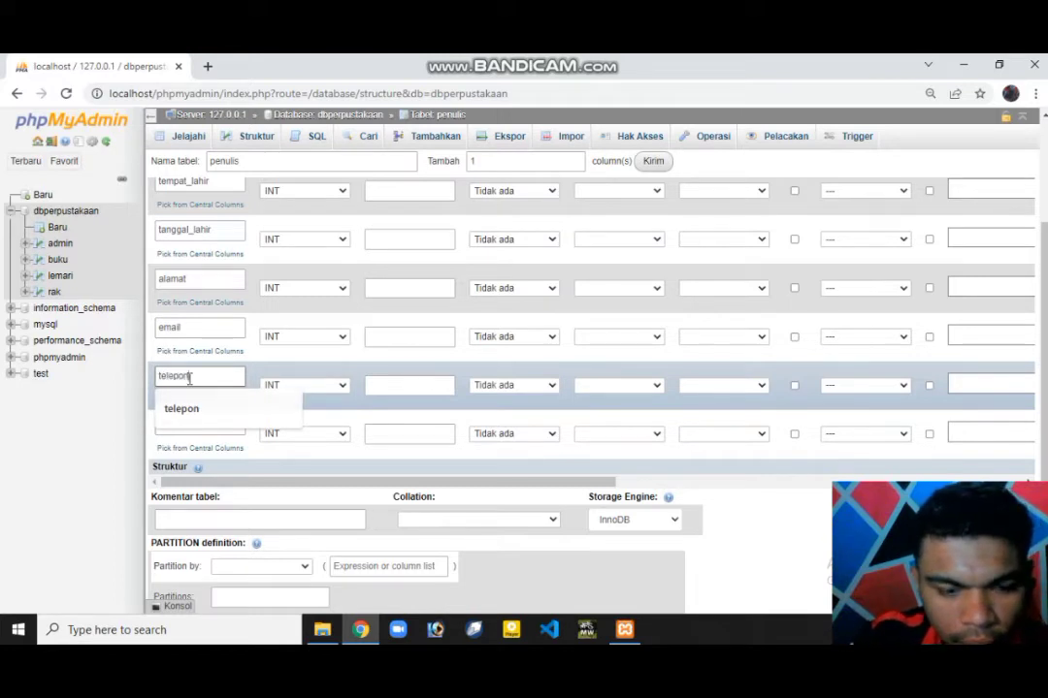
pyautogui.click(214, 426)
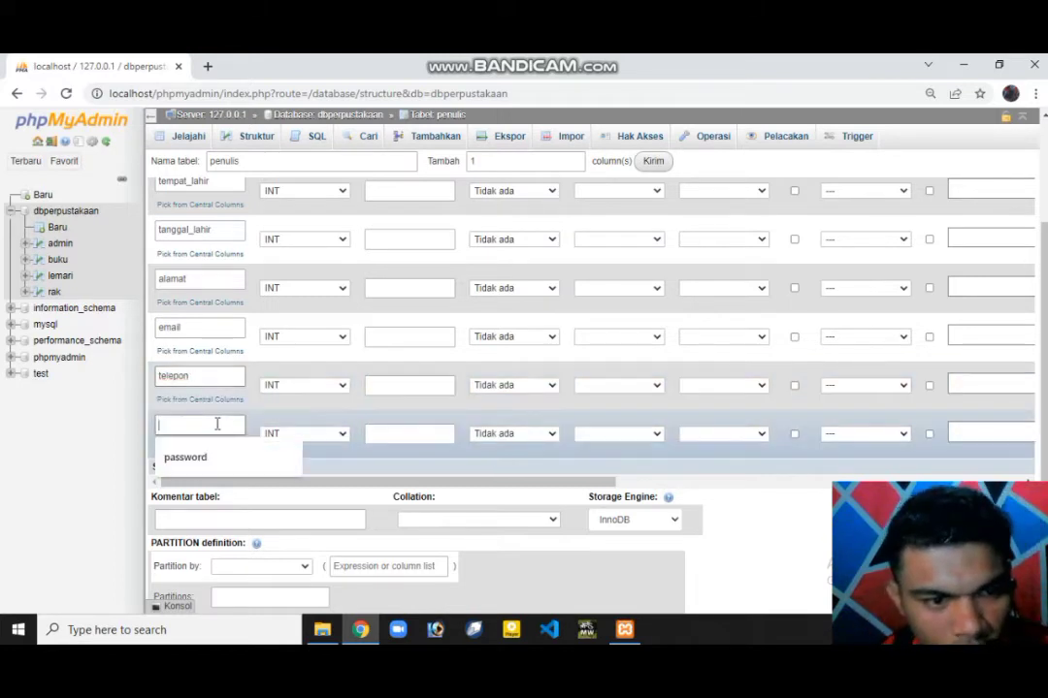
pyautogui.write('sta')
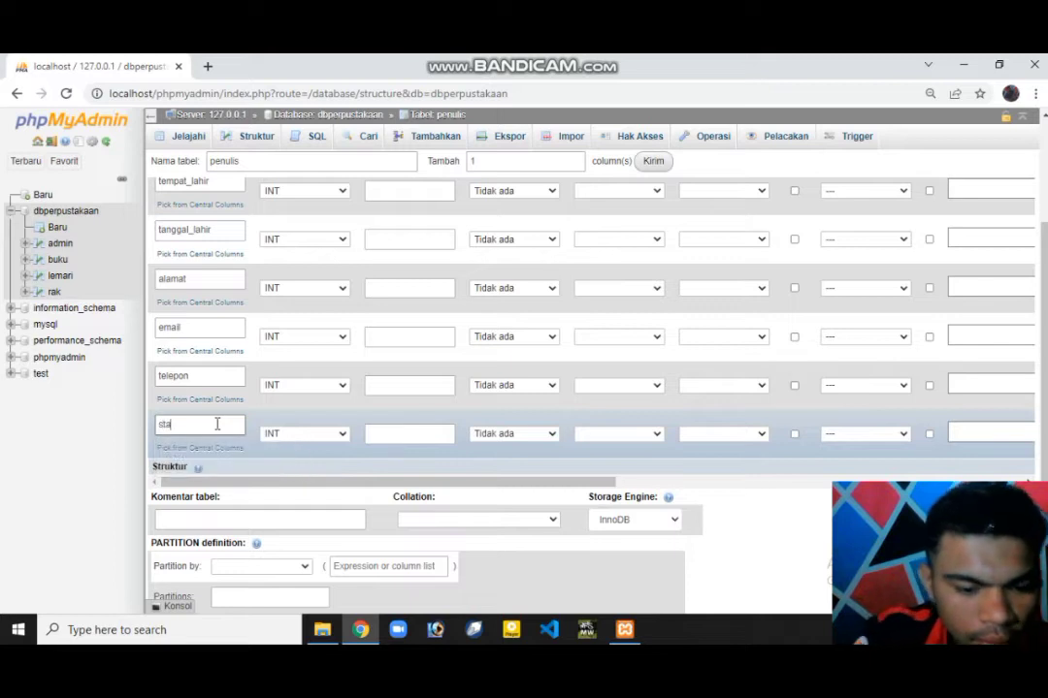
pyautogui.write('tus')
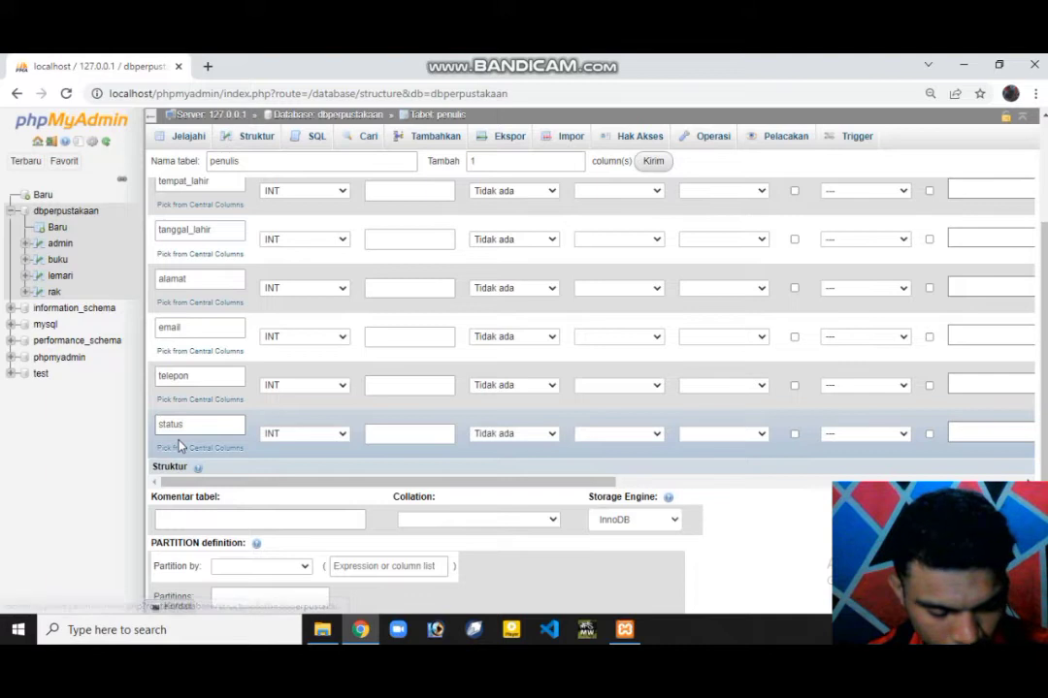
# Set the status column of the penulis table to type CHAR with a length of 1
pyautogui.click(339, 438)
pyautogui.scroll(-1, 339, 272)
pyautogui.scroll(-3, 340, 320)
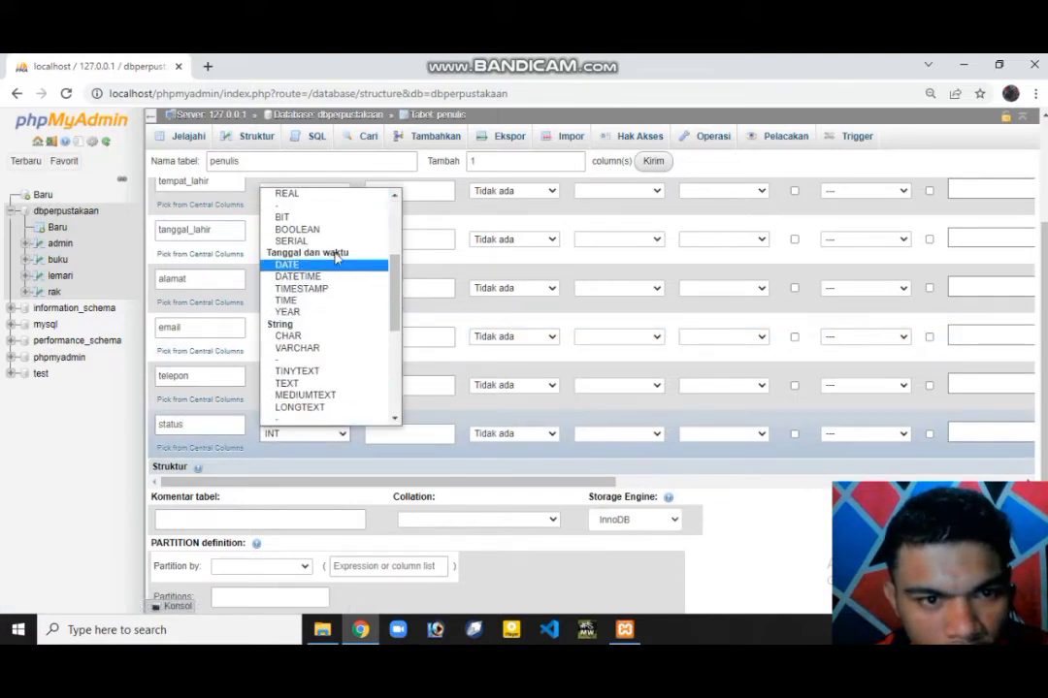
pyautogui.click(326, 339)
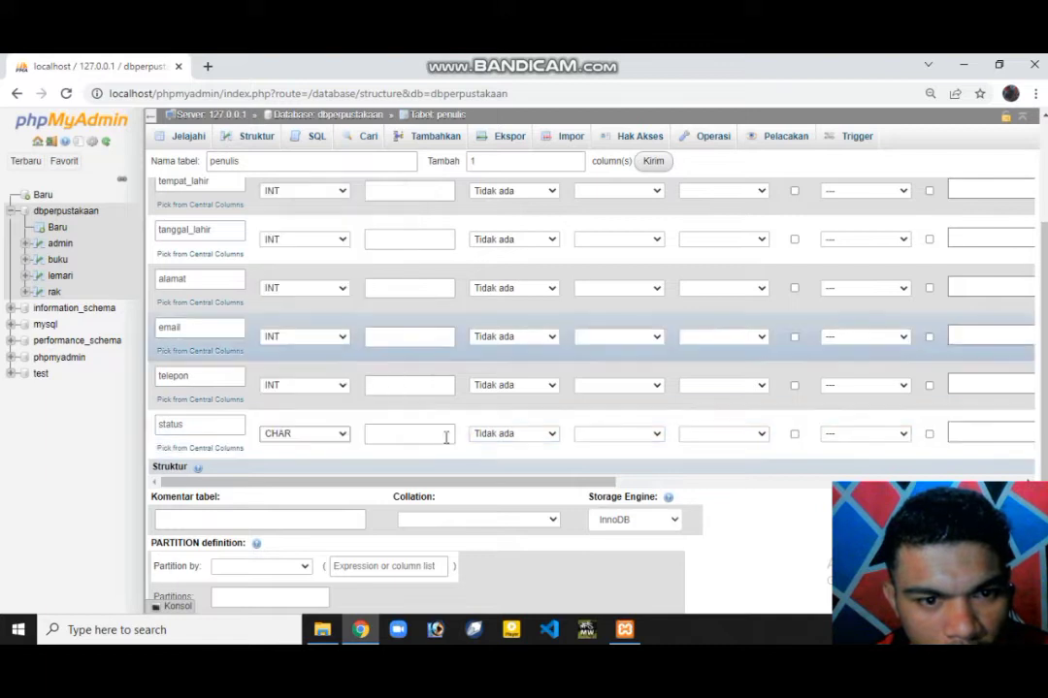
pyautogui.click(421, 433)
pyautogui.write('1')
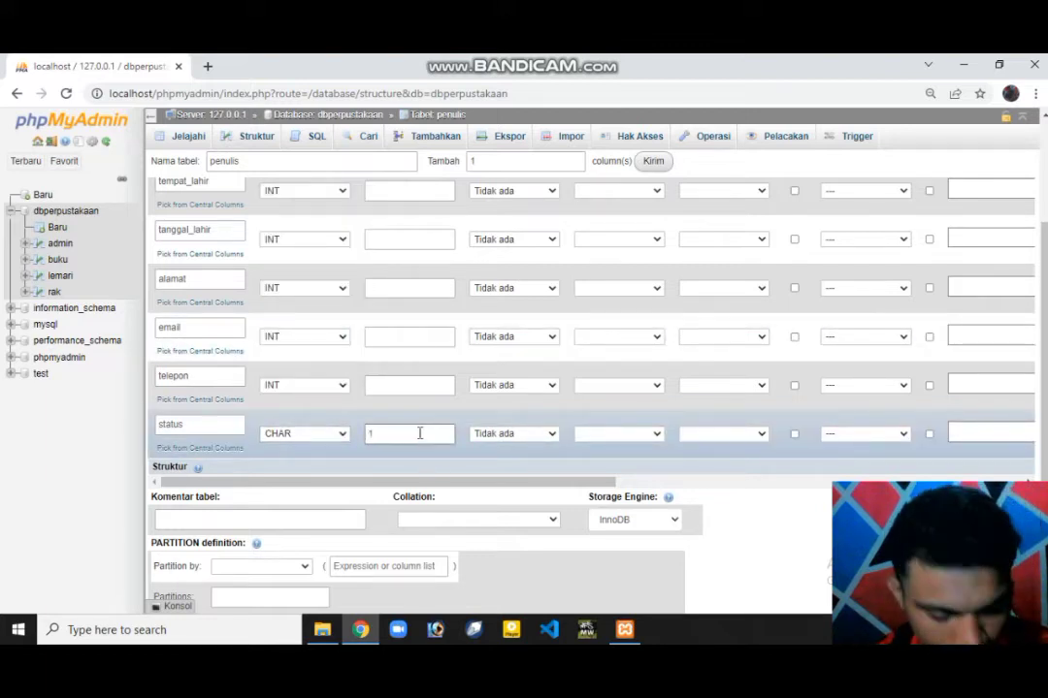
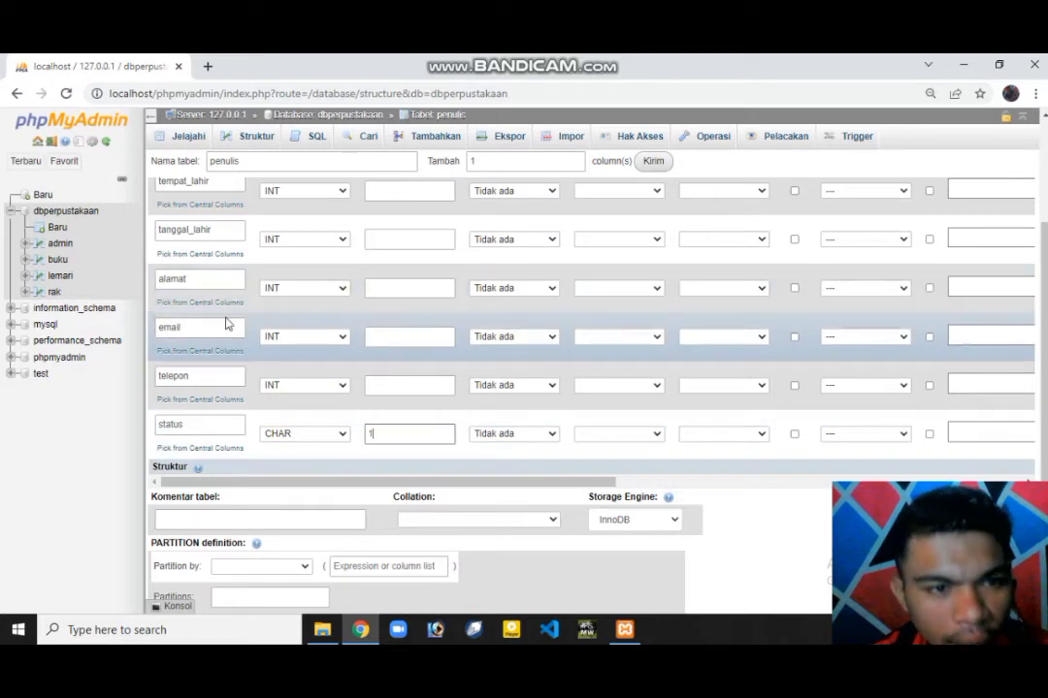
# Open the data type choices for the telepon column of the penulis table
pyautogui.click(340, 385)
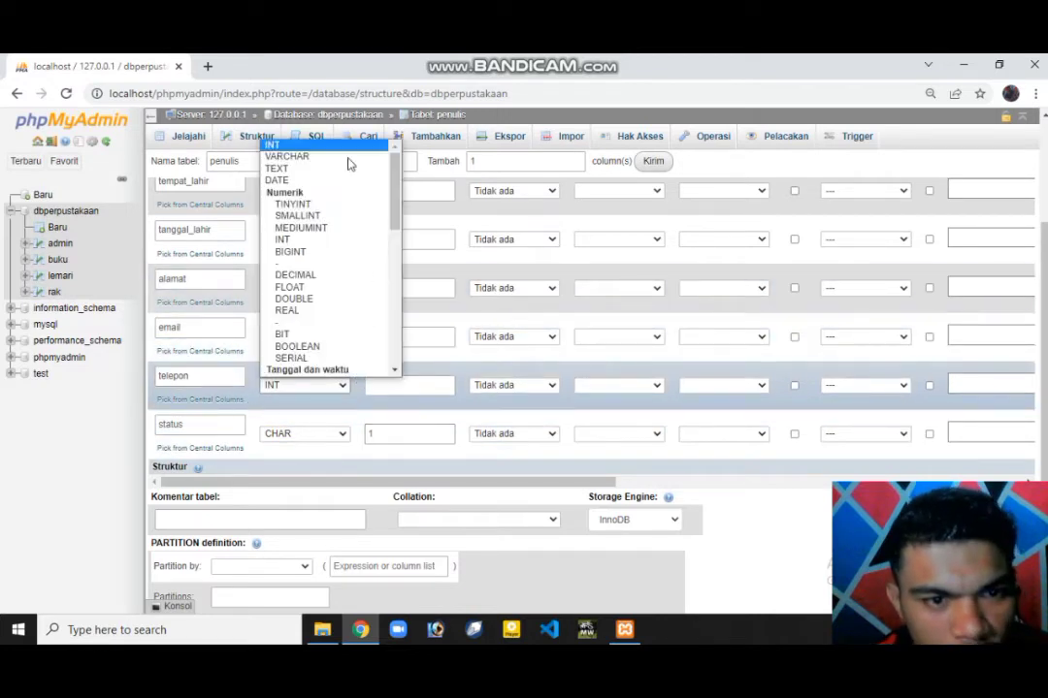
# Set the data type of the telepon, email and alamat columns of the penulis table to TEXT
pyautogui.click(339, 170)
pyautogui.click(339, 337)
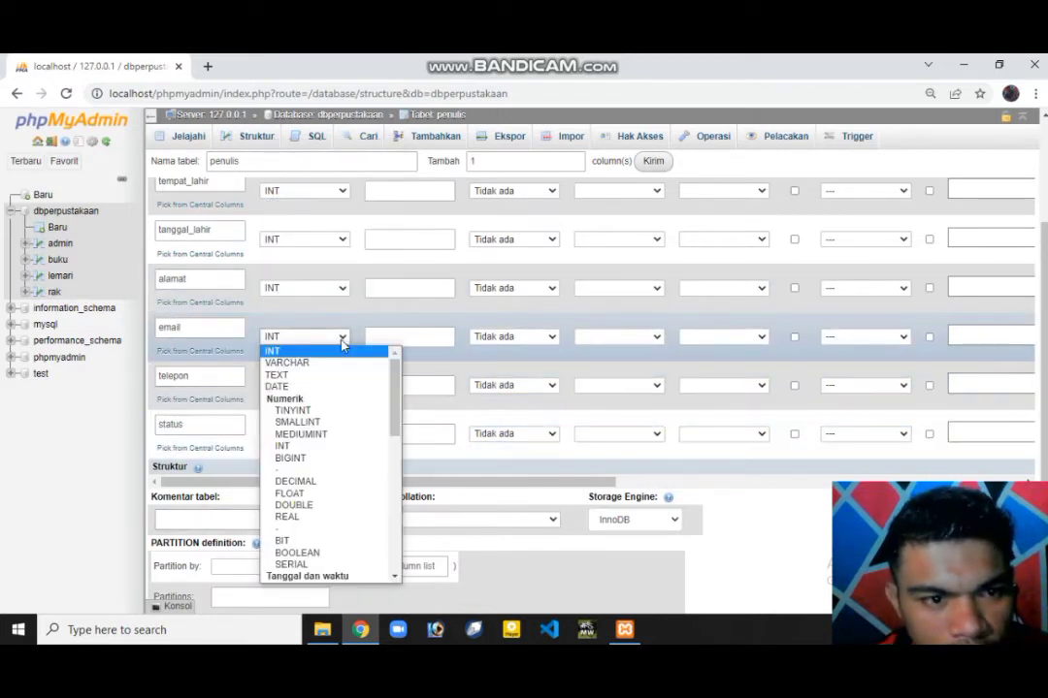
pyautogui.click(339, 374)
pyautogui.click(343, 290)
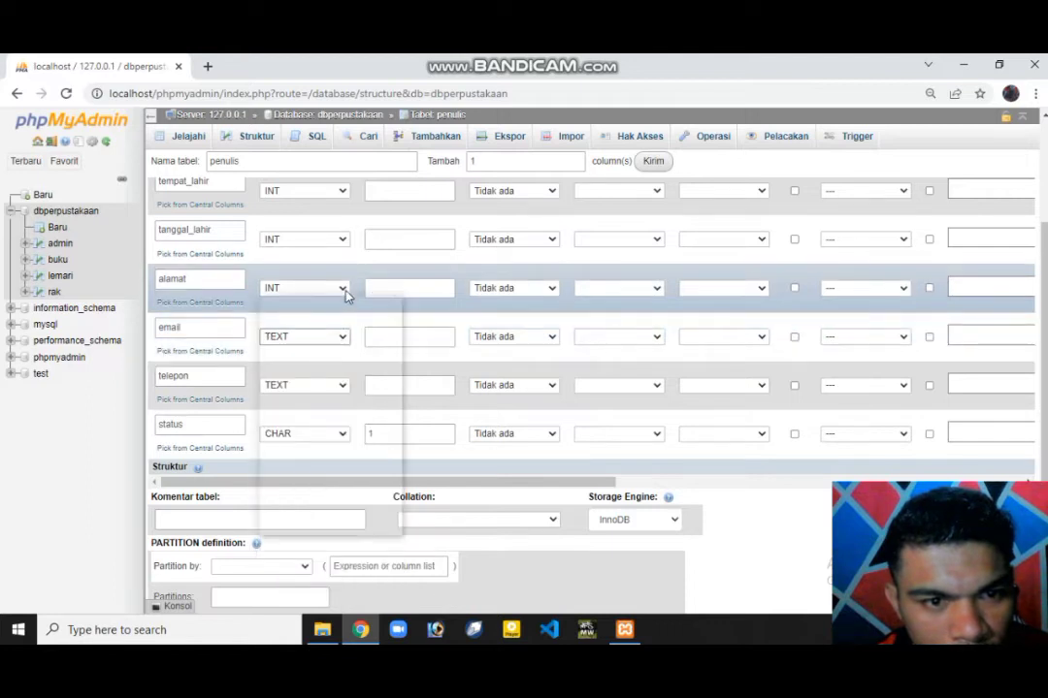
pyautogui.click(324, 328)
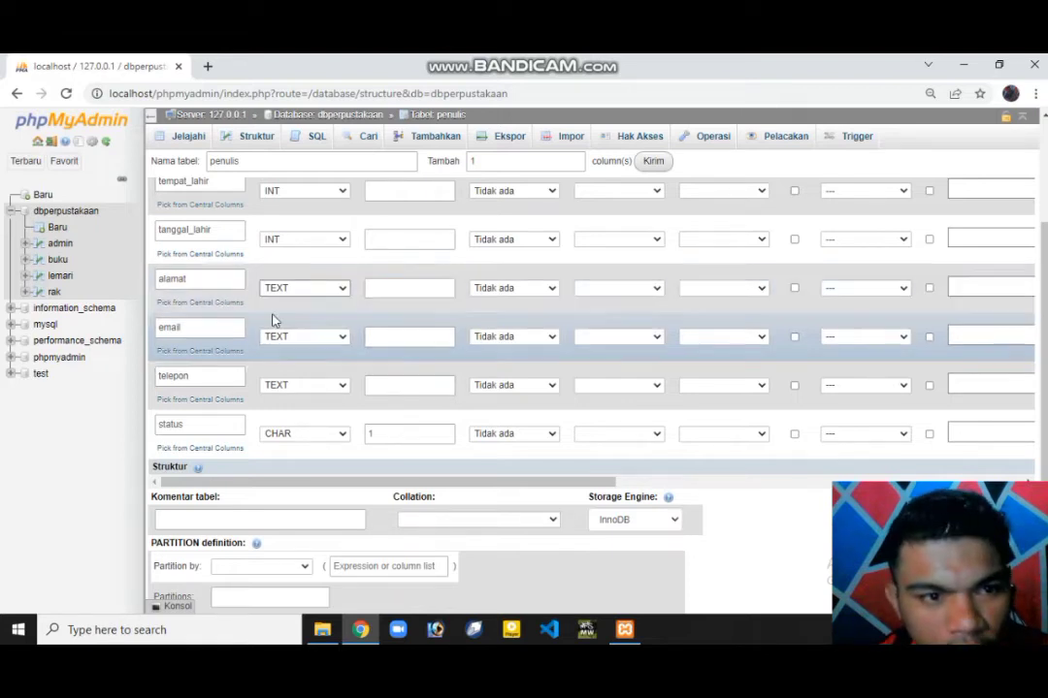
# Set the tanggal_lahir column's type to DATE and the nama and tempat_lahir columns' types to TEXT
pyautogui.scroll(1, 330, 322)
pyautogui.click(329, 318)
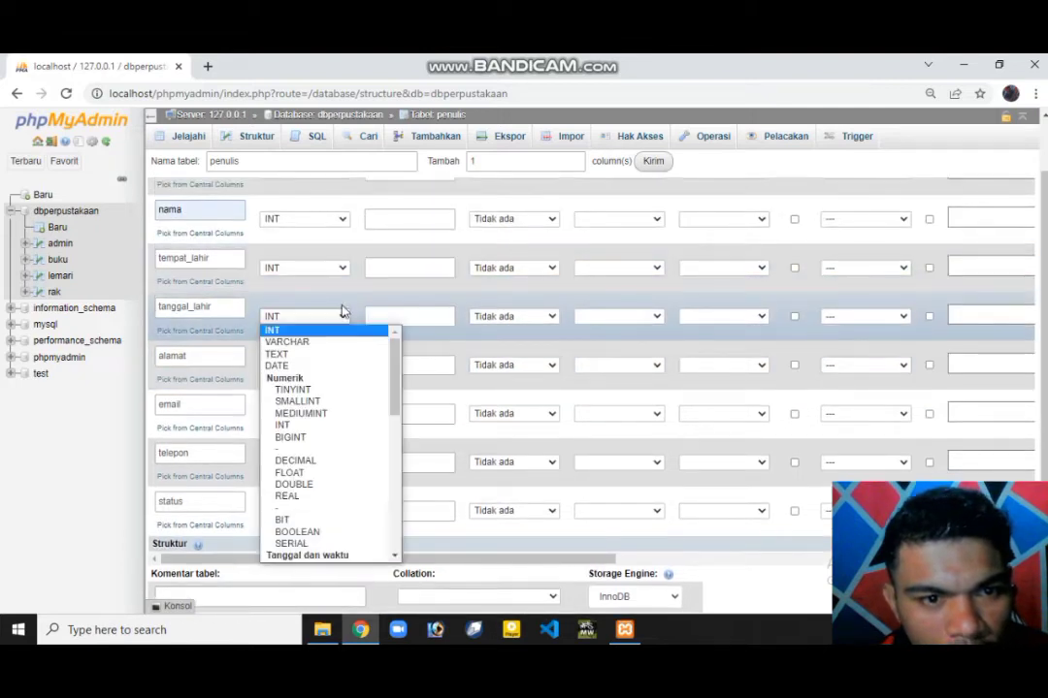
pyautogui.click(330, 371)
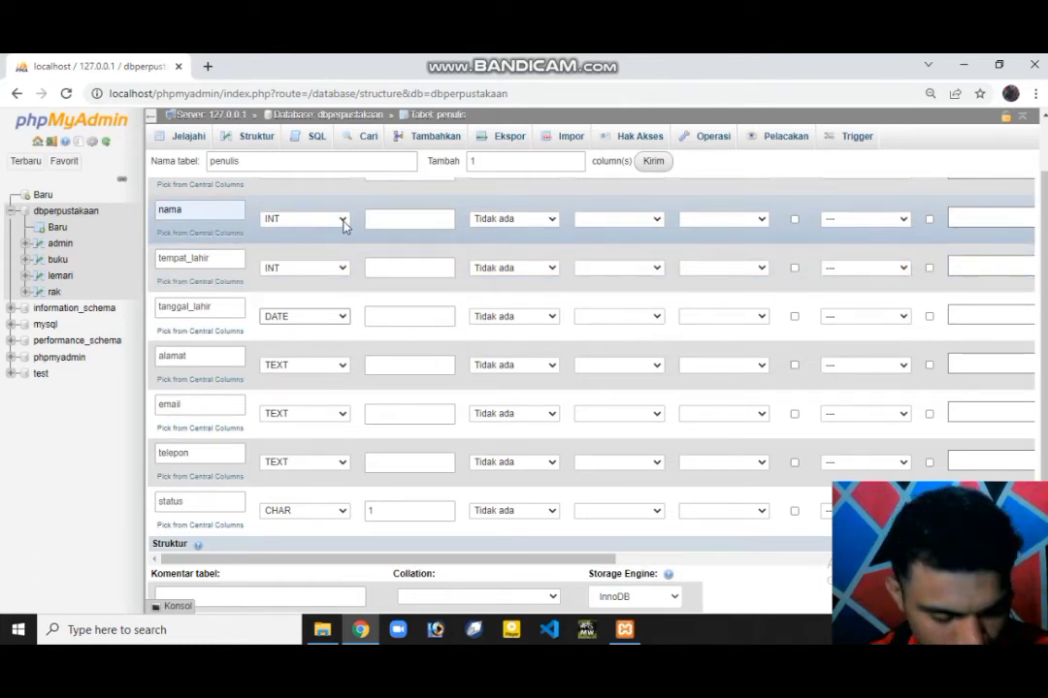
pyautogui.click(344, 225)
pyautogui.click(323, 258)
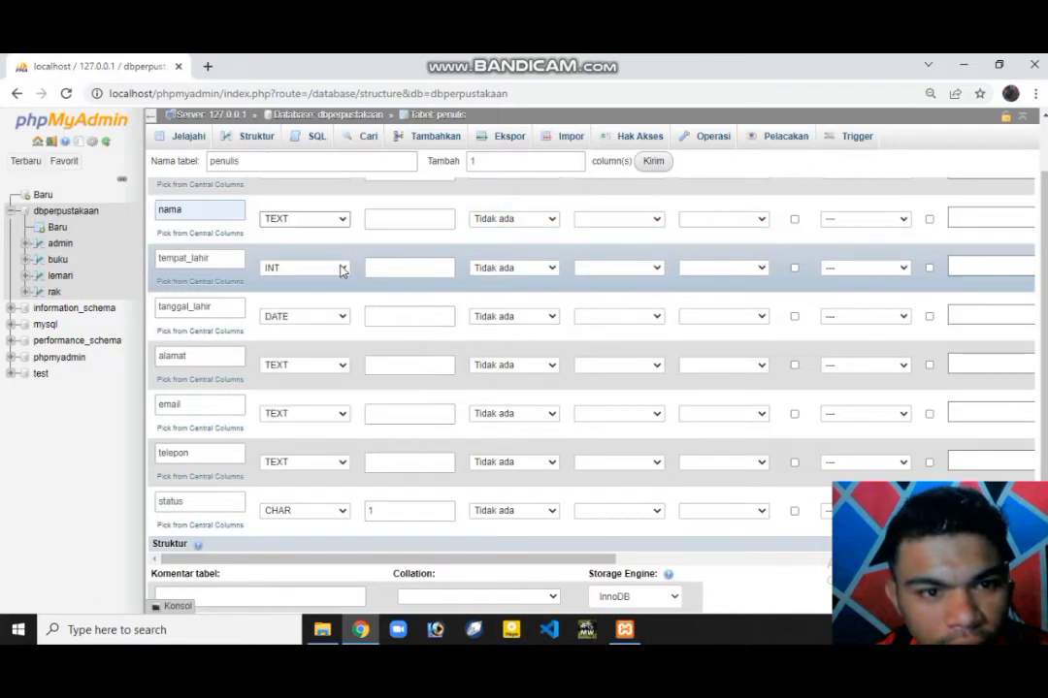
pyautogui.click(341, 269)
pyautogui.click(327, 303)
# Make id_penulis an auto-increment PRIMARY key and save the penulis table
pyautogui.scroll(1, 331, 331)
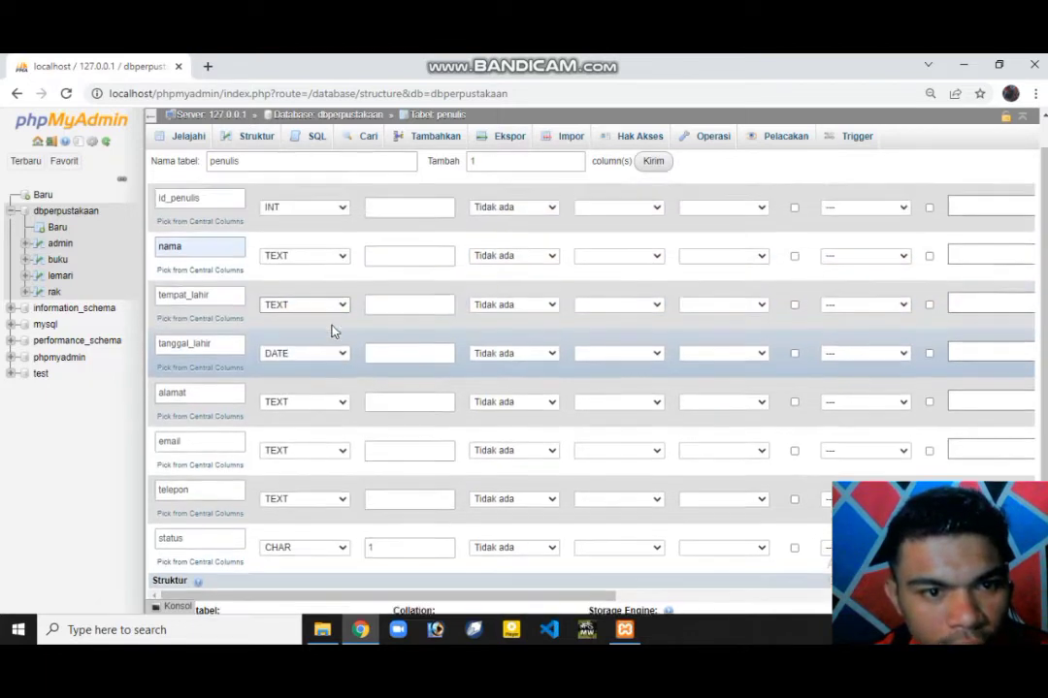
pyautogui.scroll(1, 330, 331)
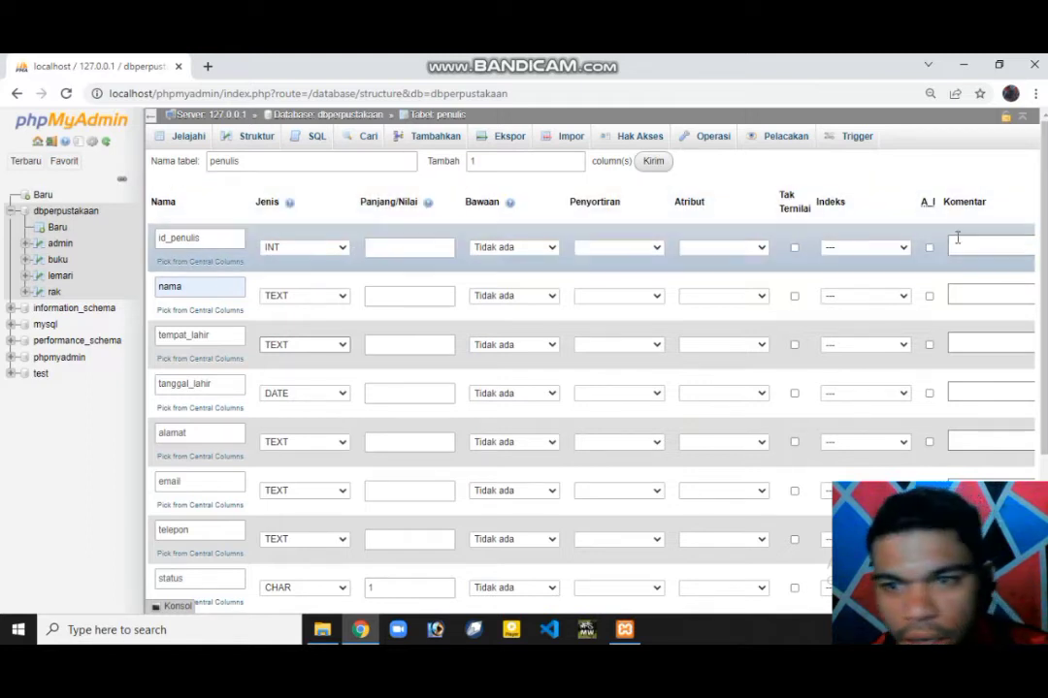
pyautogui.click(928, 248)
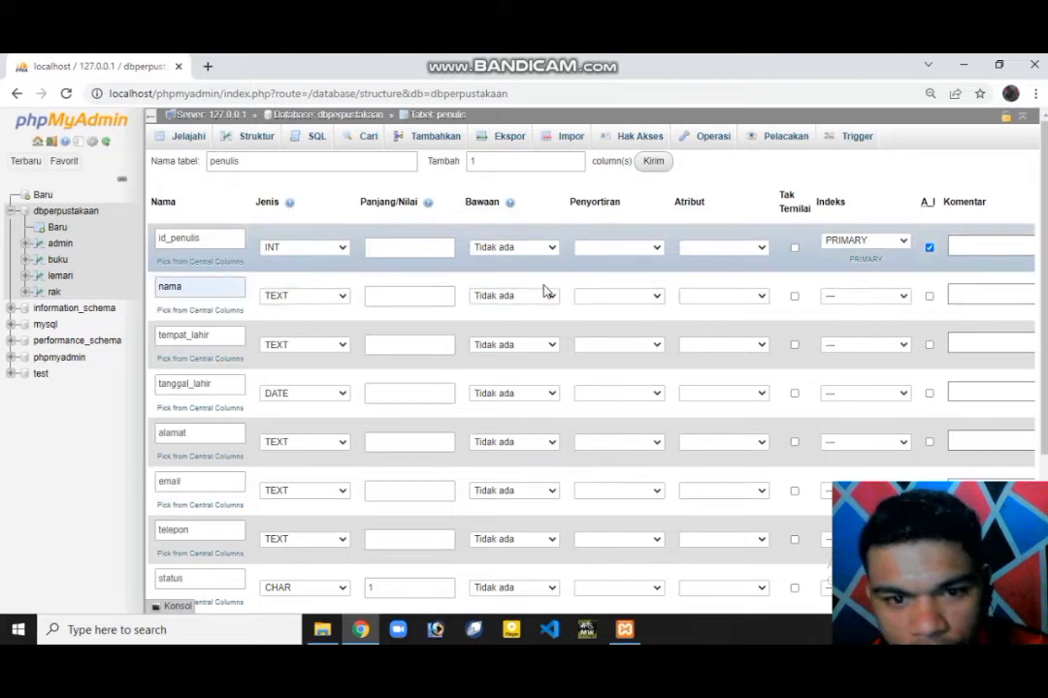
pyautogui.scroll(-3, 545, 292)
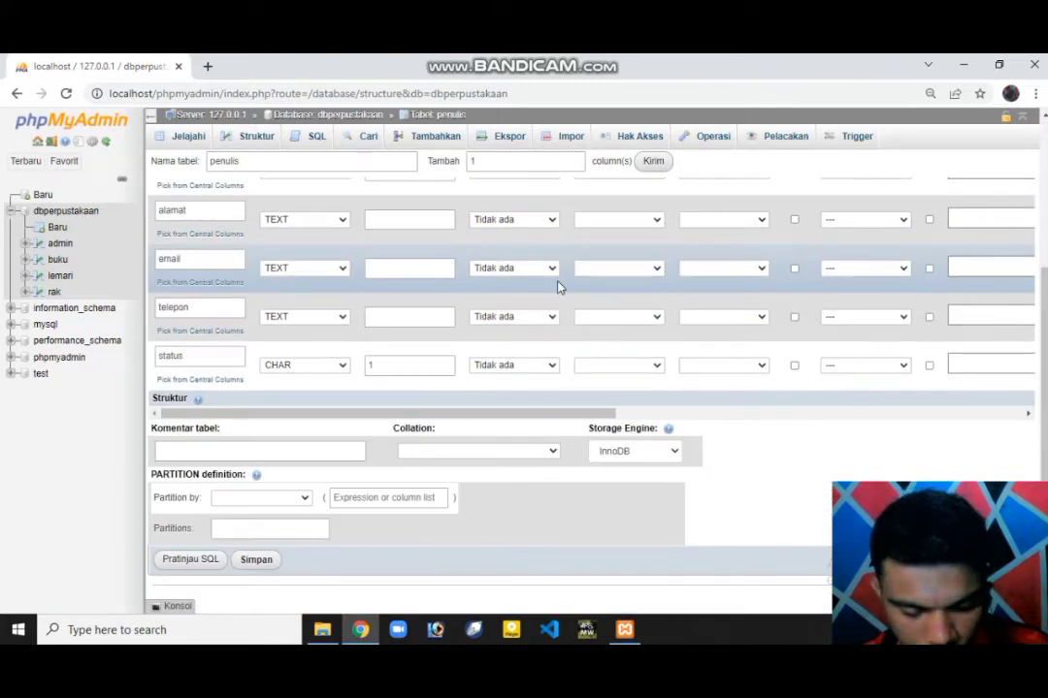
pyautogui.click(258, 560)
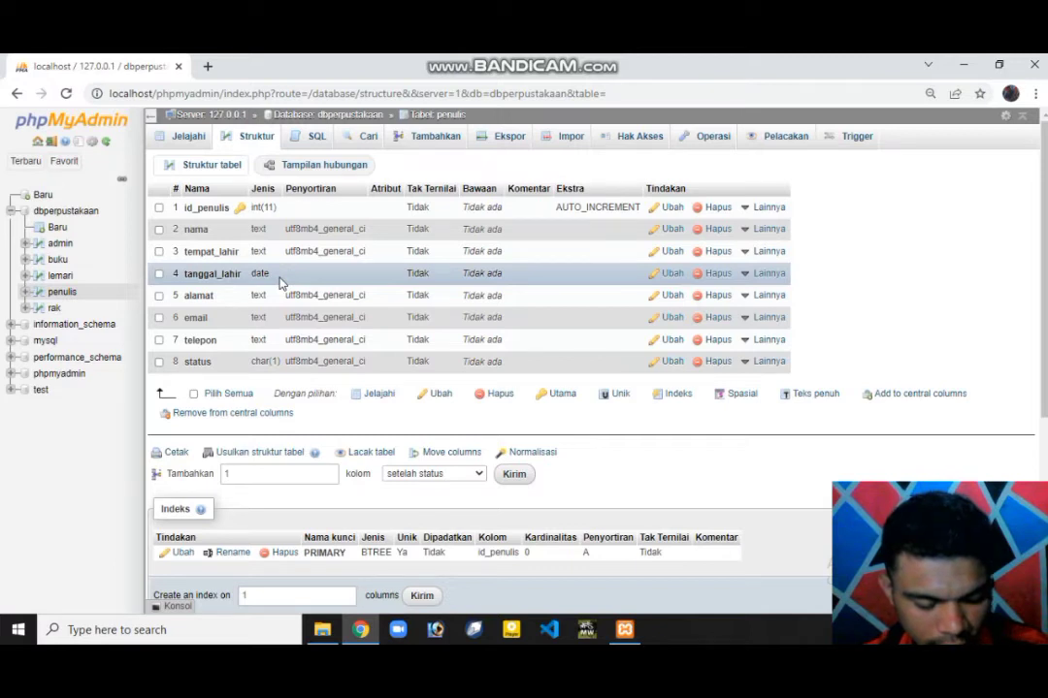
# Create a new table named penerbit with 7 columns in the dbperpustakaan database
pyautogui.click(350, 116)
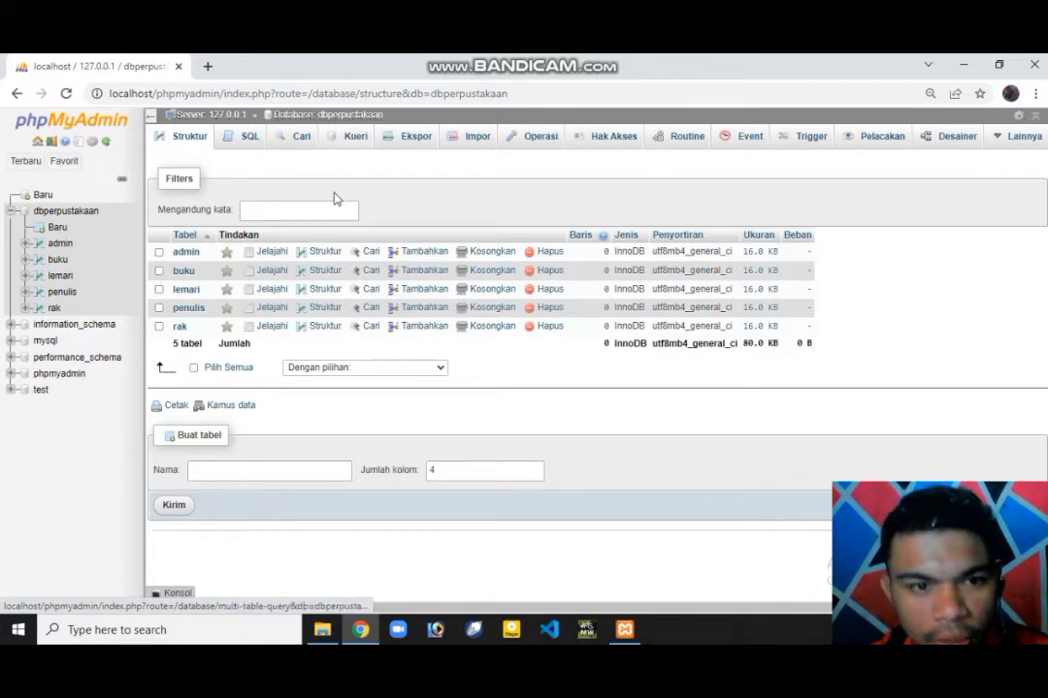
pyautogui.click(288, 469)
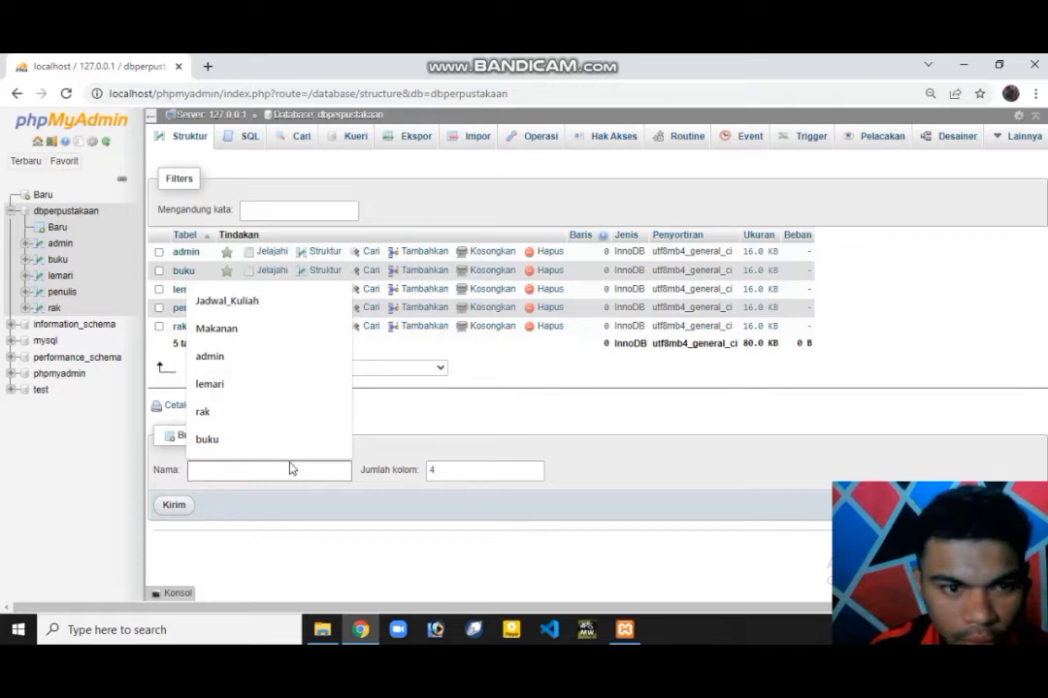
pyautogui.write('pe')
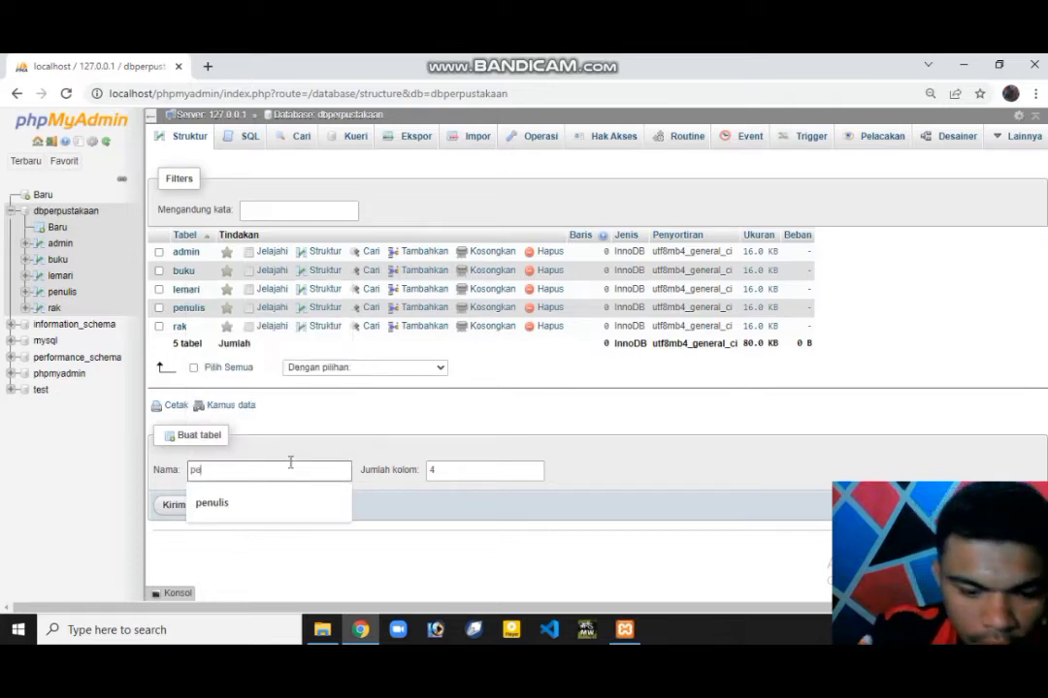
pyautogui.write('nerbit')
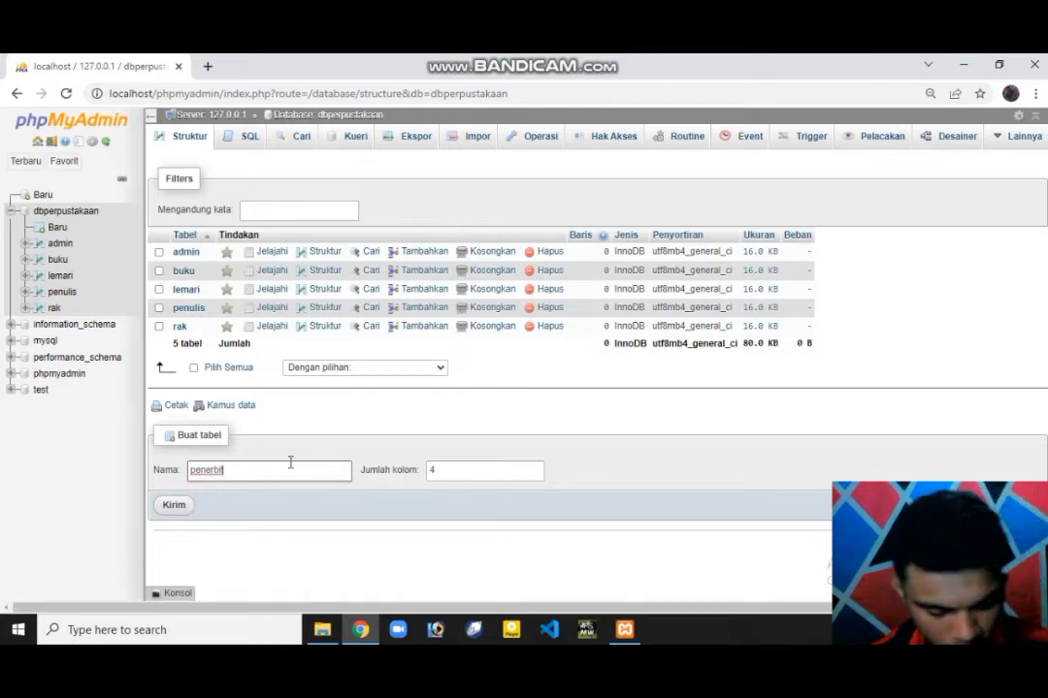
pyautogui.moveTo(460, 474); pyautogui.dragTo(427, 483)
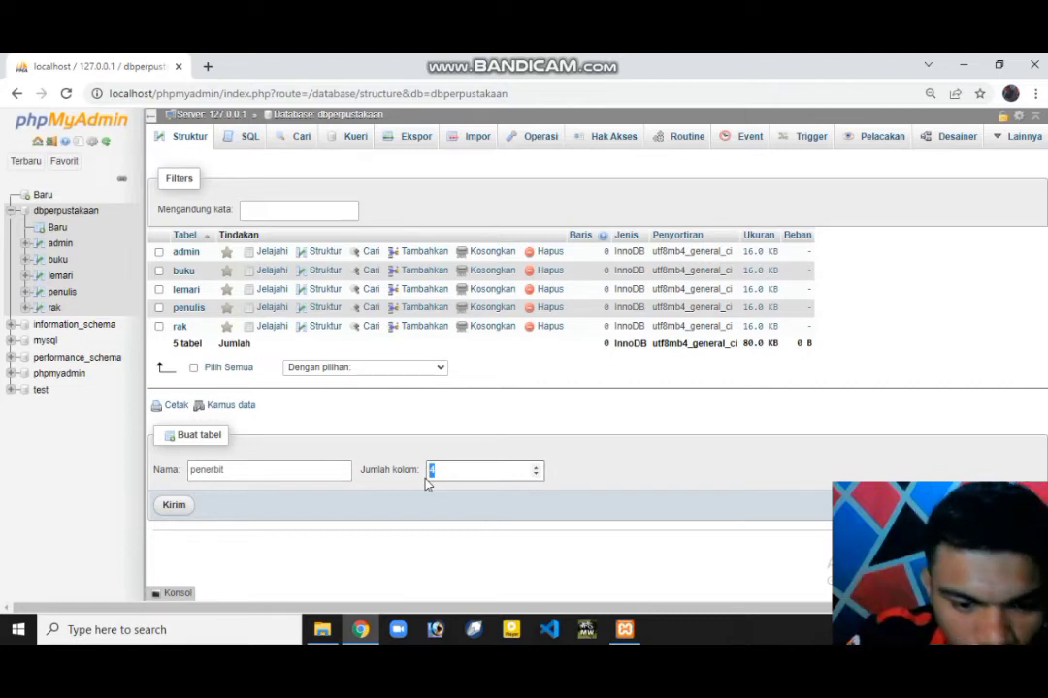
pyautogui.click(174, 506)
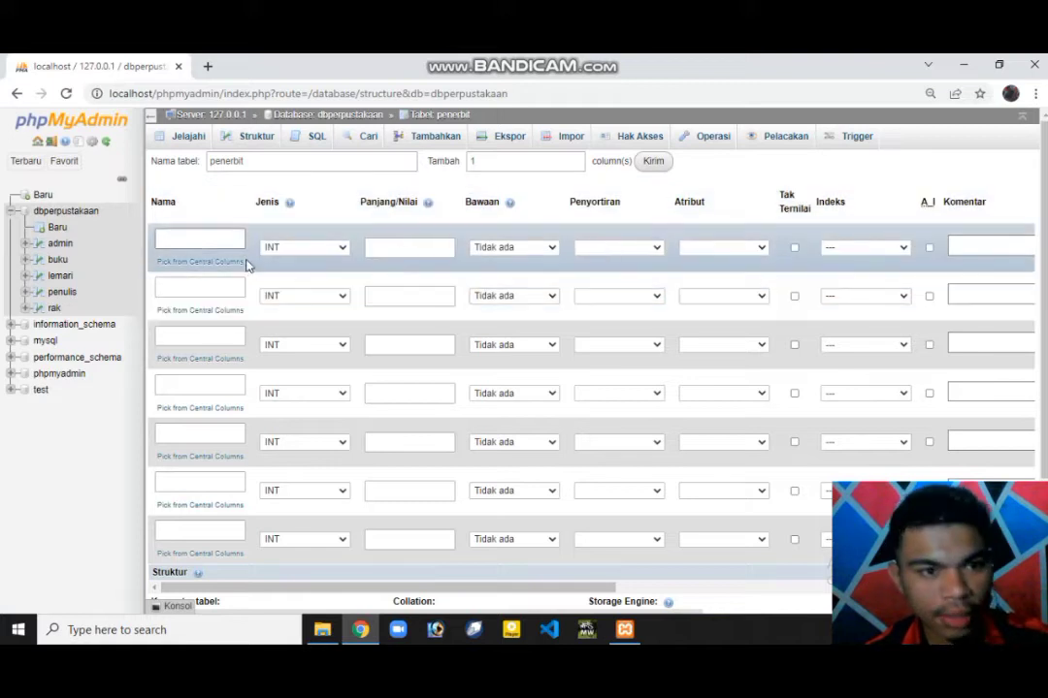
# Name the first two columns of the penerbit table id_penerbit and nama
pyautogui.click(215, 238)
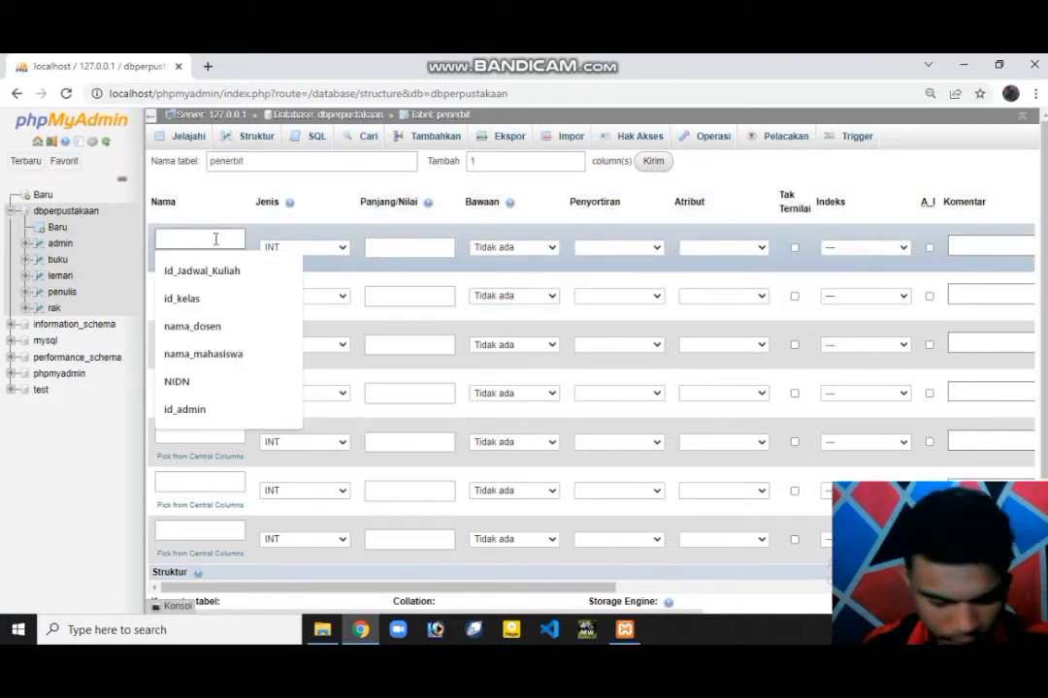
pyautogui.write('id')
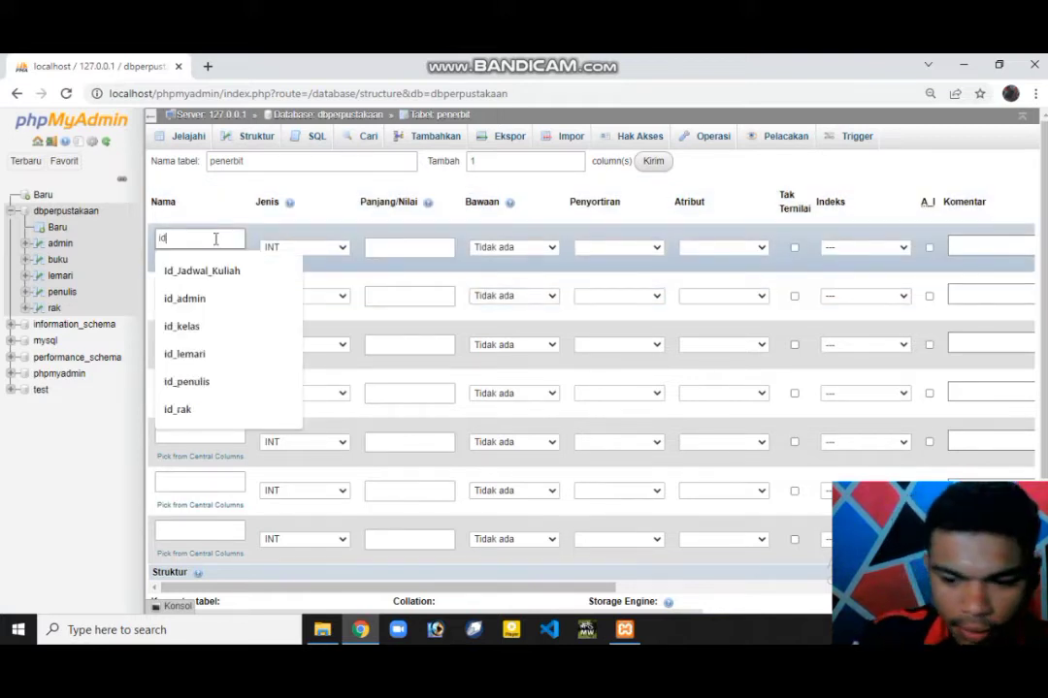
pyautogui.write('_p')
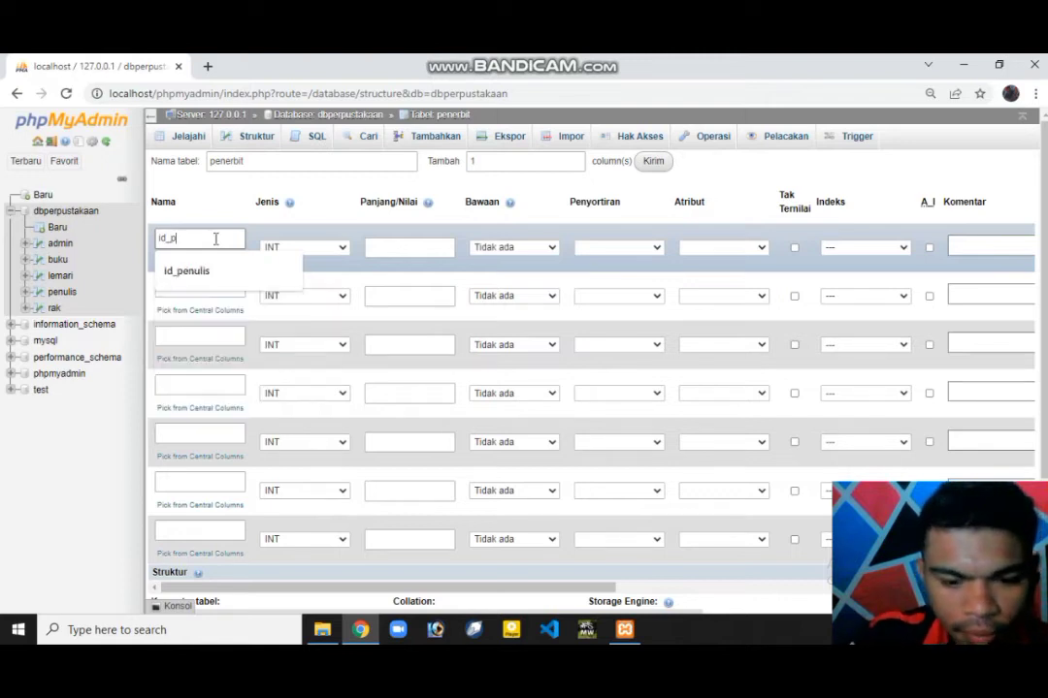
pyautogui.write('enerbit')
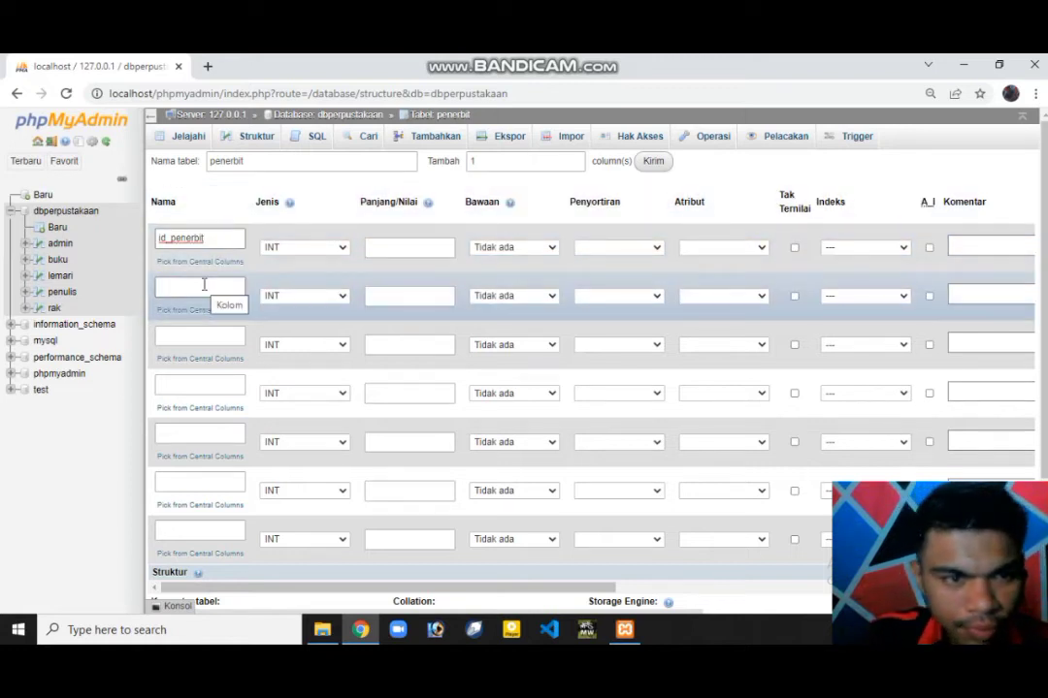
pyautogui.click(204, 284)
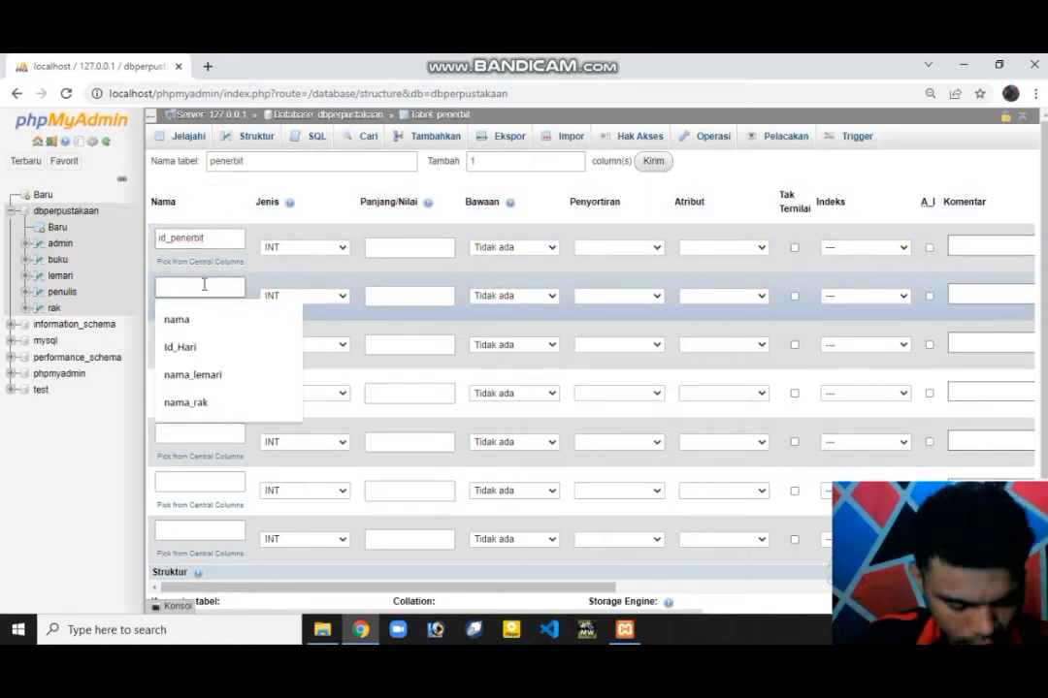
pyautogui.write('nama')
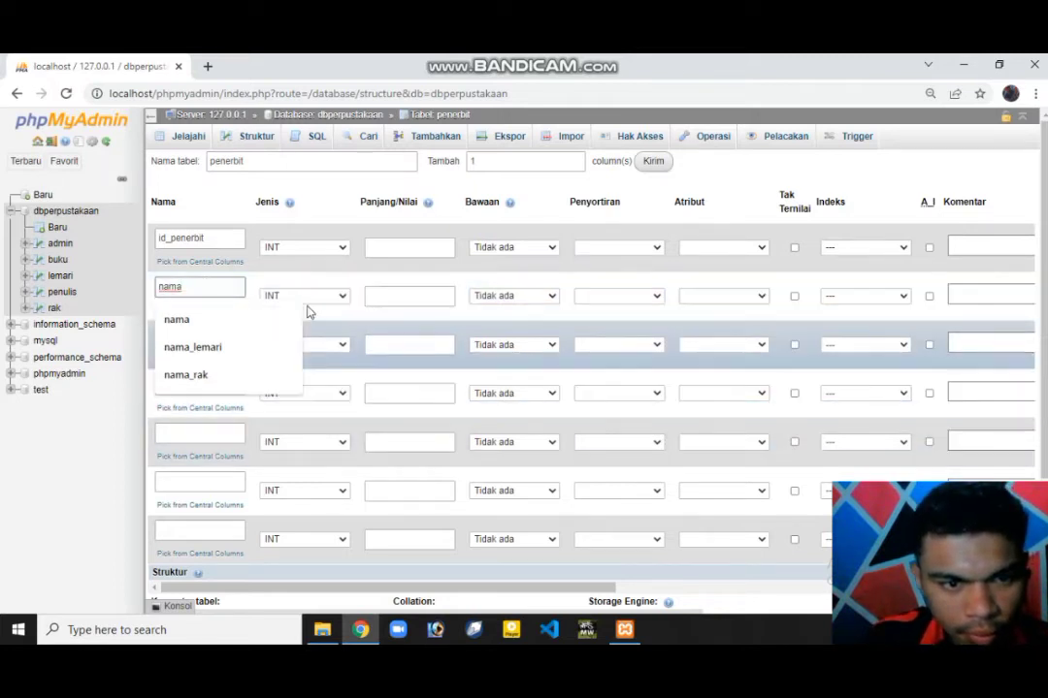
pyautogui.click(266, 323)
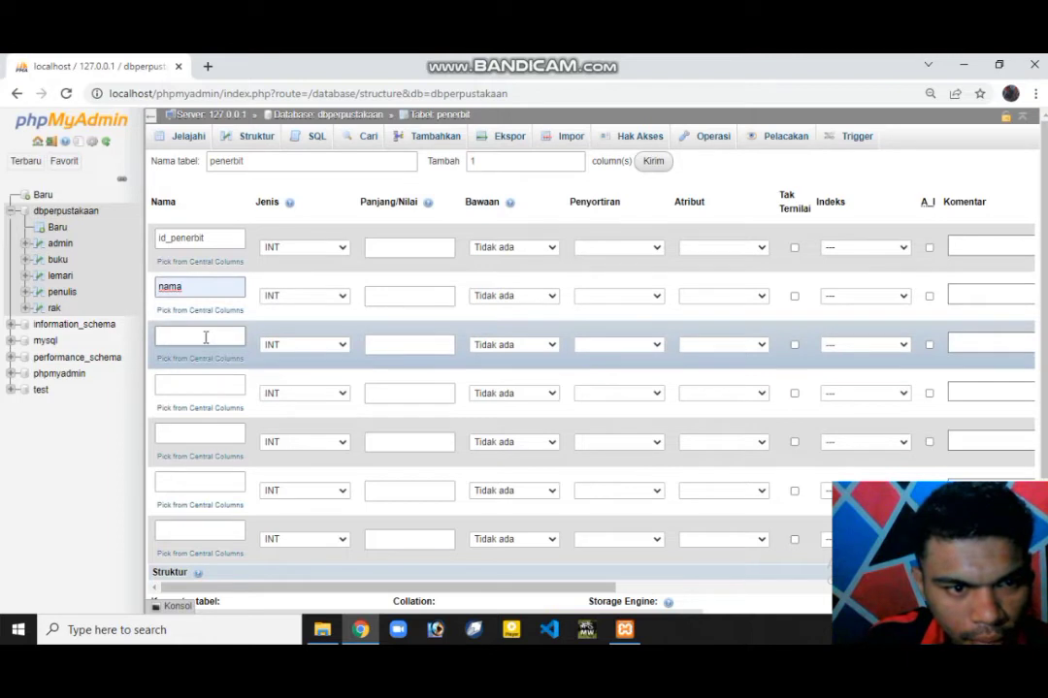
# Name the third and fourth columns of the penerbit table alamat and kota
pyautogui.click(206, 336)
pyautogui.write('ala')
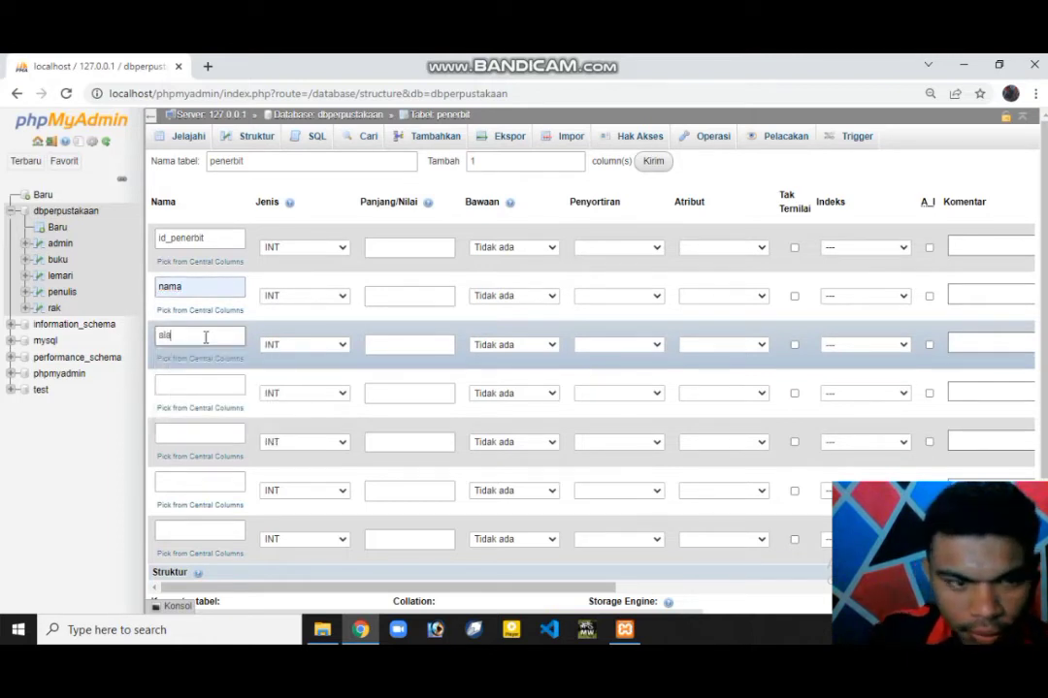
pyautogui.write('m')
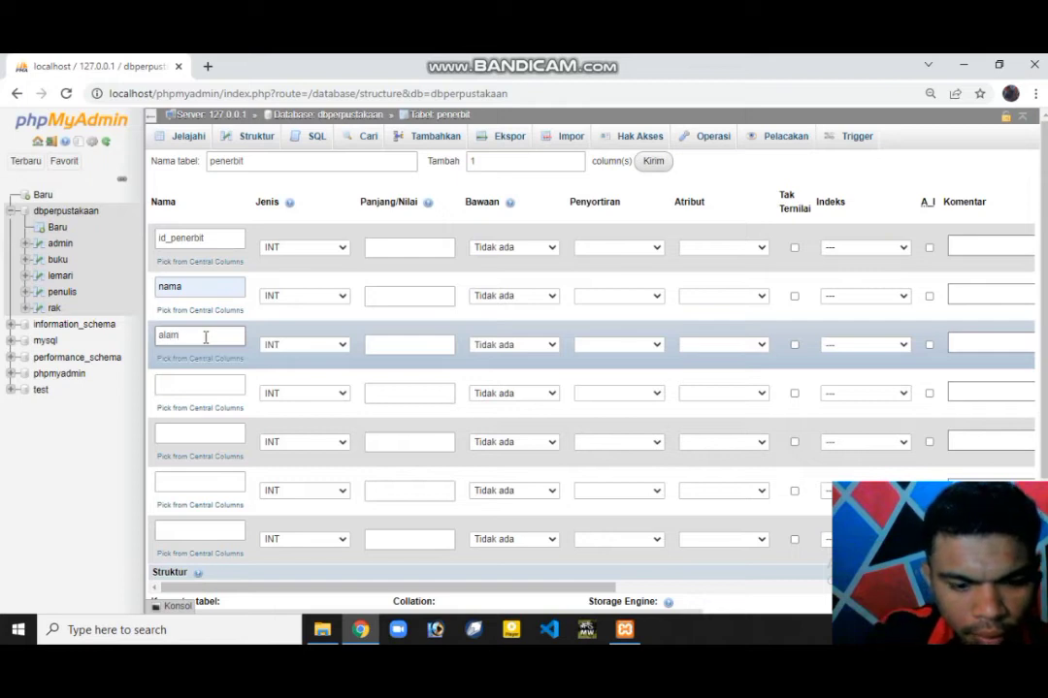
pyautogui.write('at')
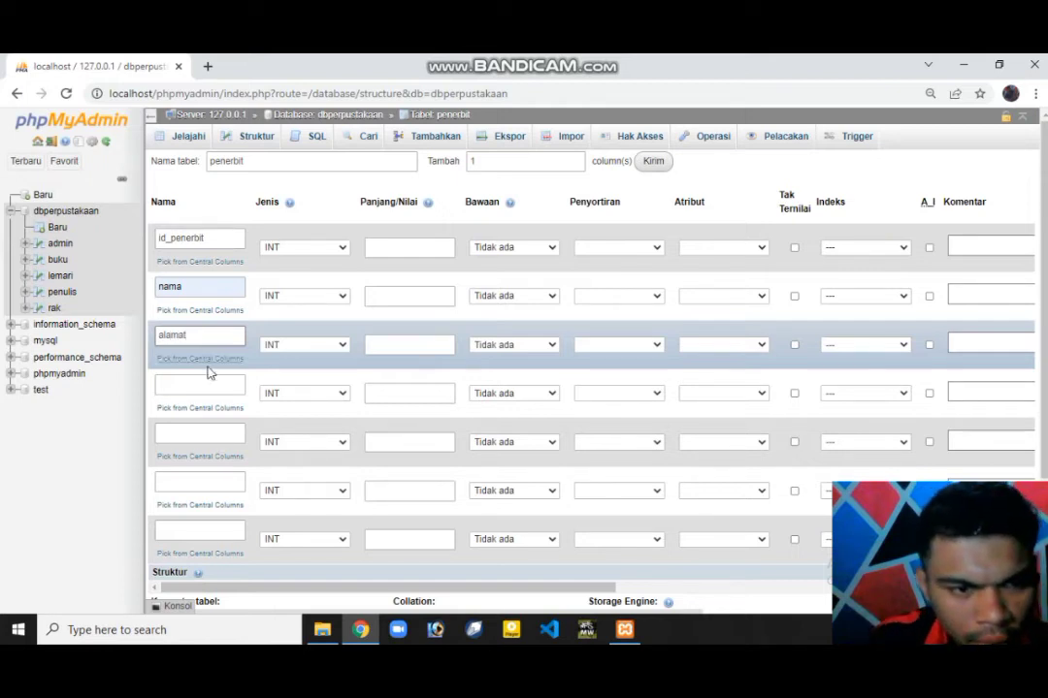
pyautogui.click(207, 383)
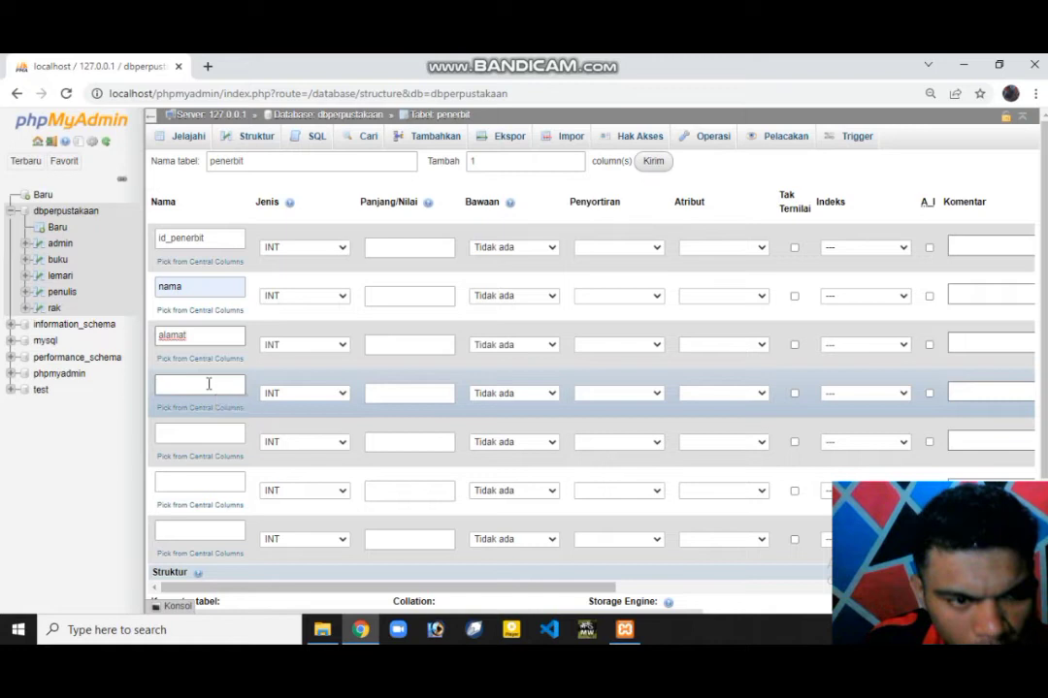
pyautogui.click(208, 383)
pyautogui.write('kota')
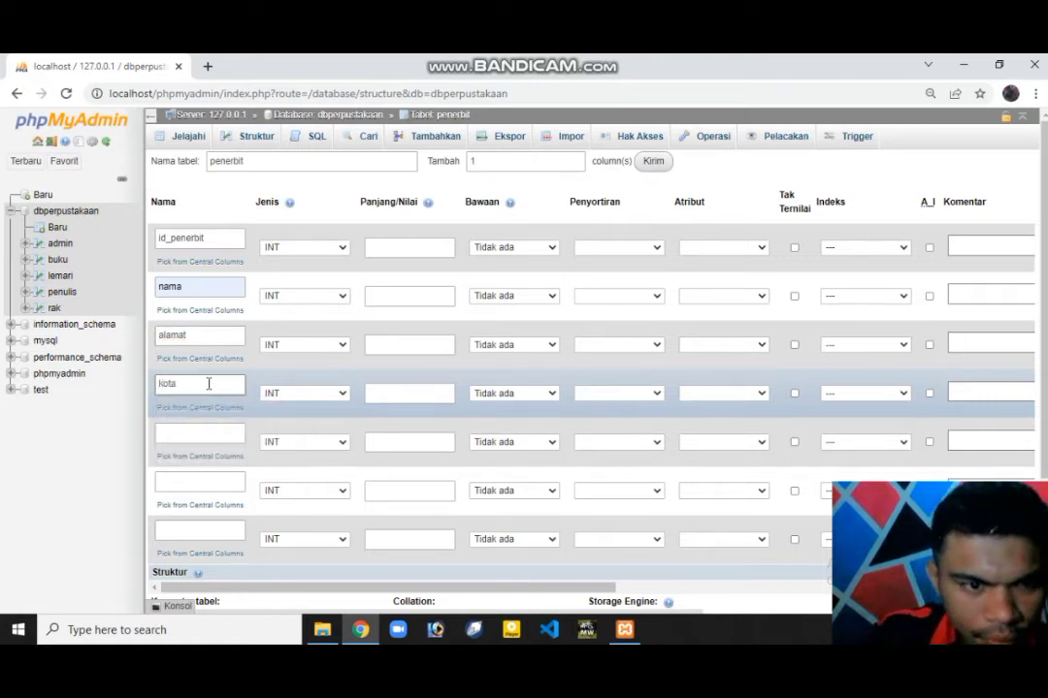
# Name the fifth and sixth columns of the penerbit table email and telepon
pyautogui.click(208, 430)
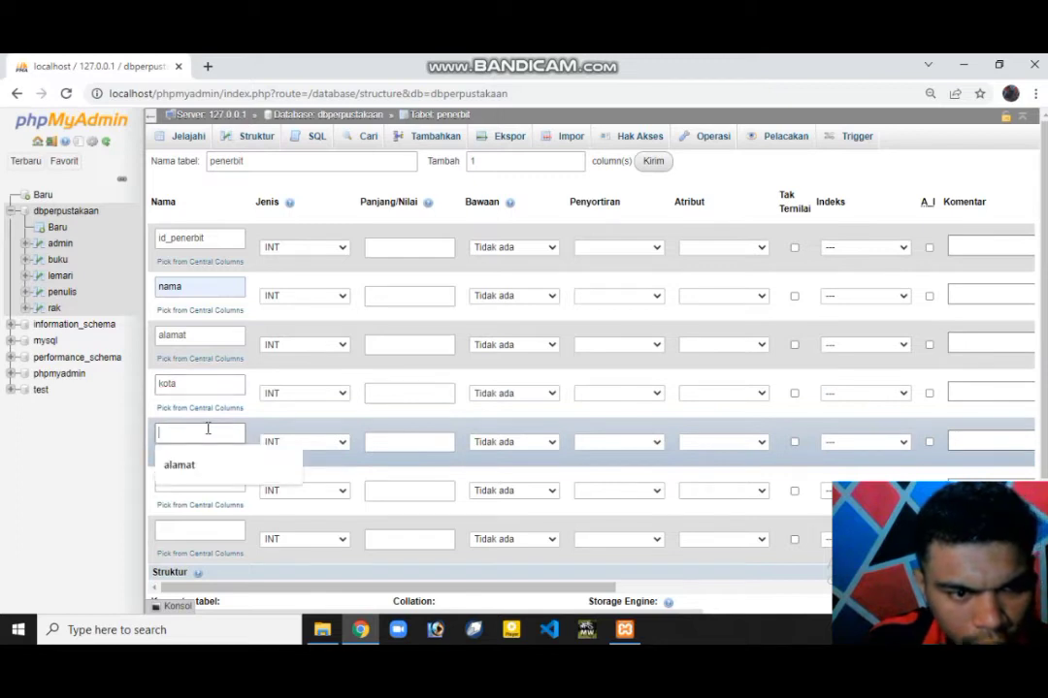
pyautogui.write('email')
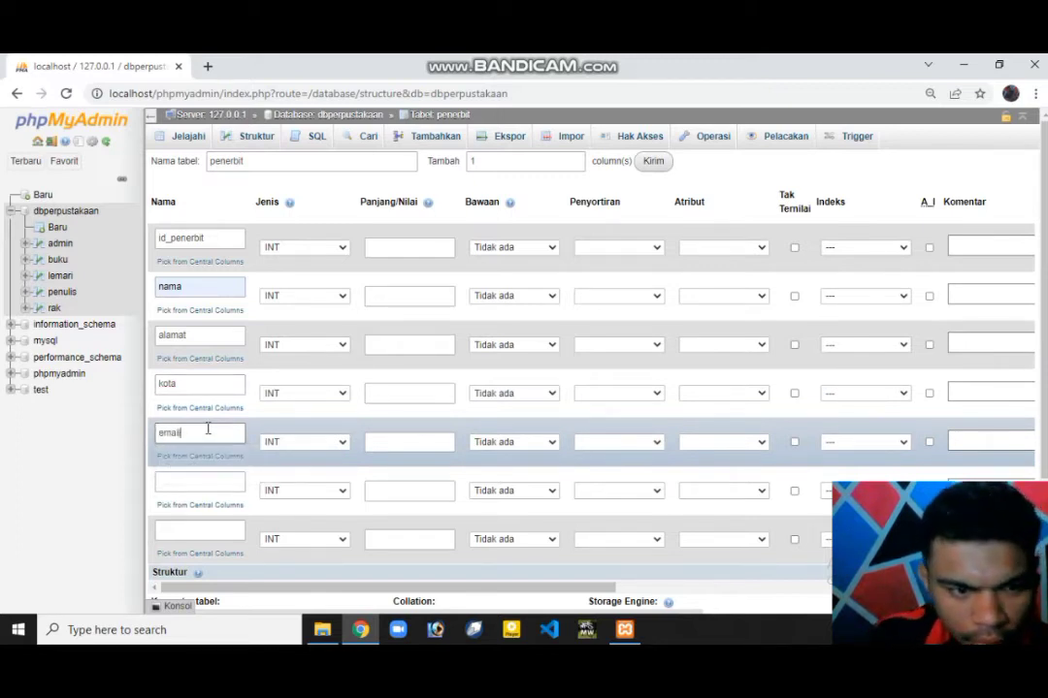
pyautogui.click(201, 478)
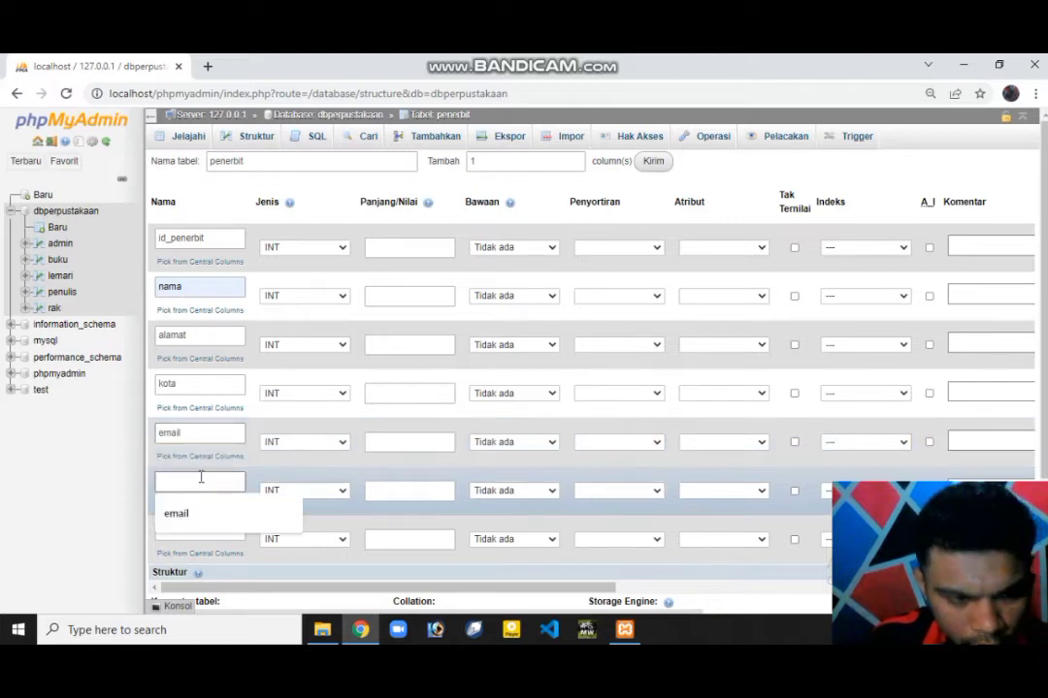
pyautogui.write('t')
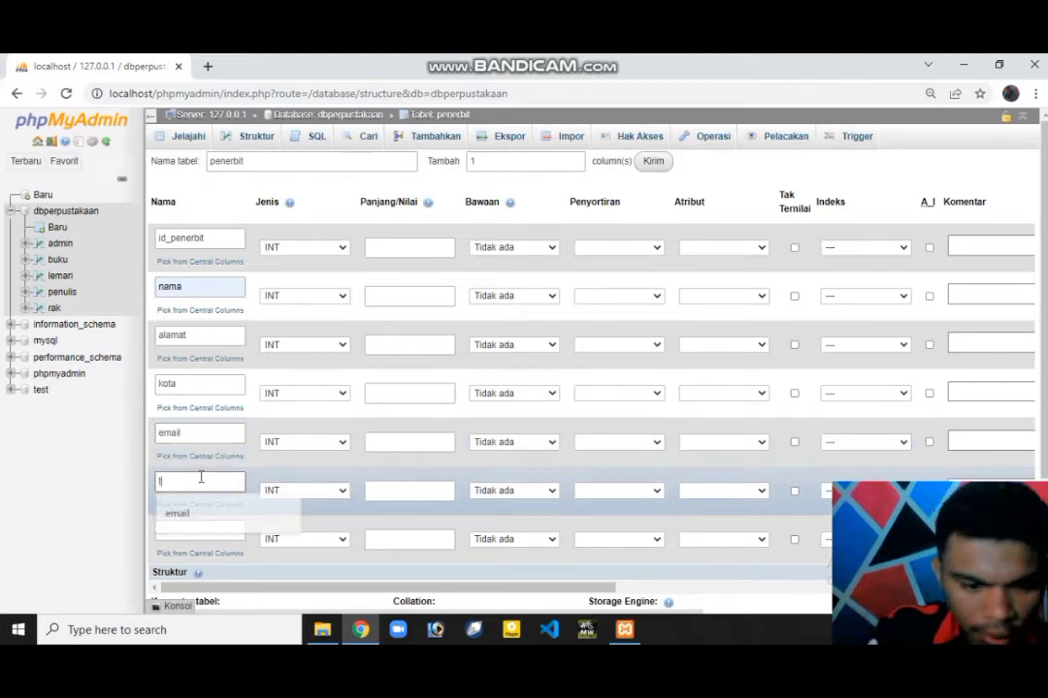
pyautogui.write('elepon')
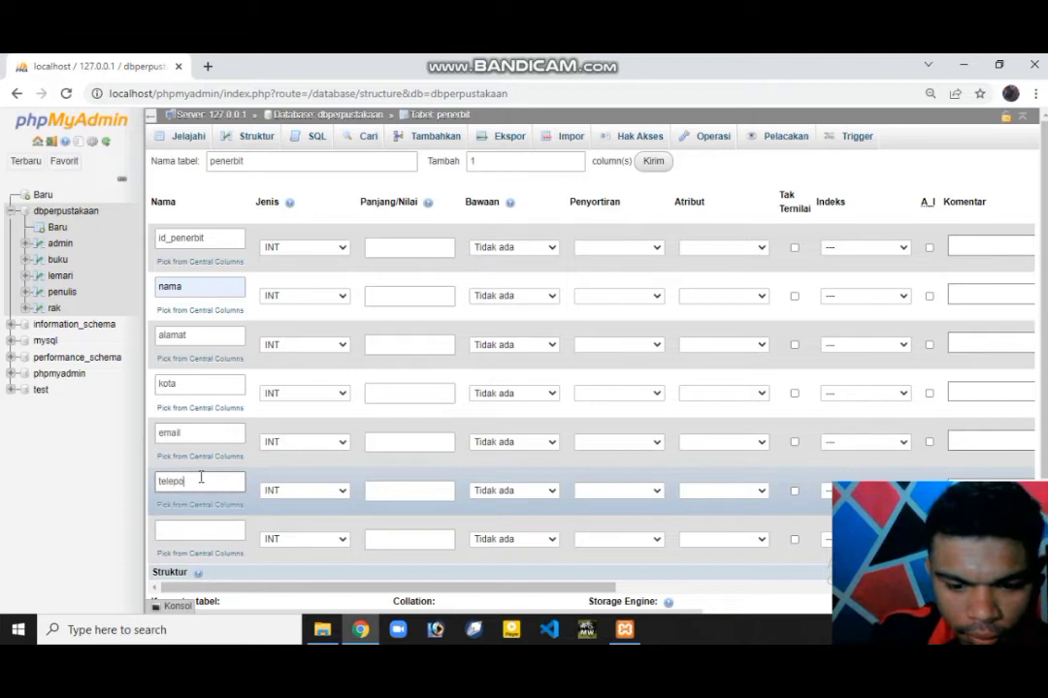
# Name the seventh column of the penerbit table status and set its type to CHAR with length 1
pyautogui.click(214, 536)
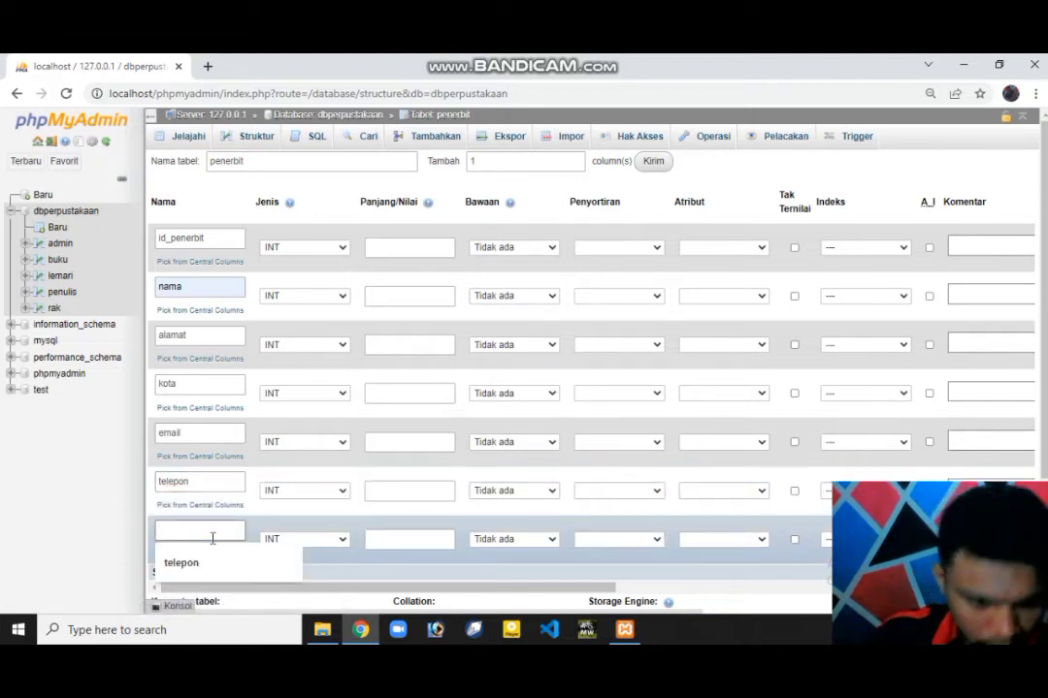
pyautogui.write('sta')
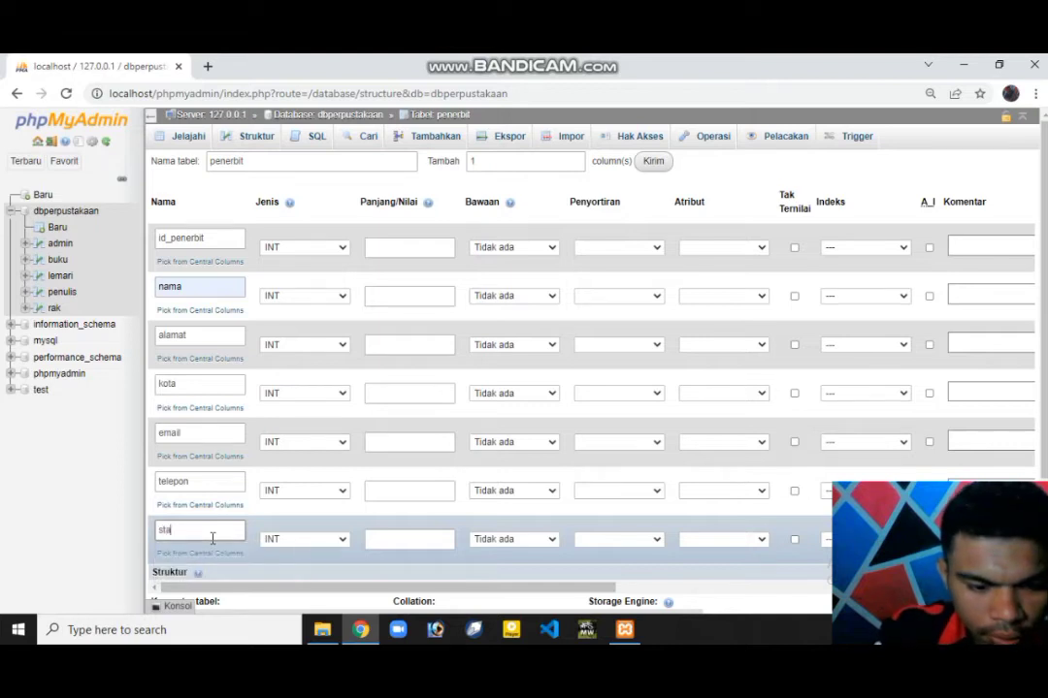
pyautogui.write('tus')
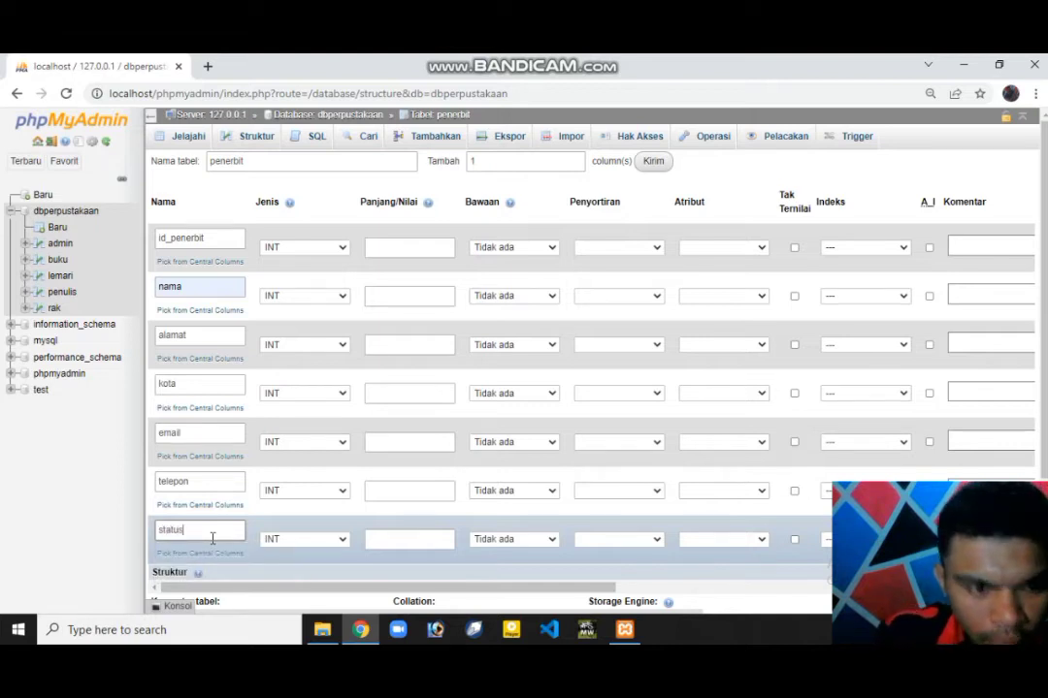
pyautogui.click(342, 541)
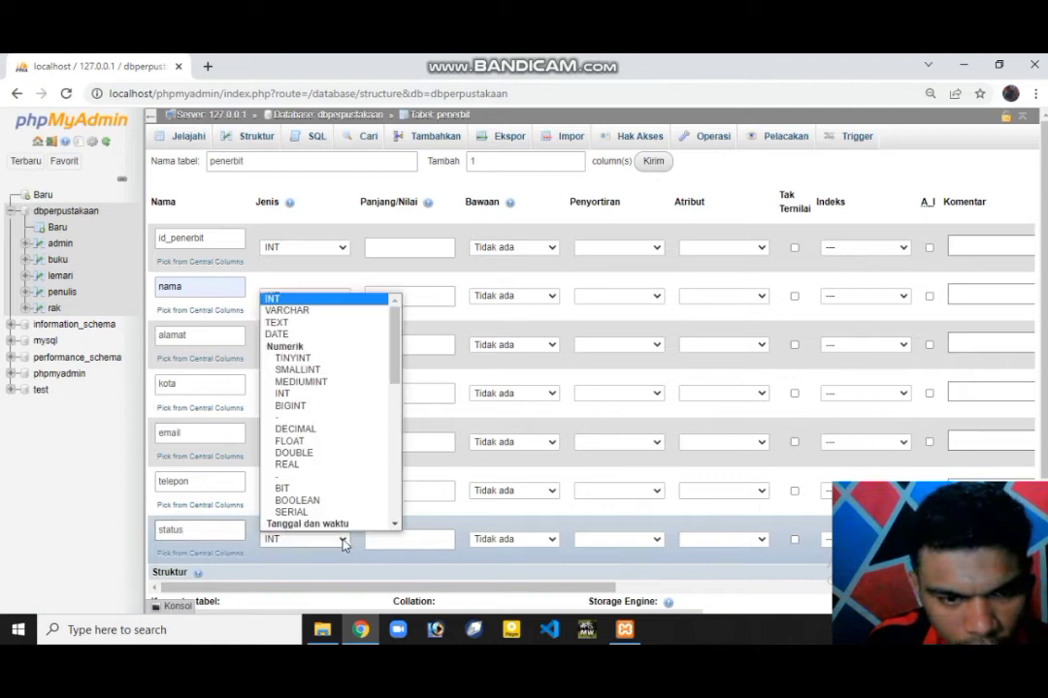
pyautogui.click(397, 525)
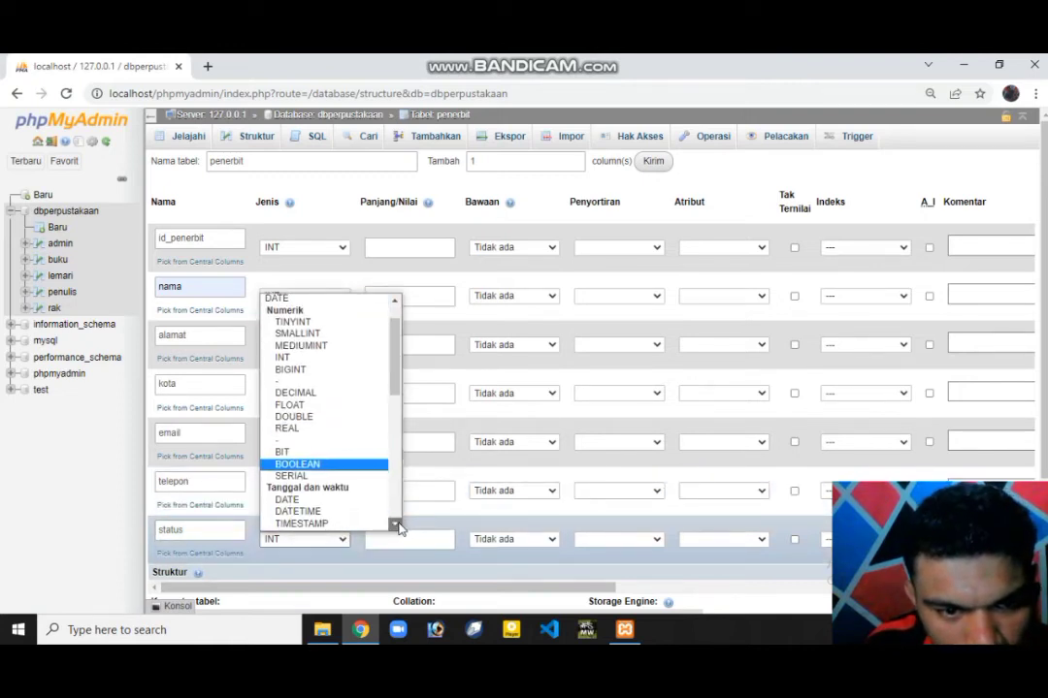
pyautogui.scroll(-3, 396, 525)
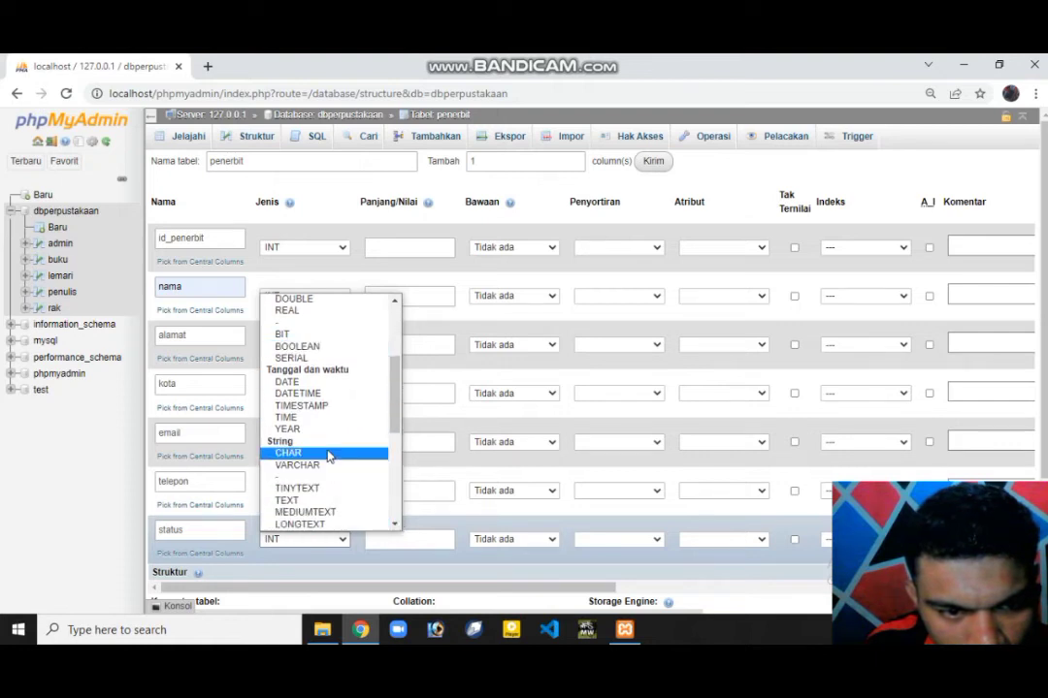
pyautogui.click(328, 454)
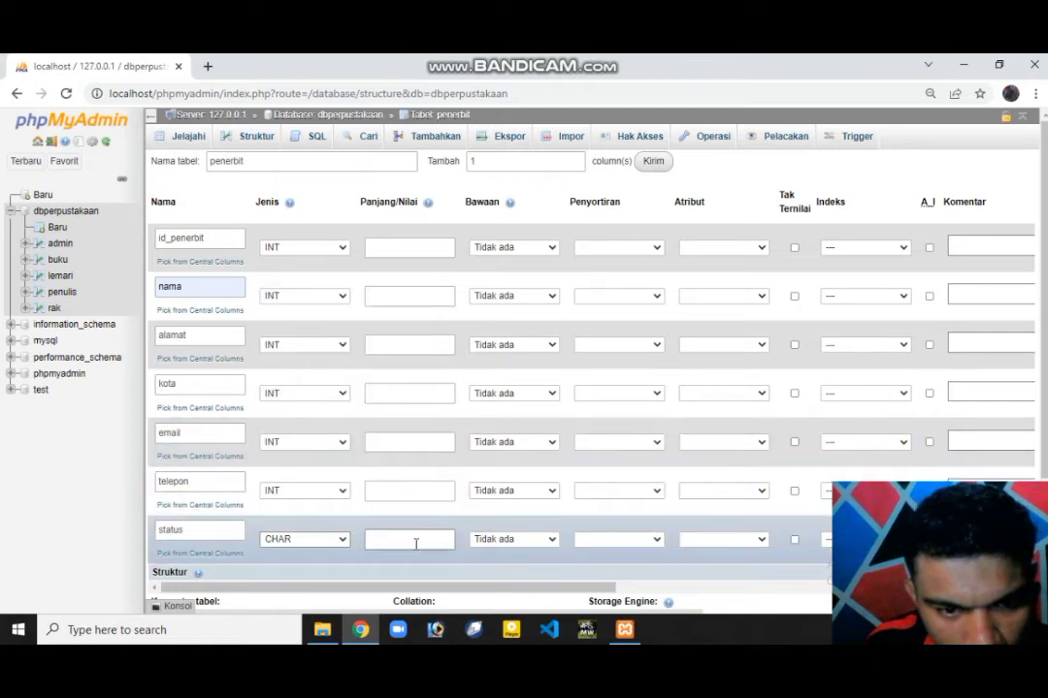
pyautogui.click(415, 540)
pyautogui.write('1')
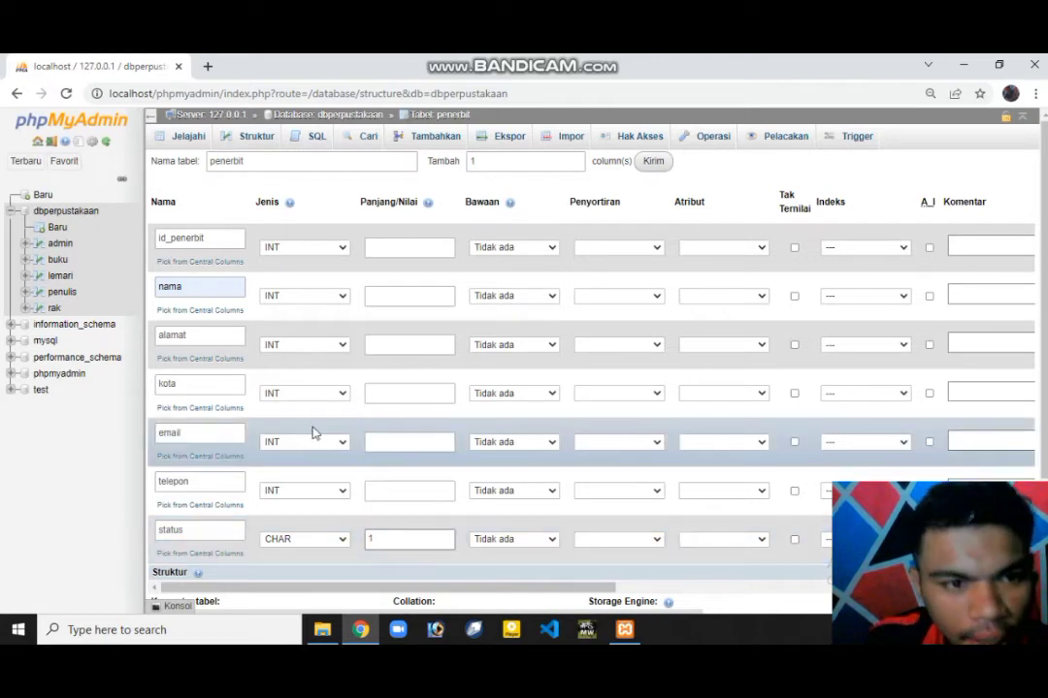
# Set the data type of the nama, alamat, kota, email and telepon columns to TEXT
pyautogui.click(340, 299)
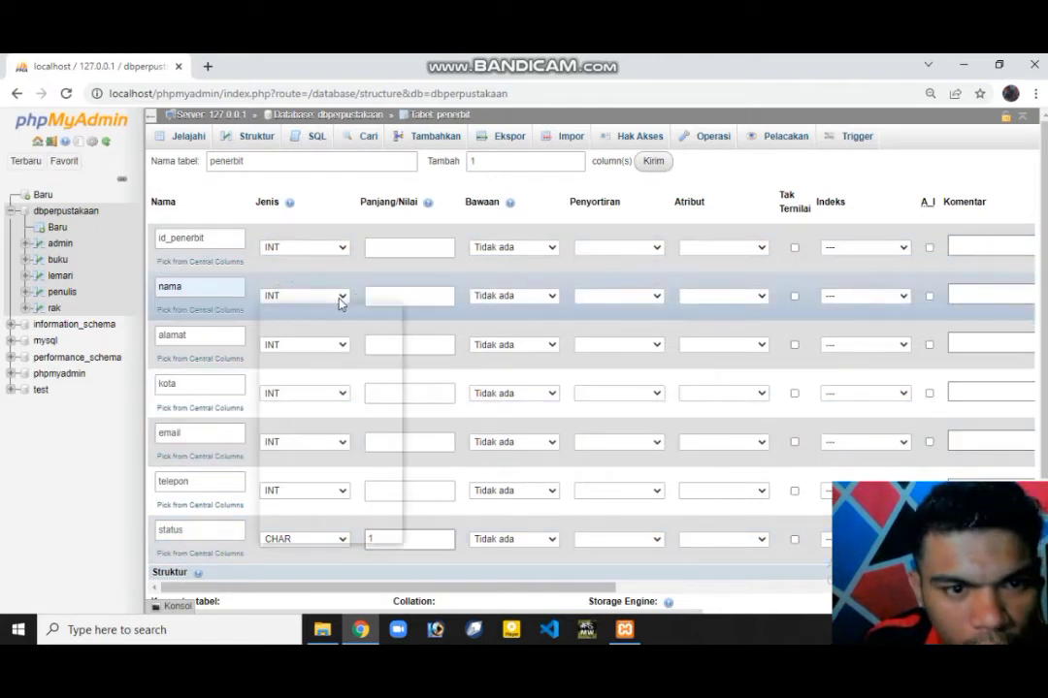
pyautogui.click(335, 331)
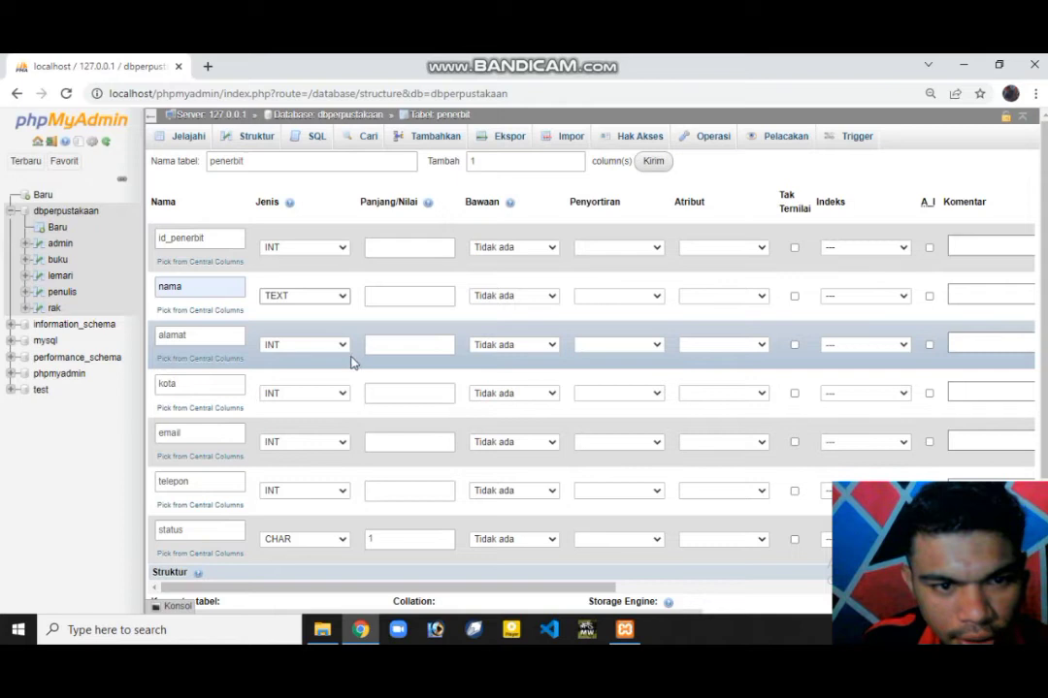
pyautogui.click(341, 345)
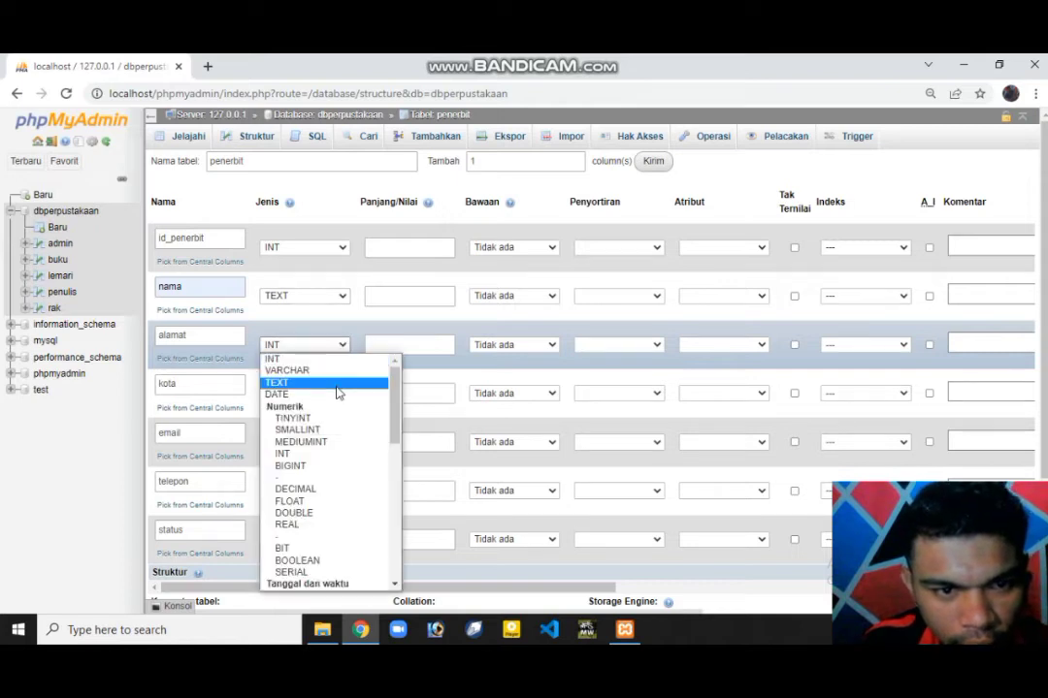
pyautogui.click(338, 388)
pyautogui.click(347, 392)
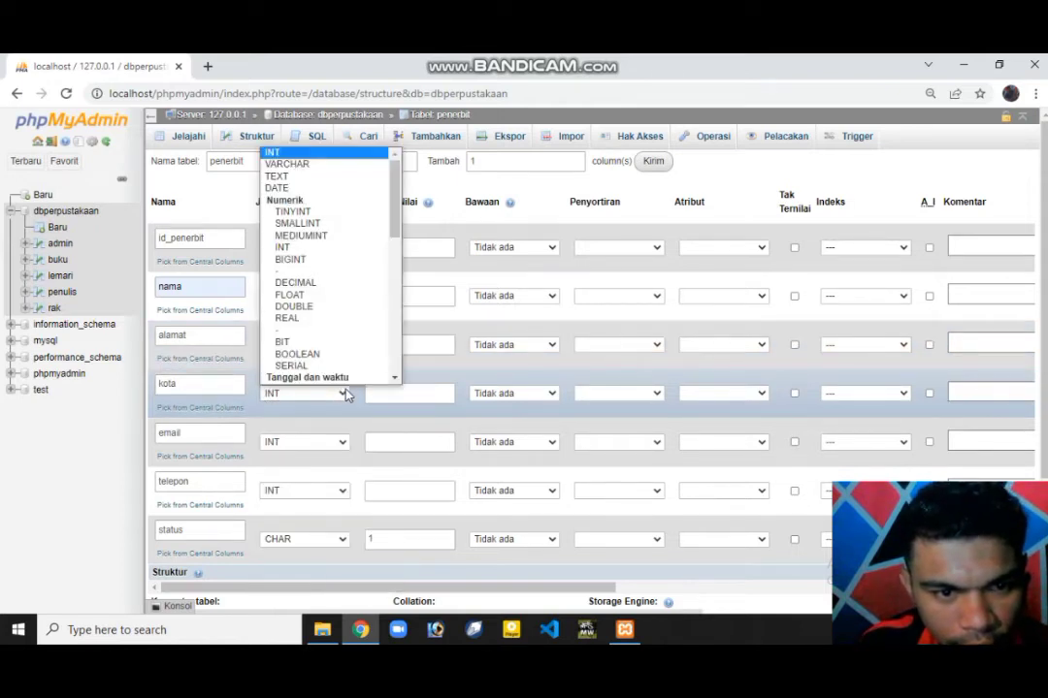
pyautogui.click(341, 184)
pyautogui.click(342, 444)
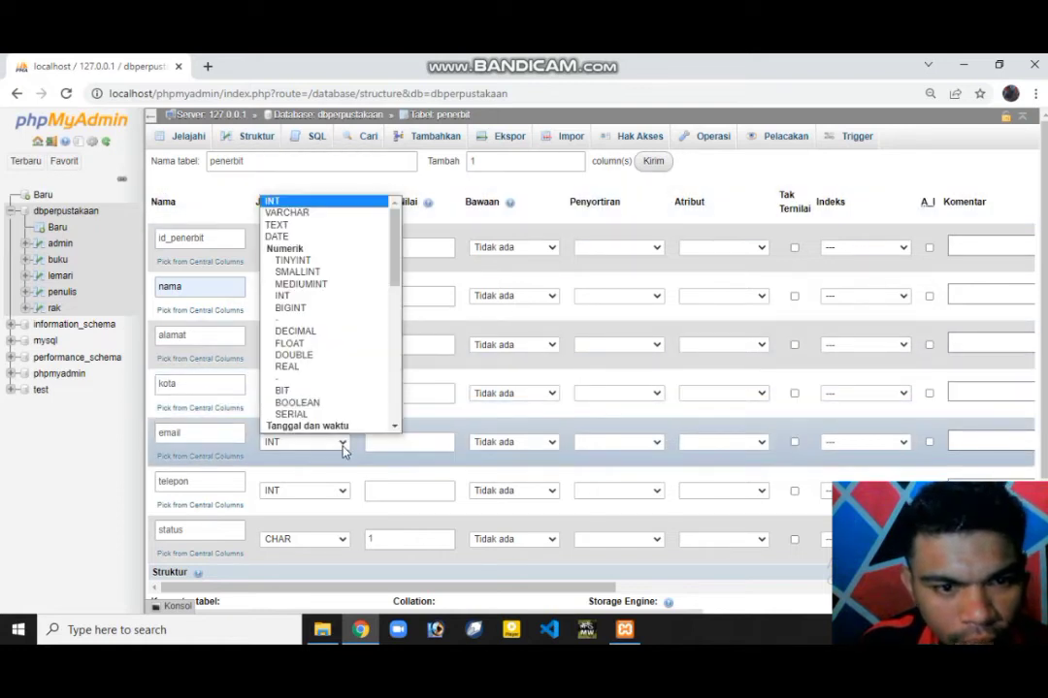
pyautogui.click(330, 225)
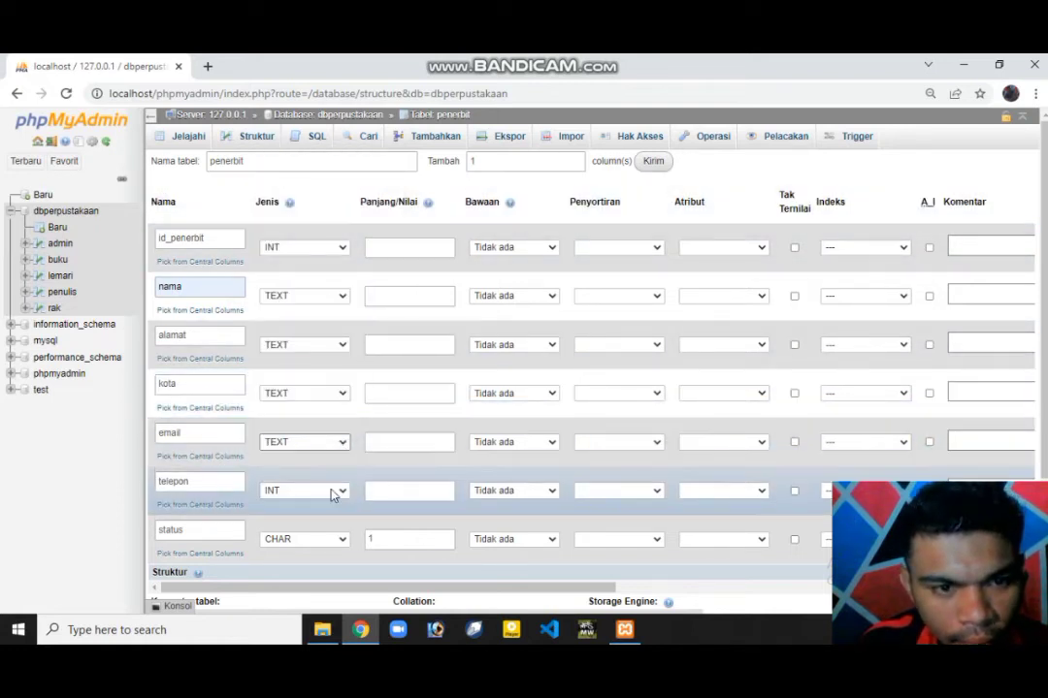
pyautogui.click(342, 495)
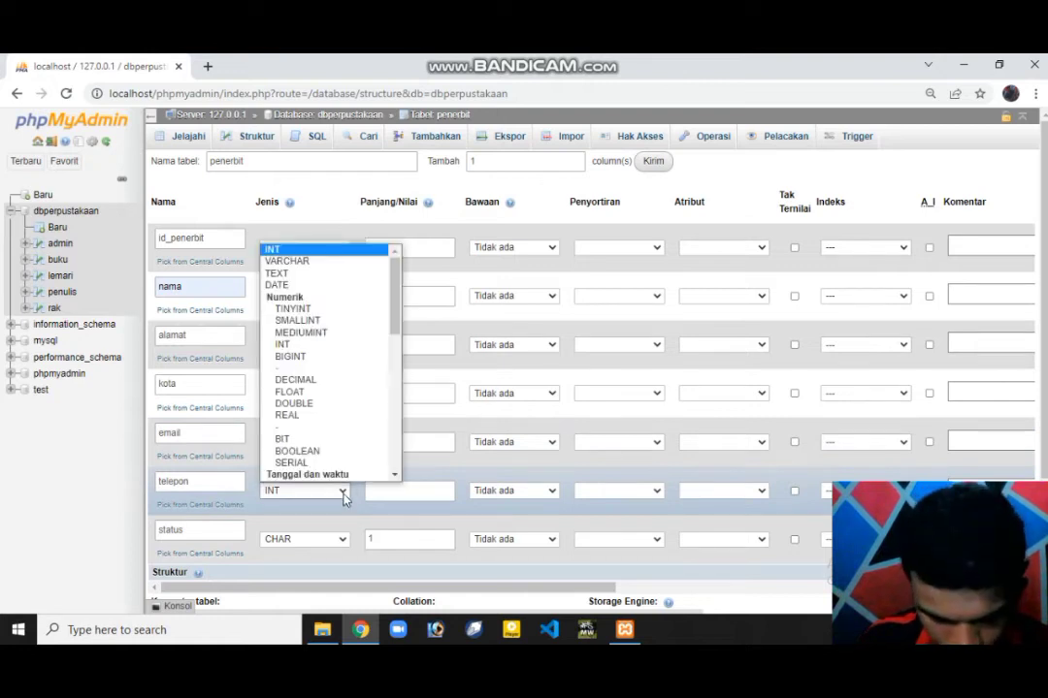
pyautogui.click(339, 273)
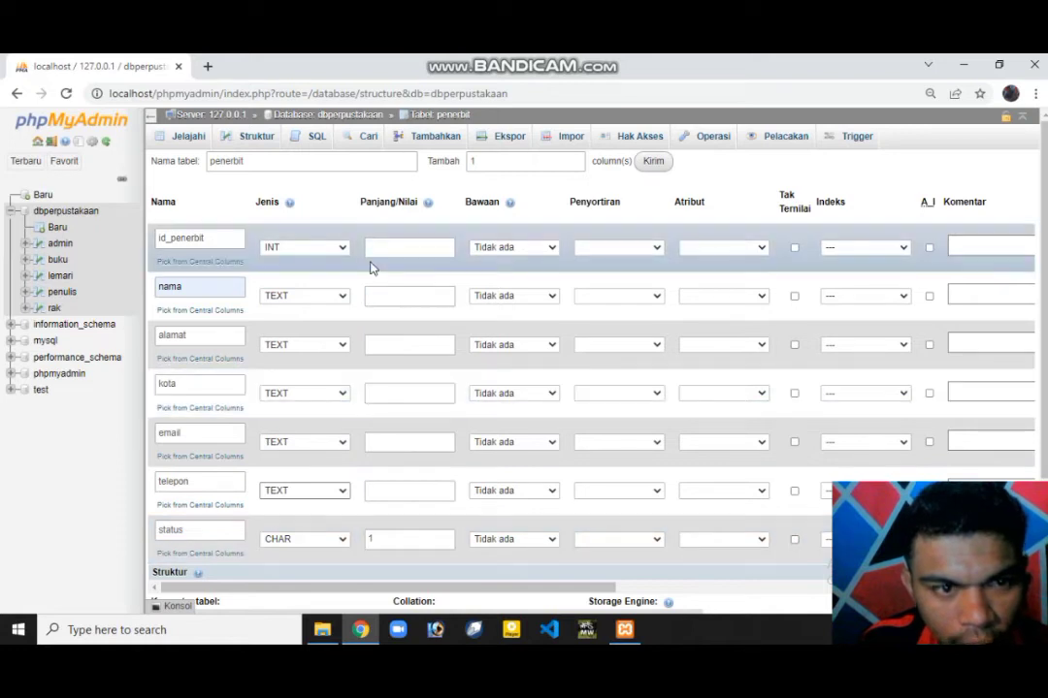
# Make id_penerbit the auto-increment primary key and save the penerbit table
pyautogui.click(929, 249)
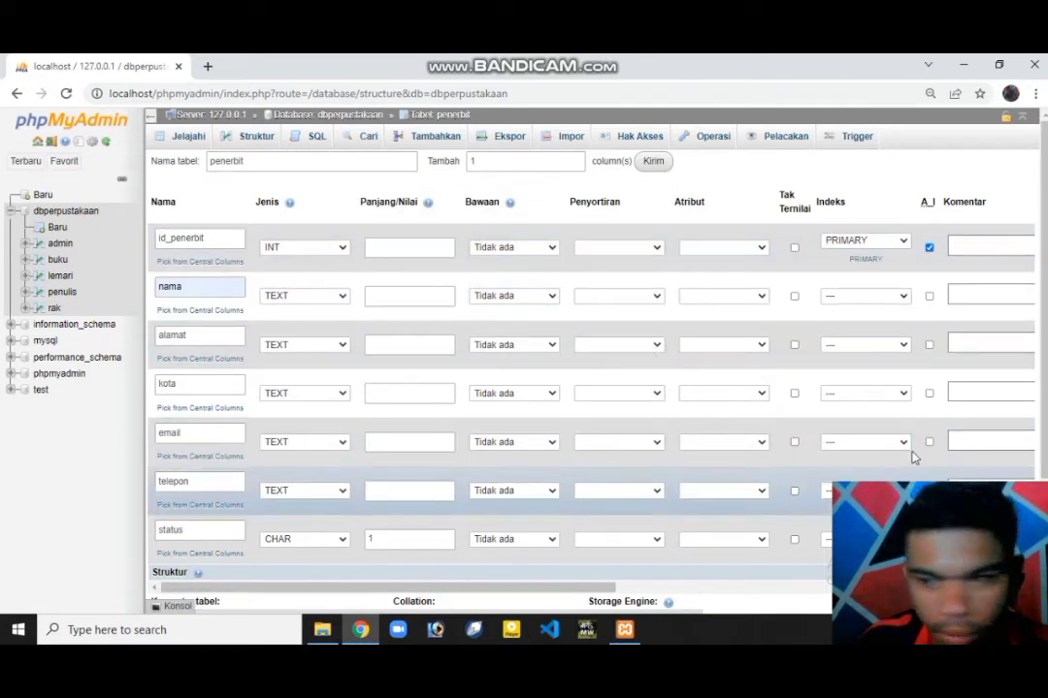
pyautogui.scroll(-3, 531, 523)
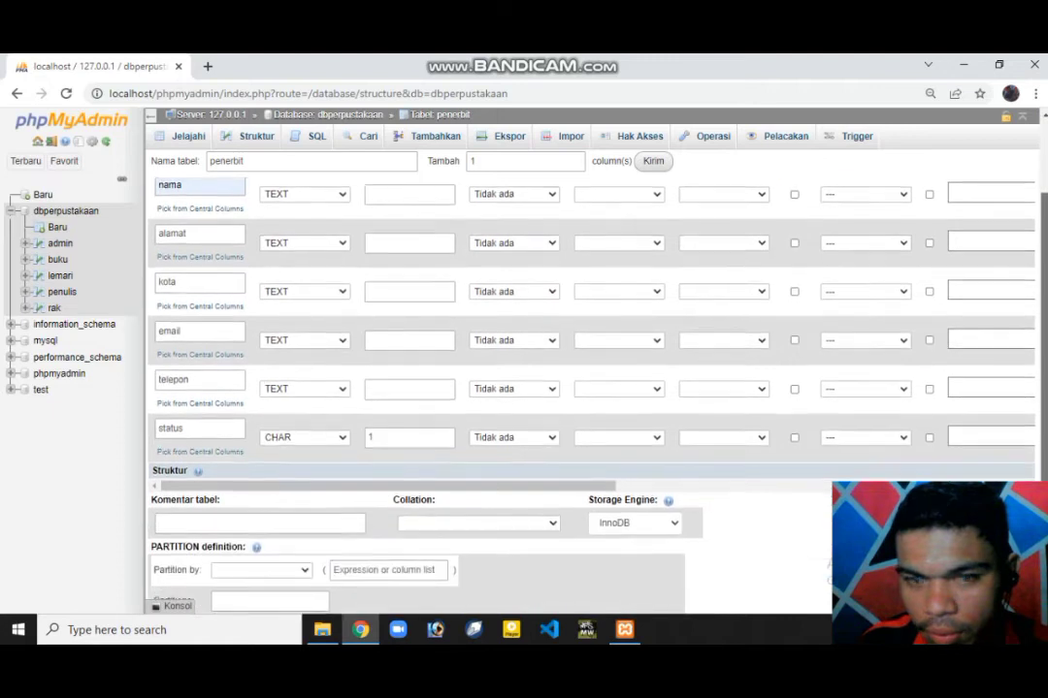
pyautogui.click(255, 582)
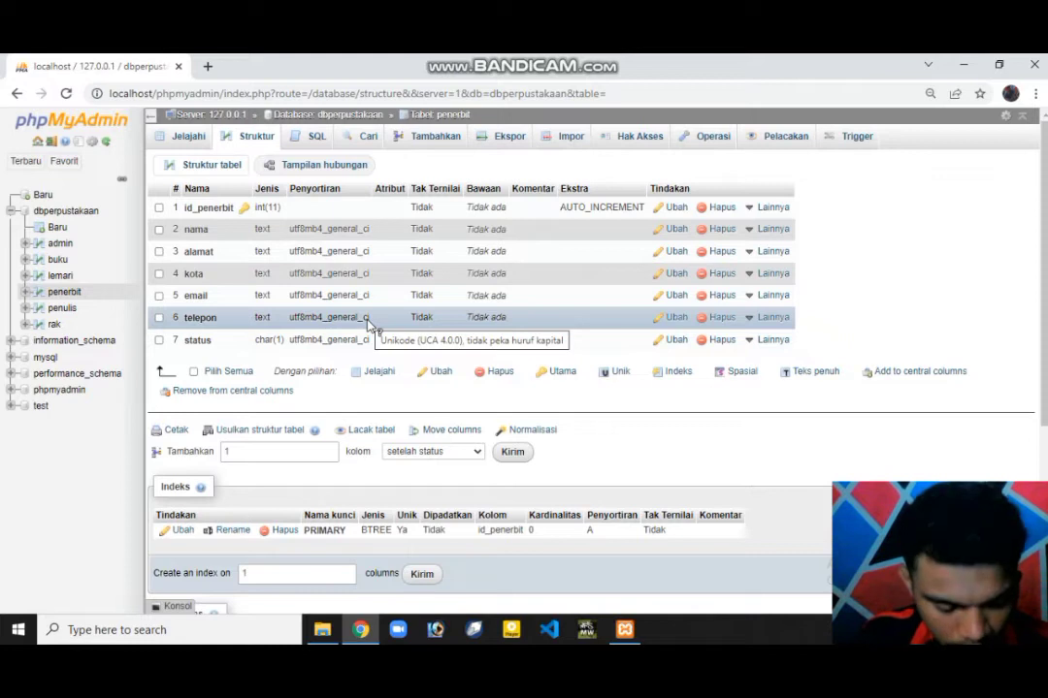
# Create a new table named jenis with 2 columns in the dbperpustakaan database
pyautogui.click(342, 116)
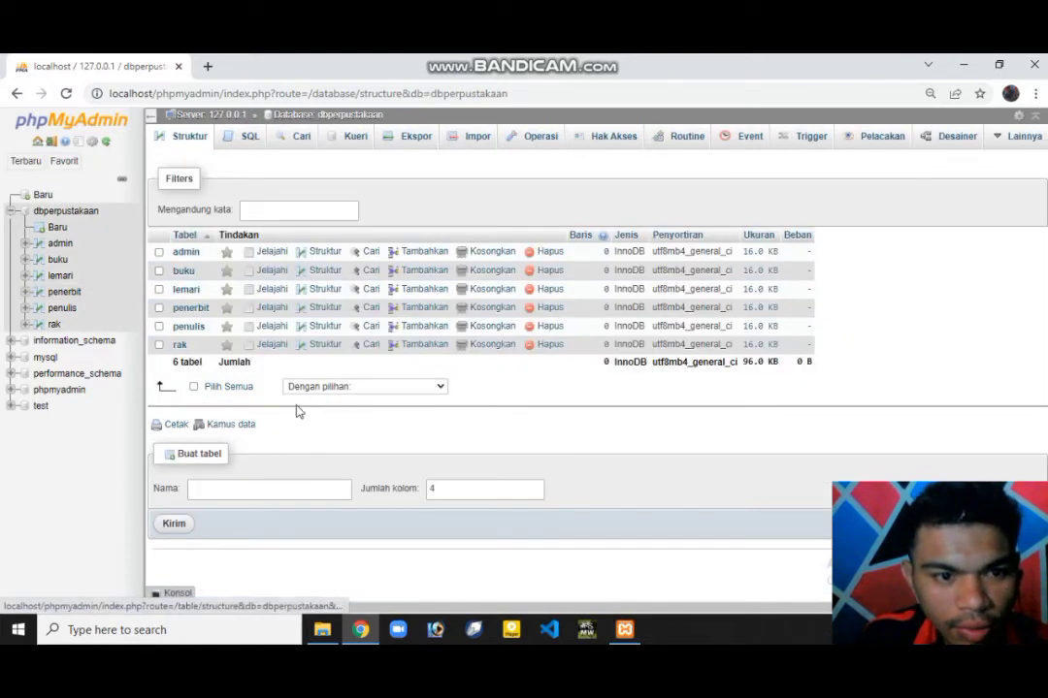
pyautogui.click(268, 488)
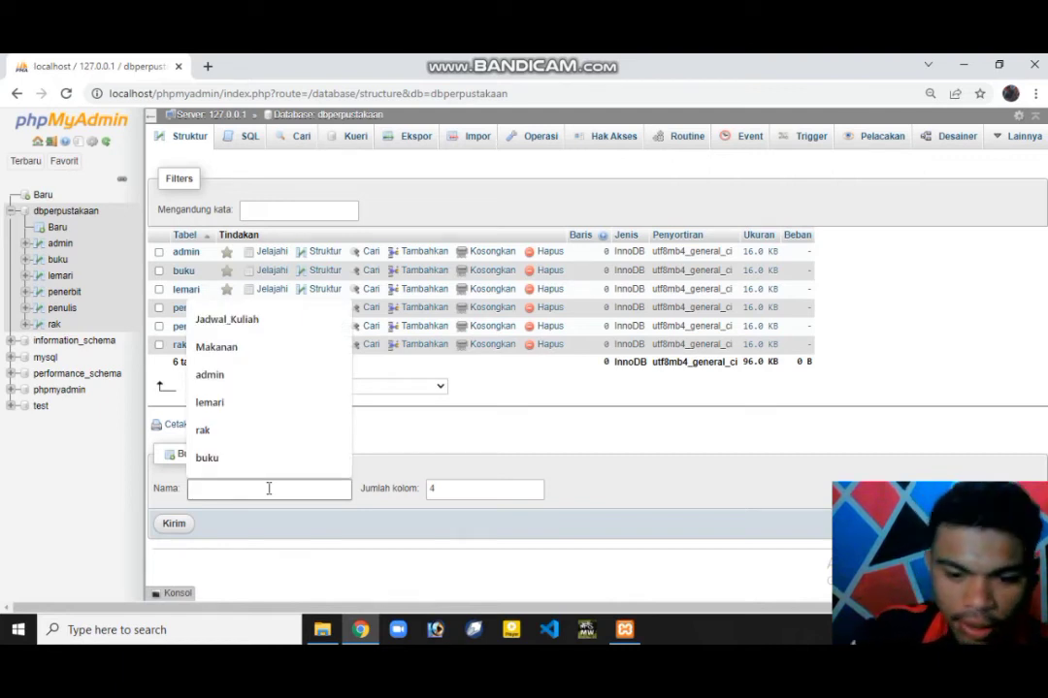
pyautogui.write('jenis')
pyautogui.click(457, 495)
pyautogui.press('BackSpace')
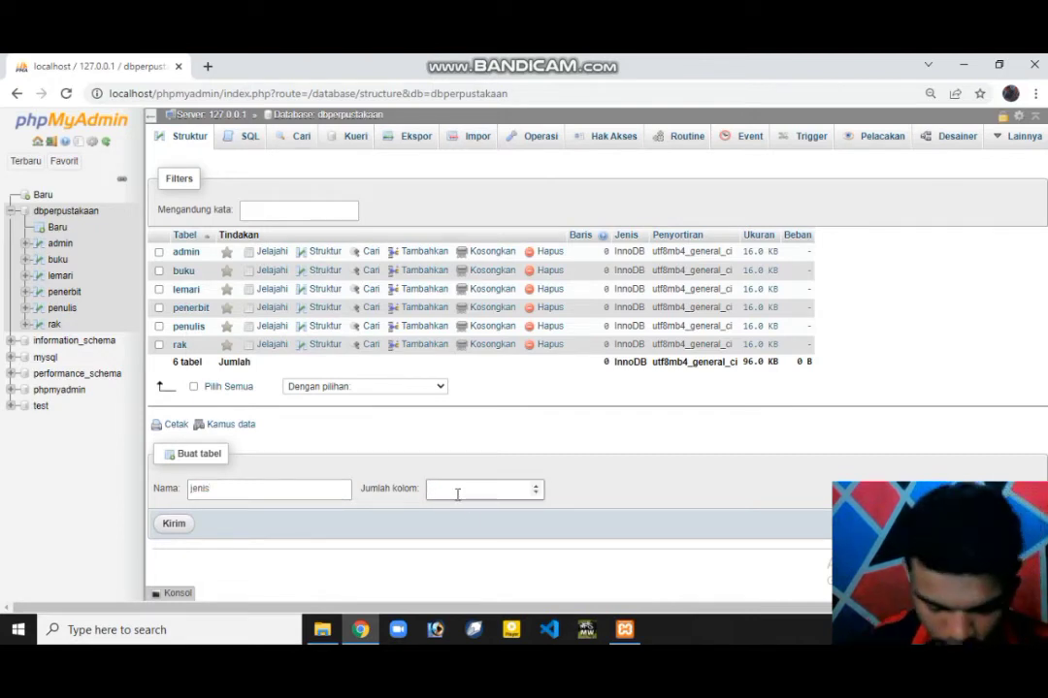
pyautogui.write('2')
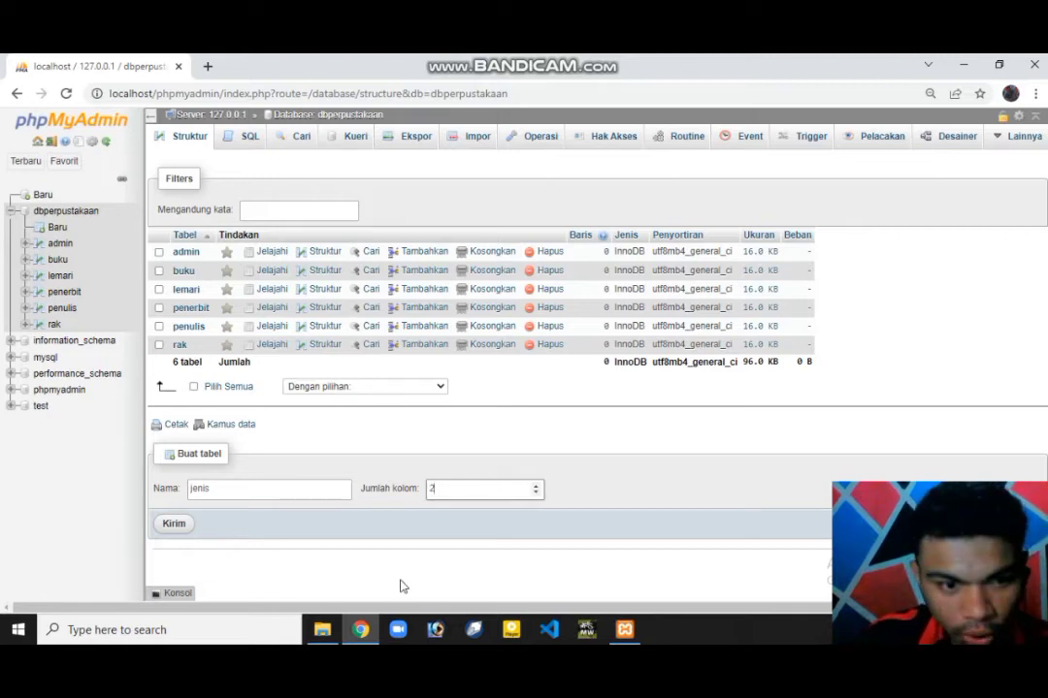
pyautogui.click(177, 524)
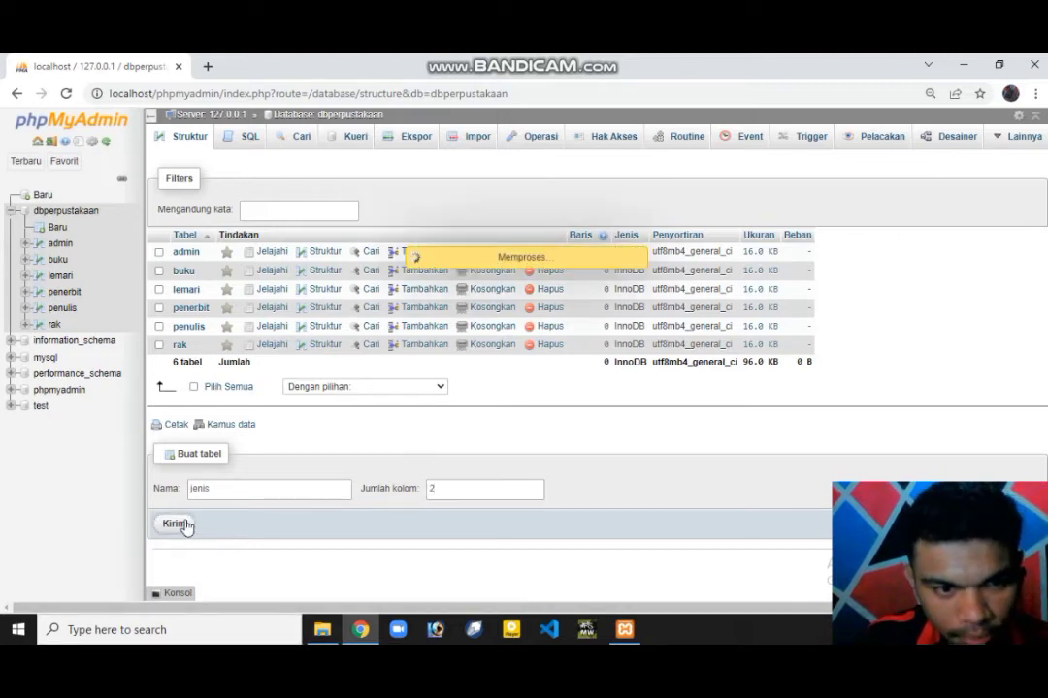
# Name the two columns of the jenis table id_jenisbuku and nama
pyautogui.click(184, 241)
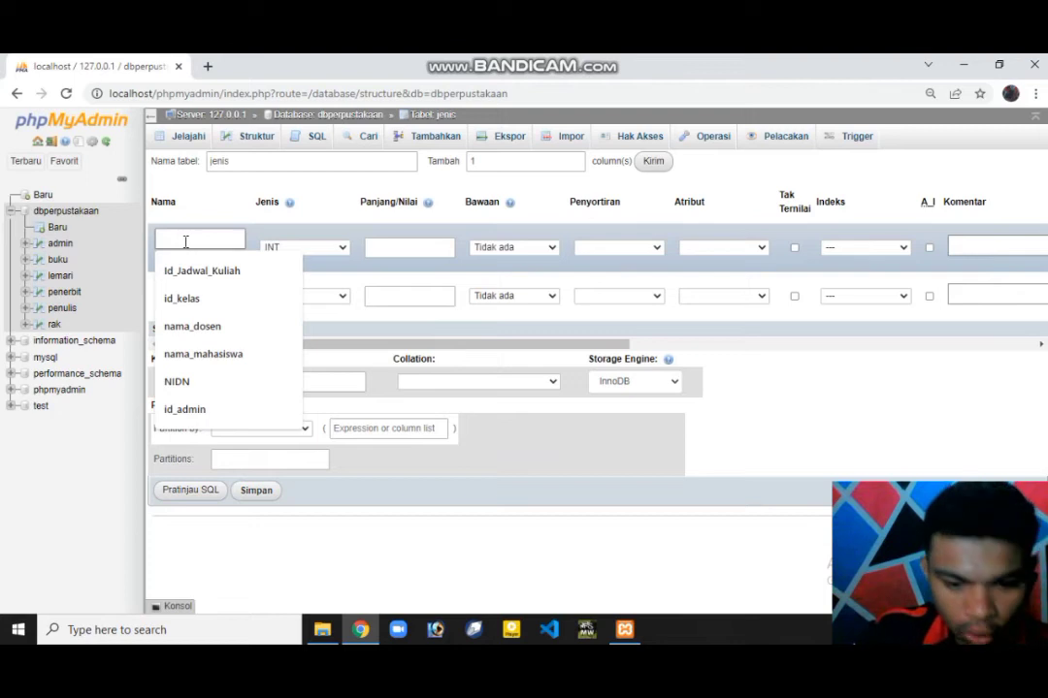
pyautogui.write('id_')
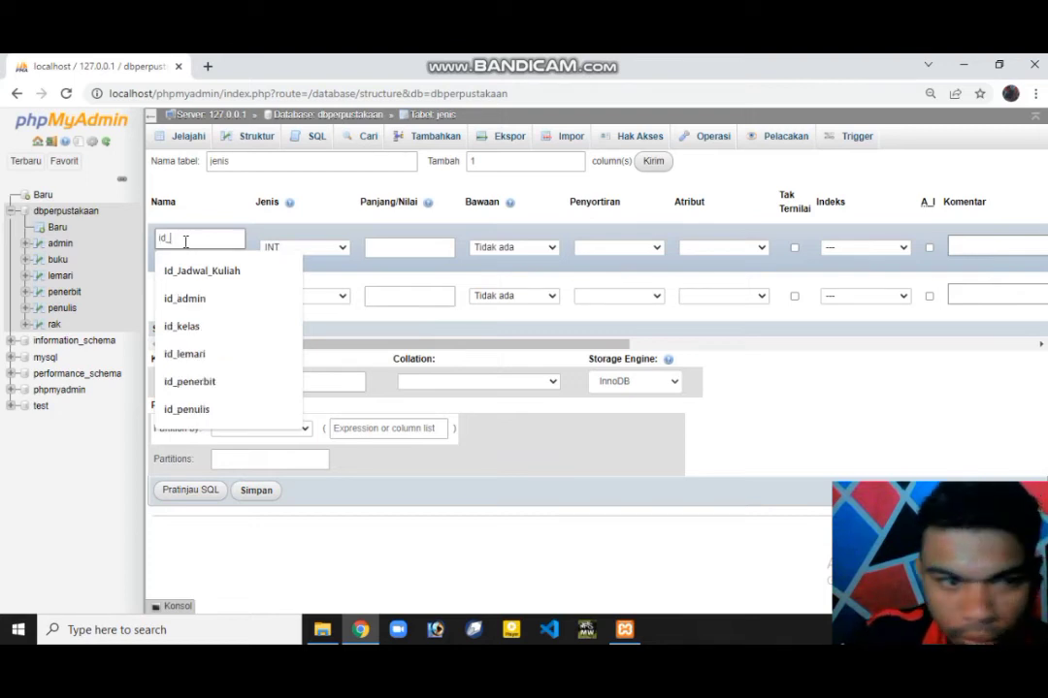
pyautogui.write('je')
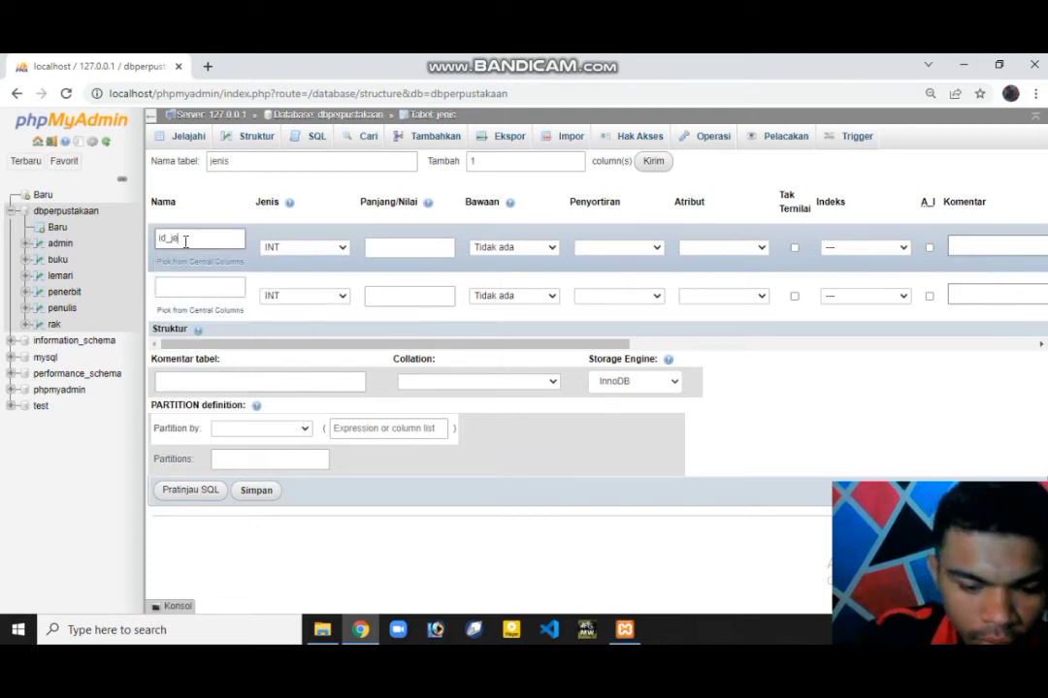
pyautogui.write('nisbuku')
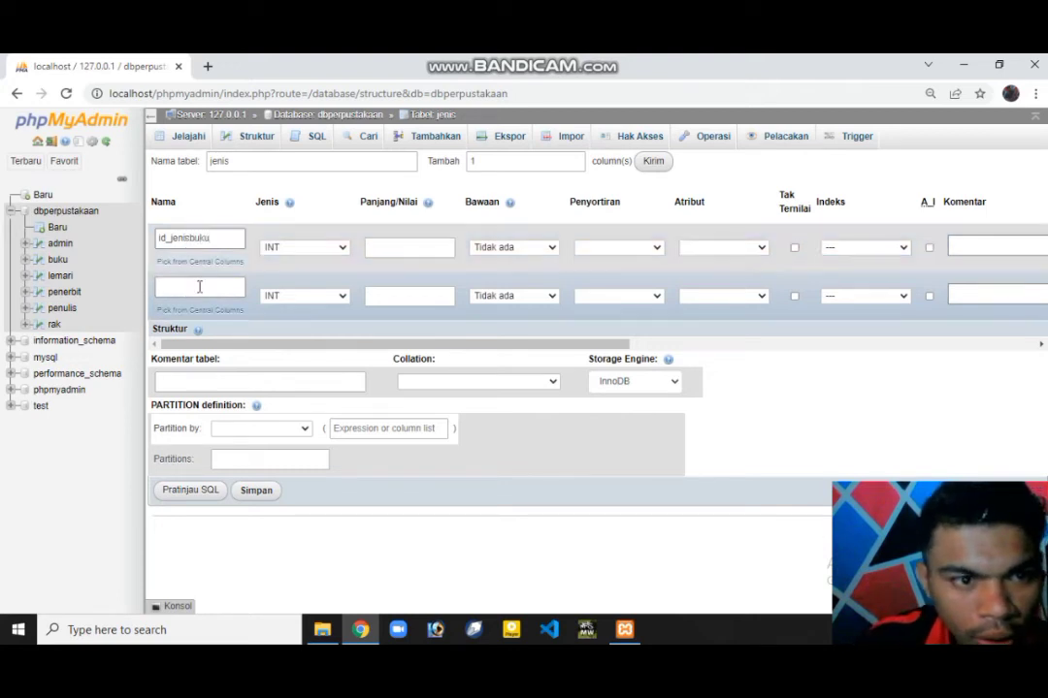
pyautogui.click(199, 287)
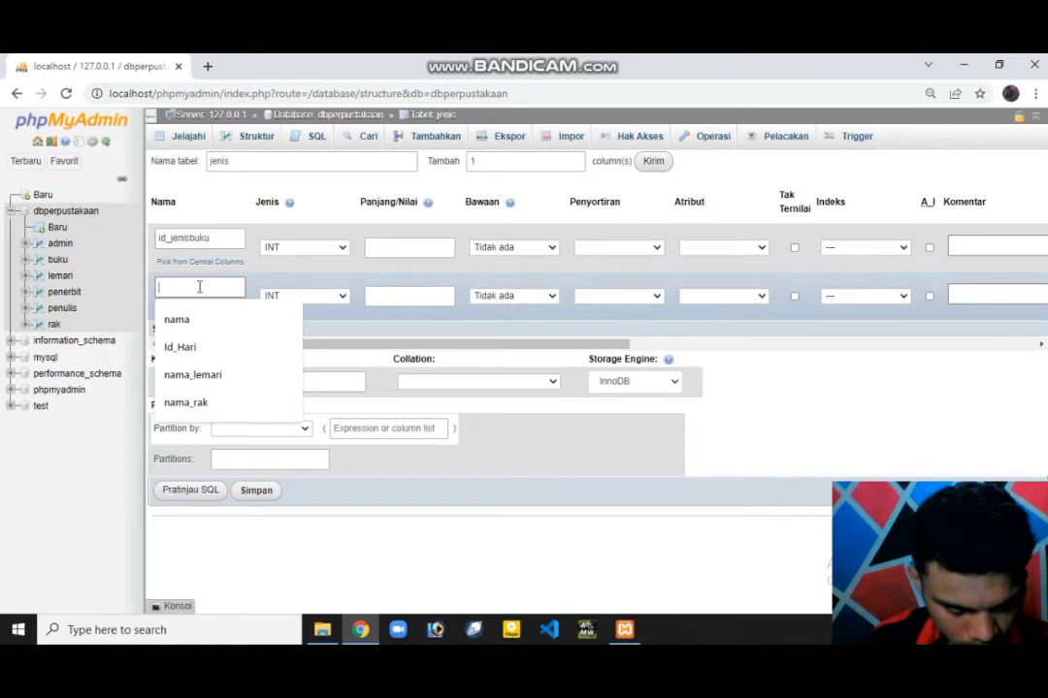
pyautogui.write('nama')
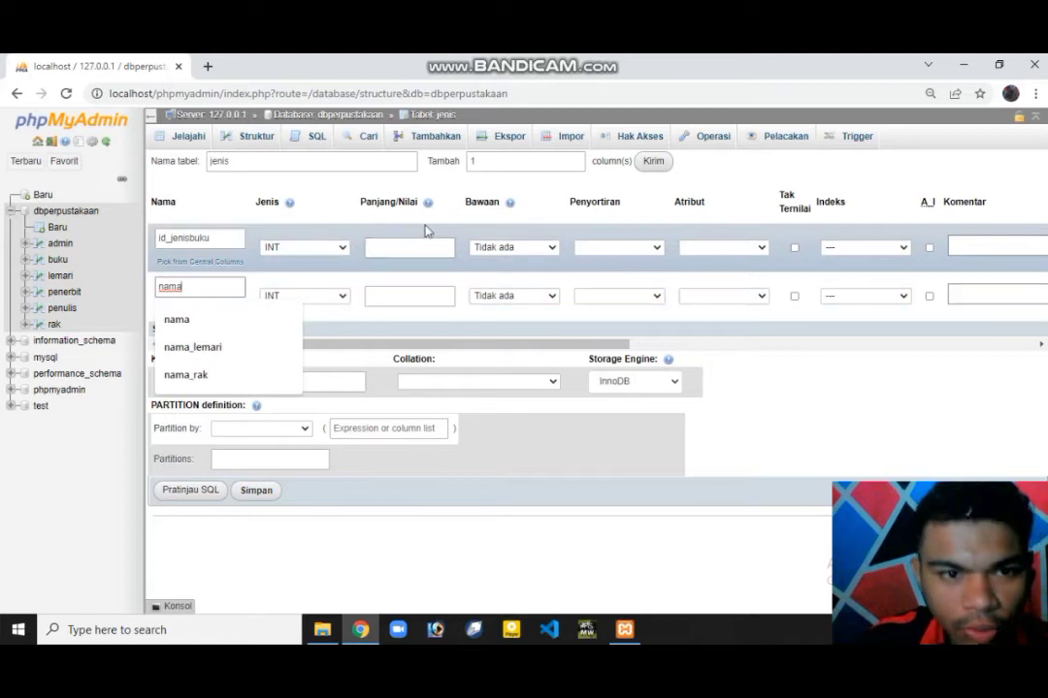
# Save the jenis table with id_jenisbuku as auto-increment primary key and nama as TEXT, returning to the database's table list
pyautogui.click(928, 249)
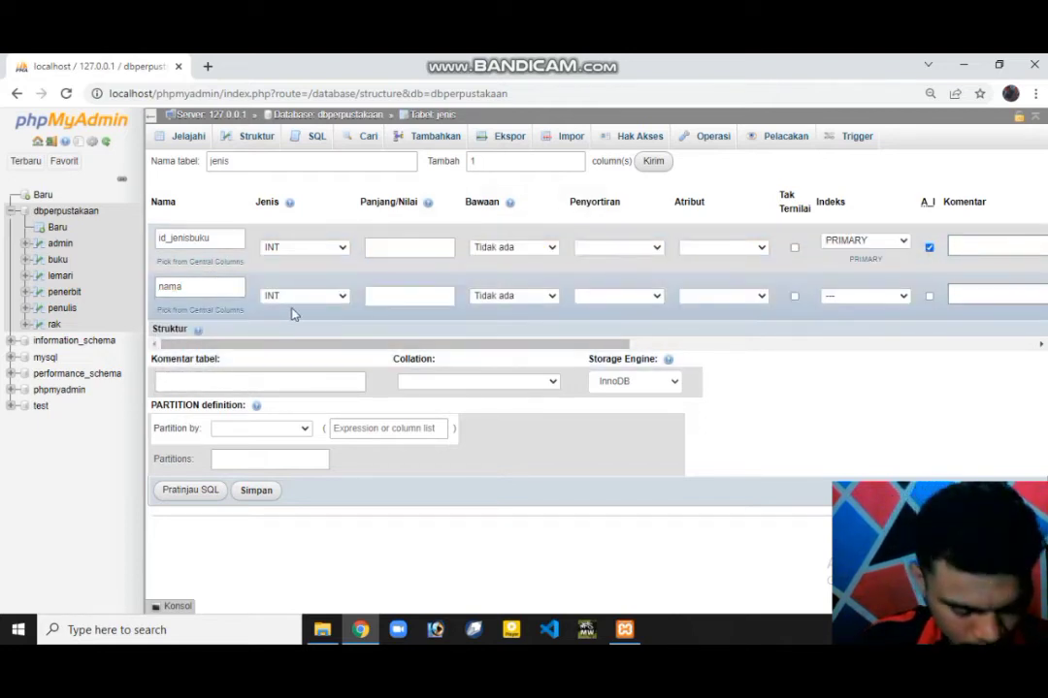
pyautogui.click(341, 298)
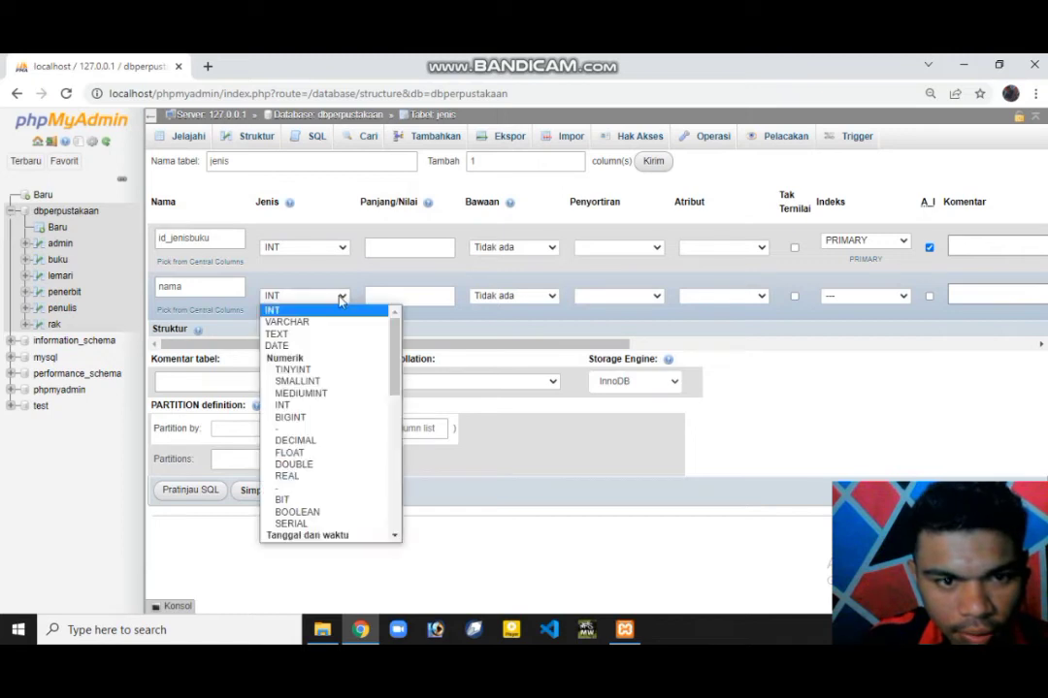
pyautogui.click(332, 334)
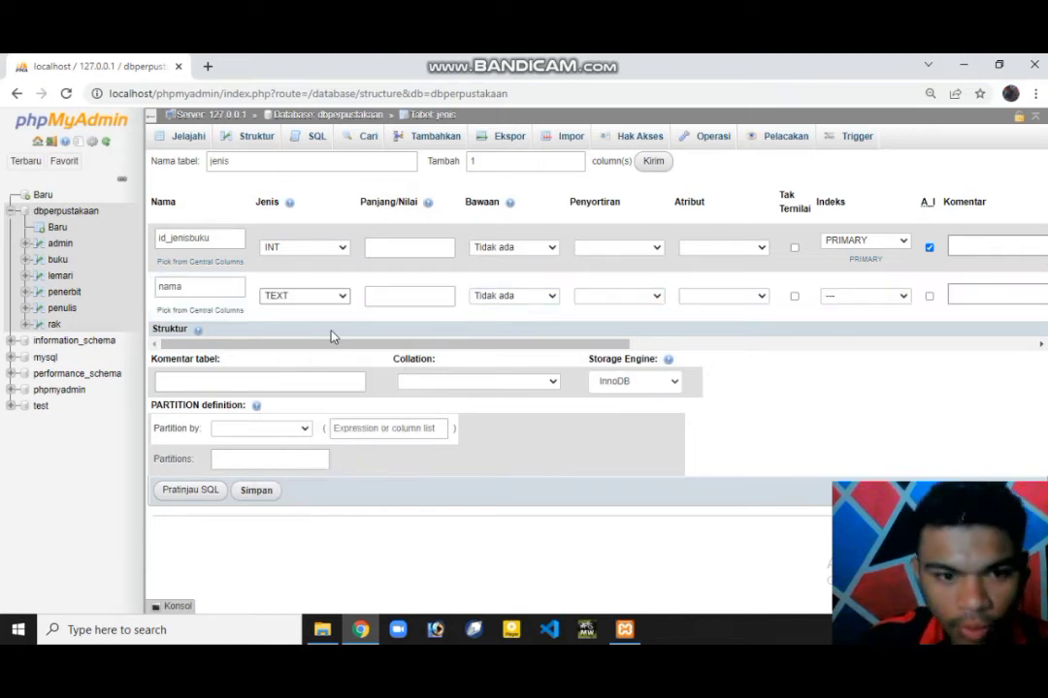
pyautogui.click(259, 493)
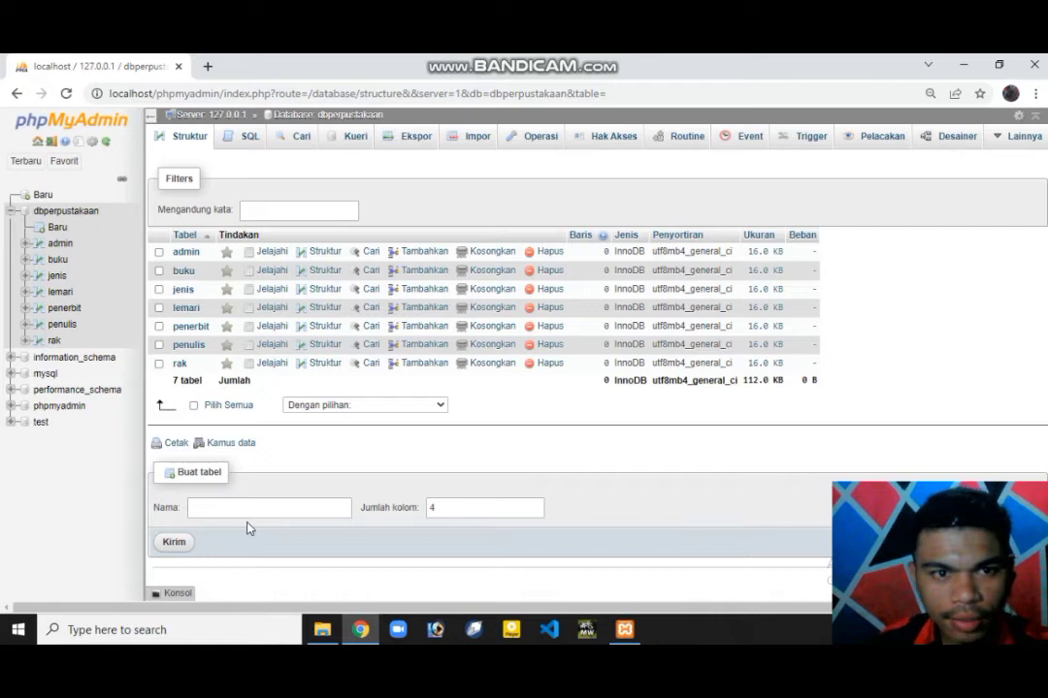
pyautogui.click(315, 115)
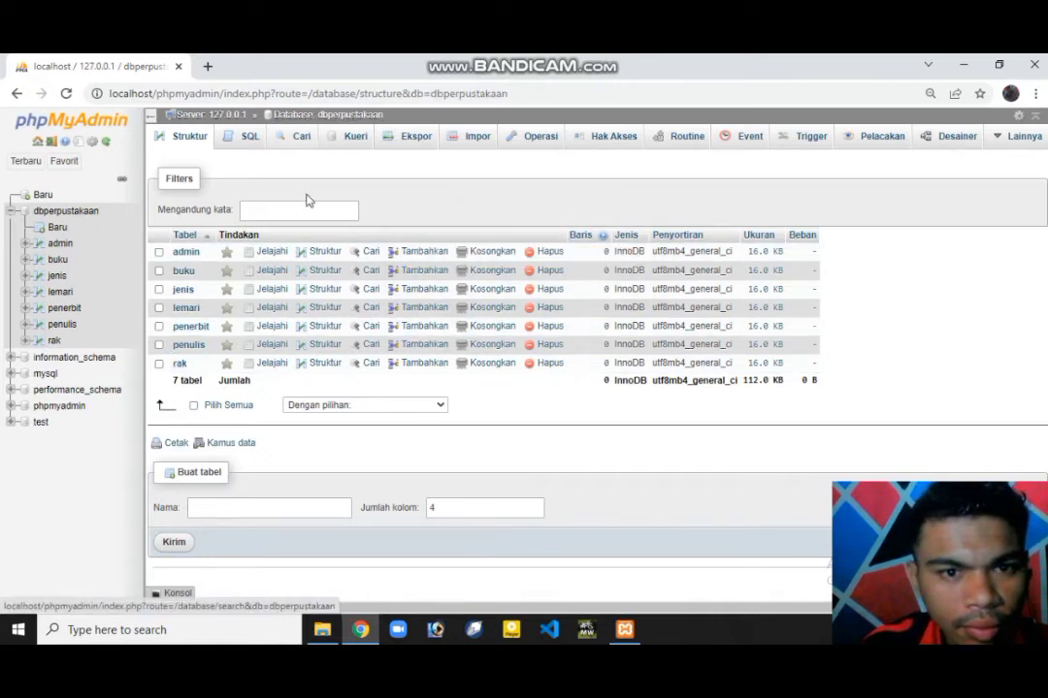
# Create a new table named profil with 8 columns in the dbperpustakaan database
pyautogui.click(265, 506)
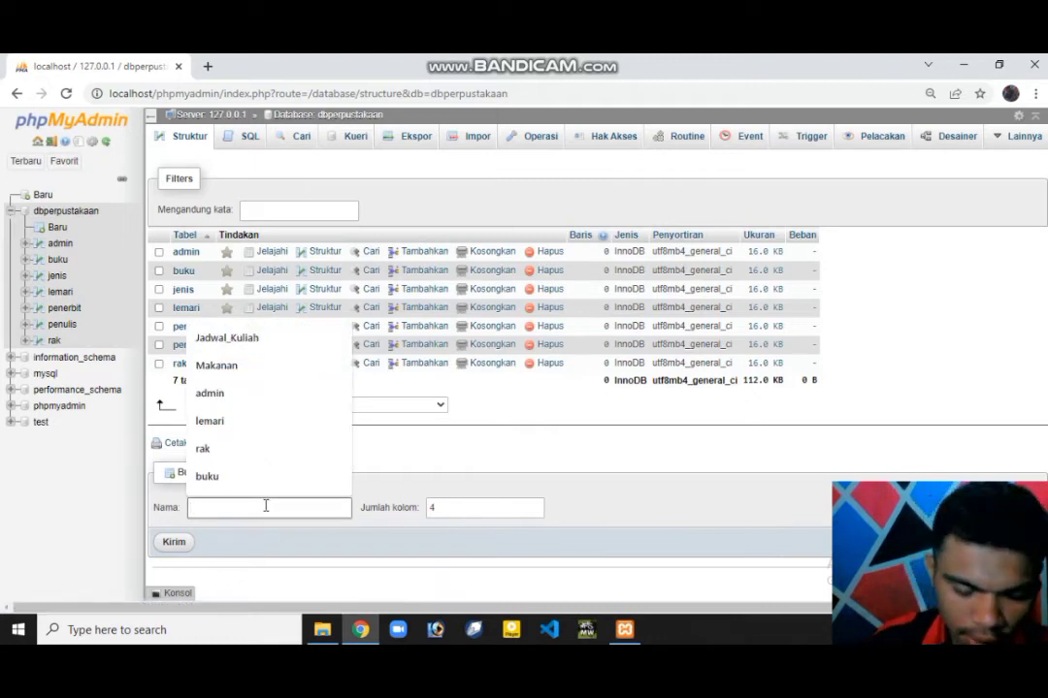
pyautogui.write('pr')
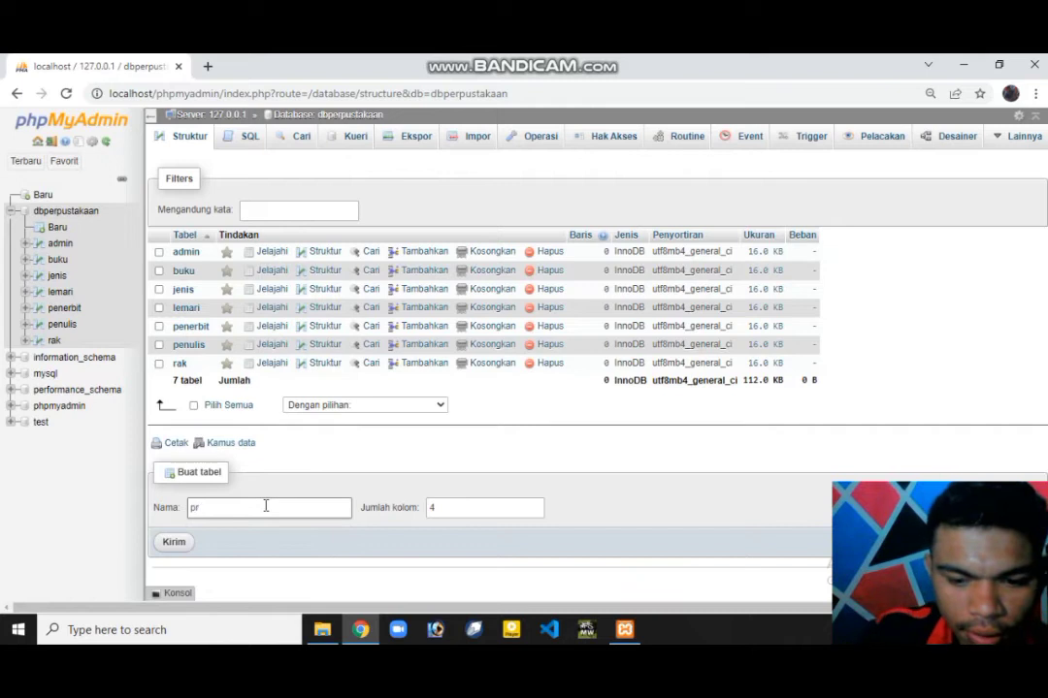
pyautogui.write('ofi')
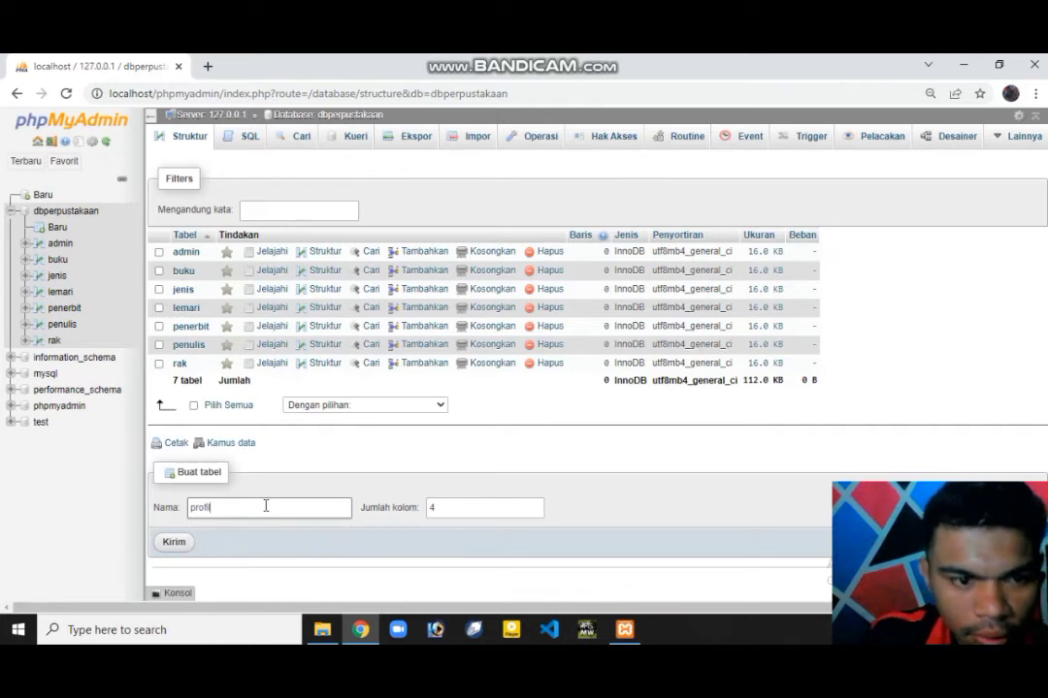
pyautogui.click(494, 507)
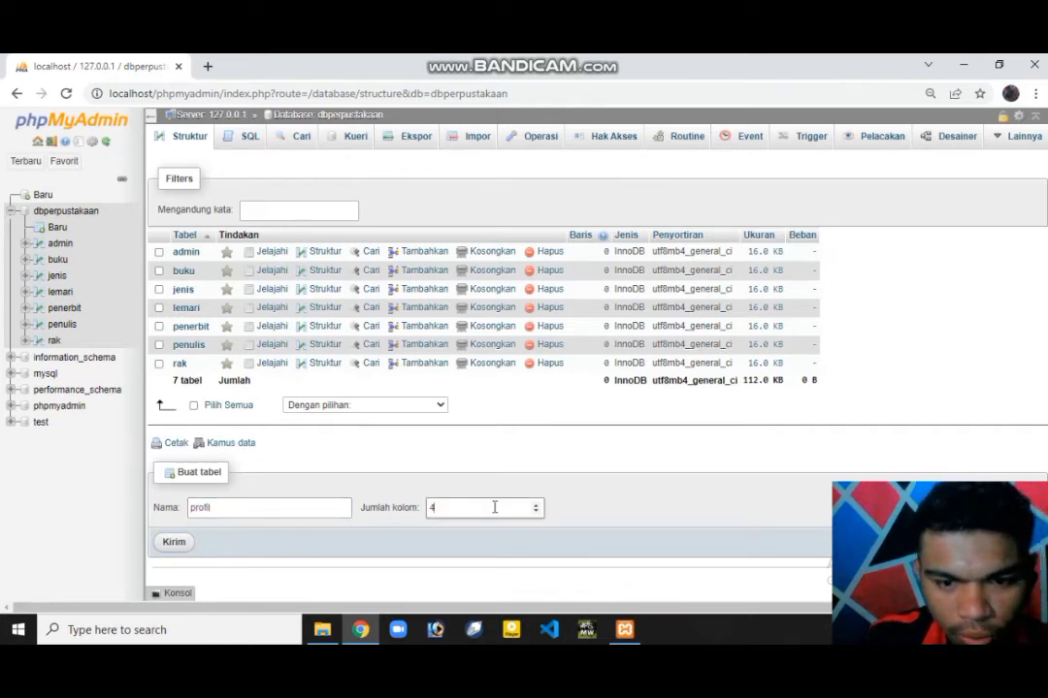
pyautogui.press('BackSpace')
pyautogui.write('8')
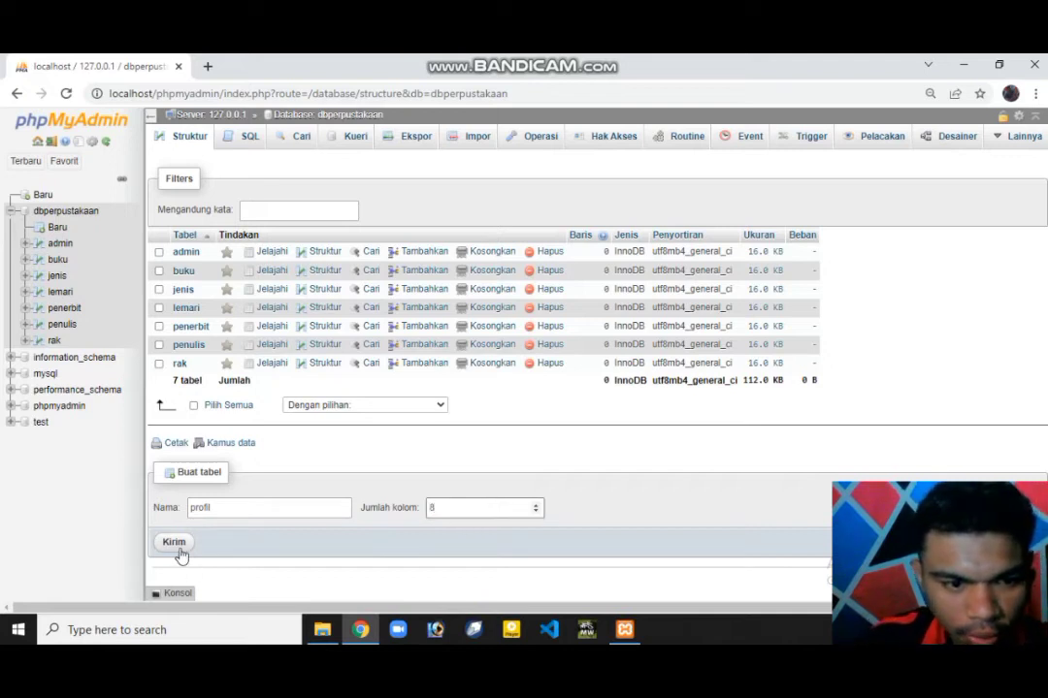
pyautogui.click(173, 544)
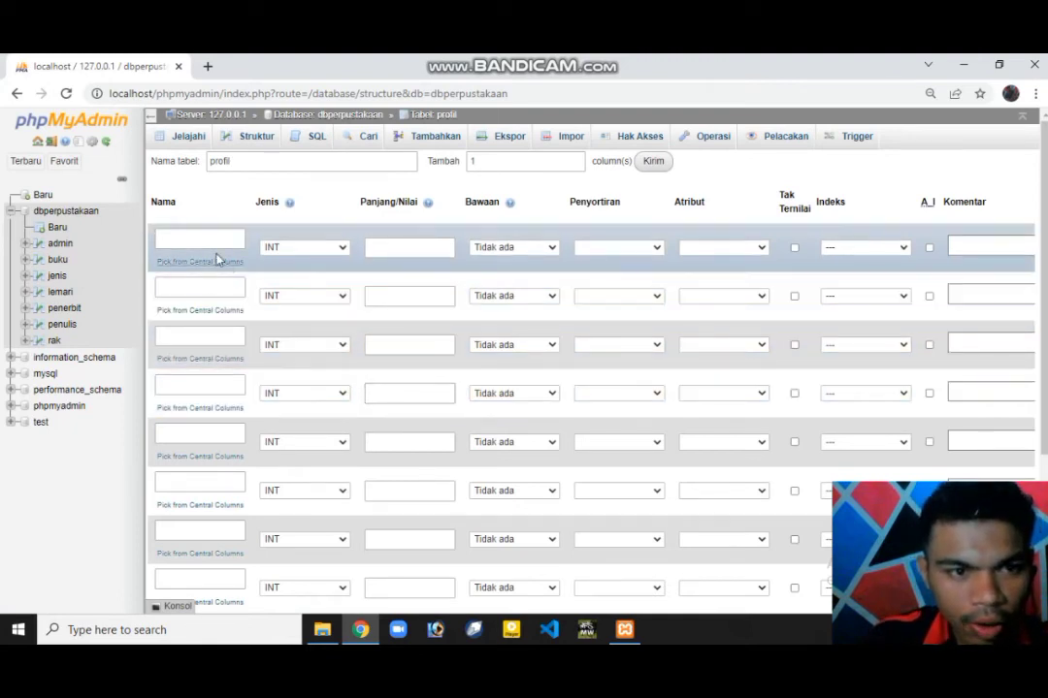
# Name the first two columns of the profil table id_profil and nama_perpustakaan
pyautogui.click(207, 242)
pyautogui.write('id')
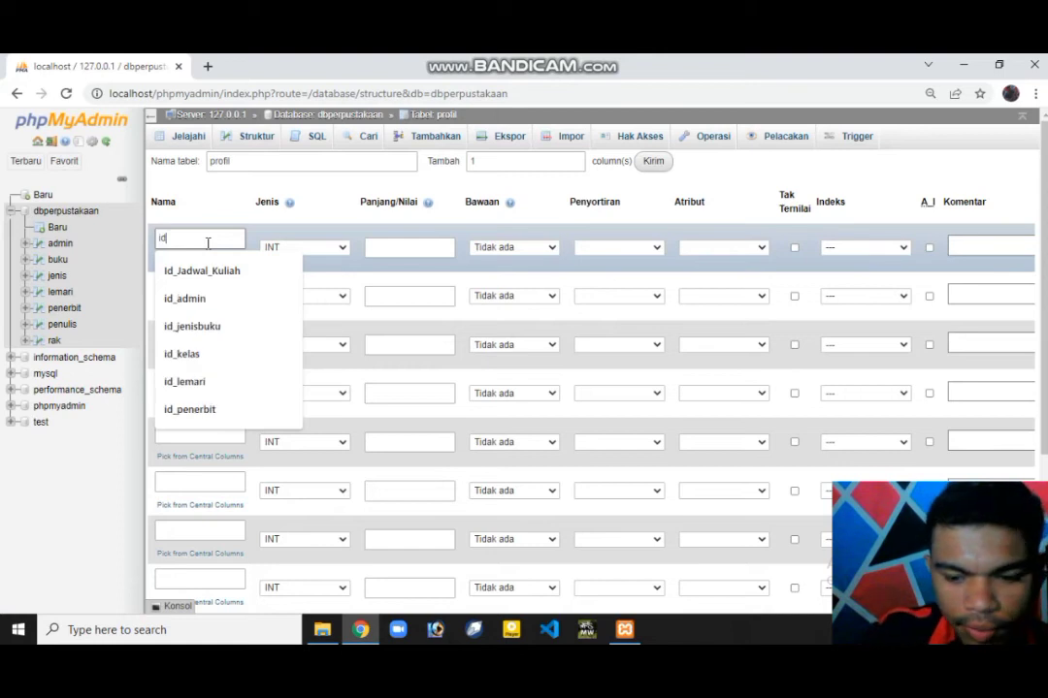
pyautogui.write('_')
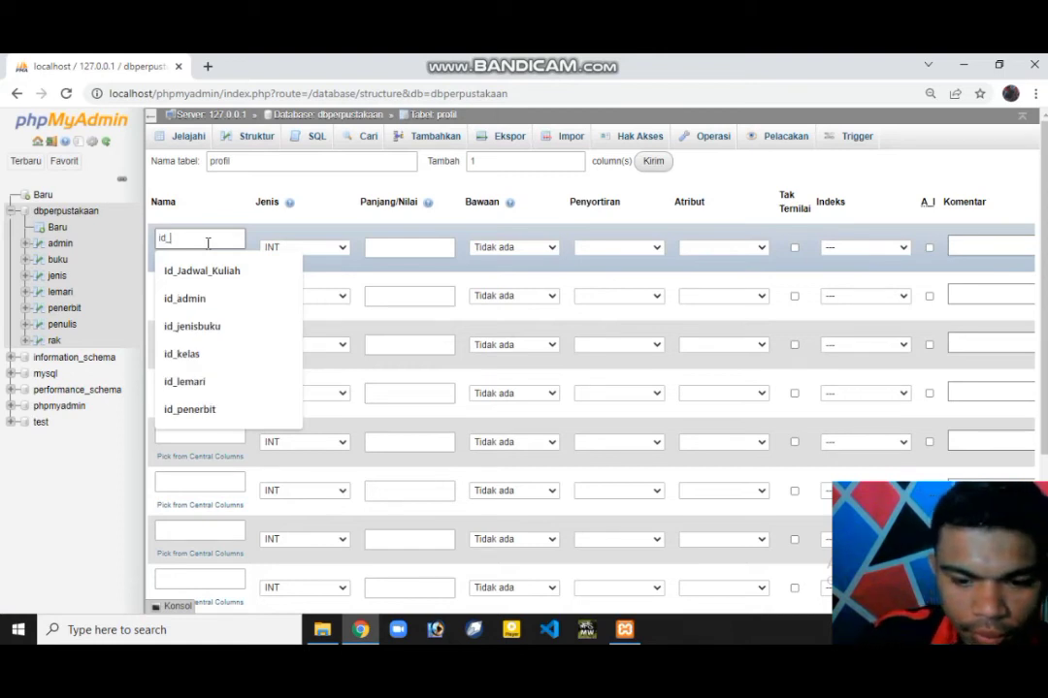
pyautogui.write('profil')
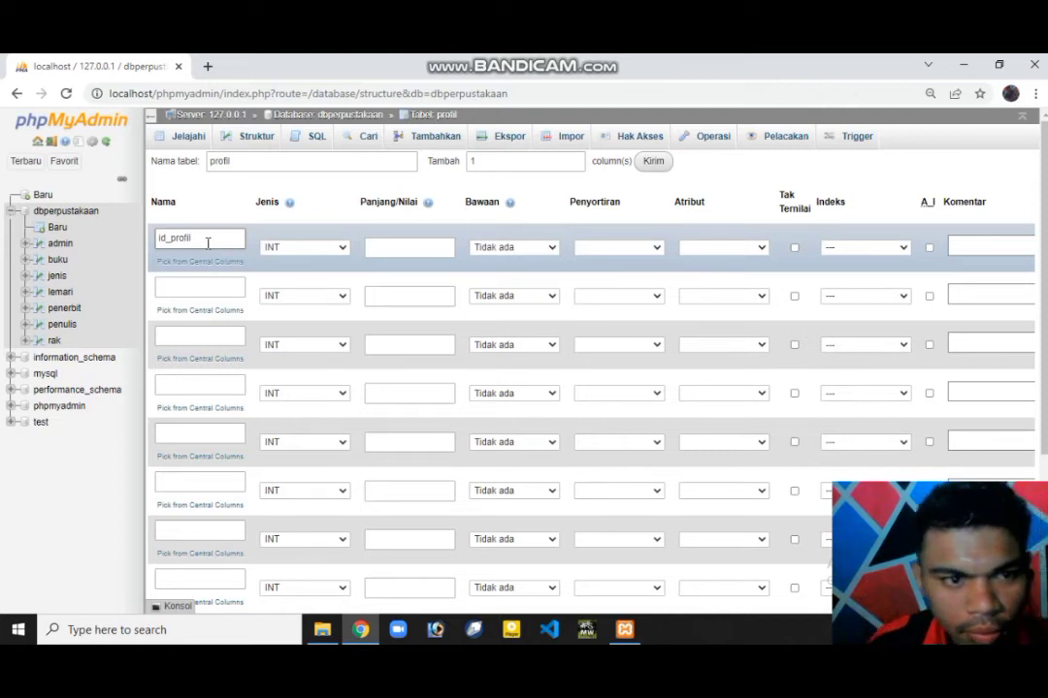
pyautogui.click(205, 287)
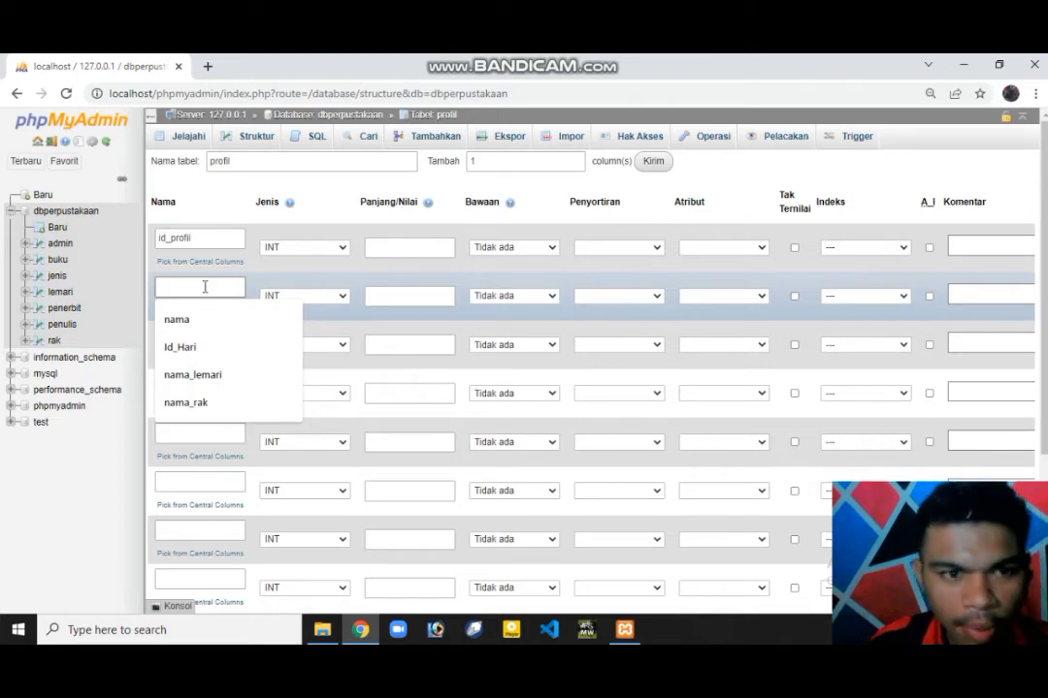
pyautogui.write('nam')
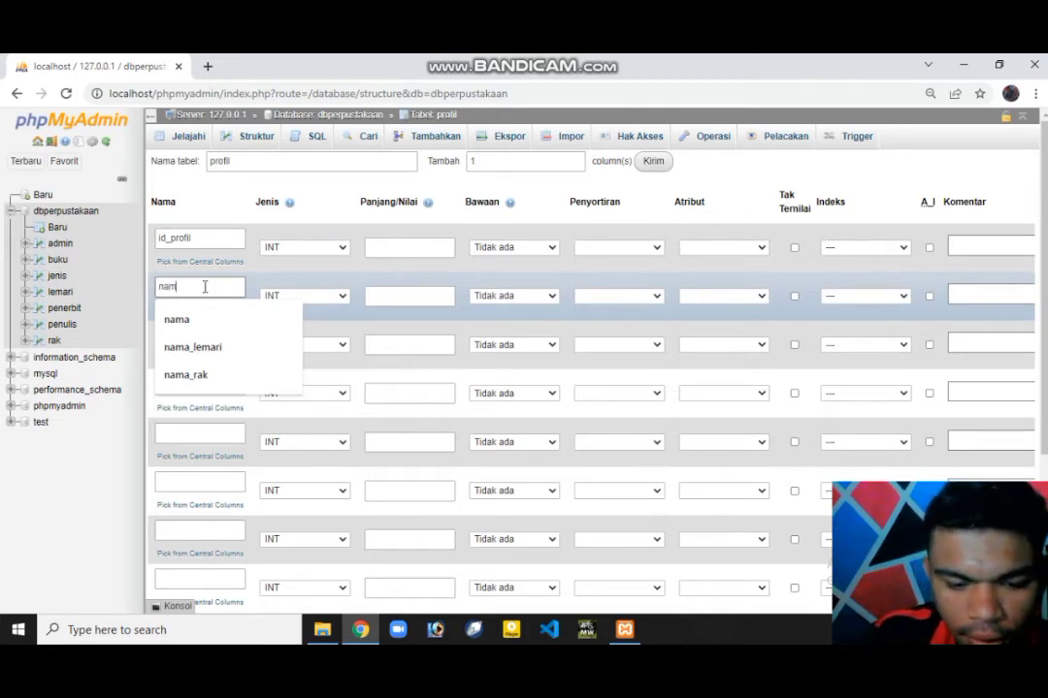
pyautogui.write('a_')
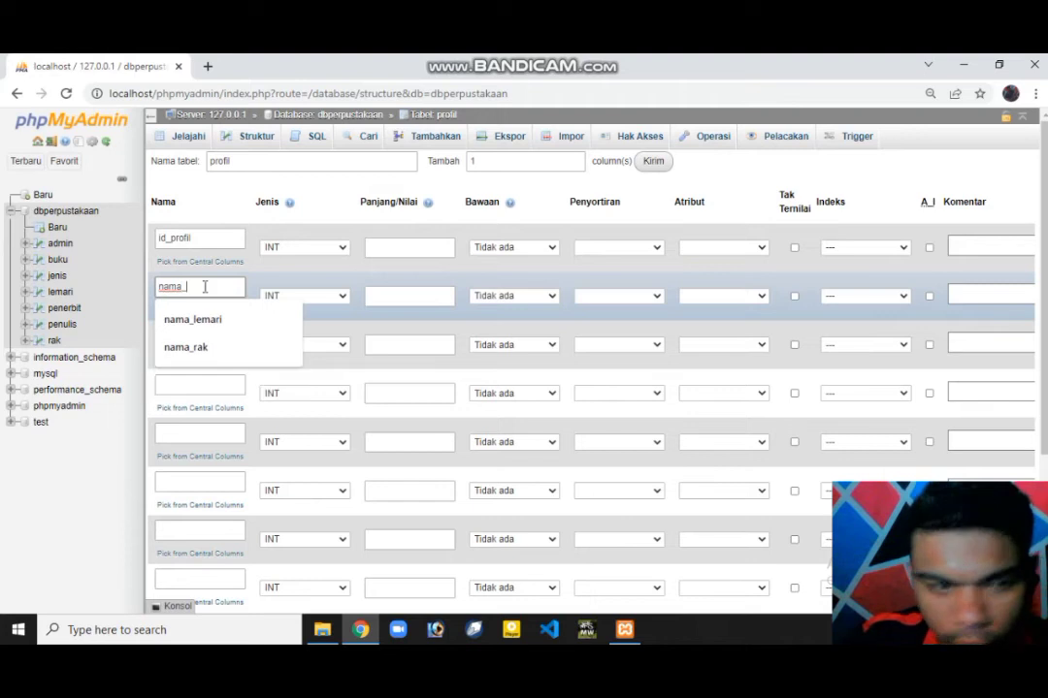
pyautogui.write('per')
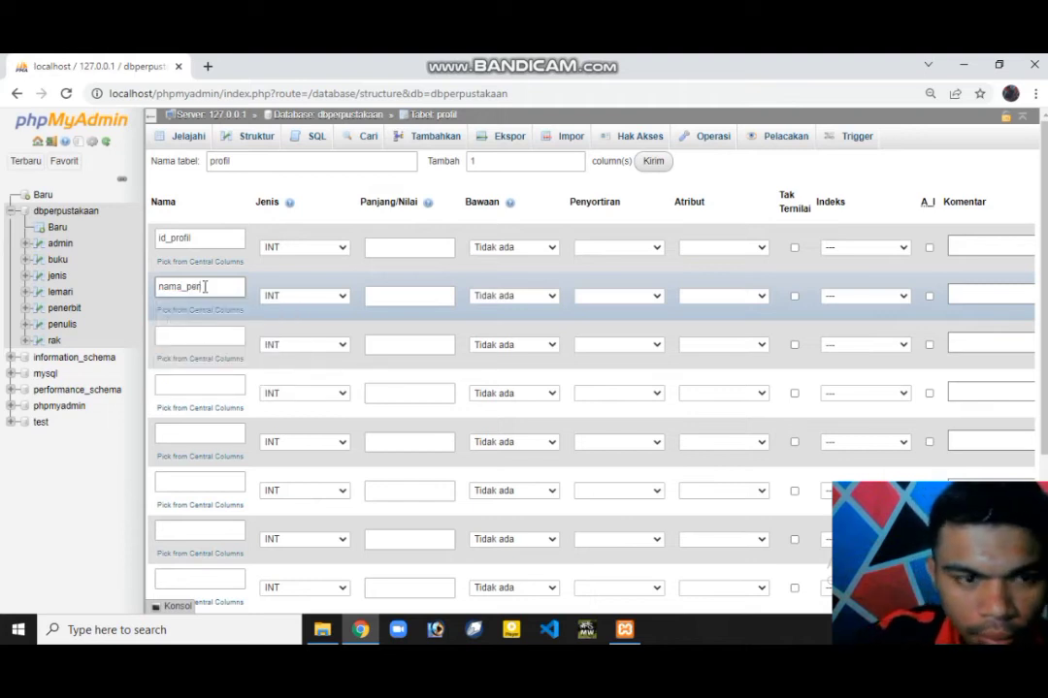
pyautogui.write('pu')
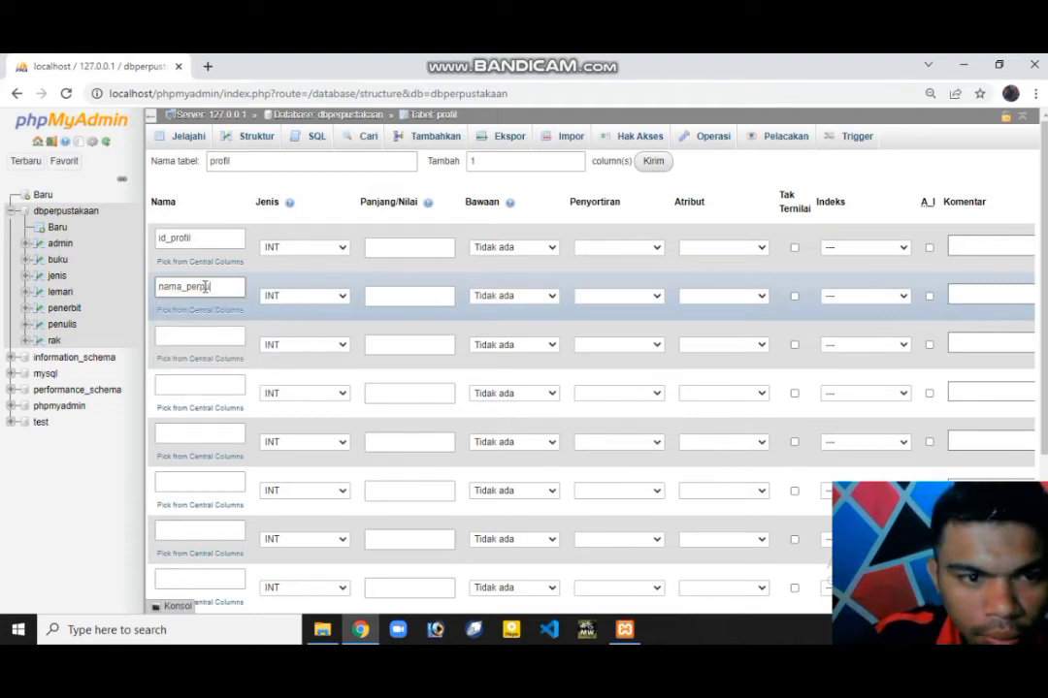
pyautogui.write('st')
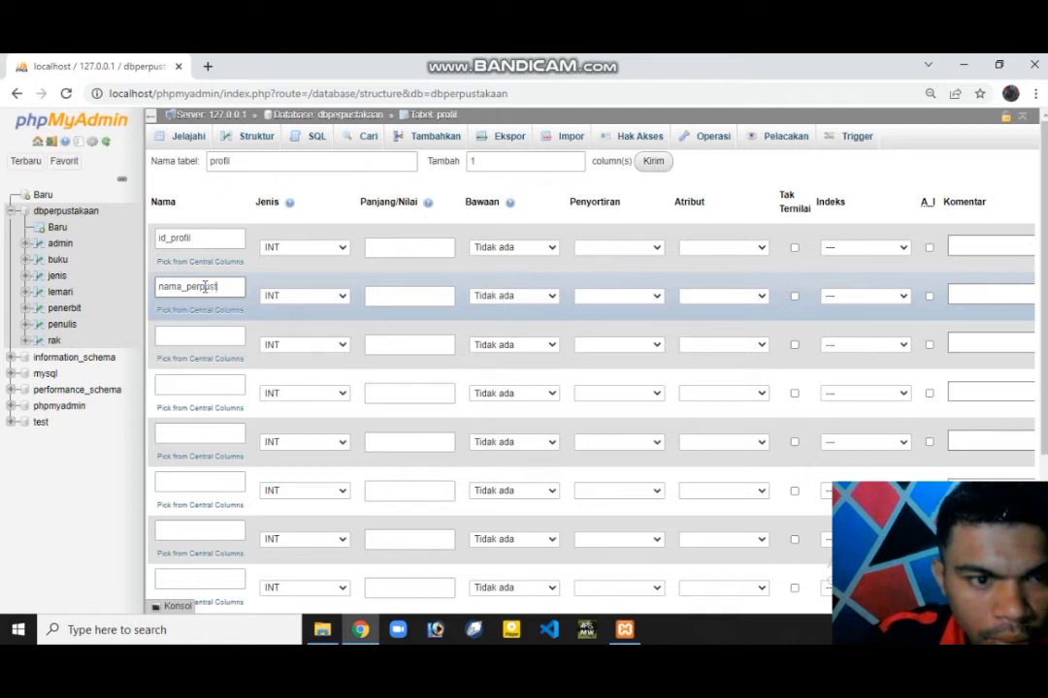
pyautogui.write('akaan')
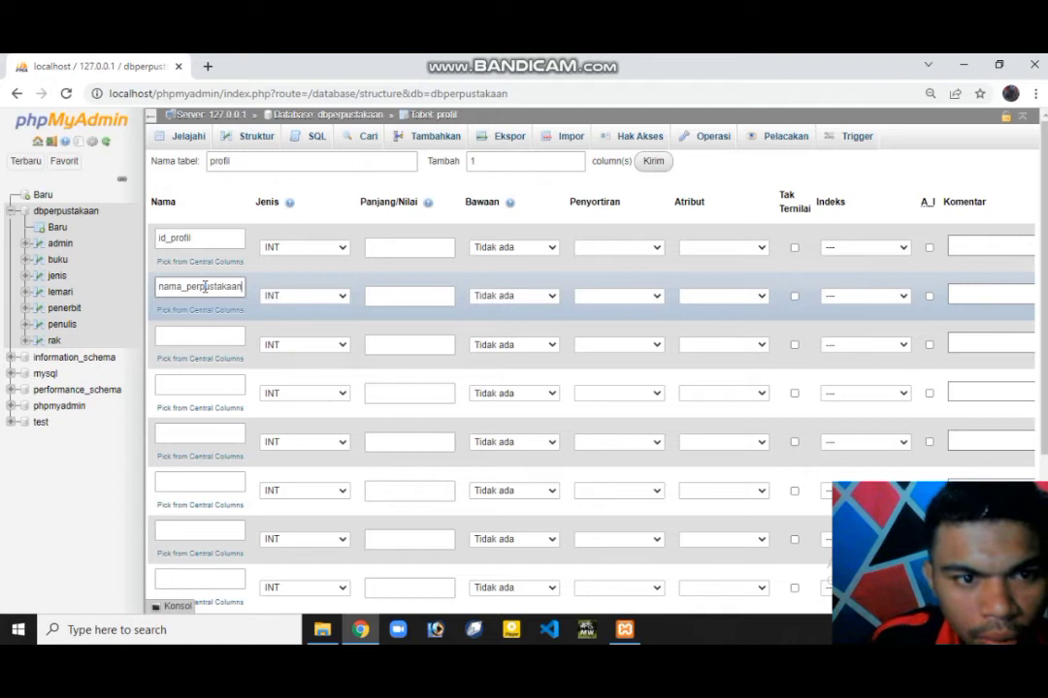
# Name the third and fourth columns of the profil table alamat and email
pyautogui.click(204, 338)
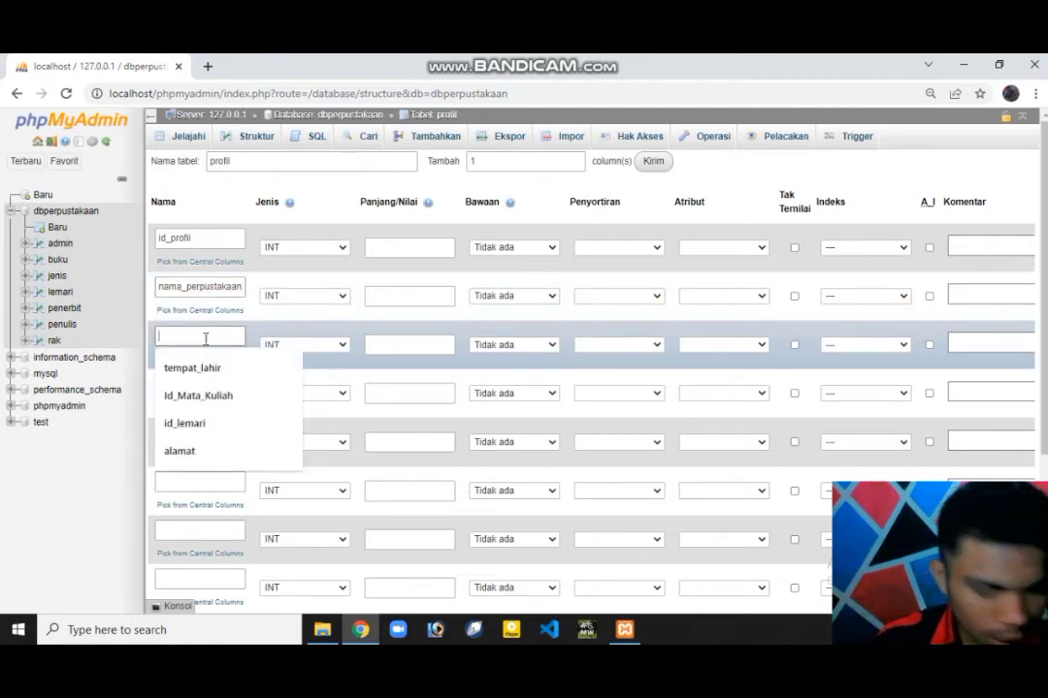
pyautogui.write('ala')
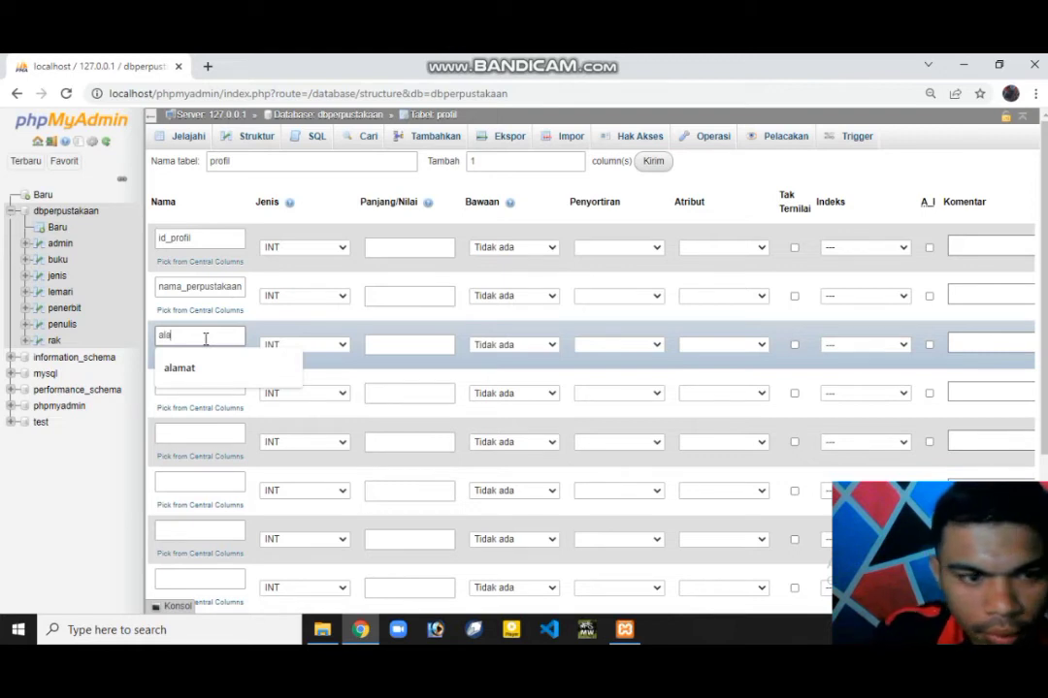
pyautogui.write('mat')
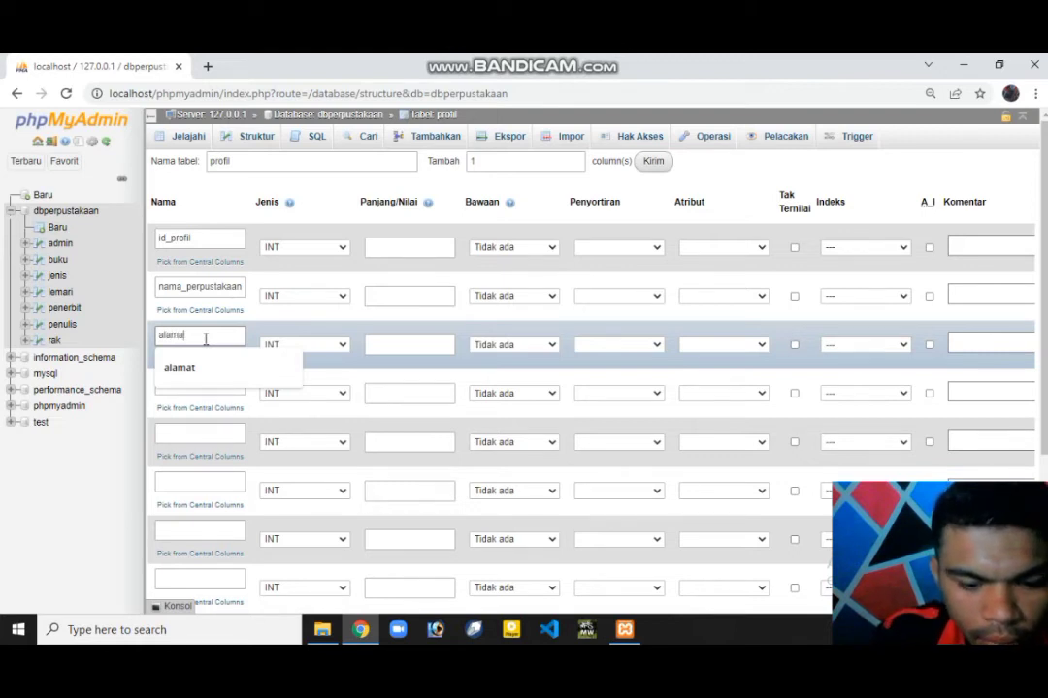
pyautogui.click(204, 388)
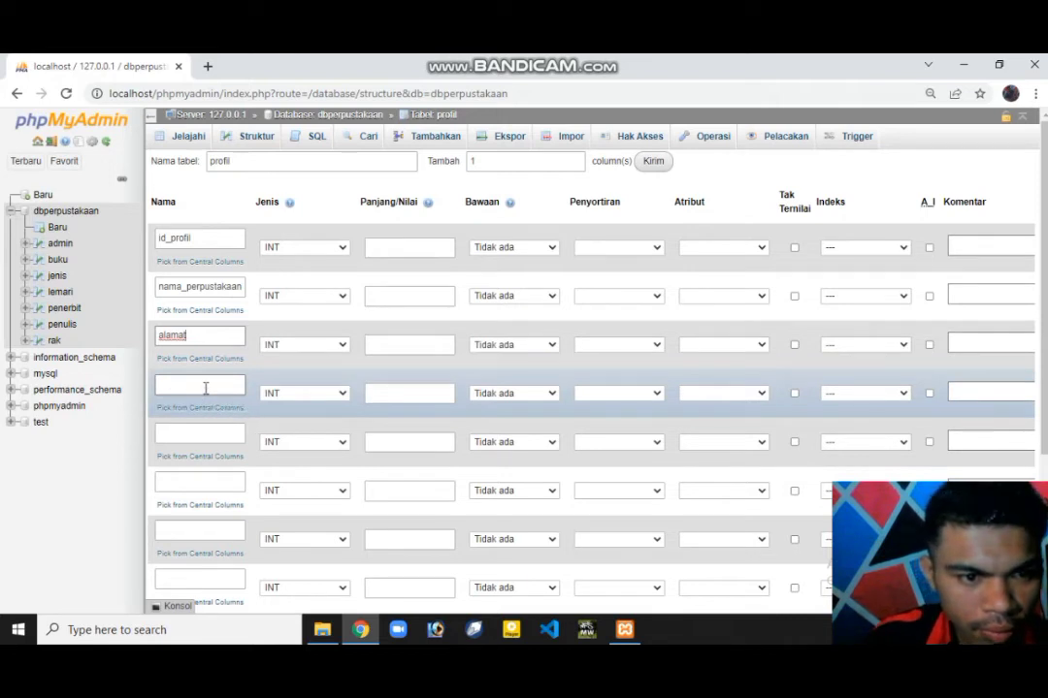
pyautogui.click(204, 388)
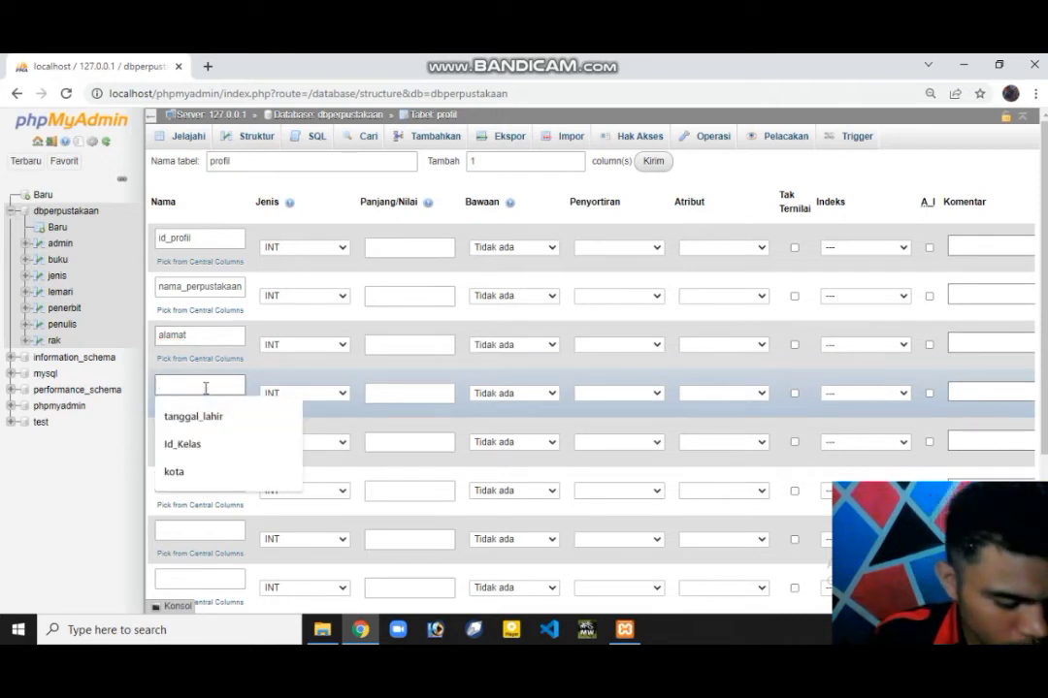
pyautogui.write('em')
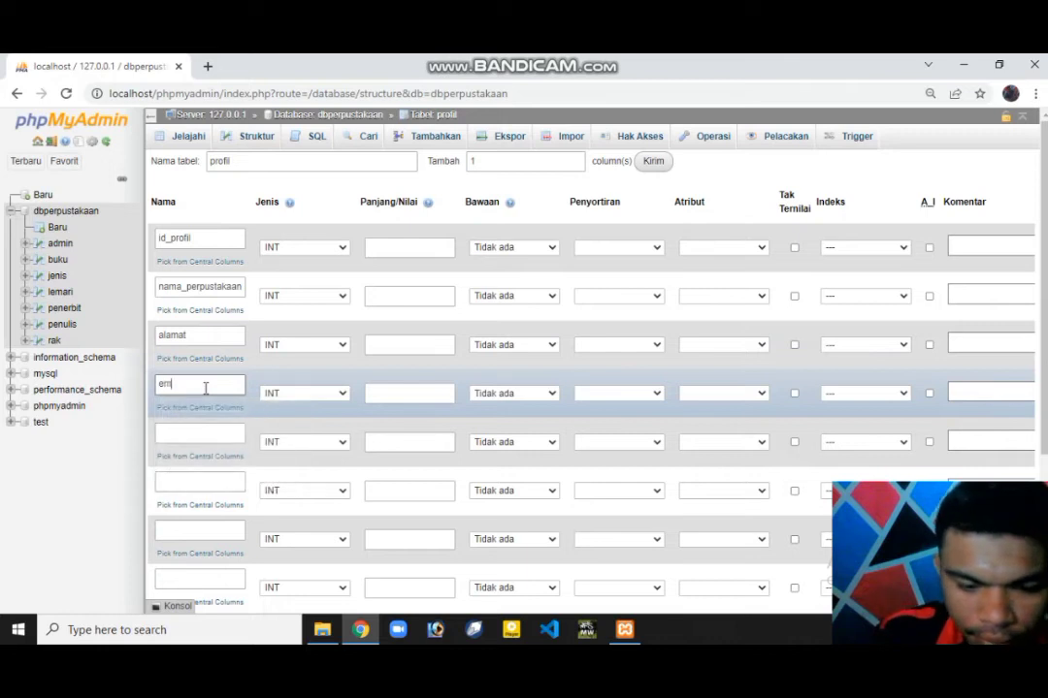
pyautogui.write('ail')
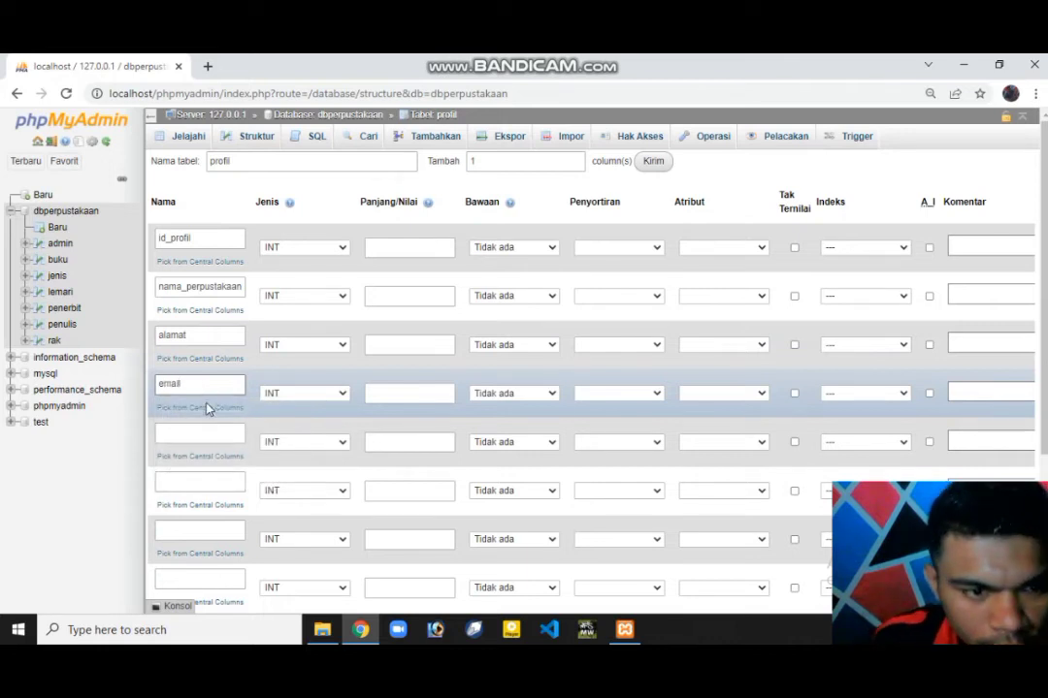
# Name the fifth and sixth columns of the profil table telepon and url
pyautogui.click(202, 430)
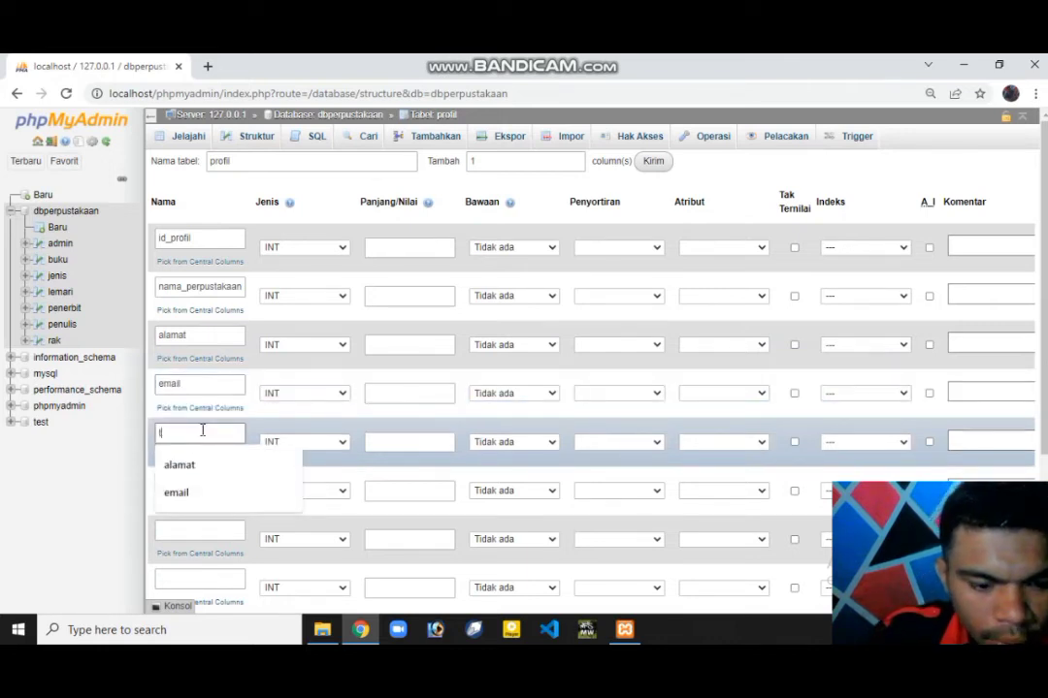
pyautogui.write('telepo')
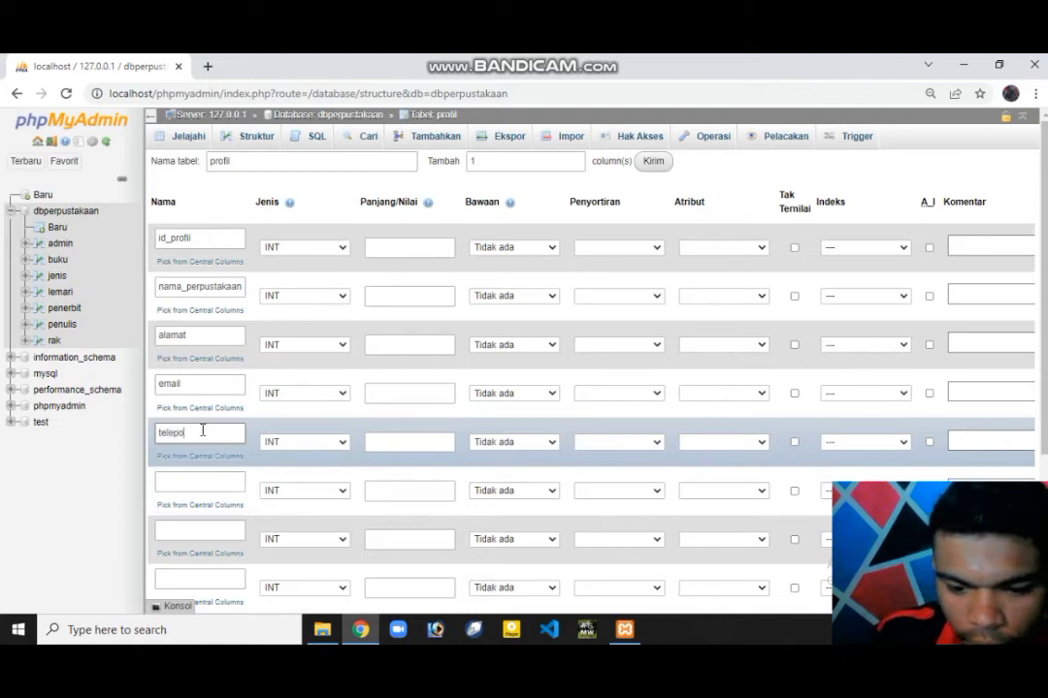
pyautogui.write('n')
pyautogui.click(199, 483)
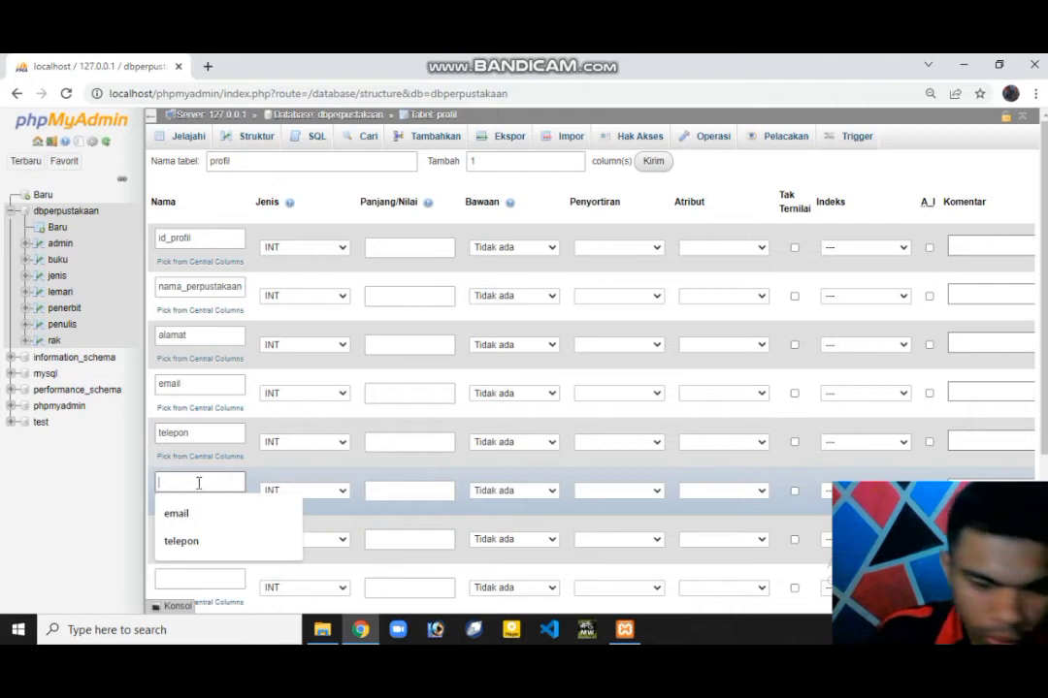
pyautogui.write('id')
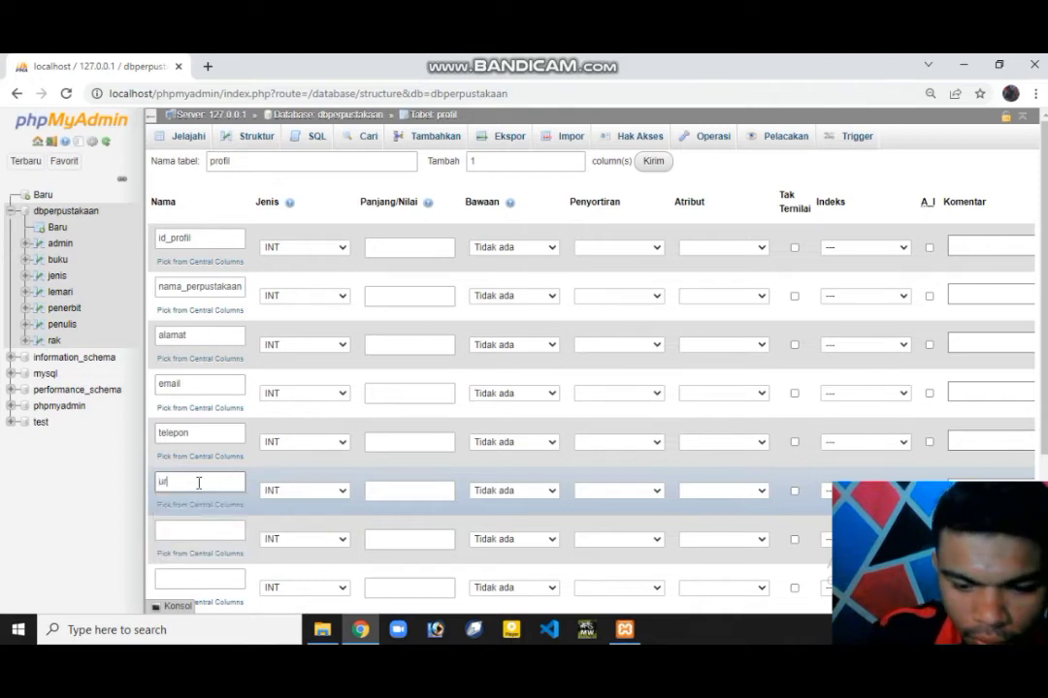
pyautogui.write('l')
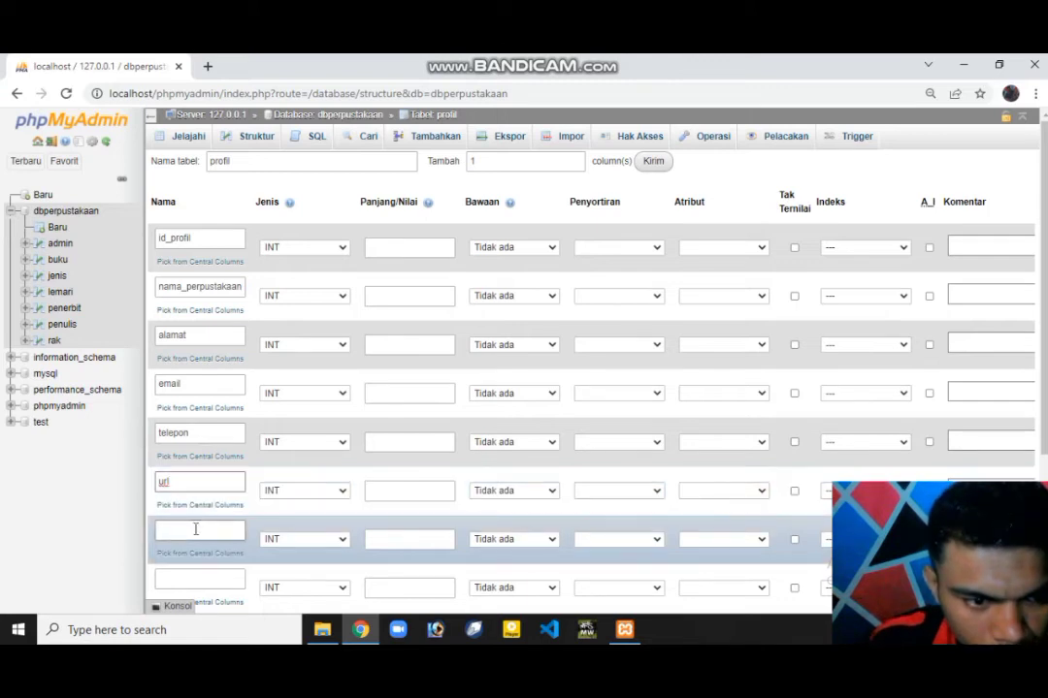
# Name the seventh and eighth columns of the profil table deskripsi and kepala
pyautogui.click(196, 529)
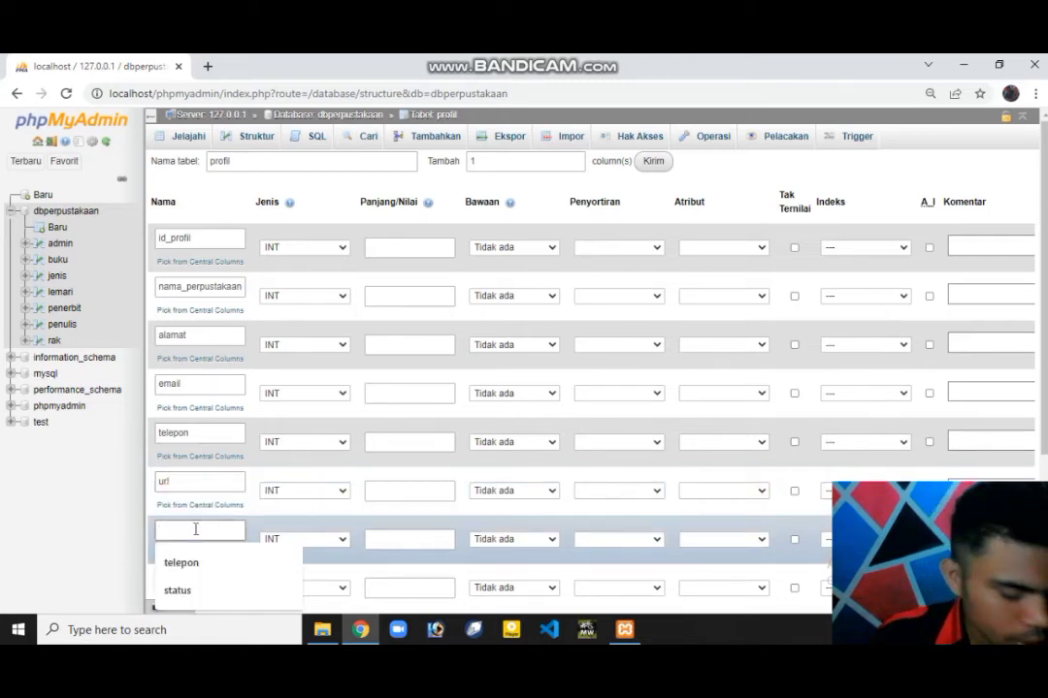
pyautogui.write('d')
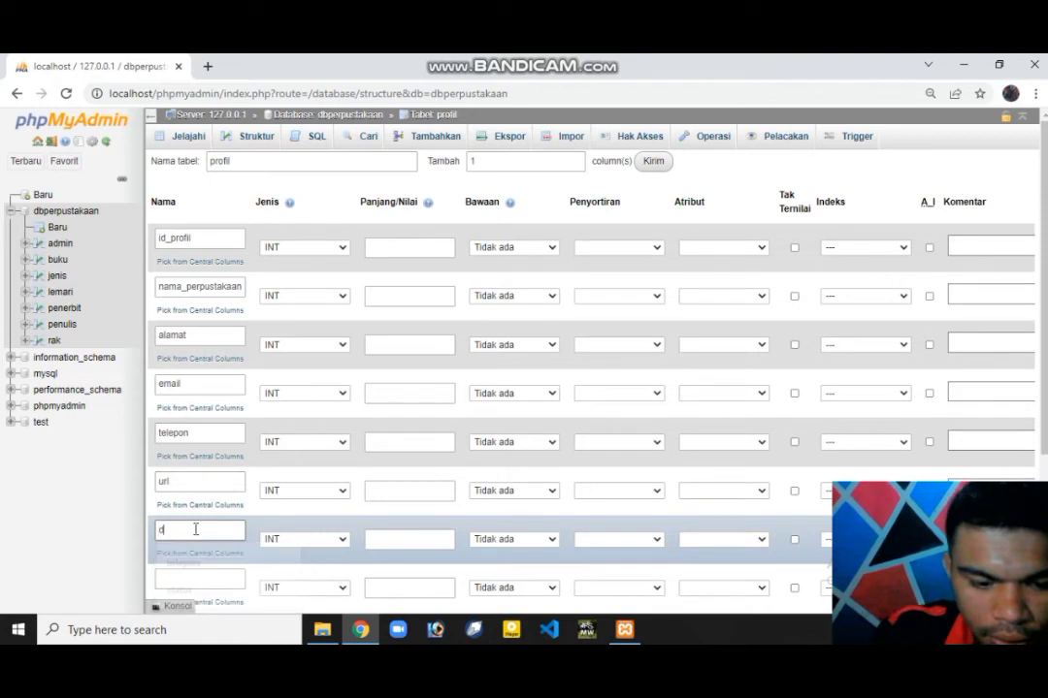
pyautogui.write('eskrip')
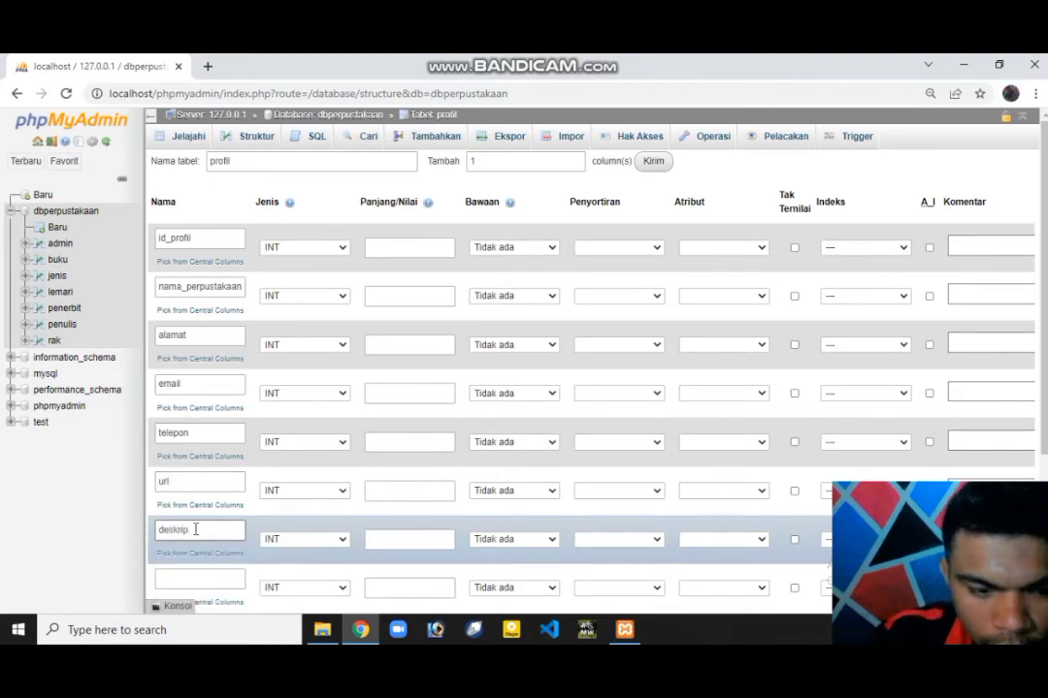
pyautogui.write('si')
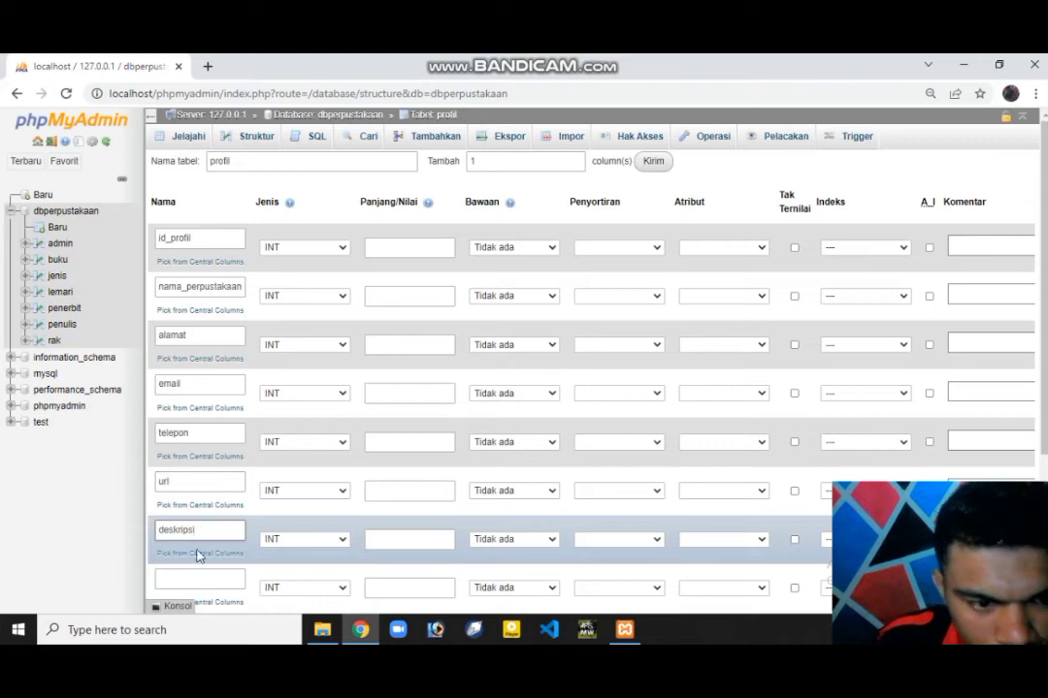
pyautogui.click(199, 575)
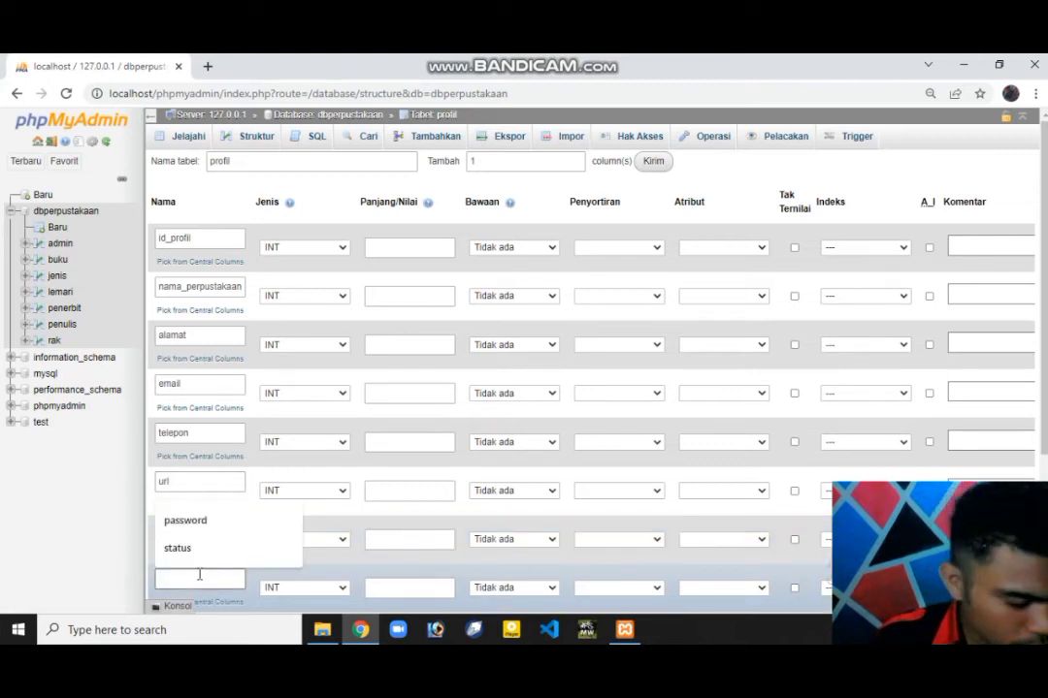
pyautogui.write('ke')
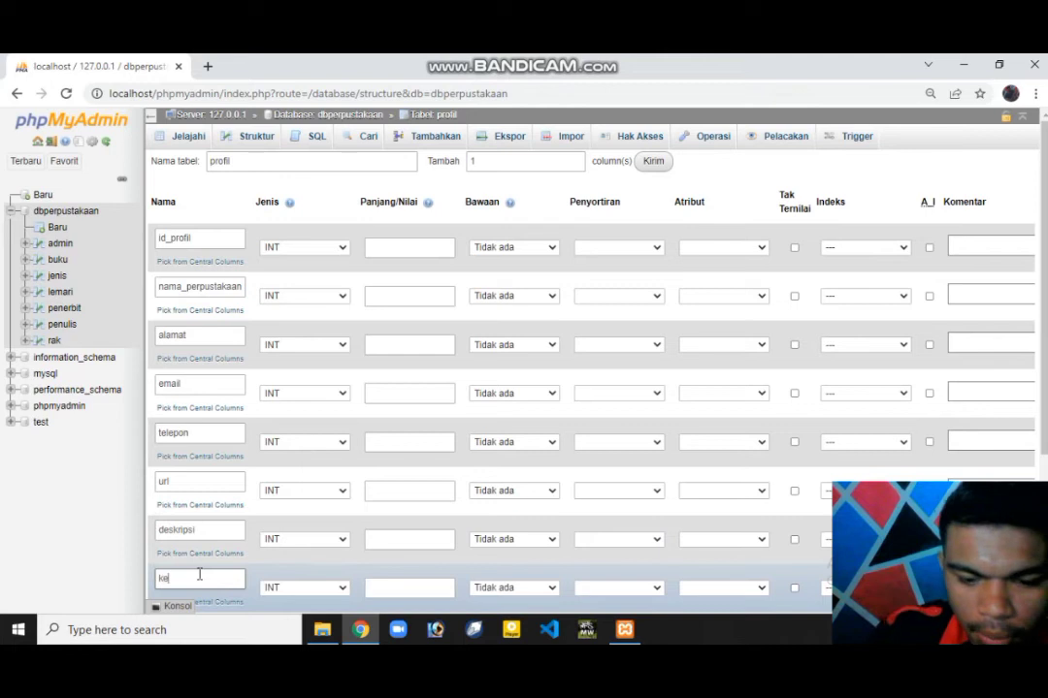
pyautogui.write('pala')
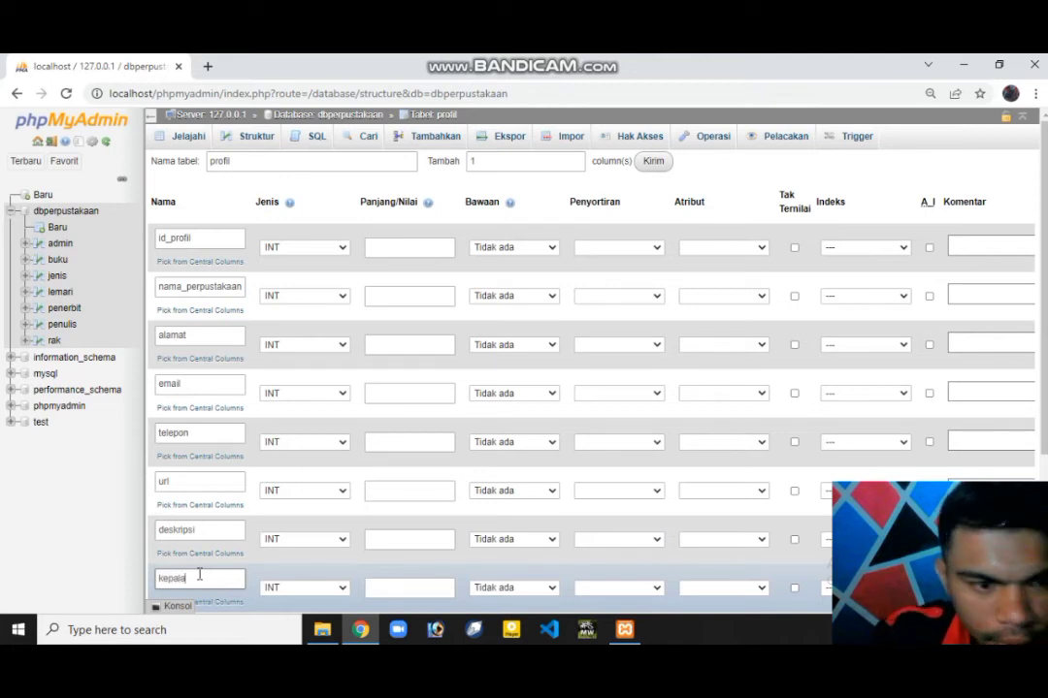
# Complete the eighth column's name in the profil table as kepala_perpustakaan
pyautogui.write(' _pe')
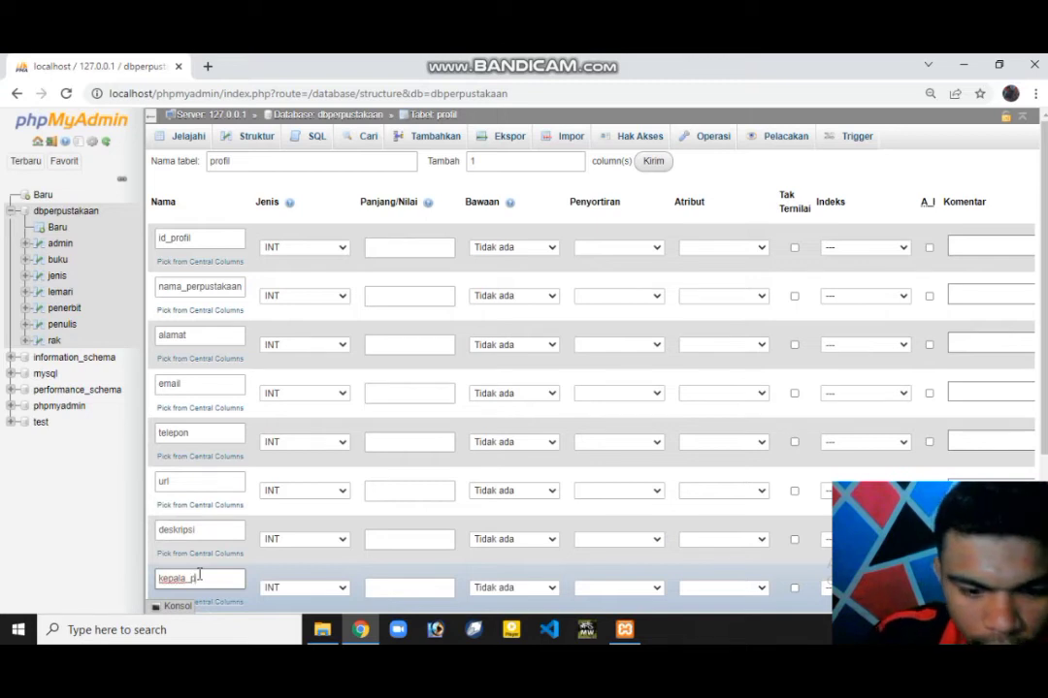
pyautogui.write('rpu')
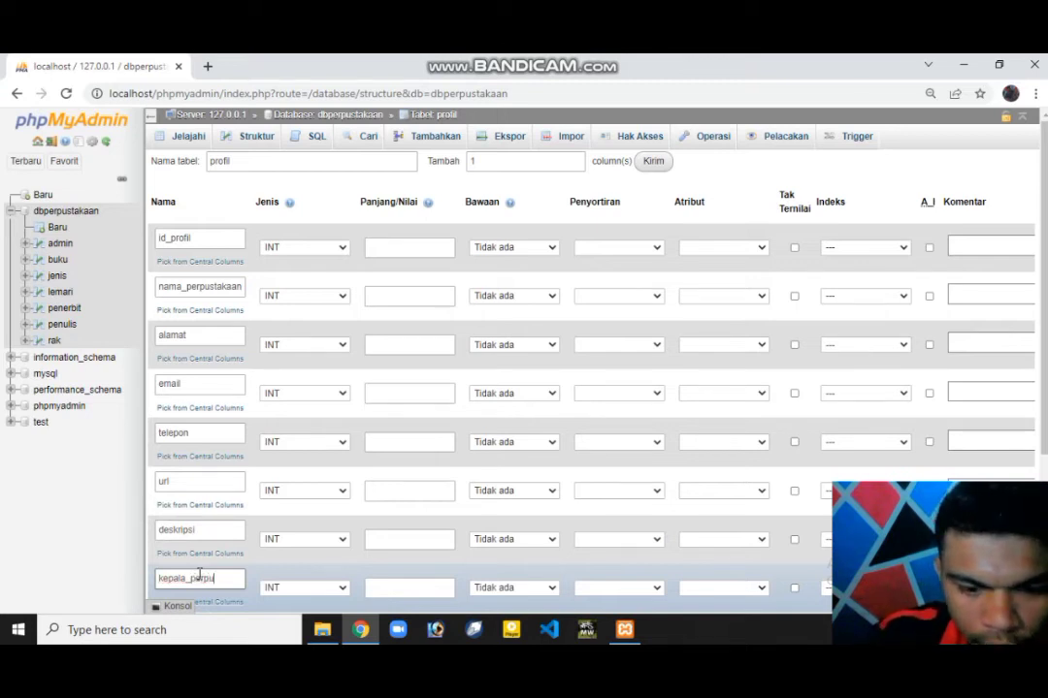
pyautogui.write('sta')
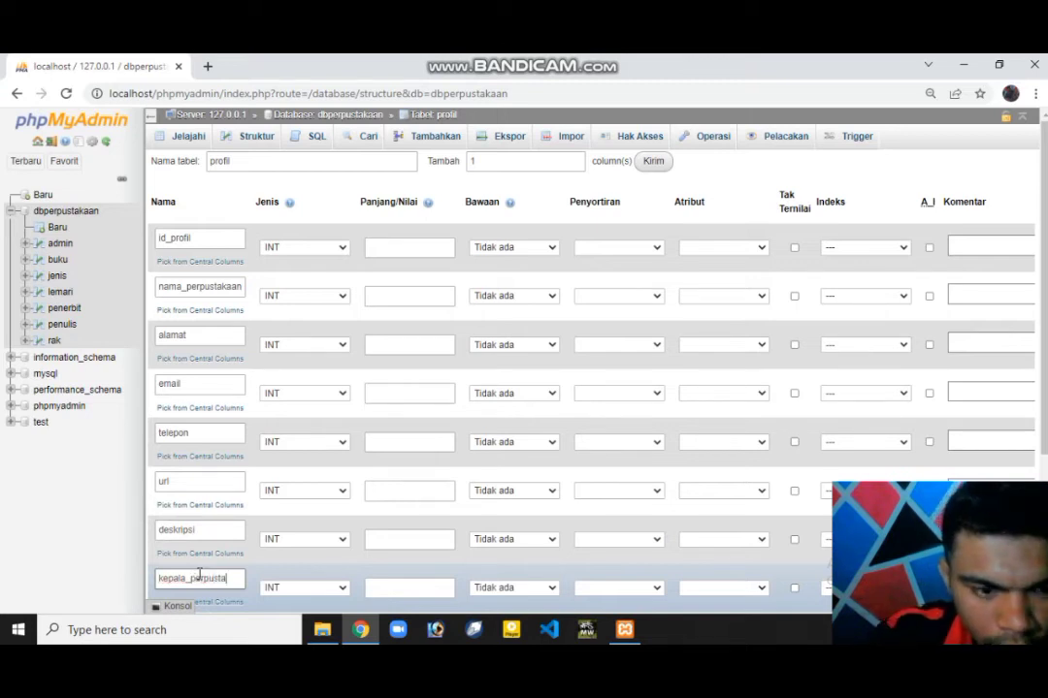
pyautogui.write('ka')
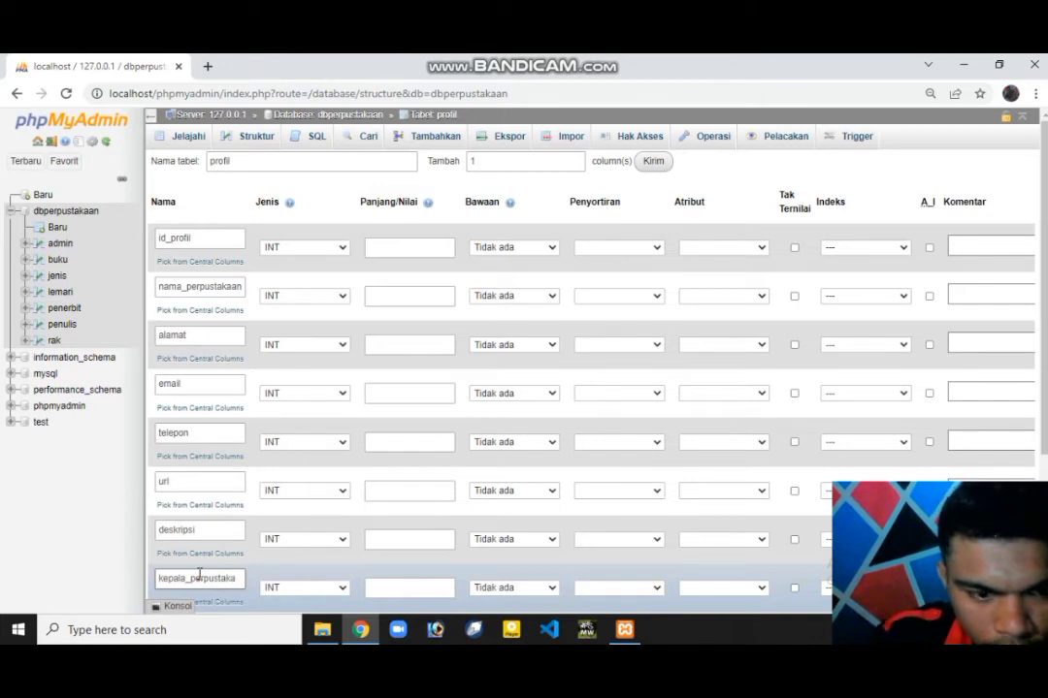
pyautogui.write('an')
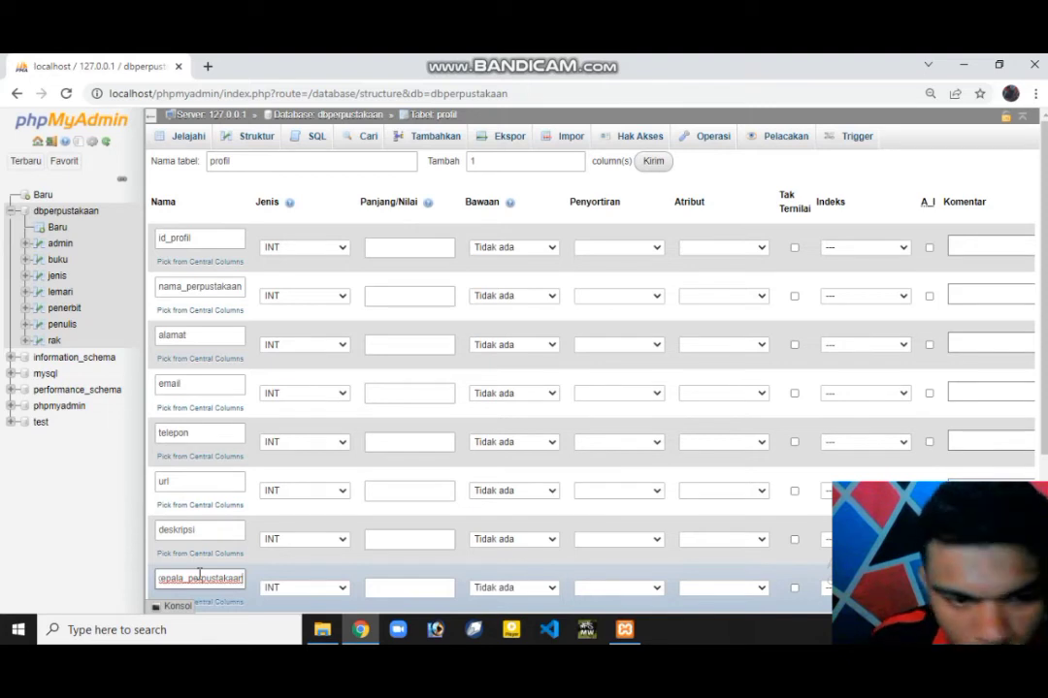
# Shorten the eighth column's name in the profil table to kepala_perpus
pyautogui.press('BackSpace')
pyautogui.press('BackSpace')
pyautogui.press('BackSpace')
pyautogui.press('BackSpace')
pyautogui.press('BackSpace')
pyautogui.press('BackSpace')
pyautogui.press('BackSpace')
pyautogui.press('BackSpace')
pyautogui.write('us')
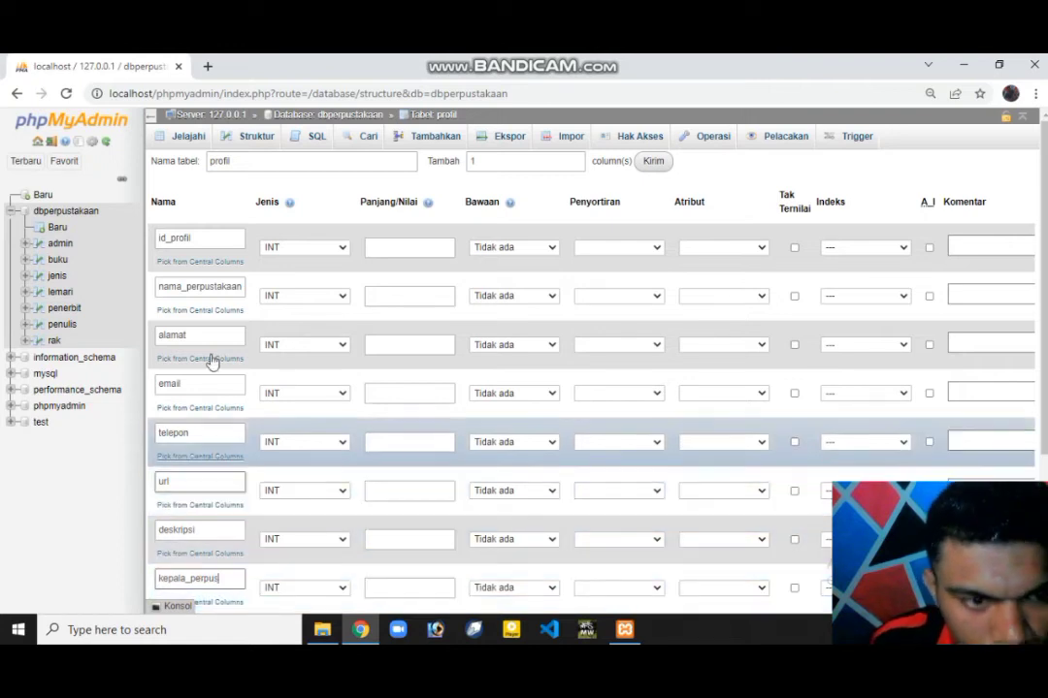
# Shorten the second column's name in the profil table to nama_perpus
pyautogui.click(243, 285)
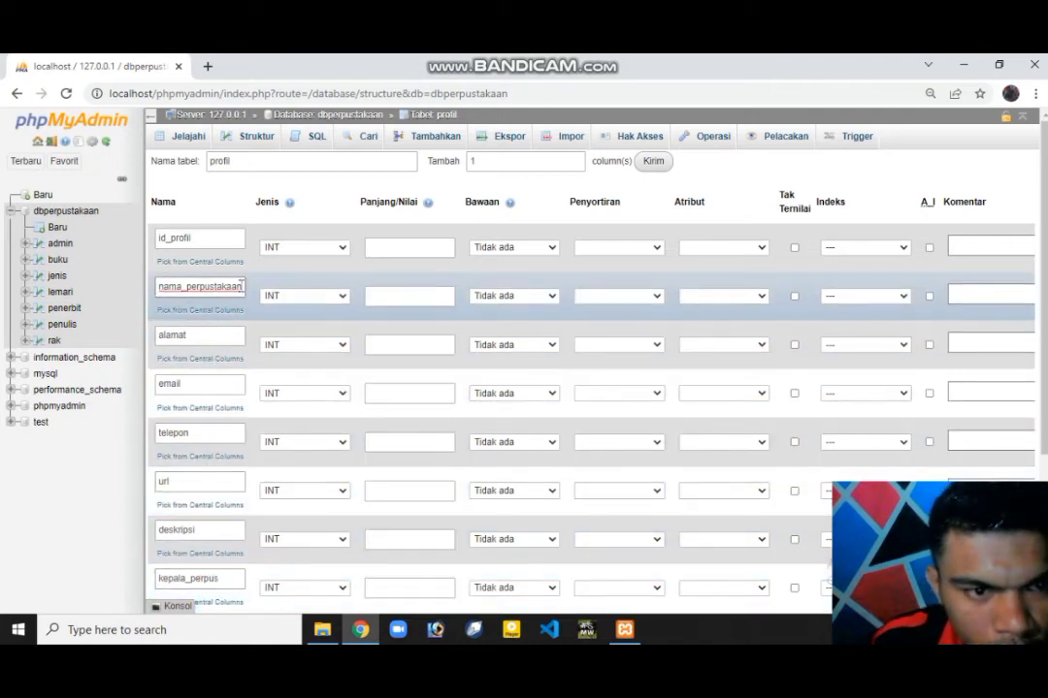
pyautogui.press('BackSpace')
pyautogui.press('BackSpace')
pyautogui.press('BackSpace')
pyautogui.press('BackSpace')
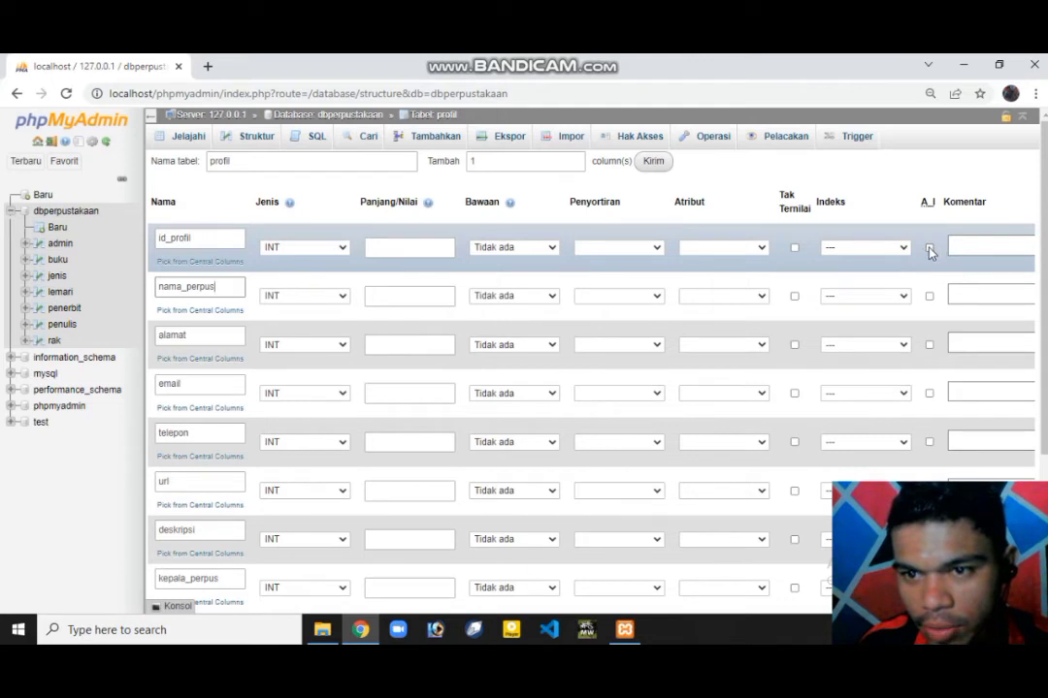
# Make id_profil the auto-incrementing primary key and set the data type of nama_perpus to TEXT
pyautogui.click(929, 248)
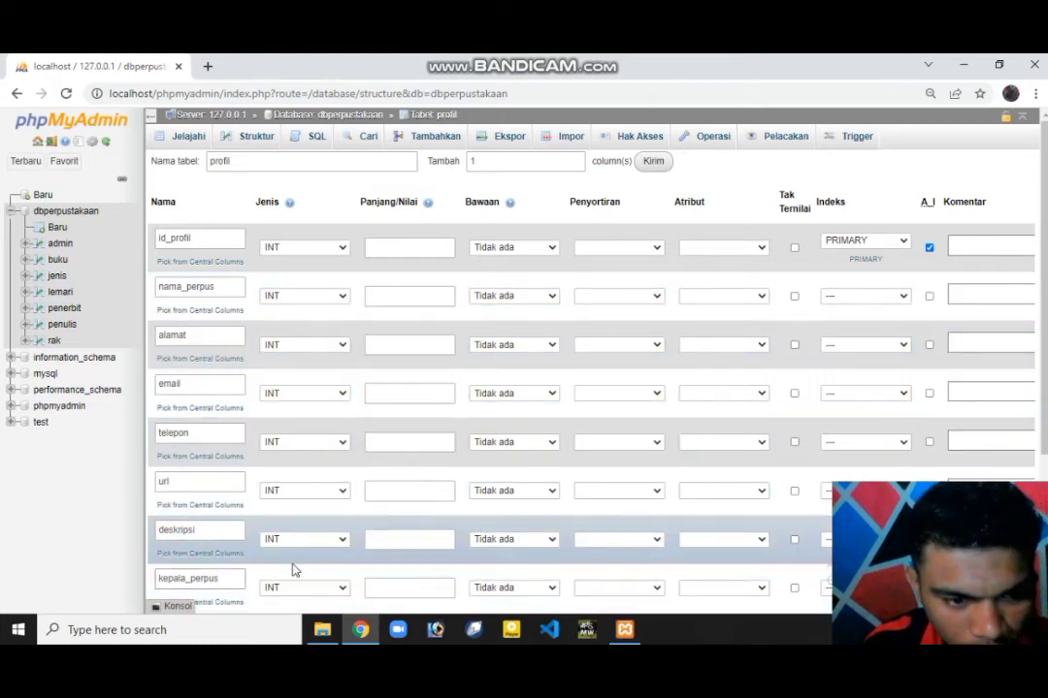
pyautogui.click(341, 298)
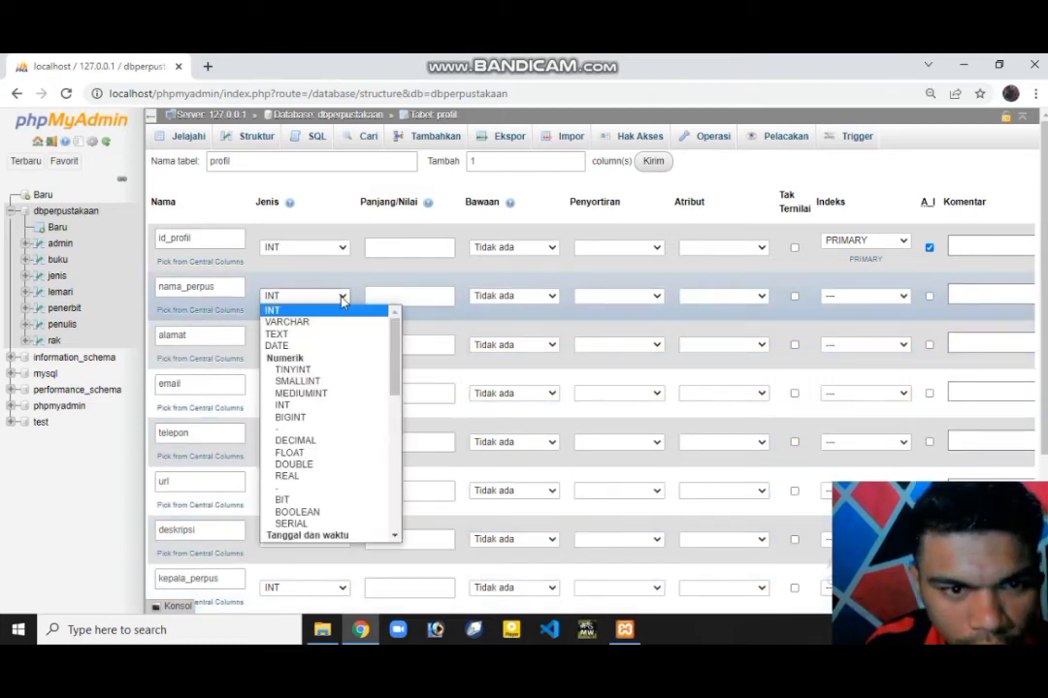
pyautogui.click(335, 332)
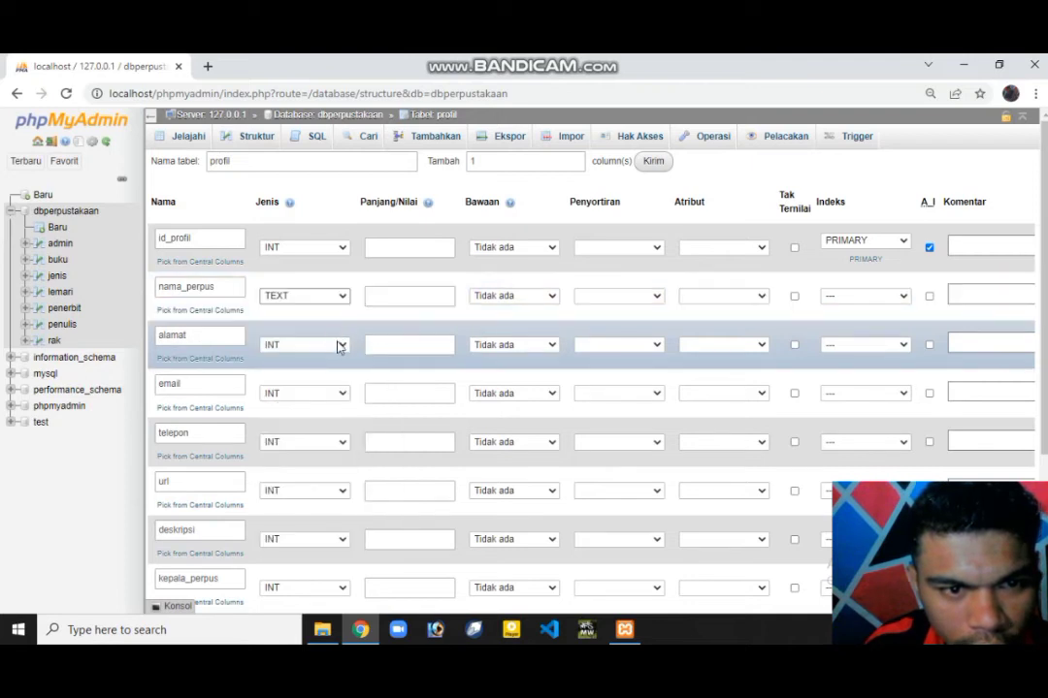
# Set the data type of the alamat, email and telepon columns to TEXT
pyautogui.click(339, 345)
pyautogui.click(344, 385)
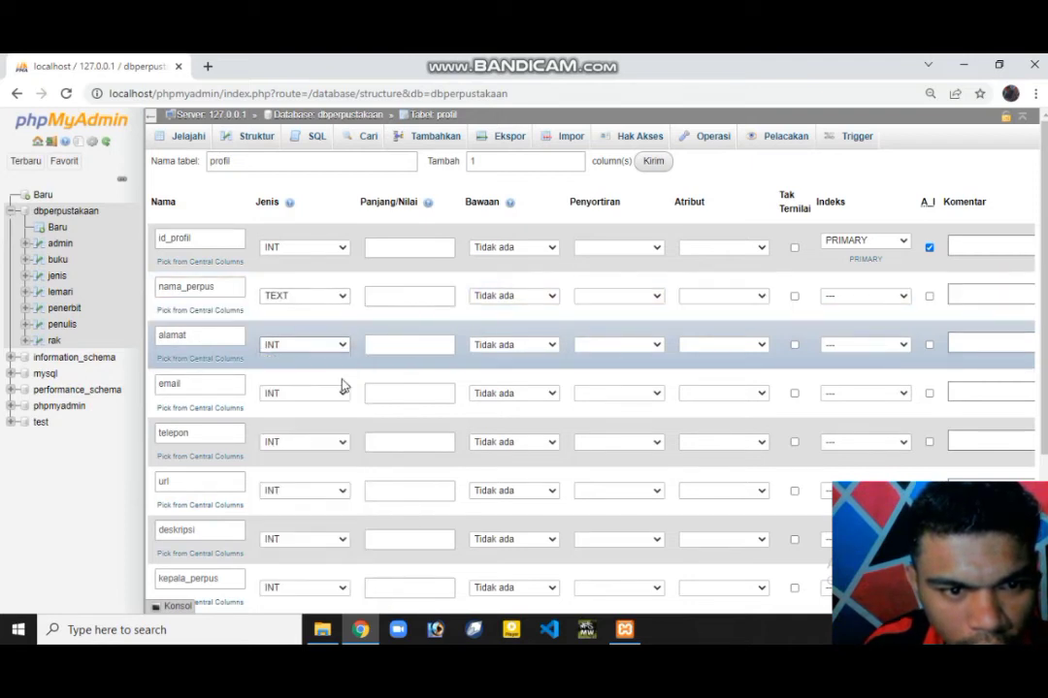
pyautogui.click(346, 397)
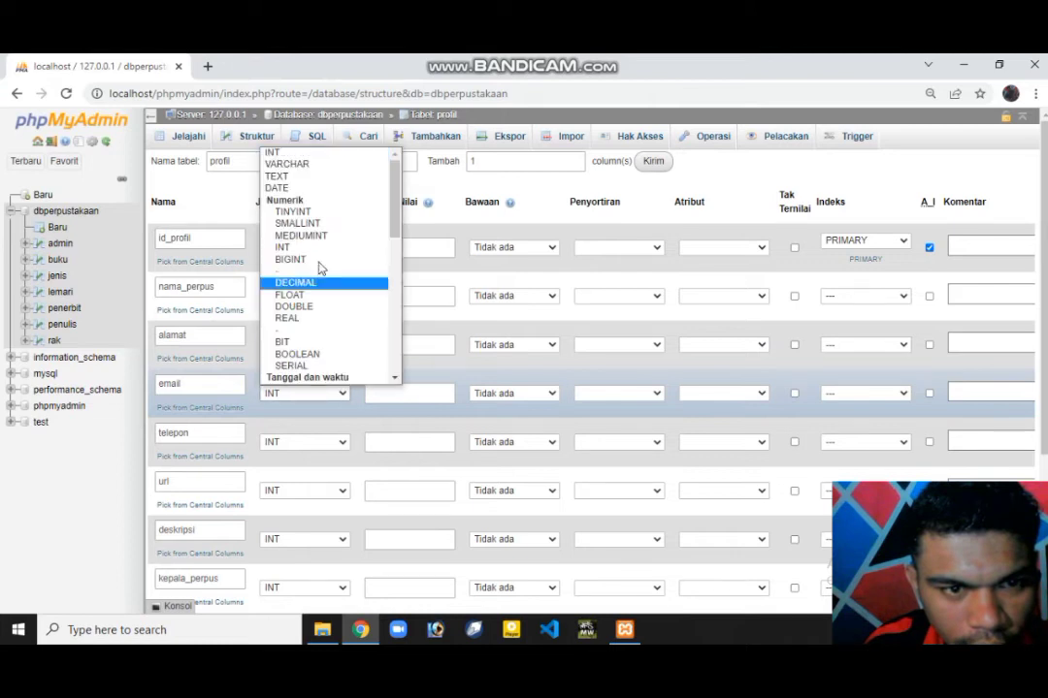
pyautogui.click(313, 177)
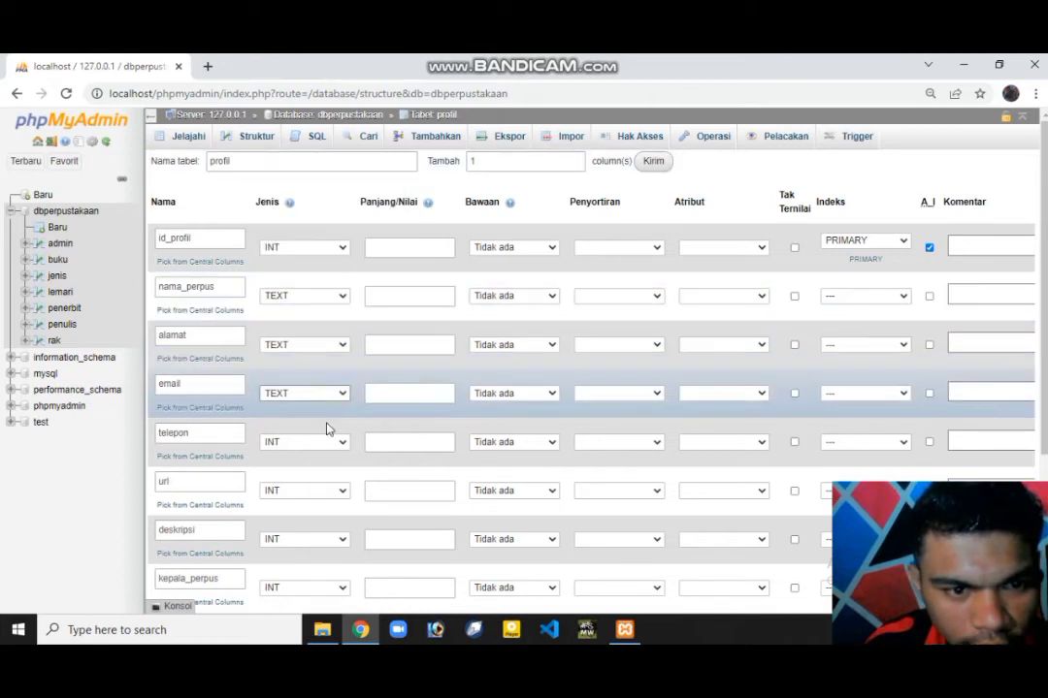
pyautogui.click(340, 442)
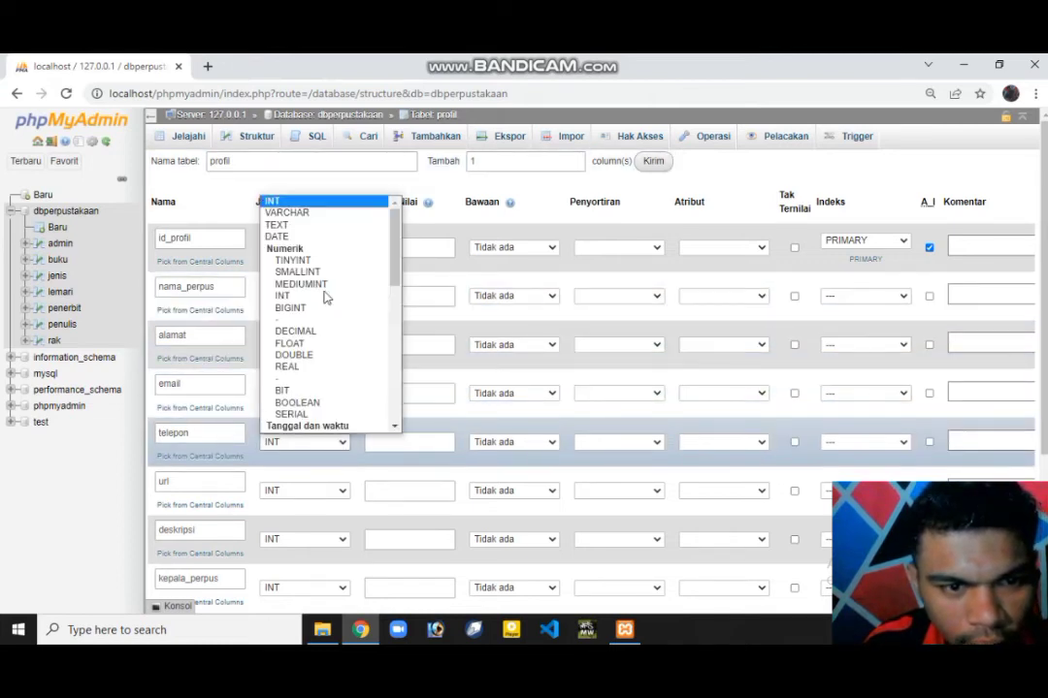
pyautogui.click(321, 225)
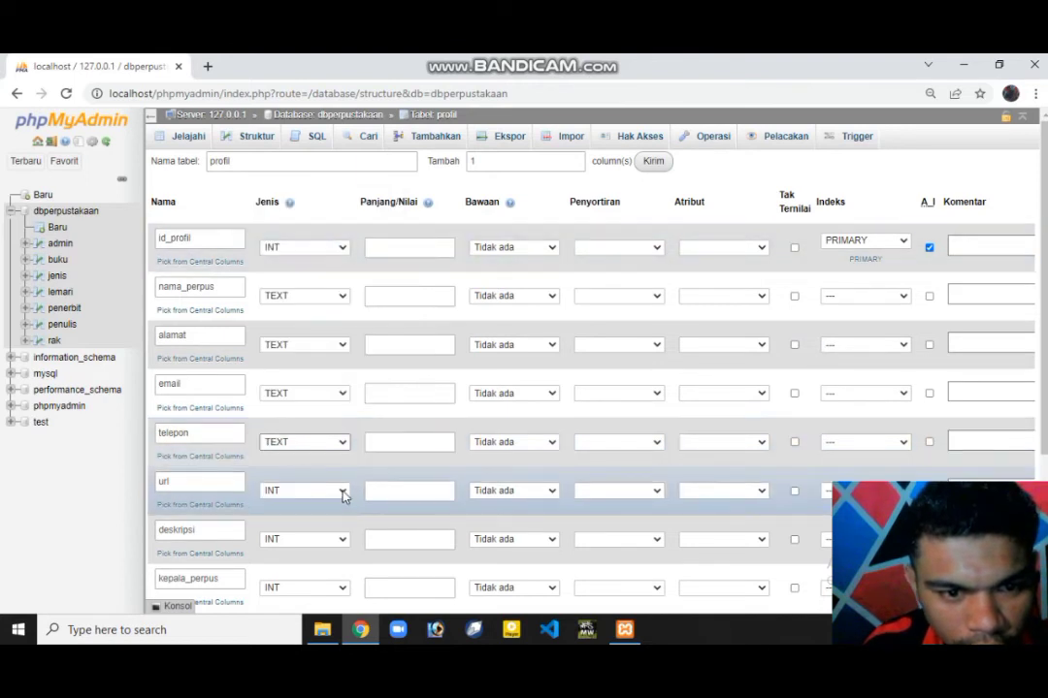
# Set the data type of the url and deskripsi columns to TEXT
pyautogui.click(342, 492)
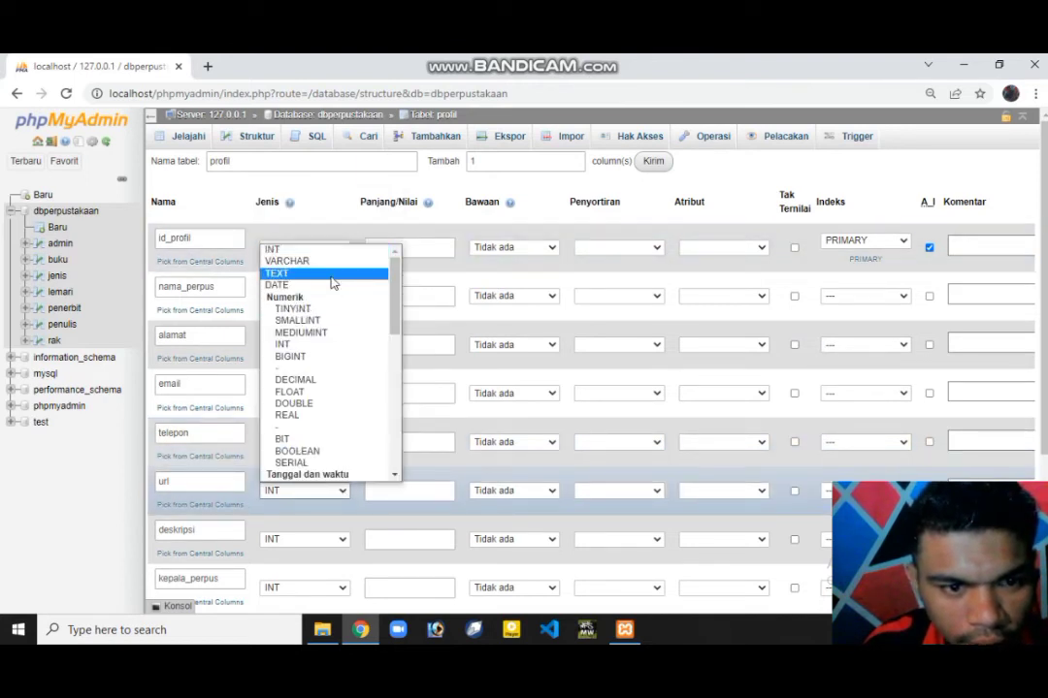
pyautogui.scroll(-2, 320, 462)
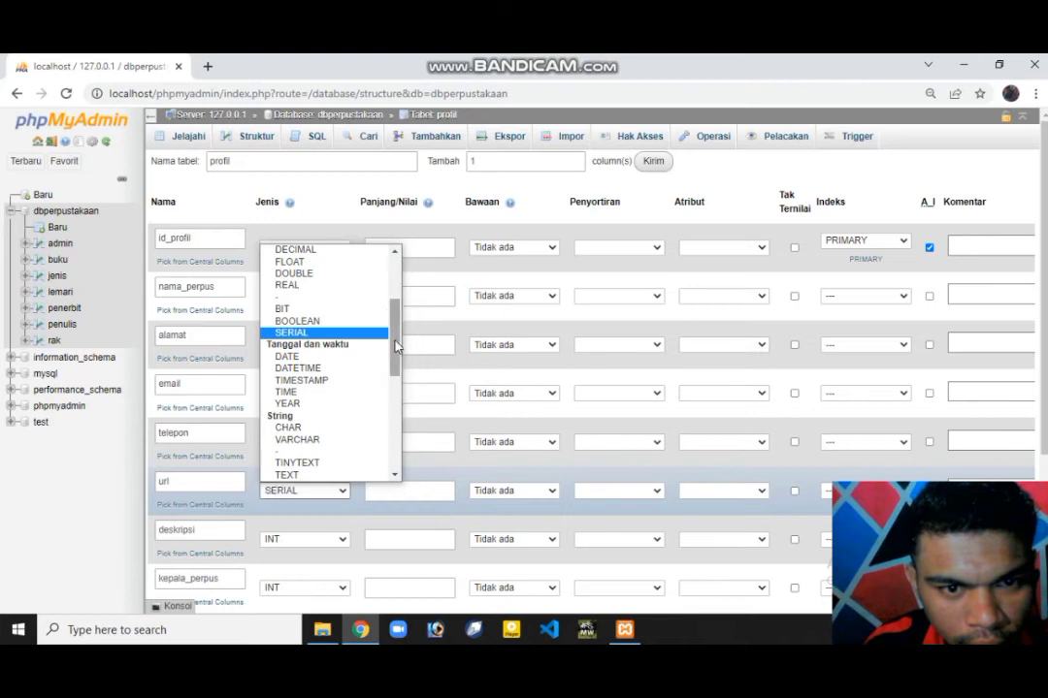
pyautogui.scroll(3, 393, 320)
pyautogui.click(379, 276)
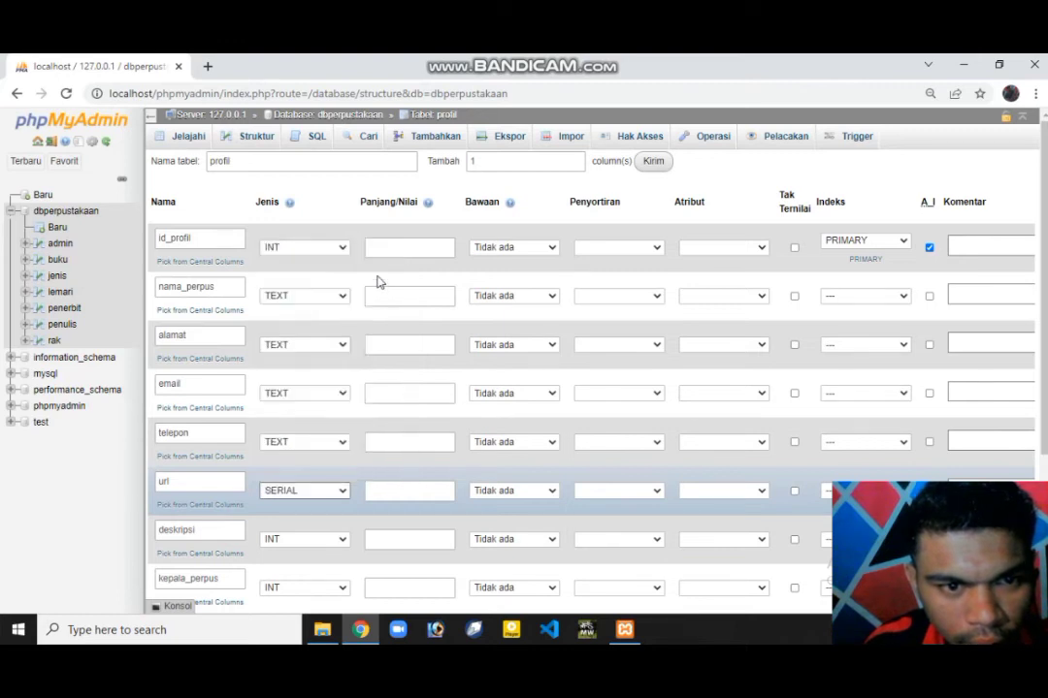
pyautogui.click(337, 540)
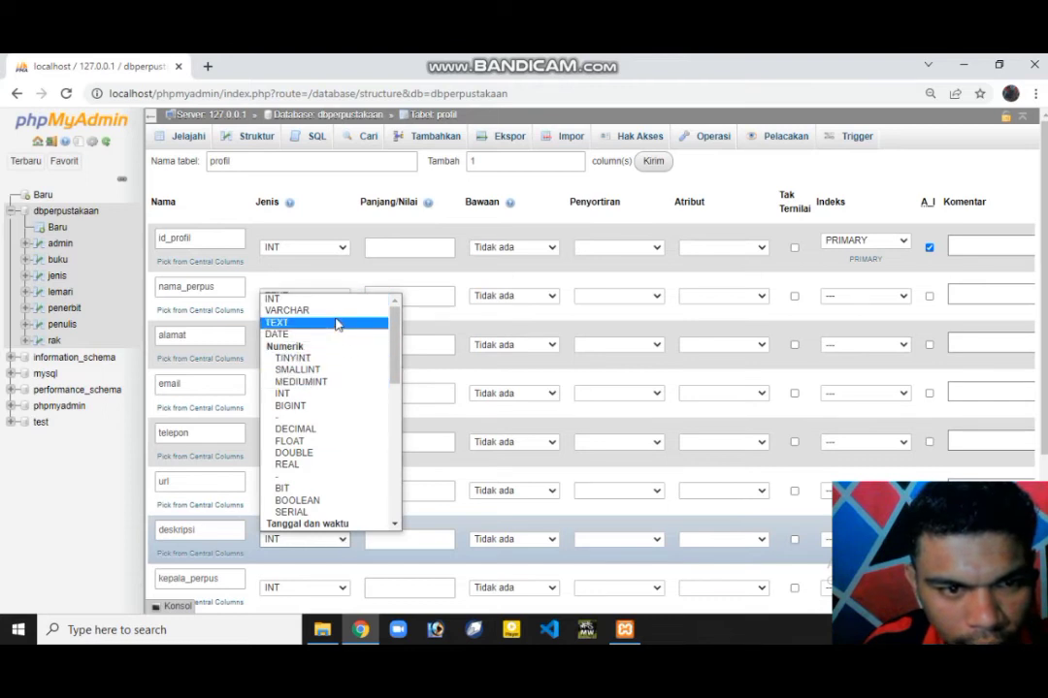
pyautogui.click(334, 323)
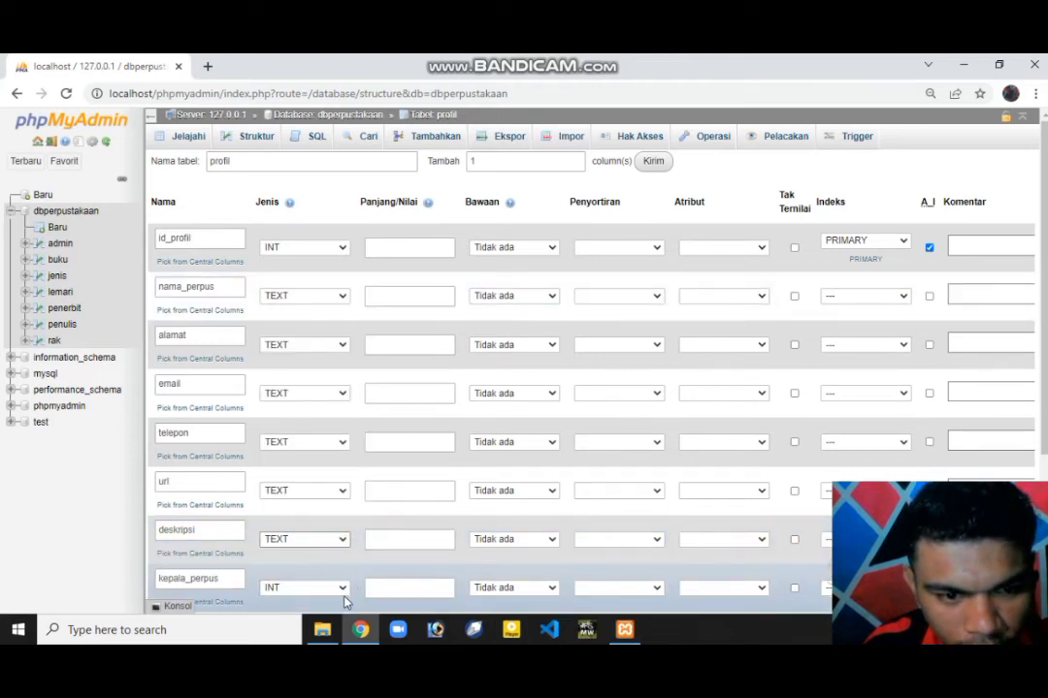
# Set the kepala_perpus column to TEXT with length 1 and save the profil table
pyautogui.click(343, 593)
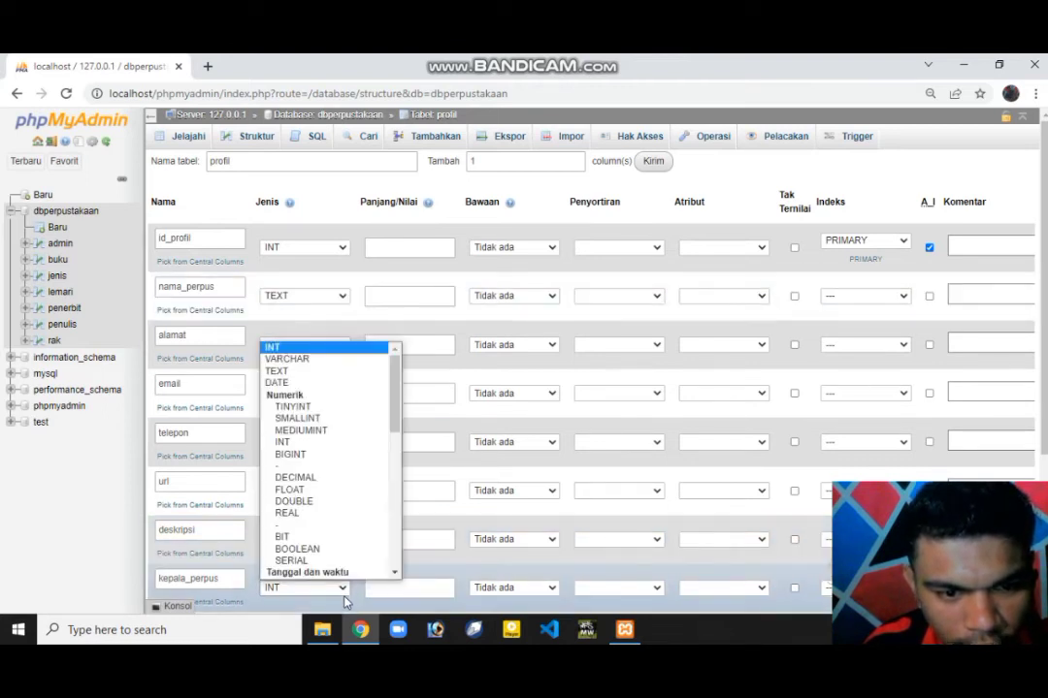
pyautogui.click(320, 374)
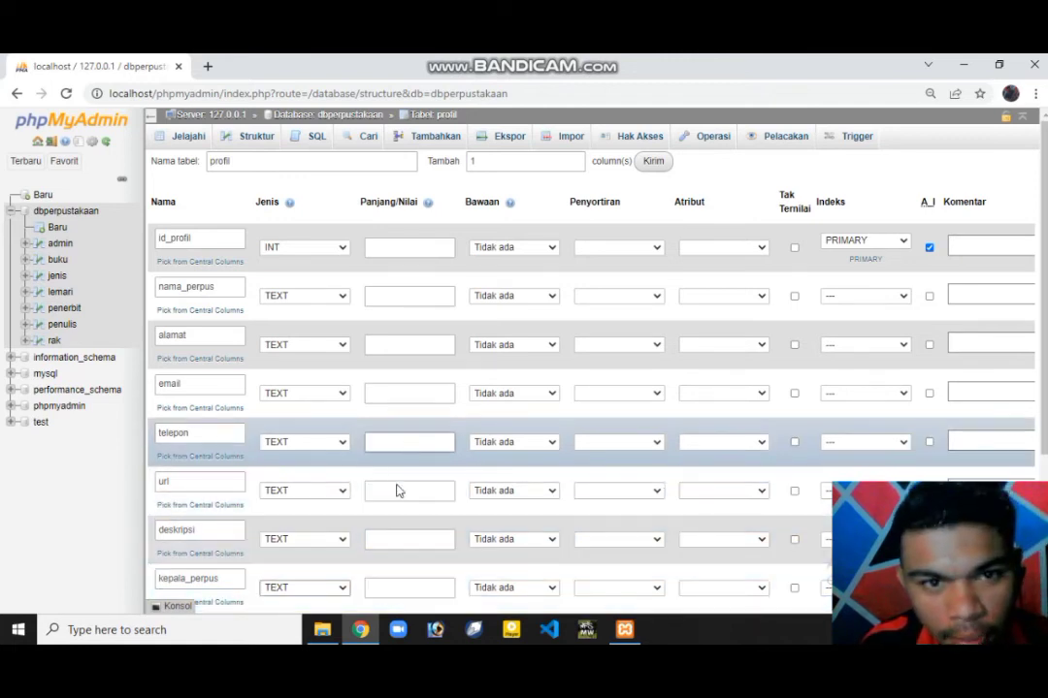
pyautogui.click(398, 588)
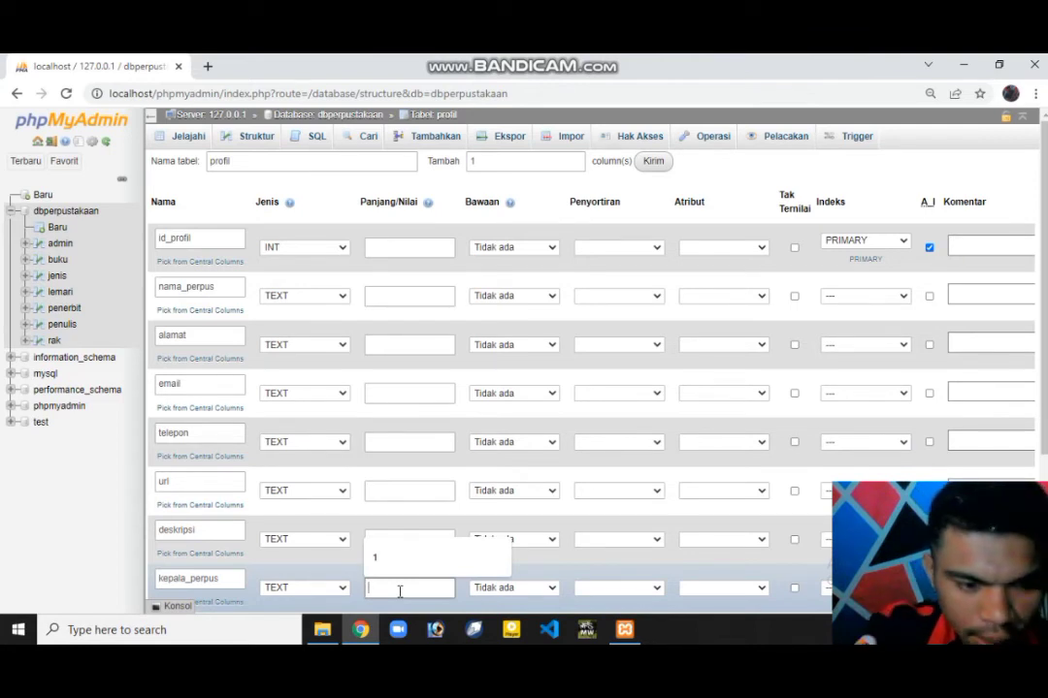
pyautogui.write('1')
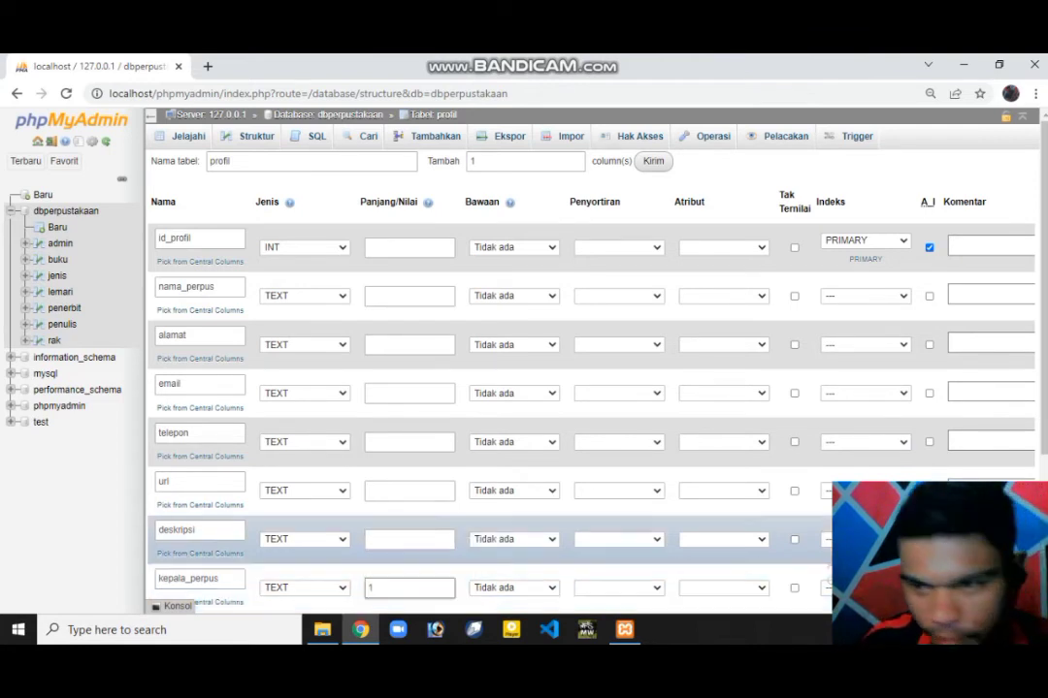
pyautogui.scroll(-3, 668, 434)
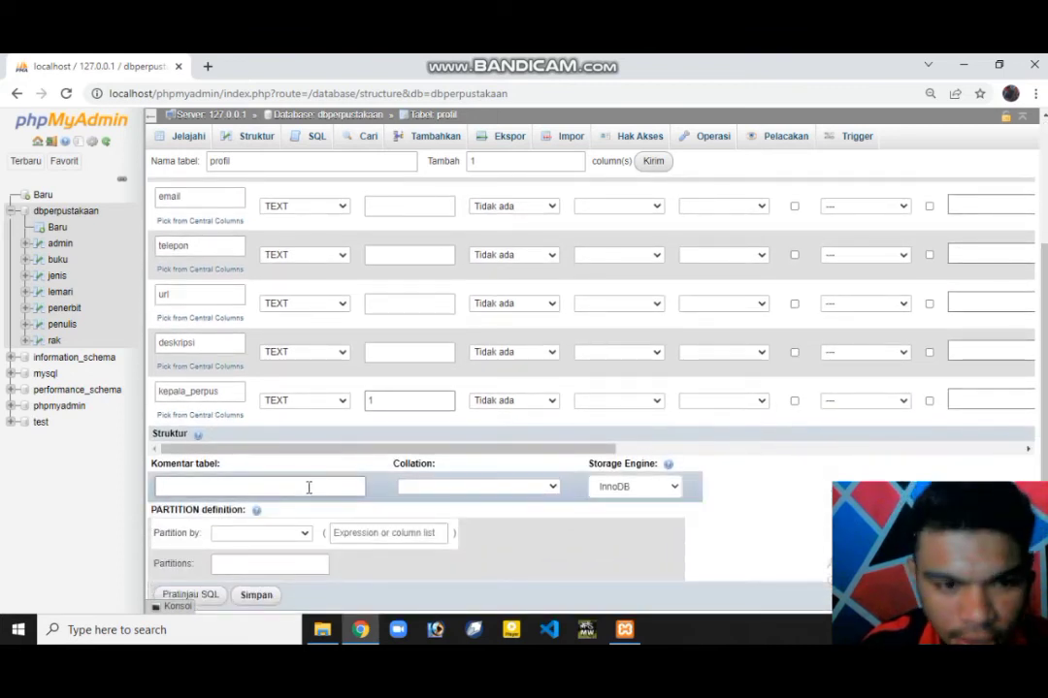
pyautogui.click(256, 595)
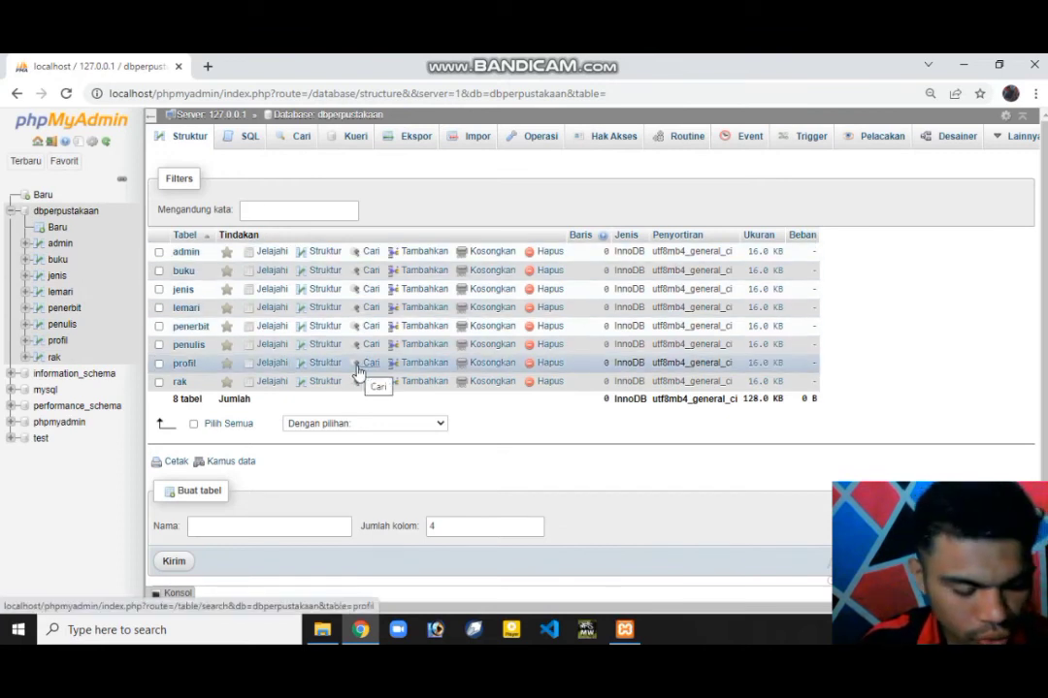
# Create a new table named detail with 4 columns in the dbperpustakaan database
pyautogui.click(316, 115)
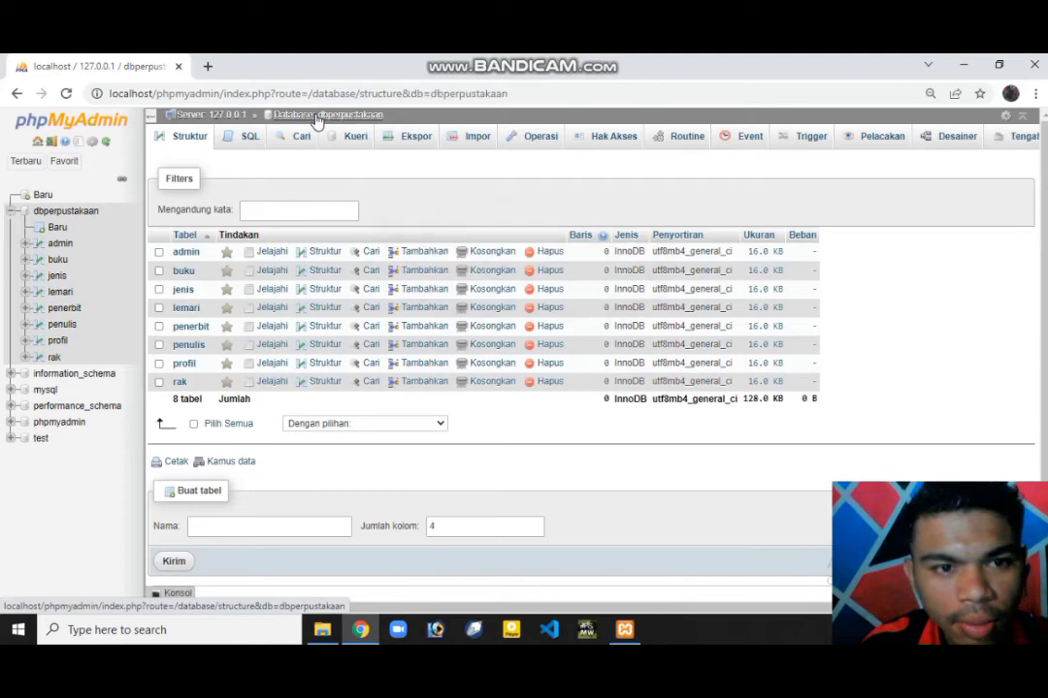
pyautogui.click(273, 525)
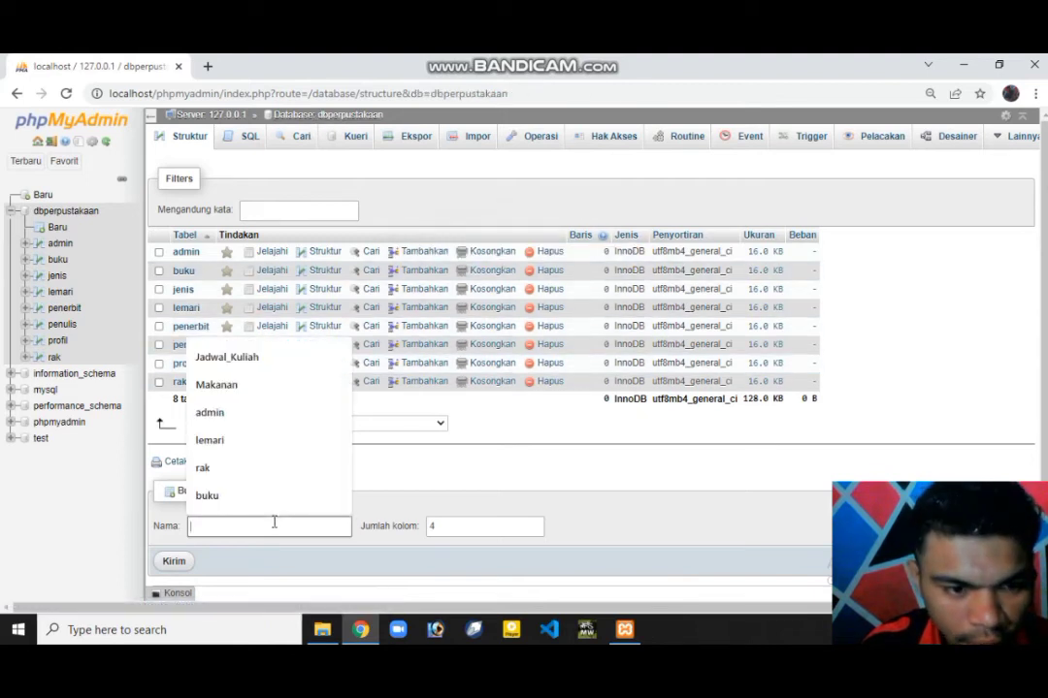
pyautogui.write('detail')
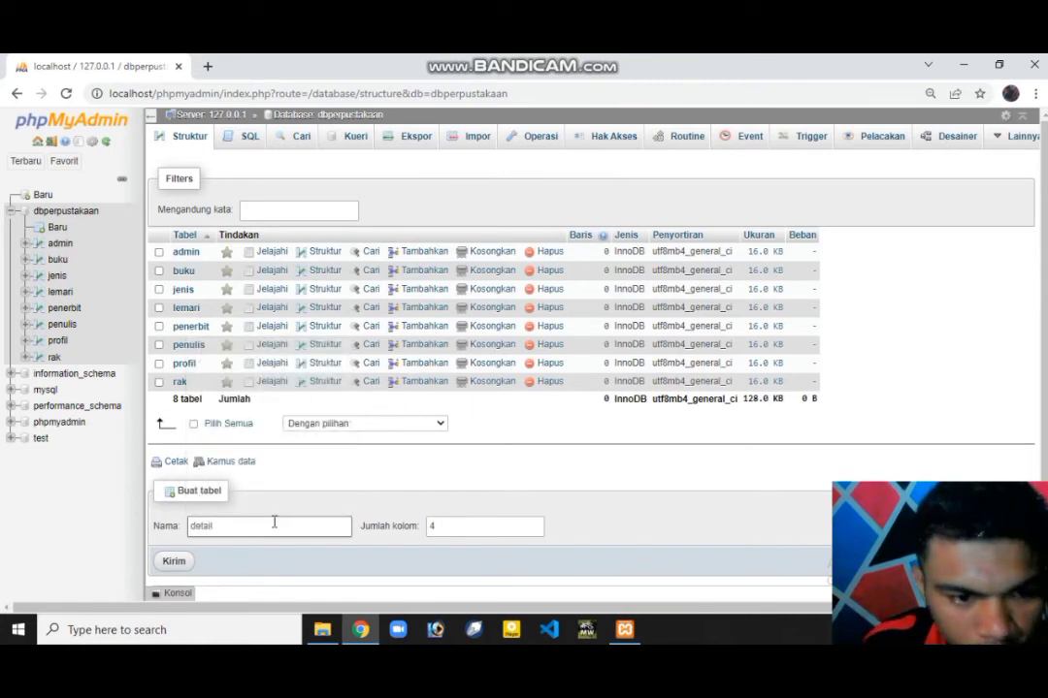
pyautogui.click(451, 525)
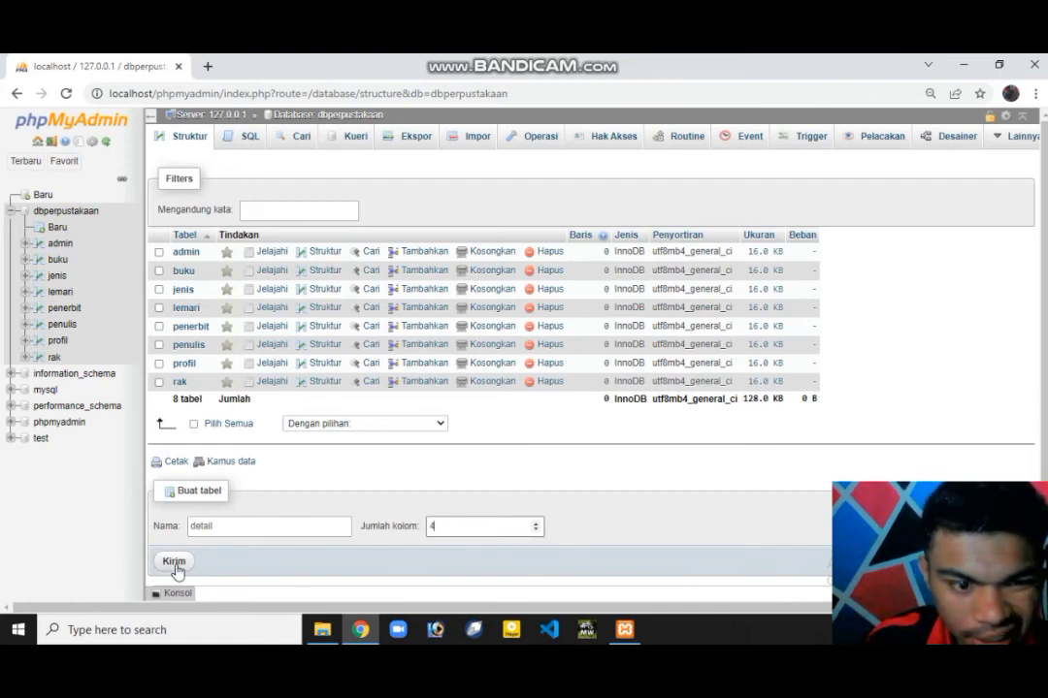
pyautogui.click(175, 565)
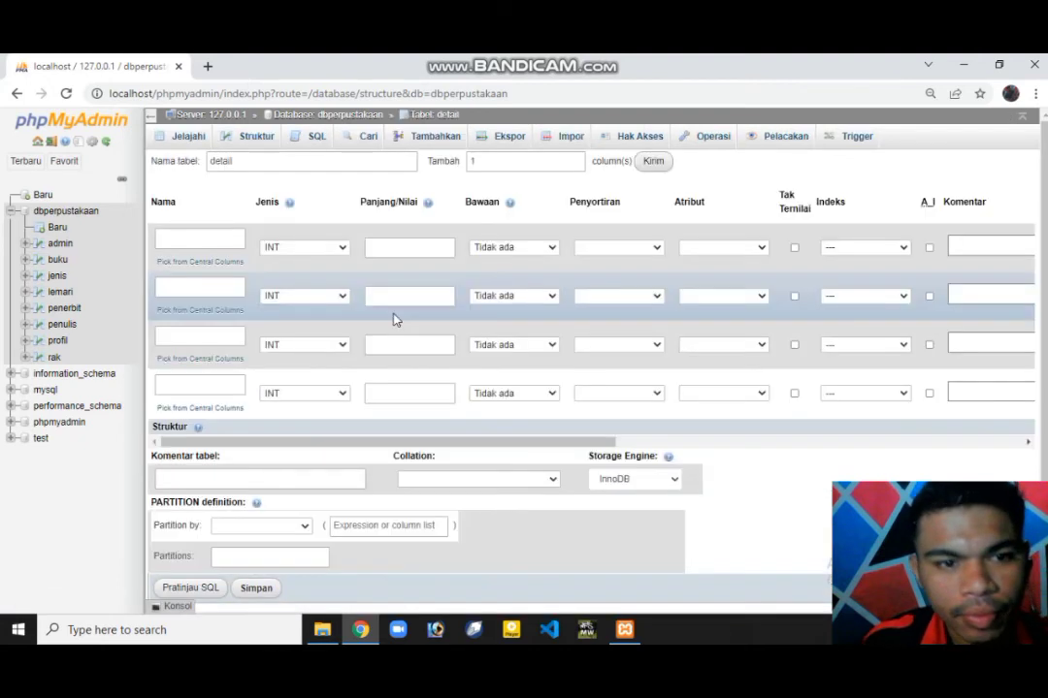
# Name the first two columns of the detail table id_detail and id_pinjam
pyautogui.click(209, 241)
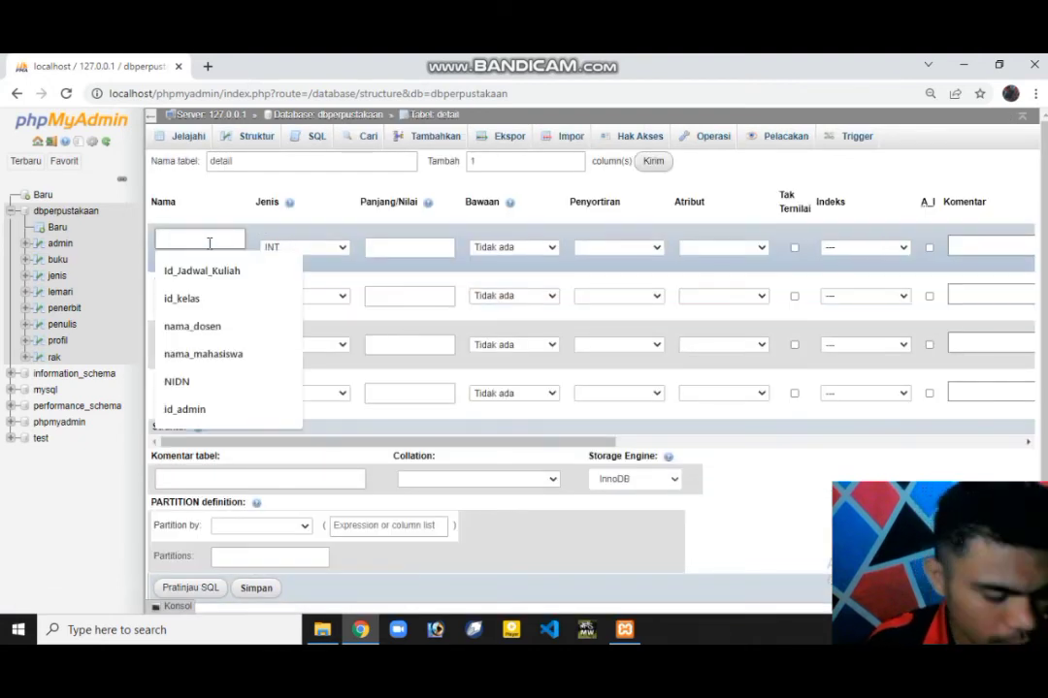
pyautogui.write('id')
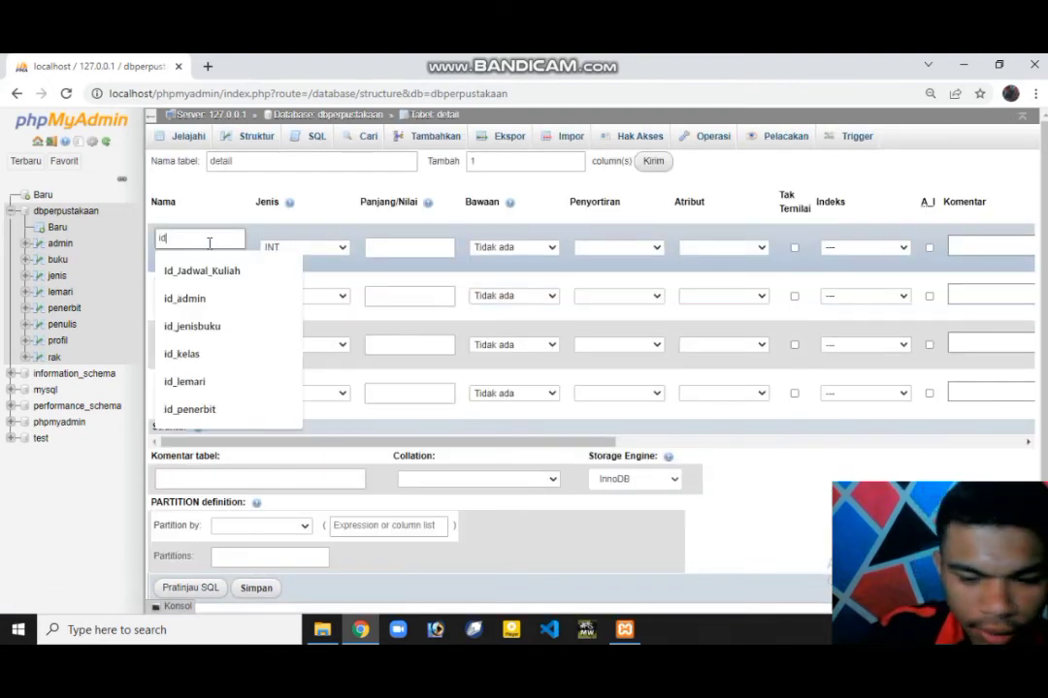
pyautogui.write('_d')
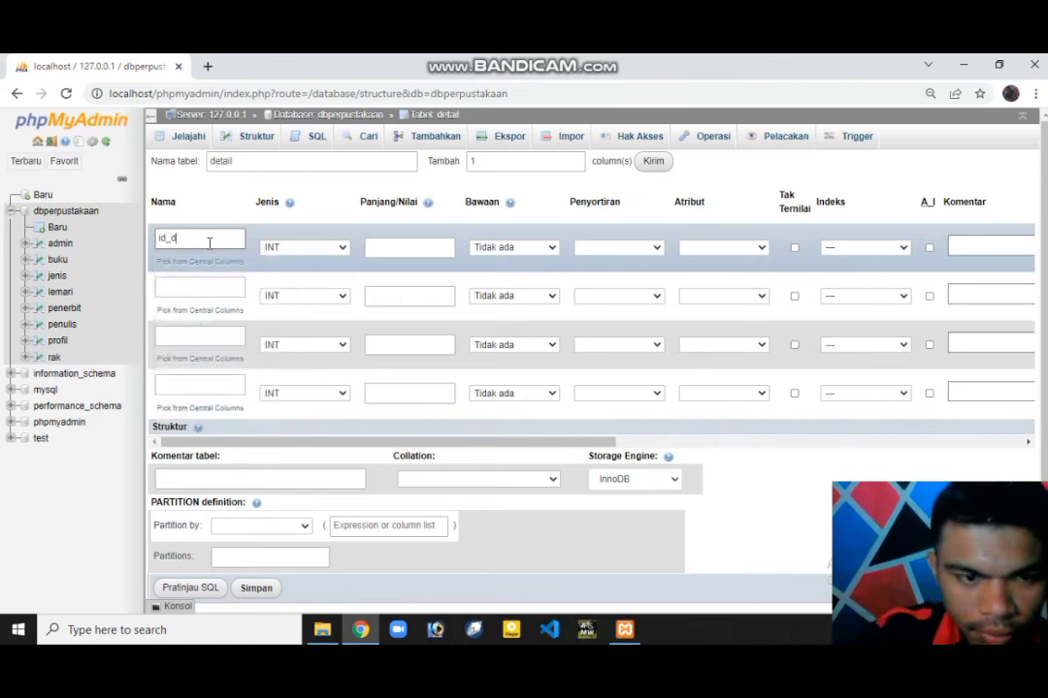
pyautogui.write('etail')
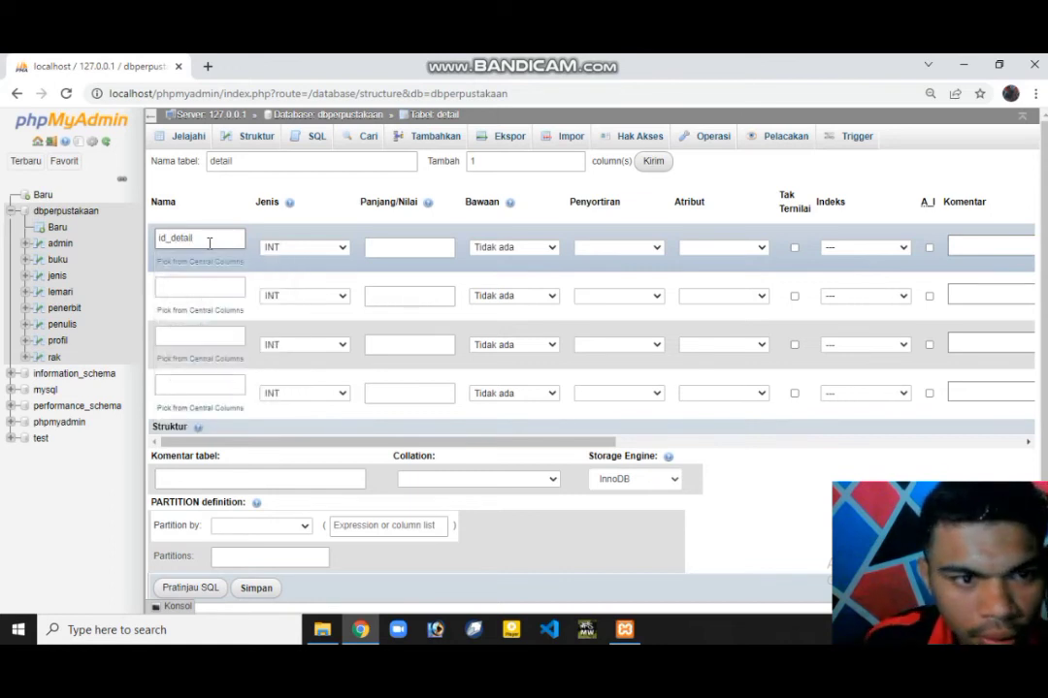
pyautogui.click(203, 287)
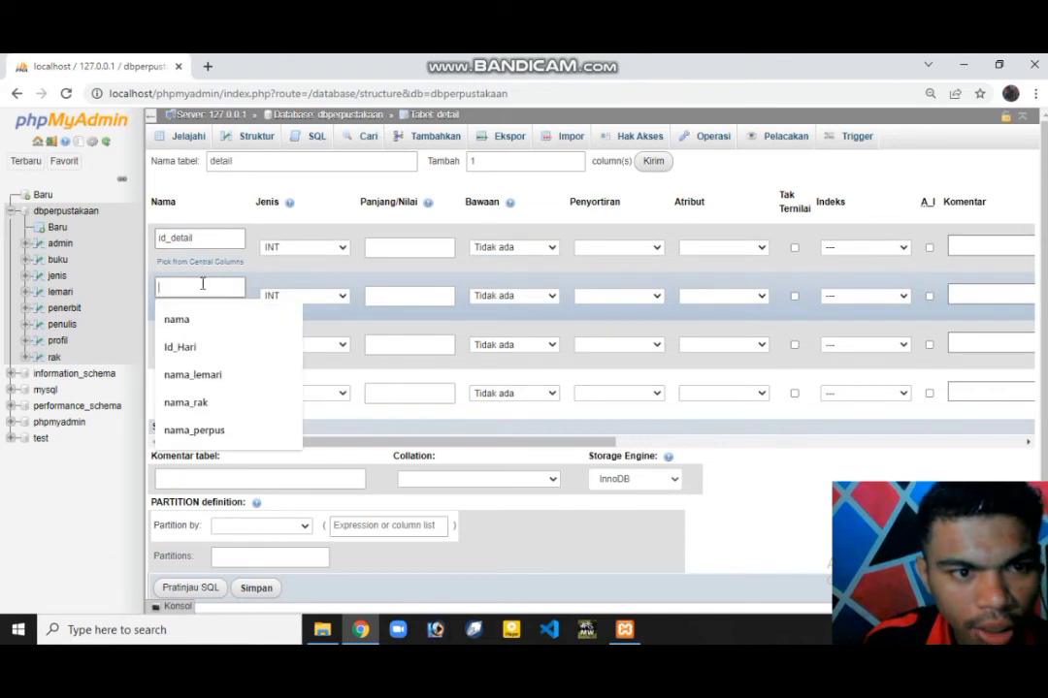
pyautogui.write('i')
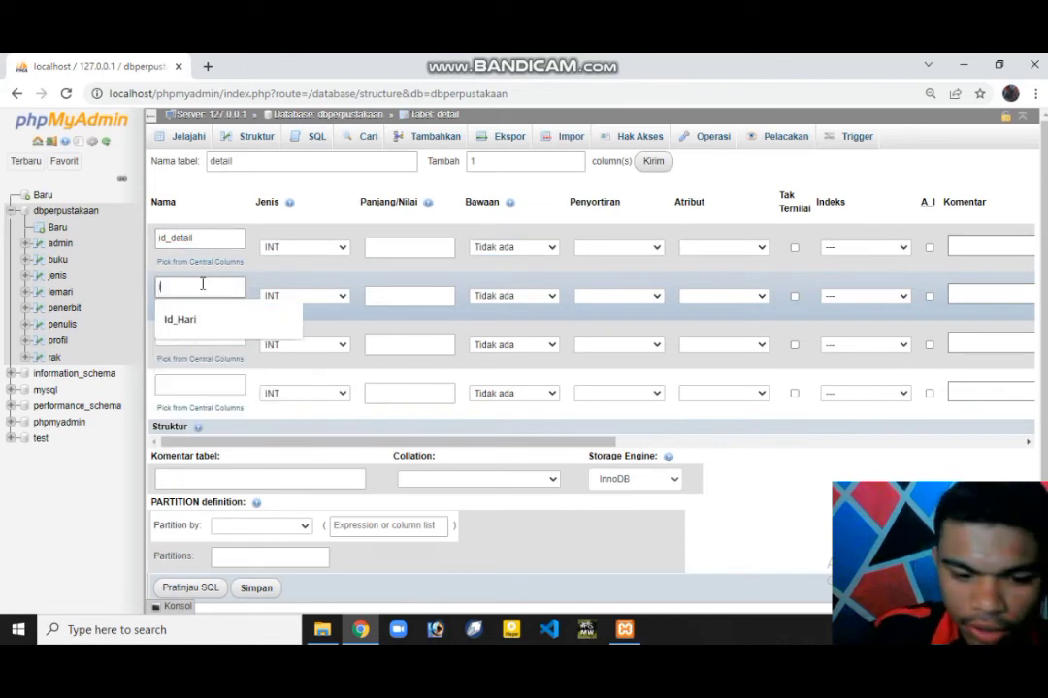
pyautogui.write('d_p')
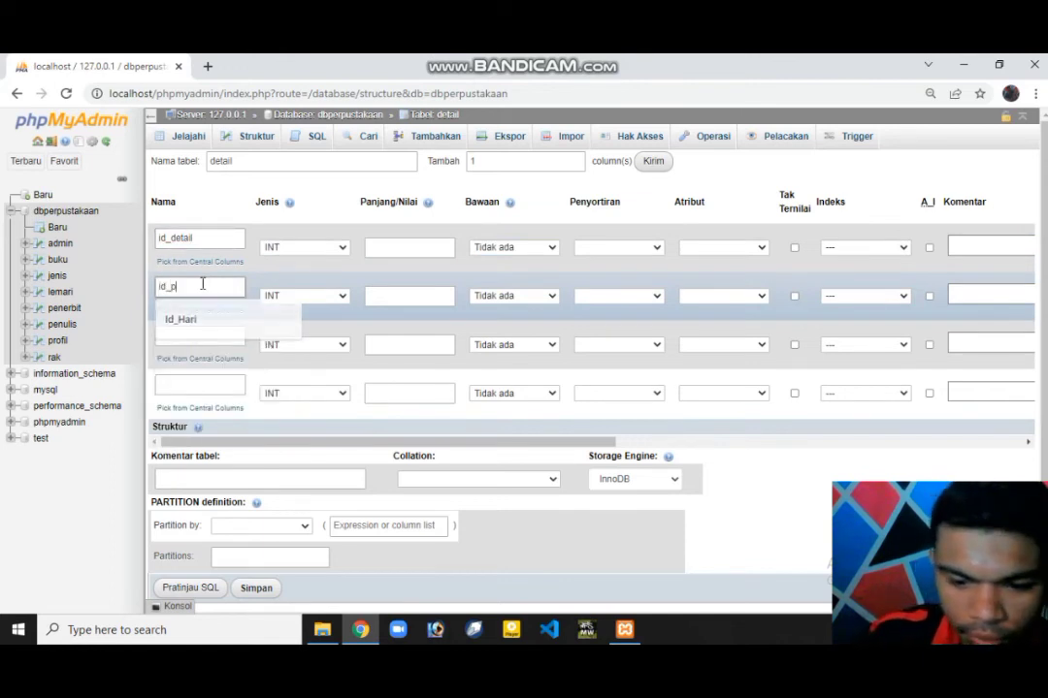
pyautogui.write('injam')
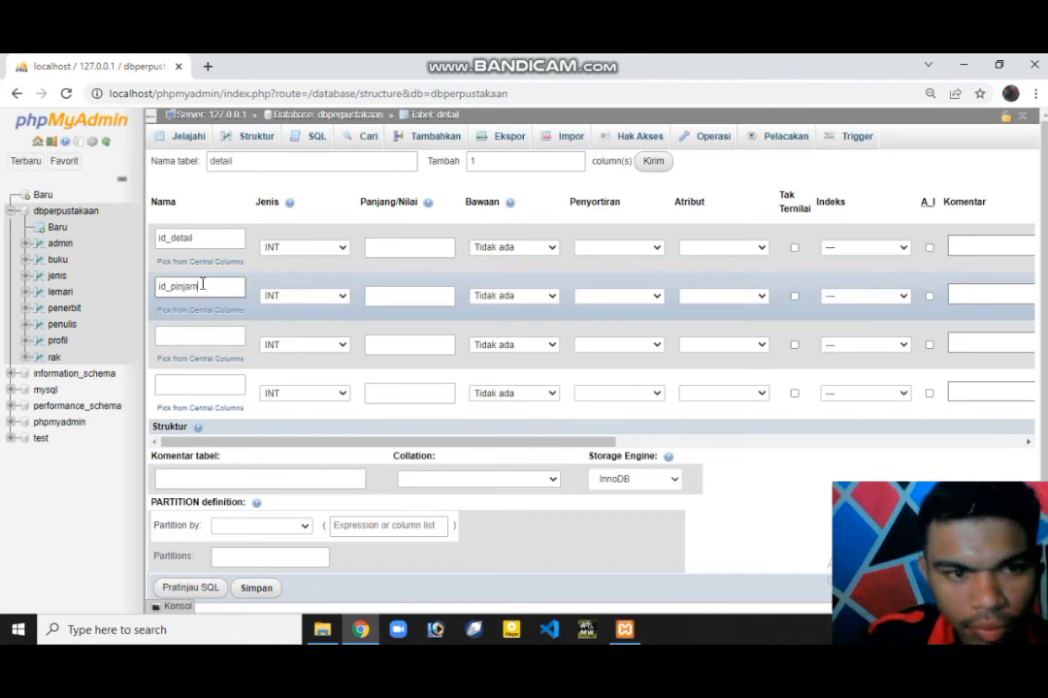
# Name the third and fourth columns of the detail table id_buku and jumlah
pyautogui.click(194, 338)
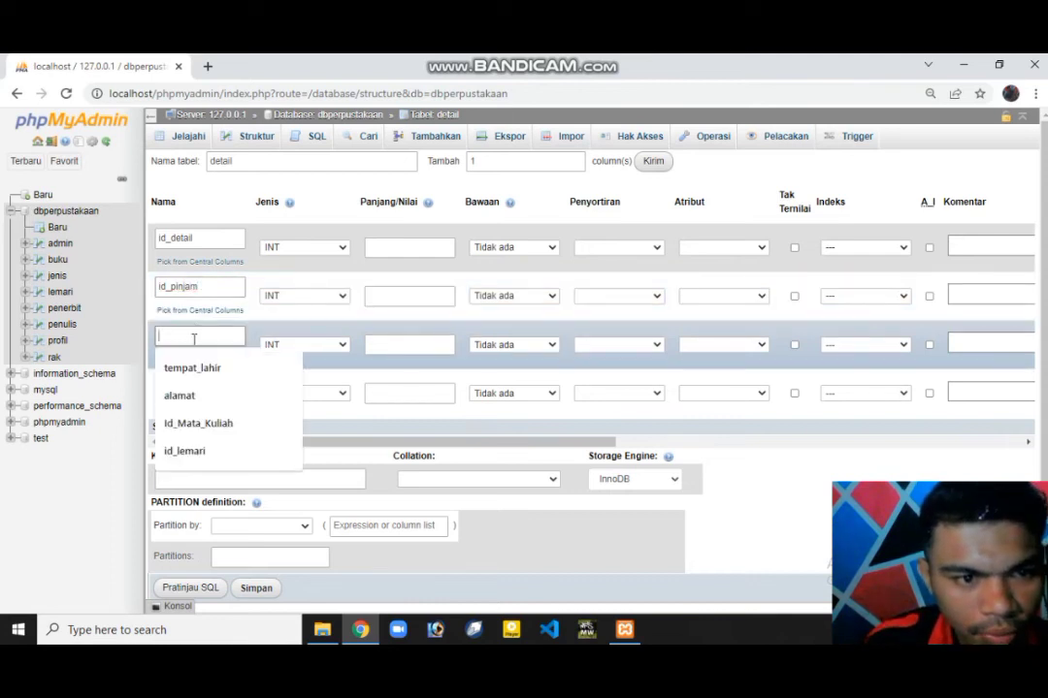
pyautogui.write('i')
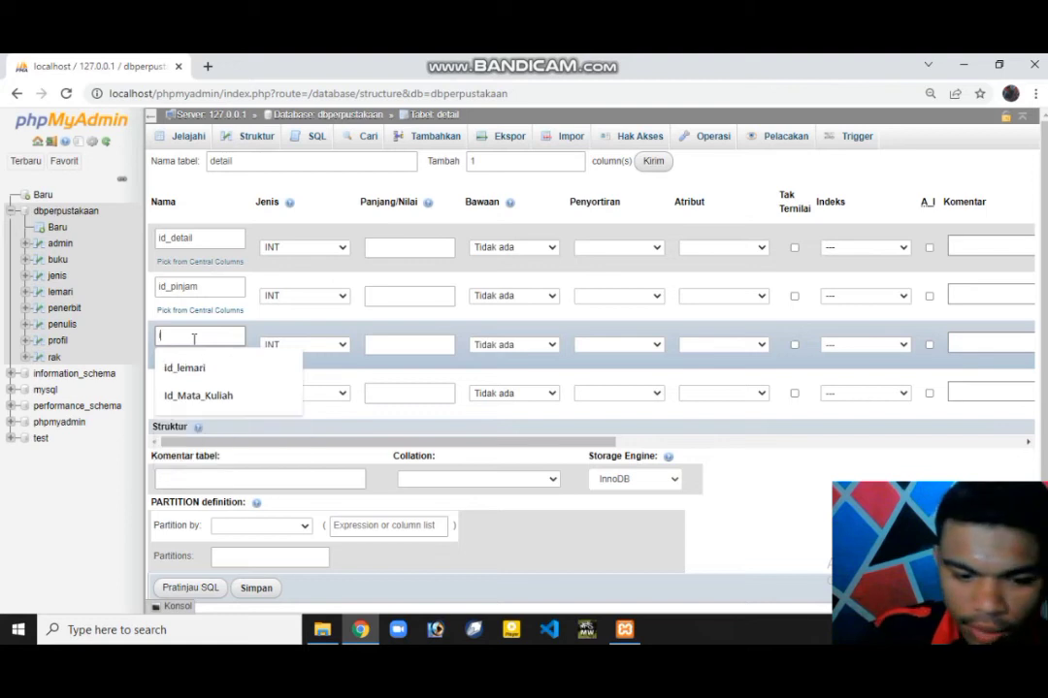
pyautogui.write('d_')
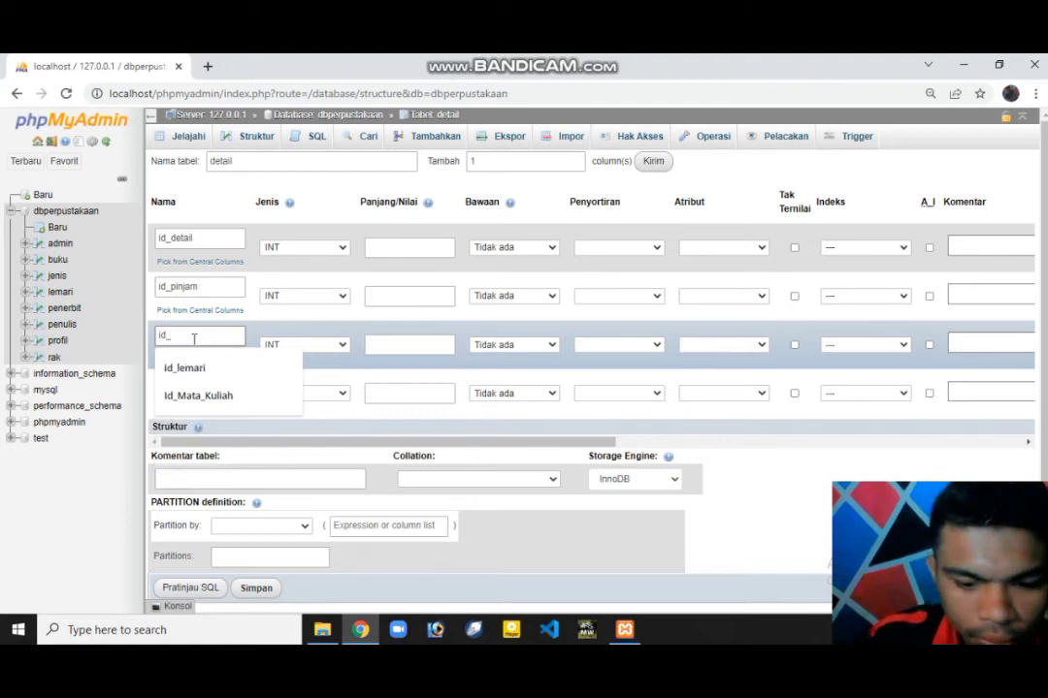
pyautogui.write('buku')
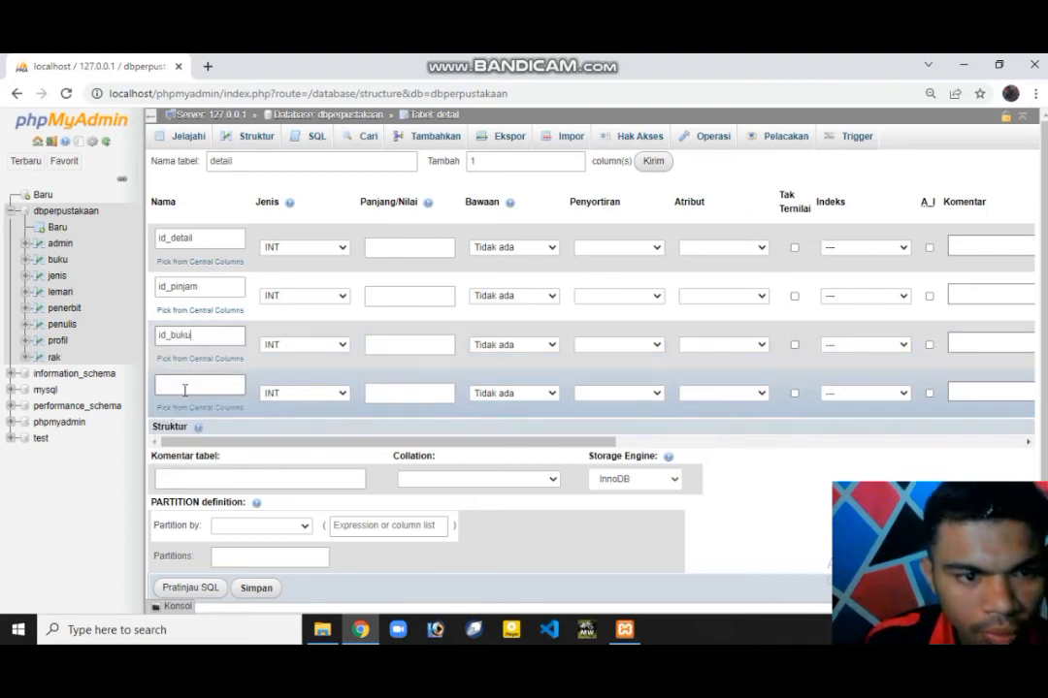
pyautogui.click(184, 390)
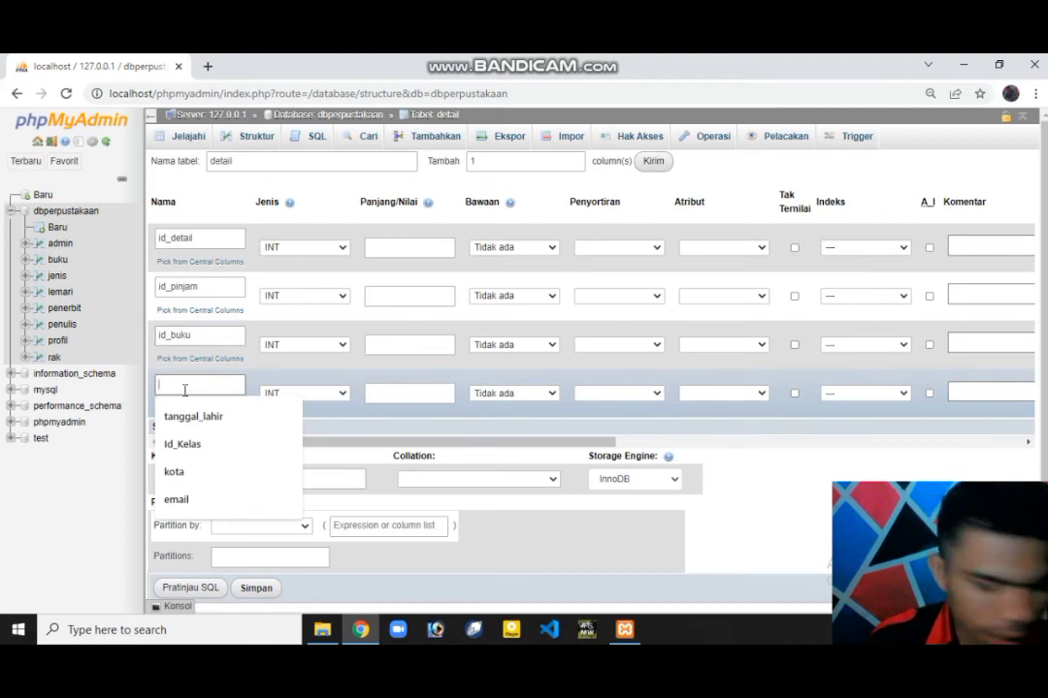
pyautogui.write('jumla')
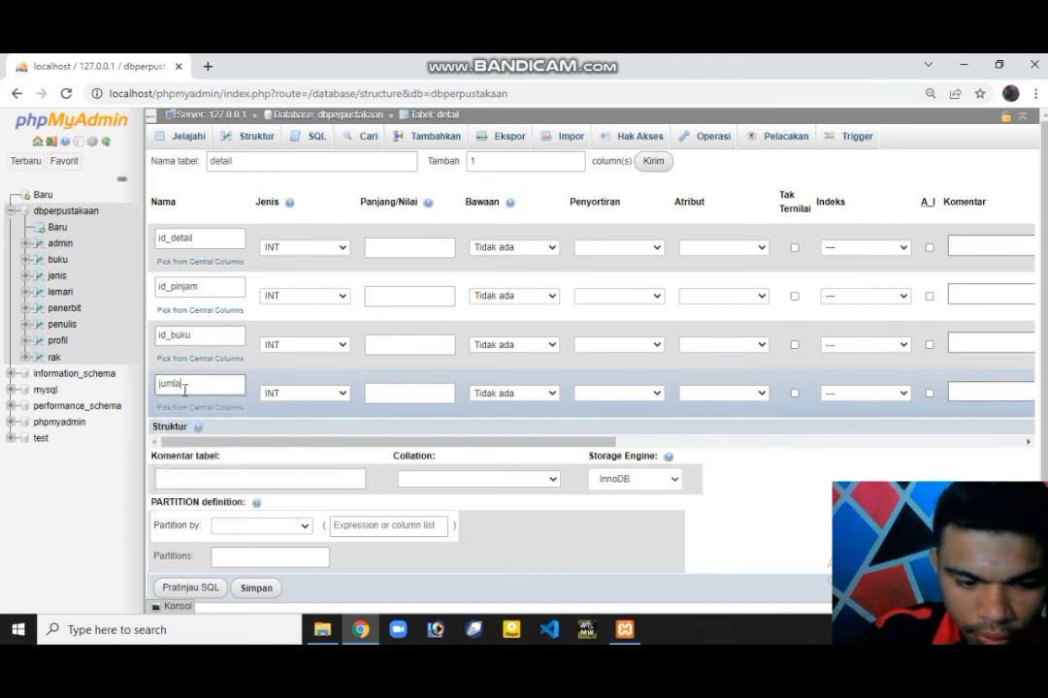
pyautogui.write('h')
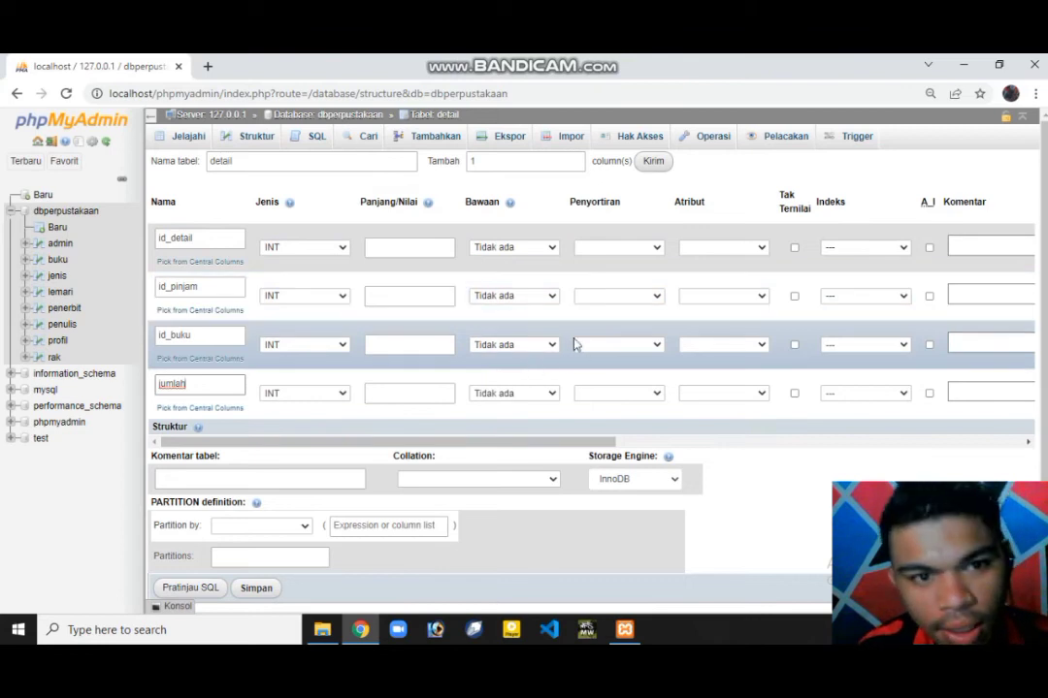
# Make id_detail an auto-increment primary key and save the detail table
pyautogui.click(929, 248)
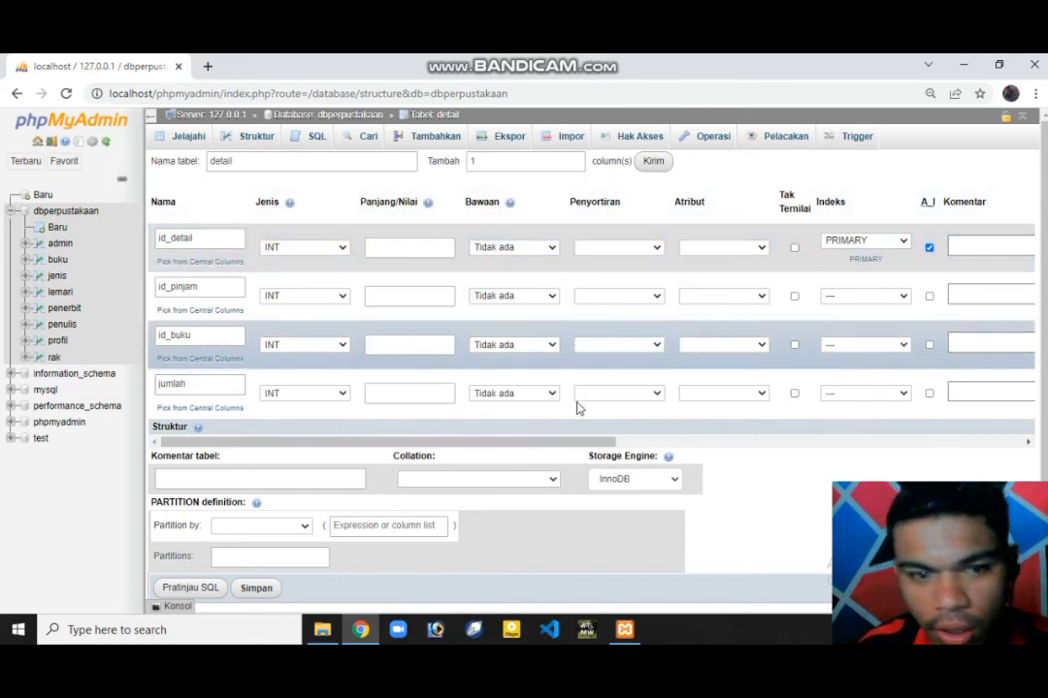
pyautogui.click(257, 596)
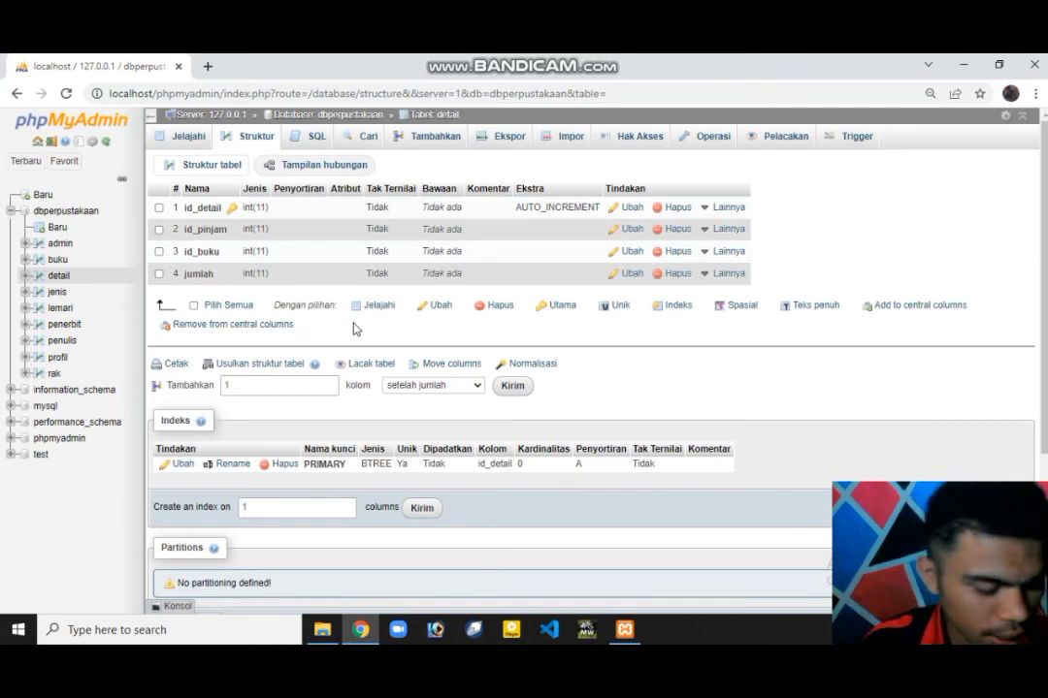
# Create a new table named pinjam with 7 columns in the dbperpustakaan database
pyautogui.click(327, 116)
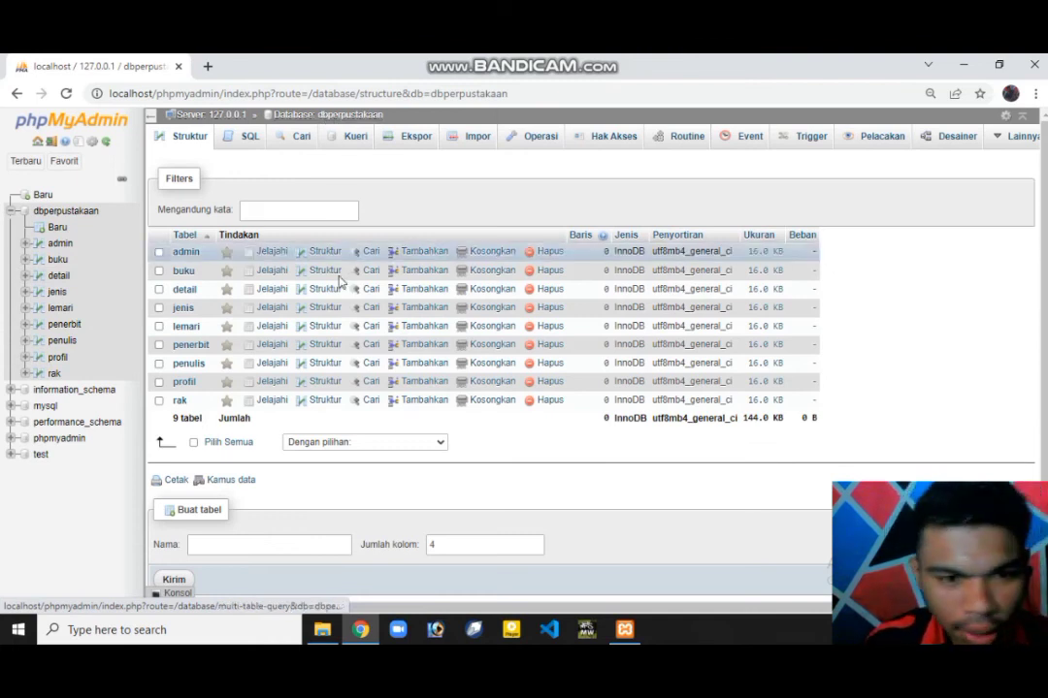
pyautogui.click(314, 547)
pyautogui.write('p')
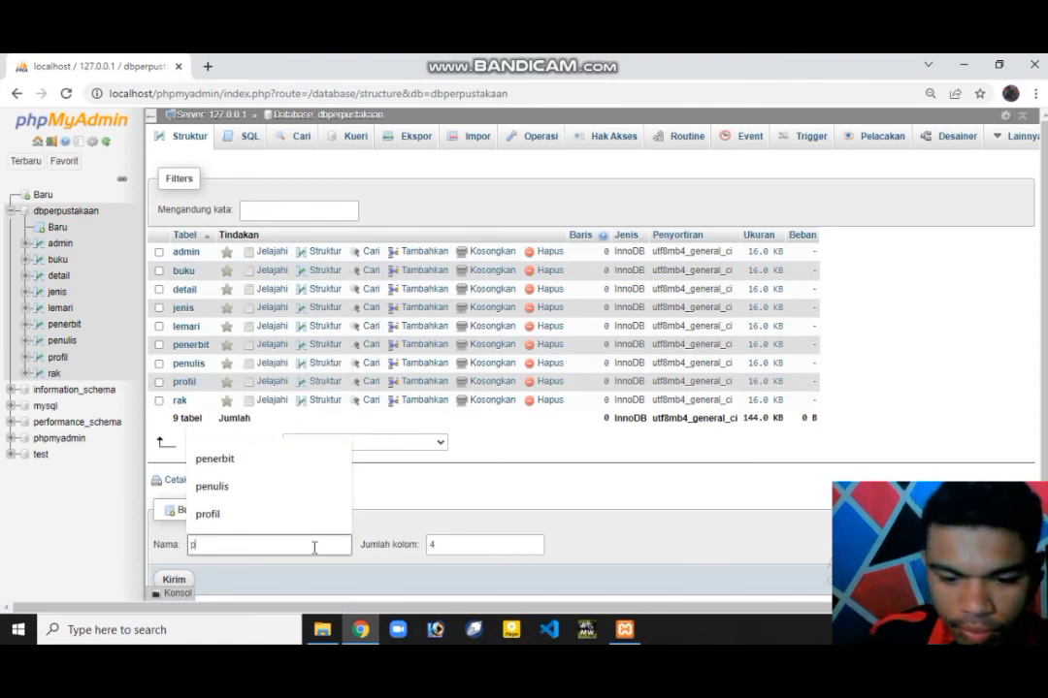
pyautogui.write('injam')
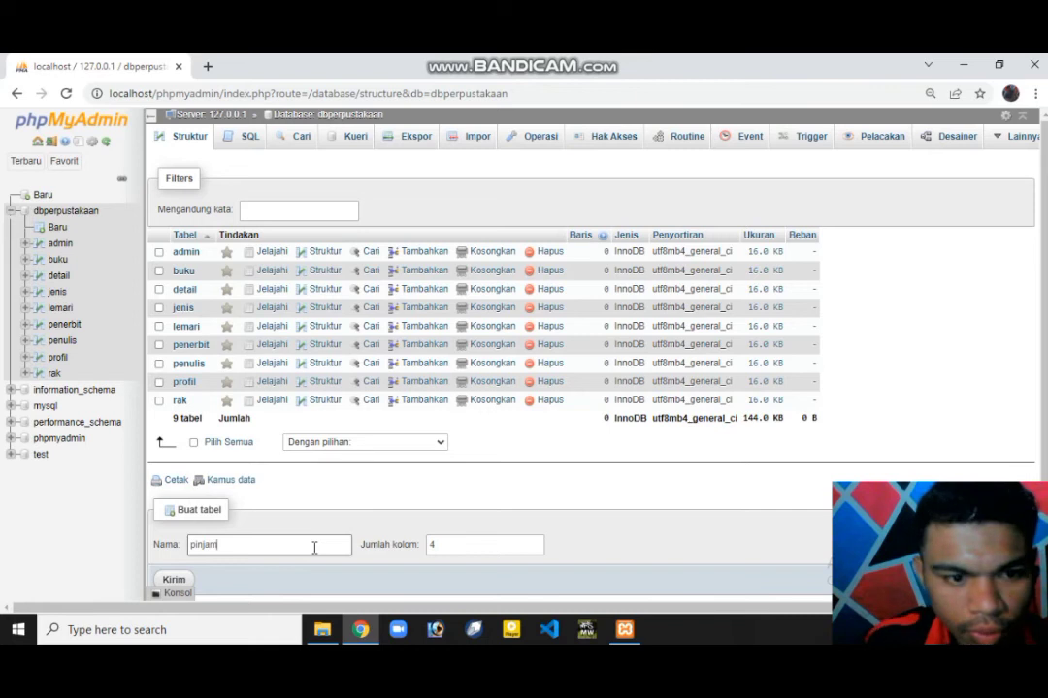
pyautogui.click(470, 551)
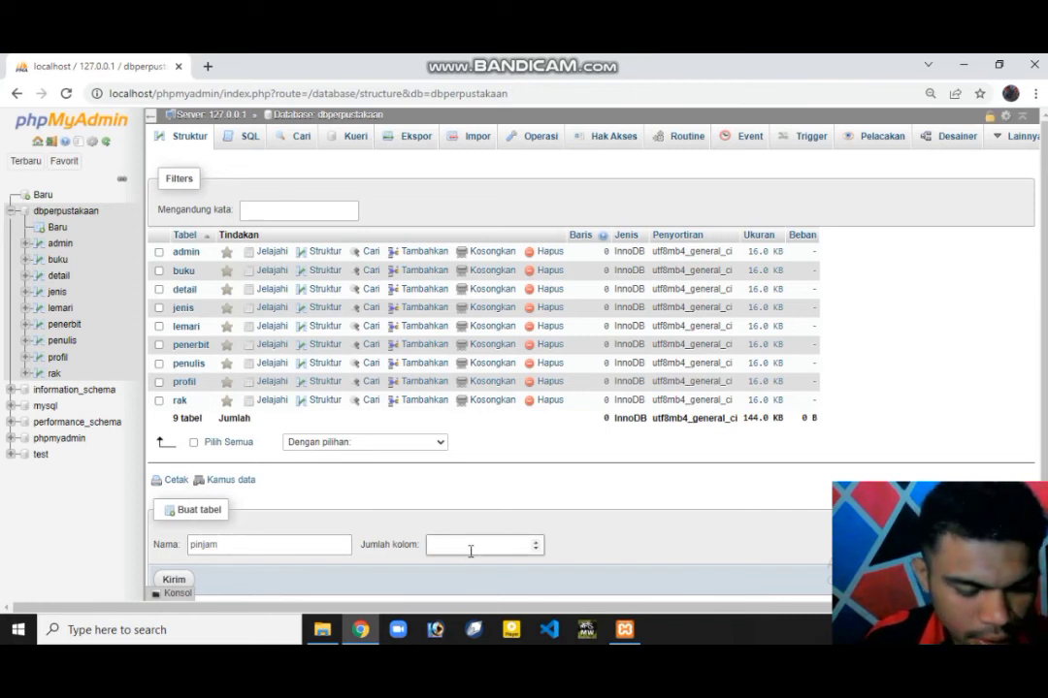
pyautogui.write('7')
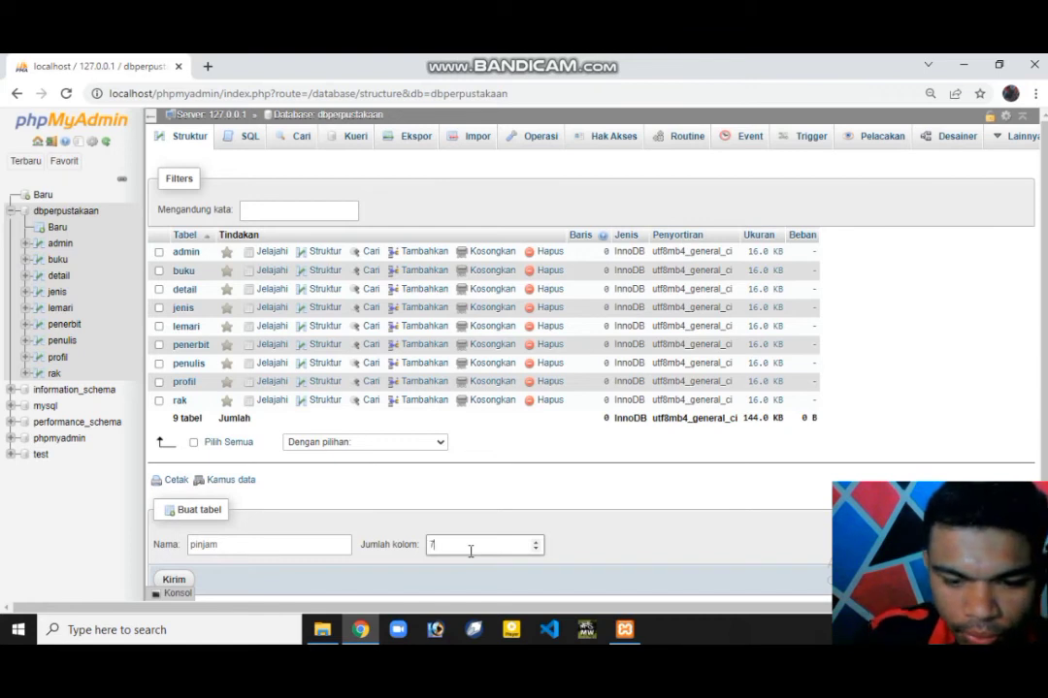
pyautogui.click(176, 580)
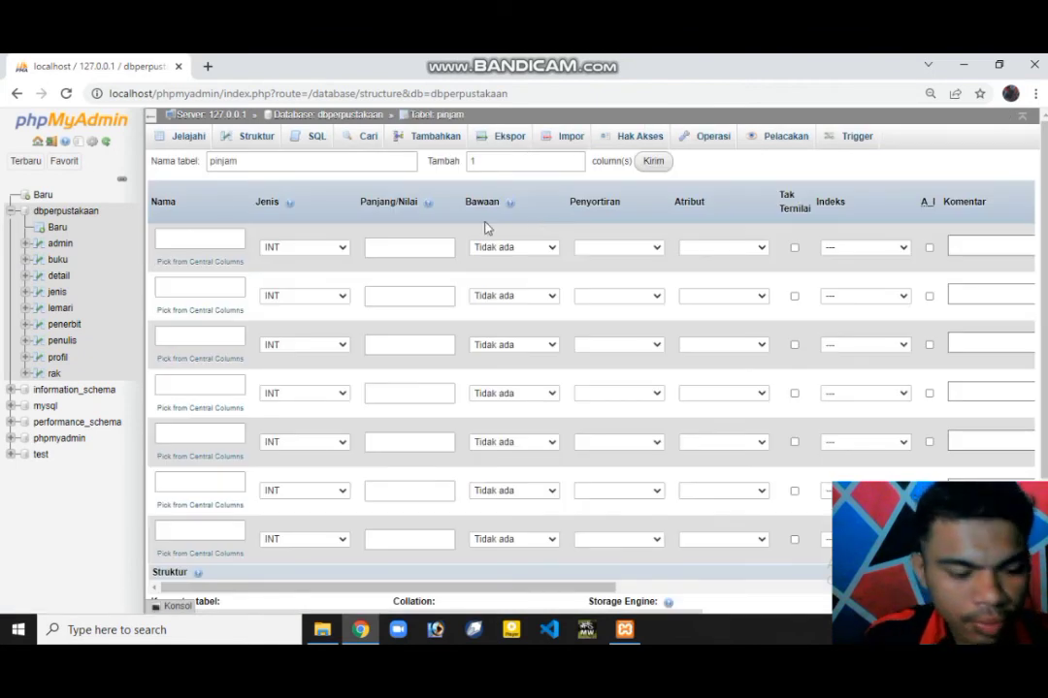
# Name the first two columns of the pinjam table id_pinjam and tanggal_pinjam
pyautogui.click(194, 244)
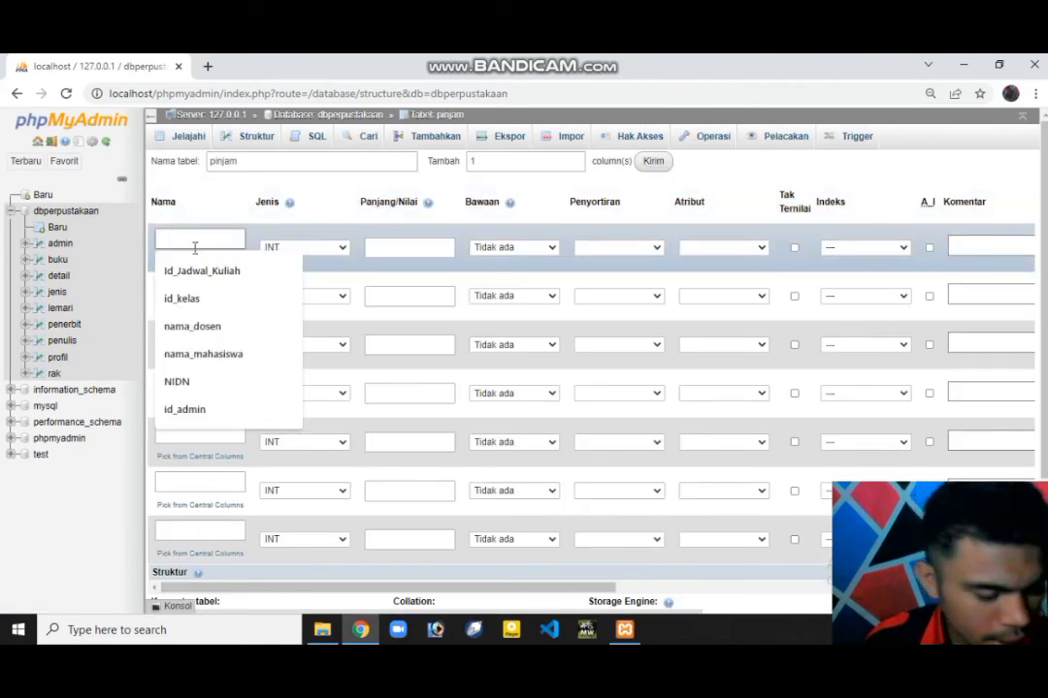
pyautogui.write('id_pinjam')
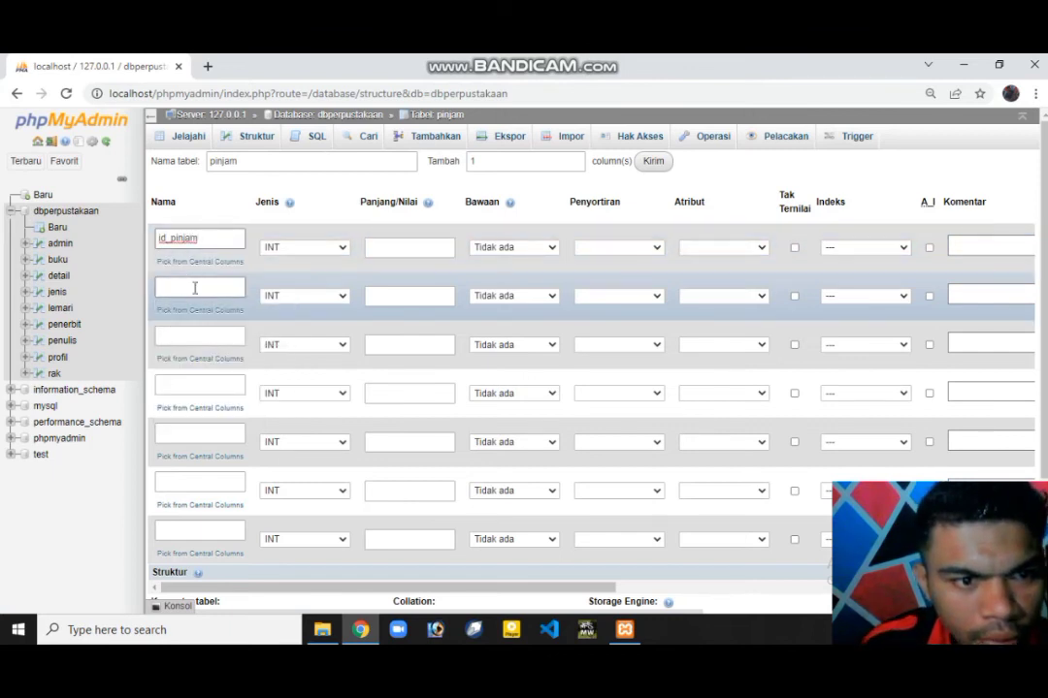
pyautogui.click(195, 288)
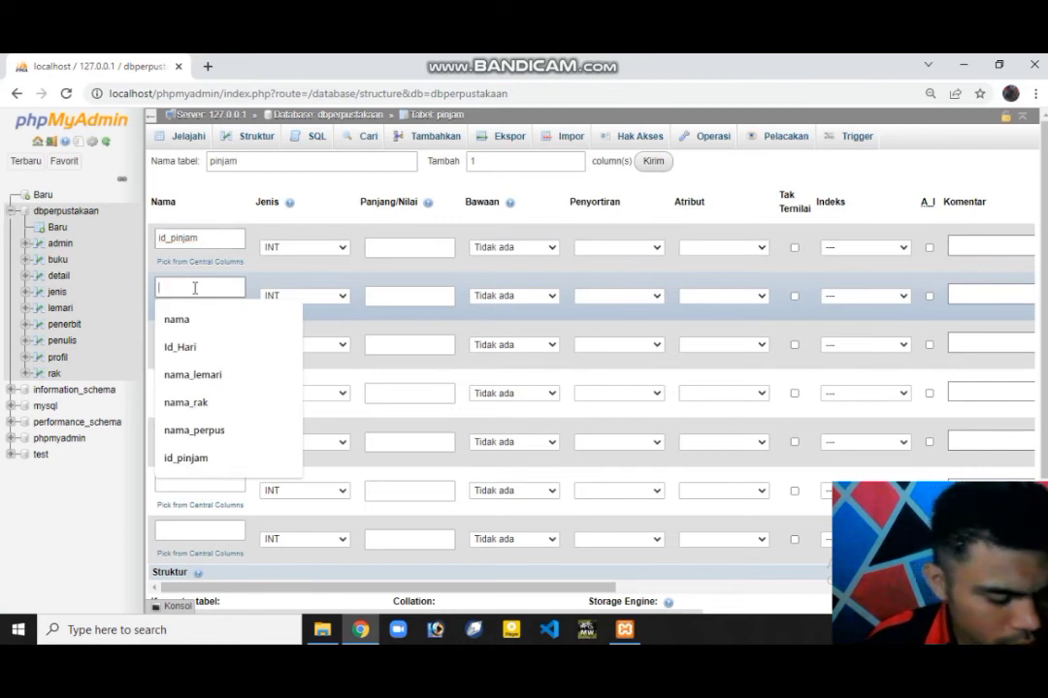
pyautogui.write('ta')
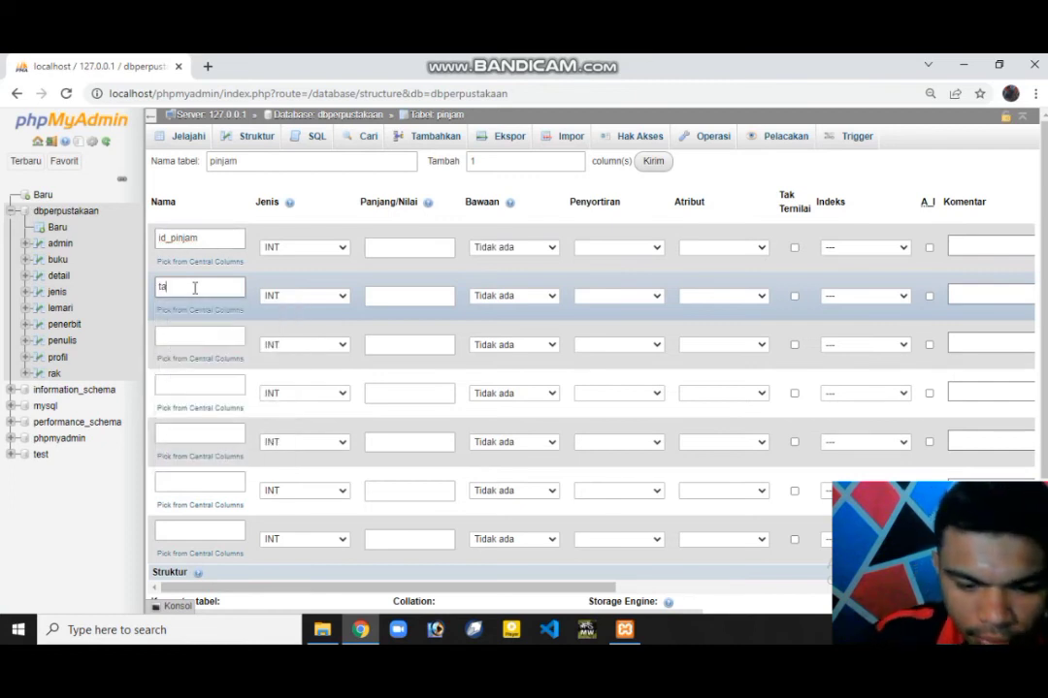
pyautogui.write('nggal_')
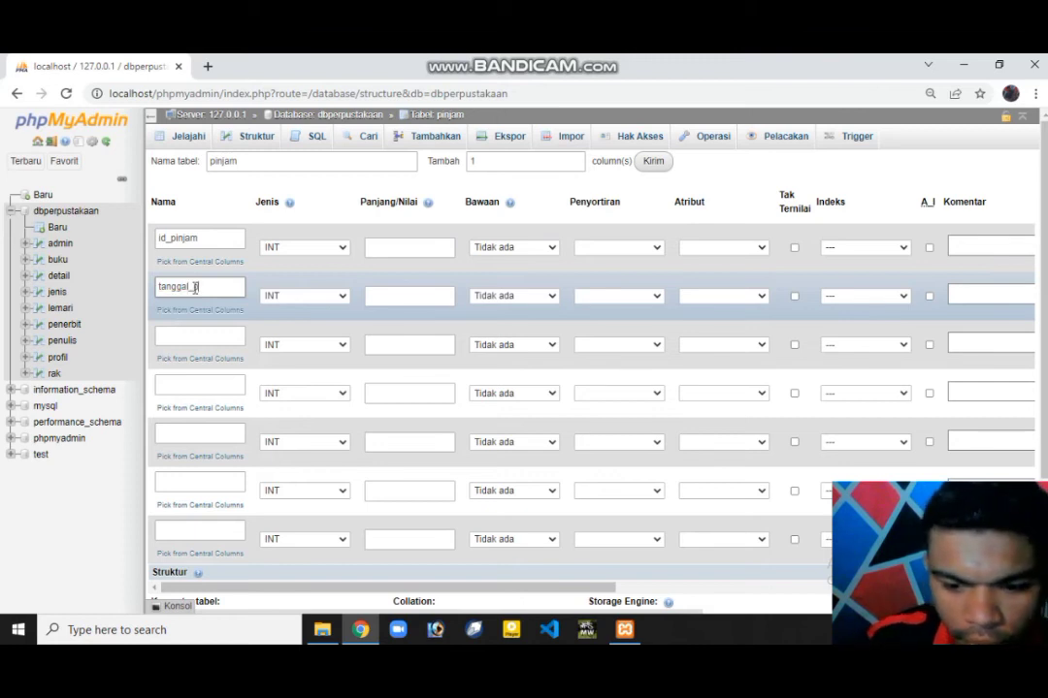
pyautogui.write('pinjam')
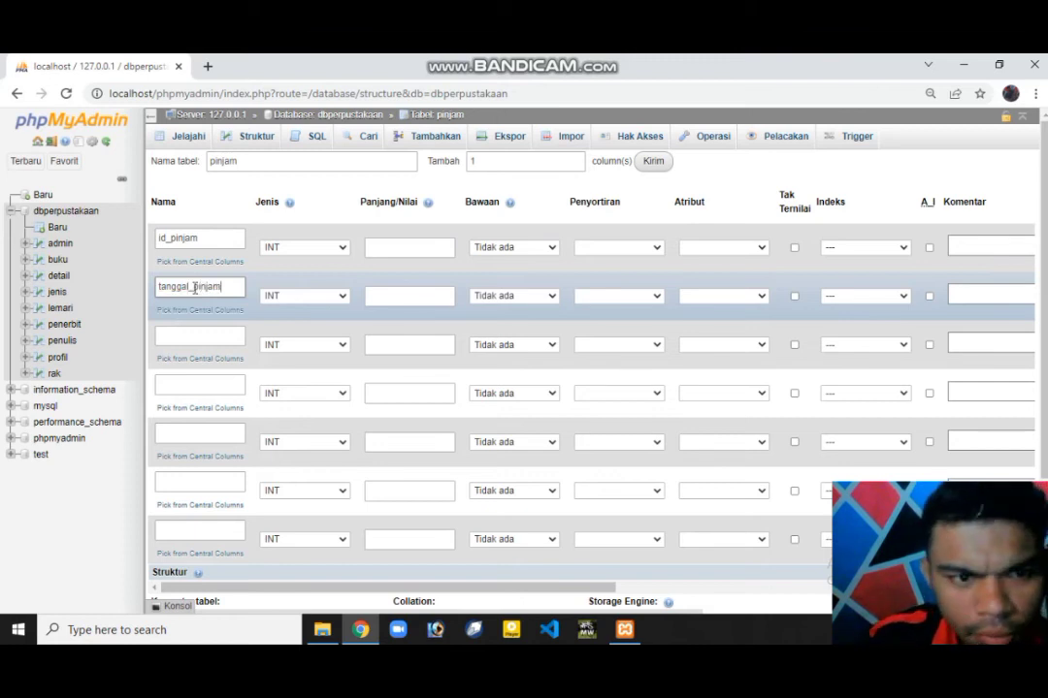
# Name the third and fourth columns of the pinjam table tanggal_kembali and id_pengunjung
pyautogui.click(209, 341)
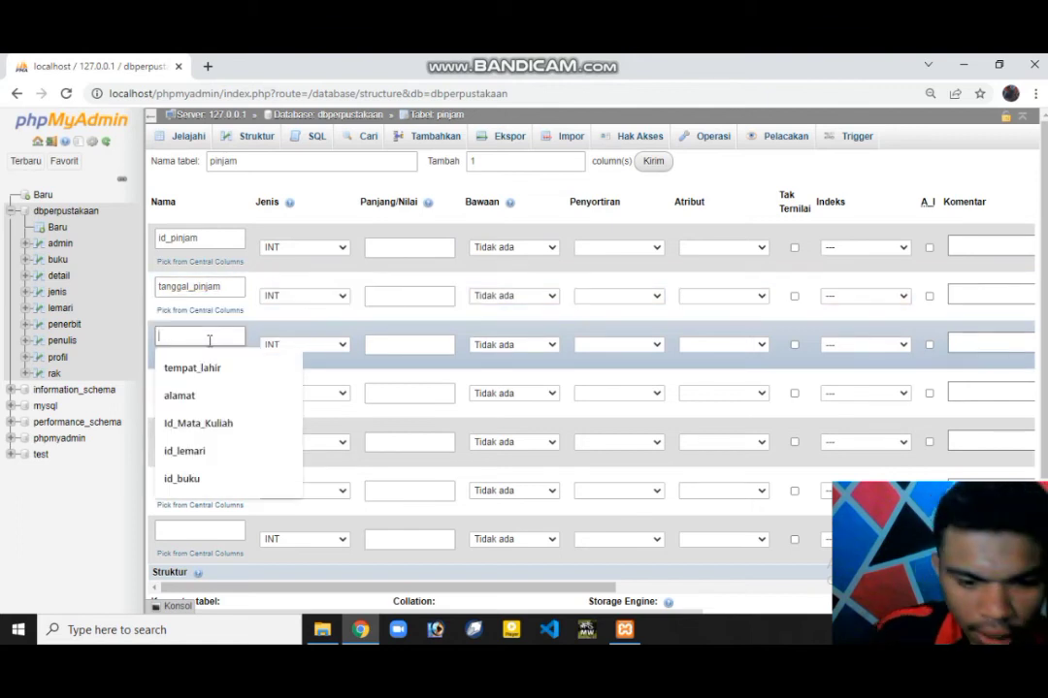
pyautogui.write('tanggal_')
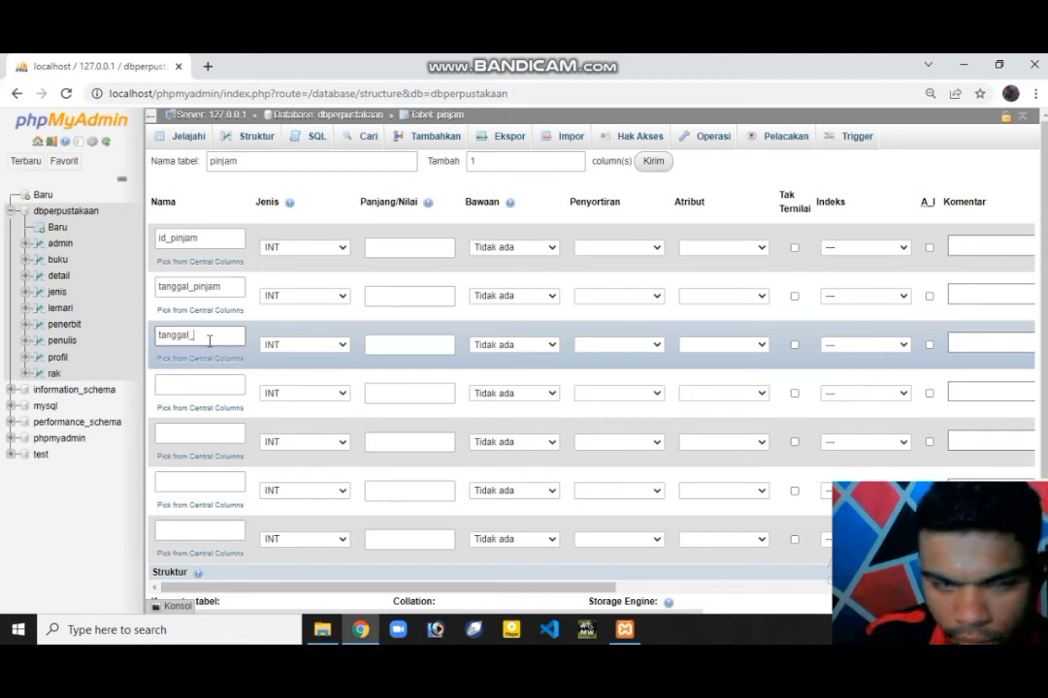
pyautogui.write('kembali')
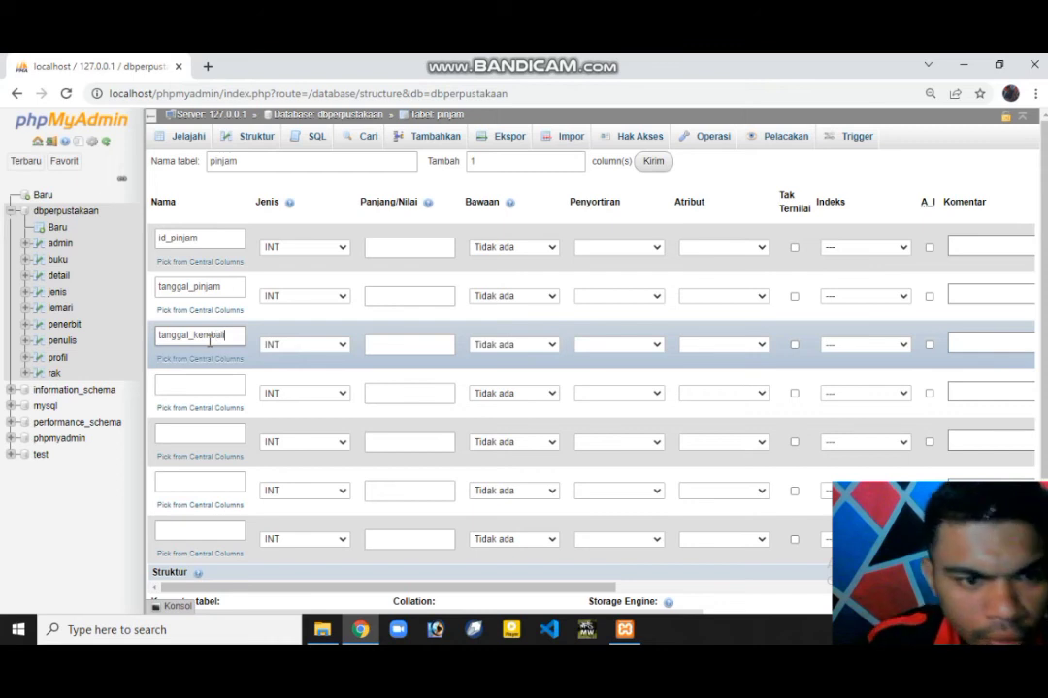
pyautogui.click(213, 385)
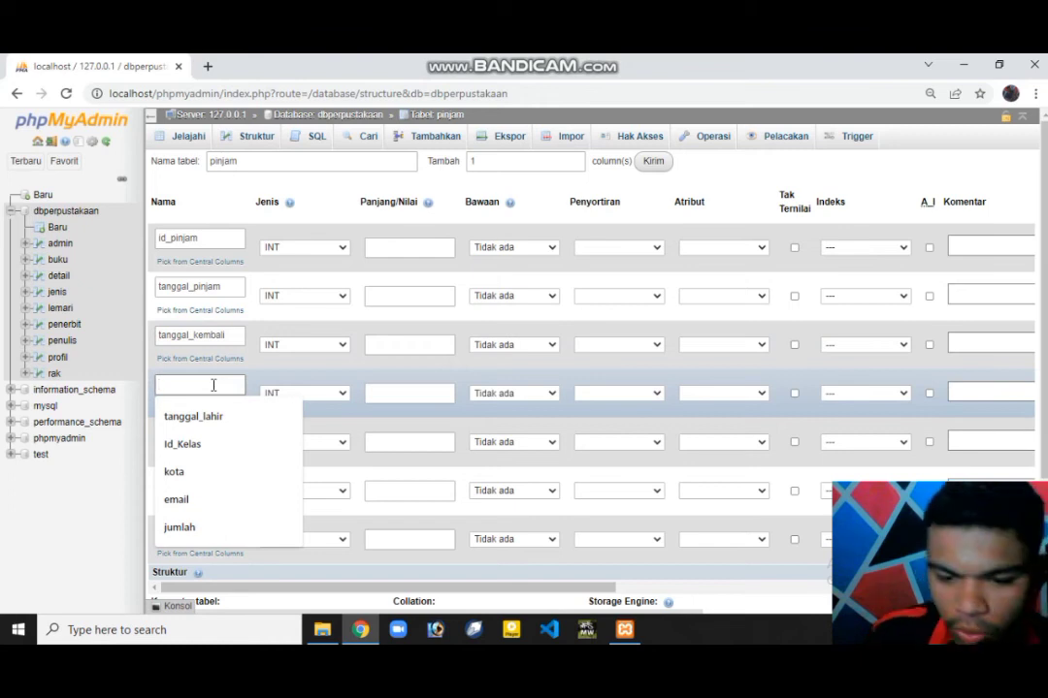
pyautogui.write('id_peng')
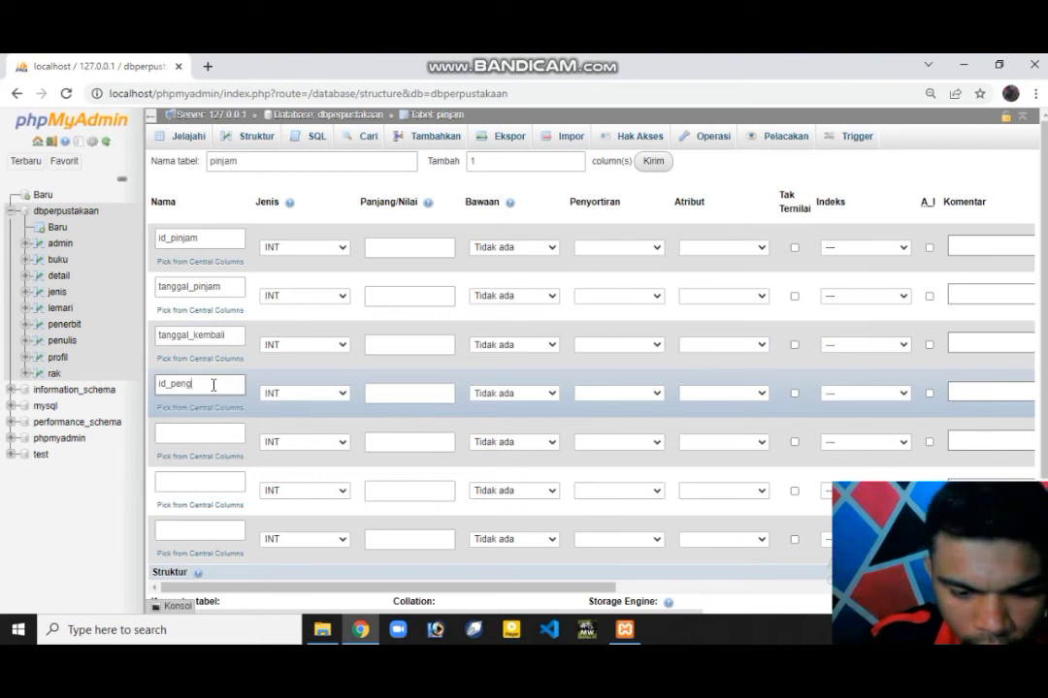
pyautogui.write('unjung')
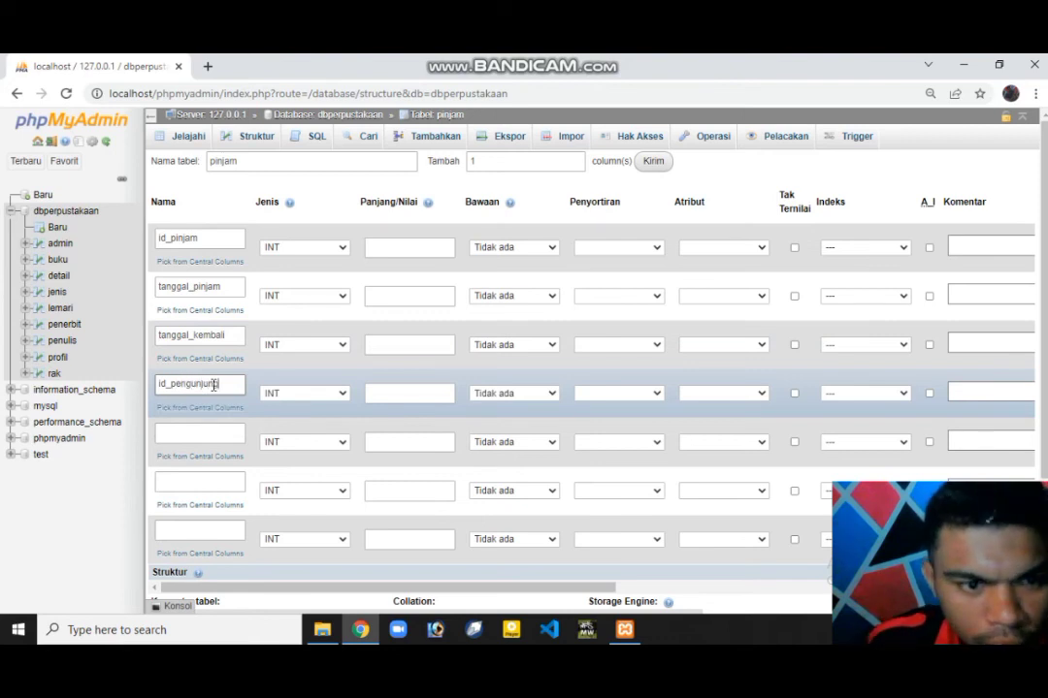
# Name the fifth, sixth and seventh columns of the pinjam table status, diserahkan and diterima
pyautogui.click(206, 435)
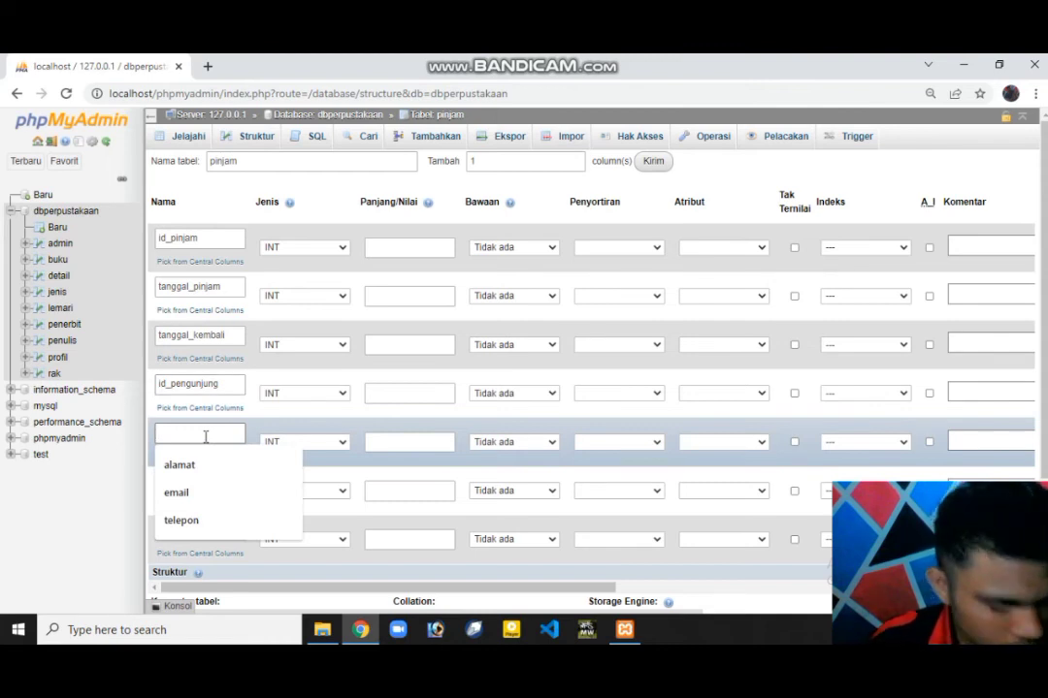
pyautogui.write('sta')
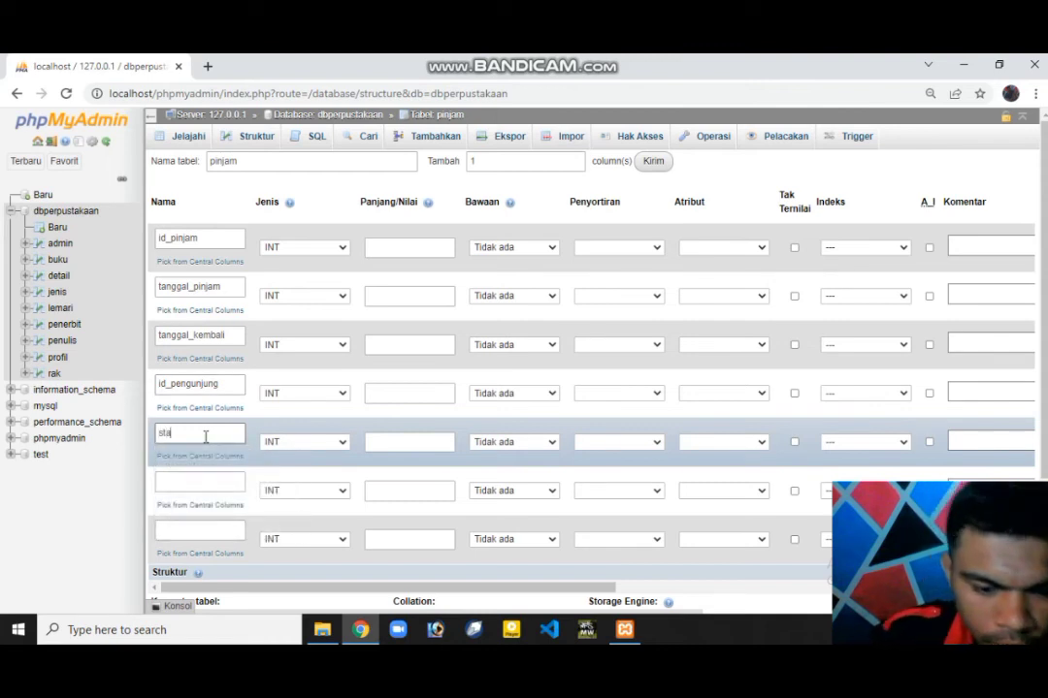
pyautogui.write('tus')
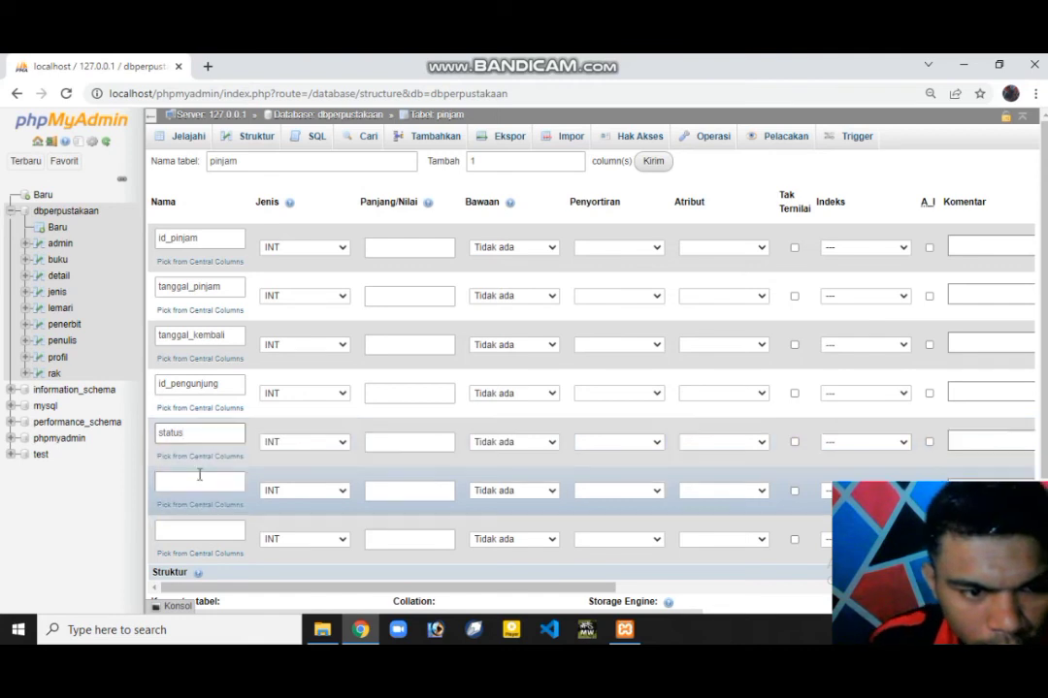
pyautogui.click(197, 482)
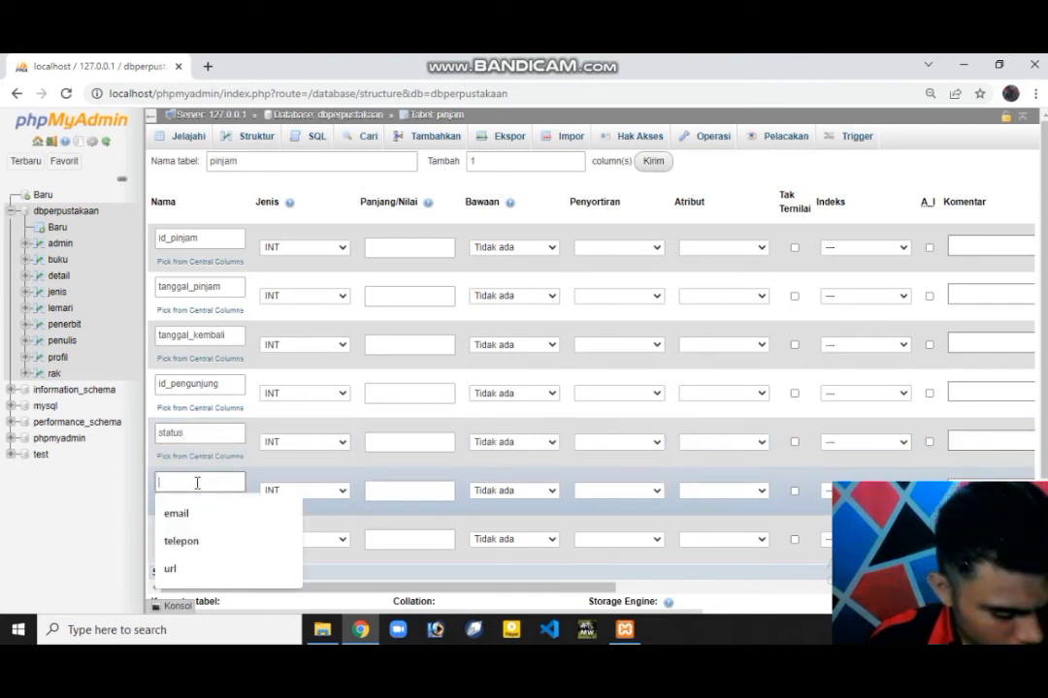
pyautogui.write('diserahka')
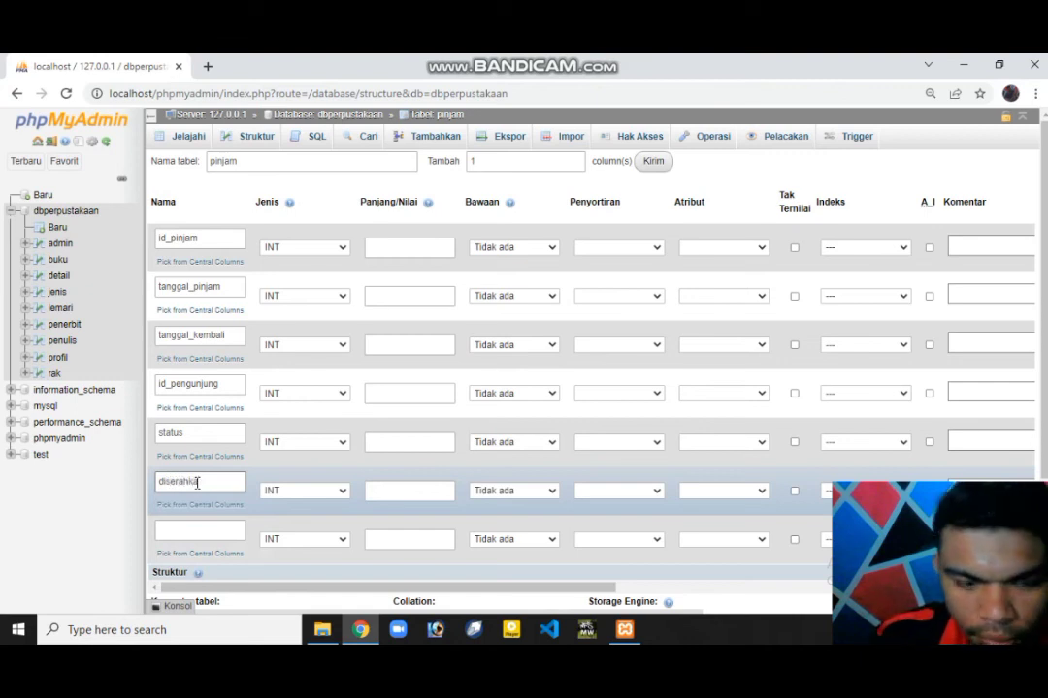
pyautogui.write('n')
pyautogui.click(216, 532)
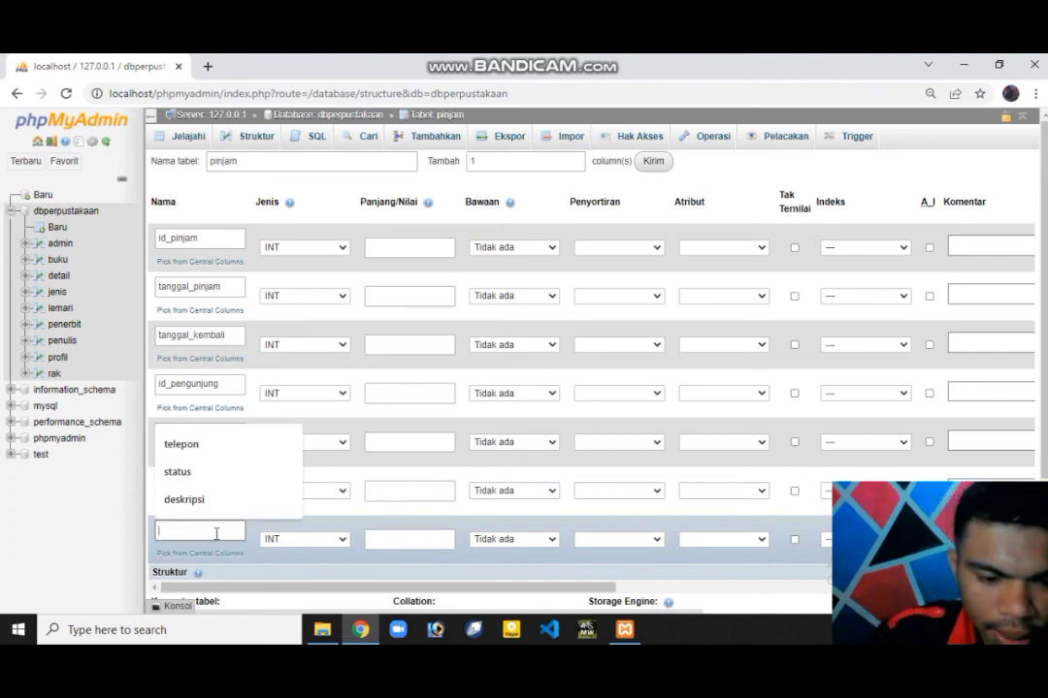
pyautogui.write('diter')
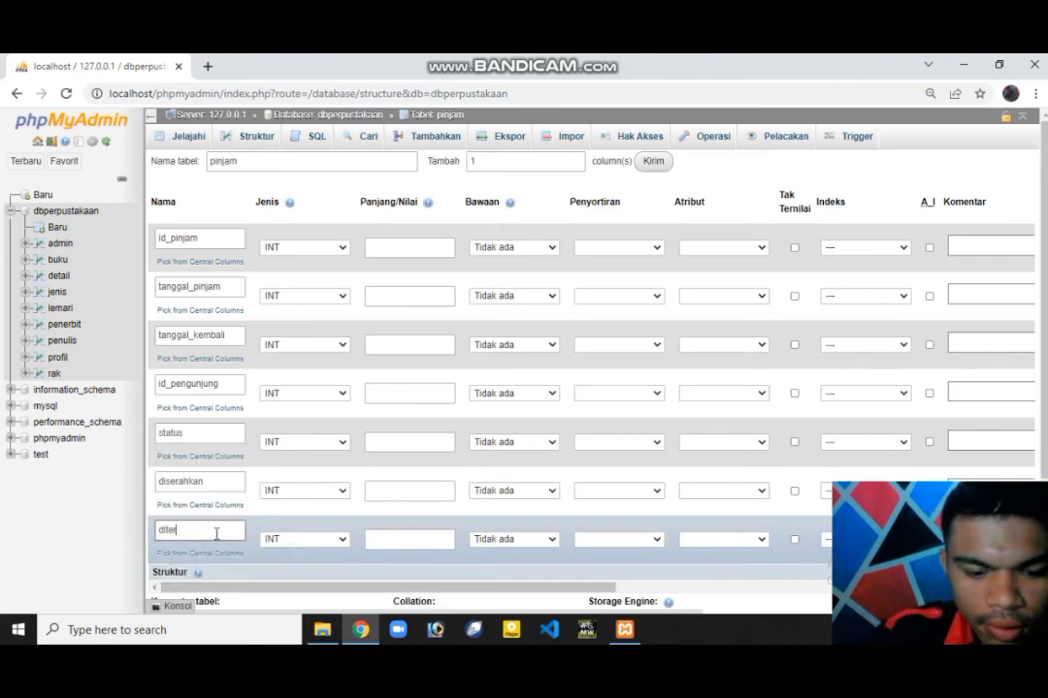
pyautogui.write('ima')
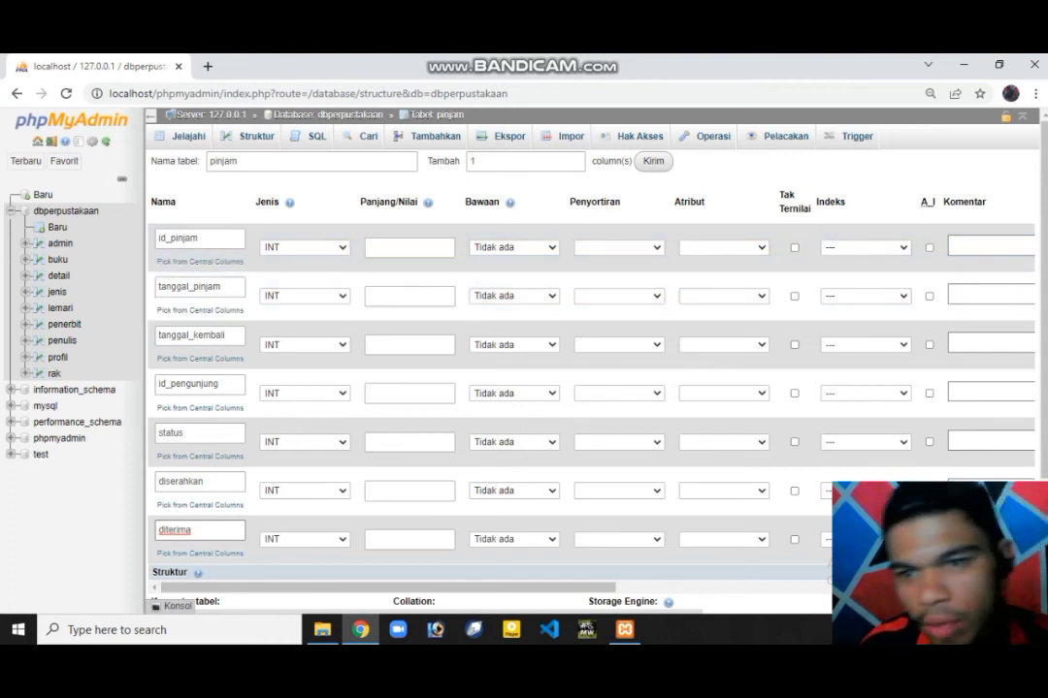
# Make id_pinjam an auto-increment primary key and set the tanggal_pinjam column's data type to DATE
pyautogui.click(928, 248)
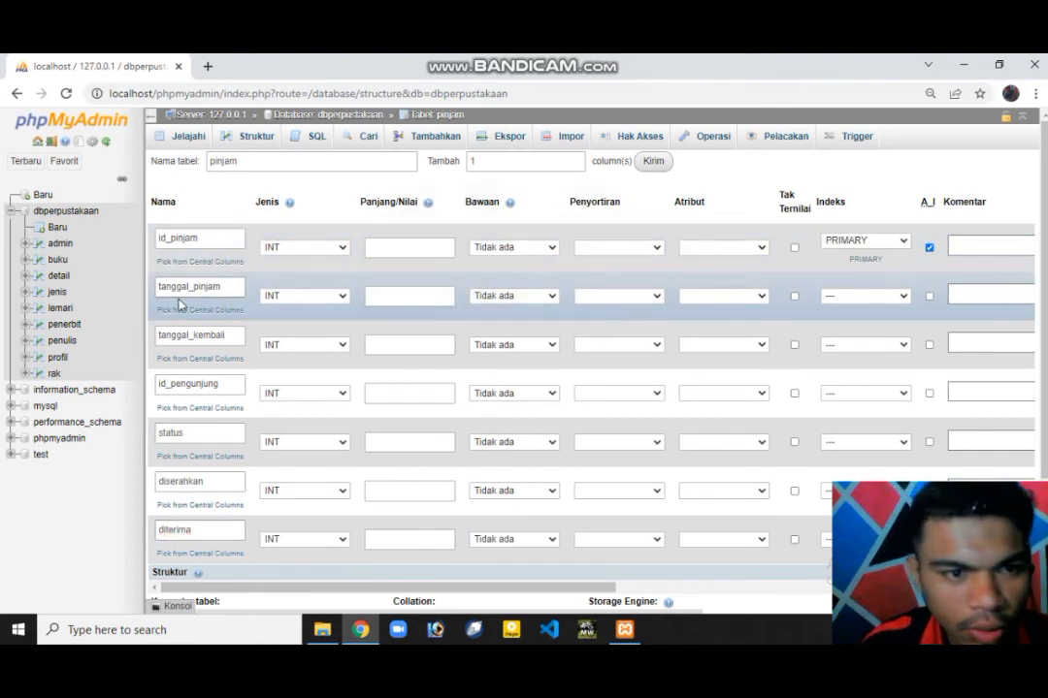
pyautogui.click(306, 300)
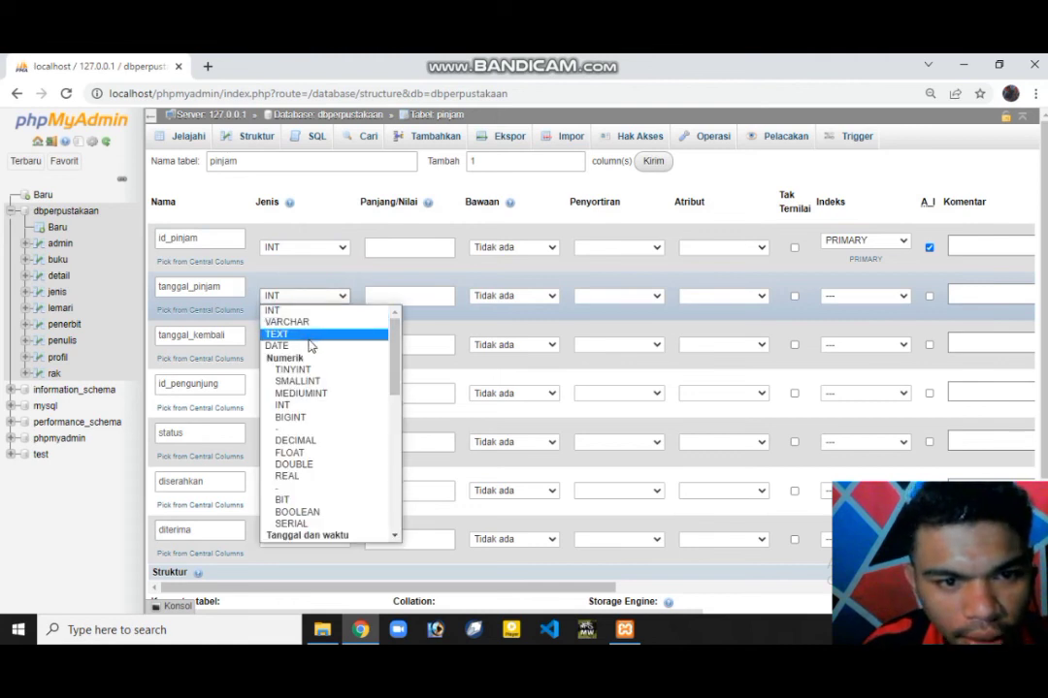
pyautogui.click(308, 347)
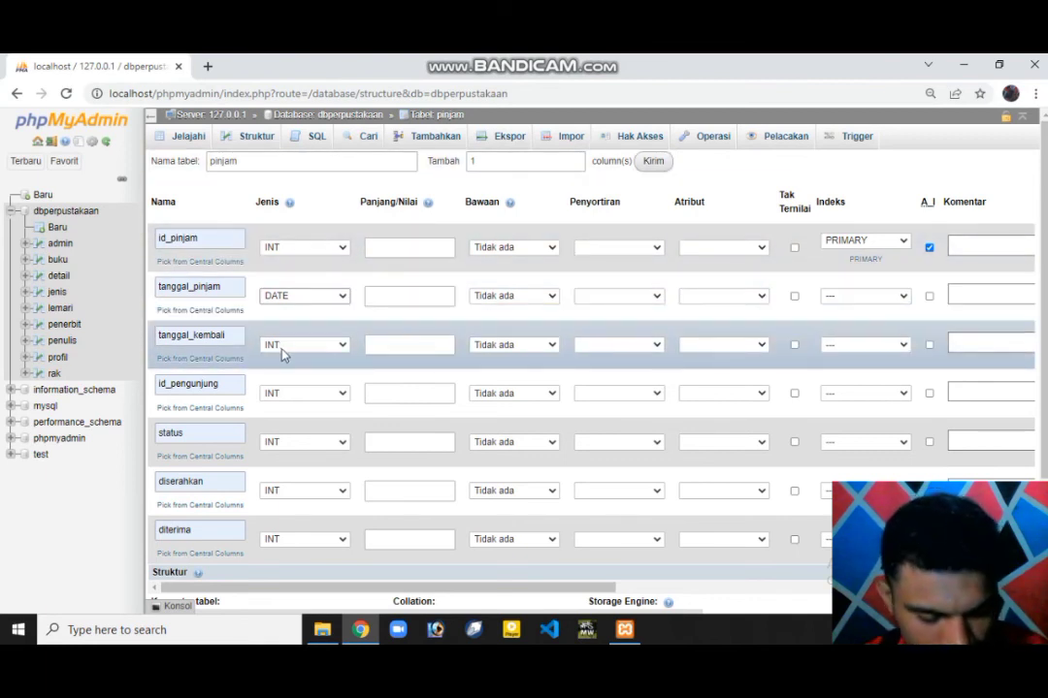
# Set the tanggal_kembali column's data type to DATE and allow it to be null
pyautogui.click(304, 349)
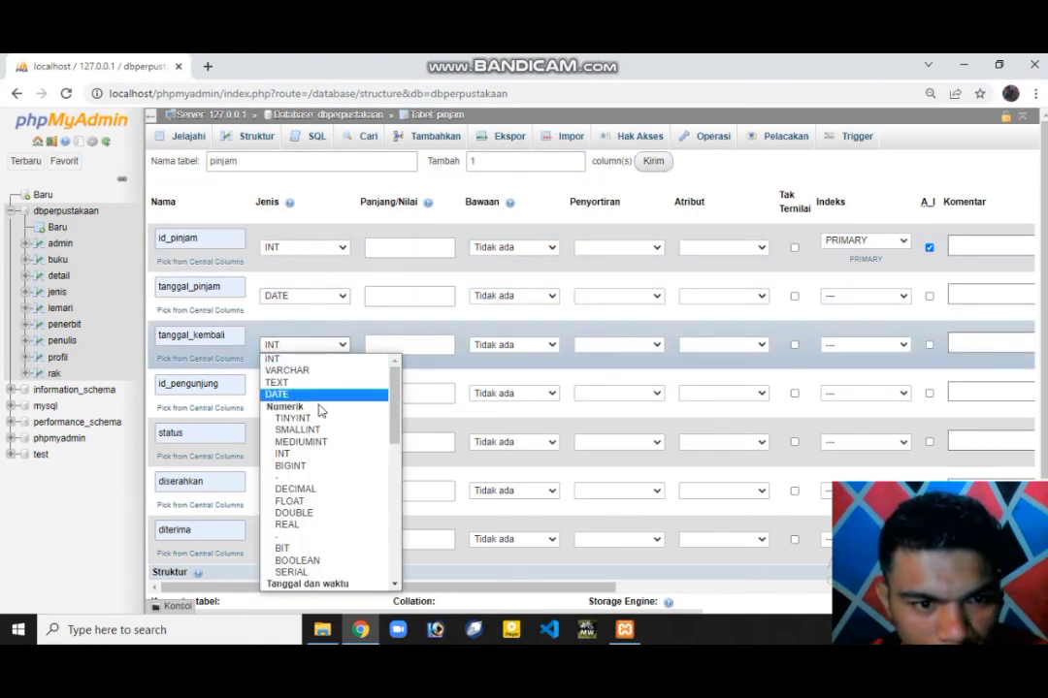
pyautogui.click(308, 388)
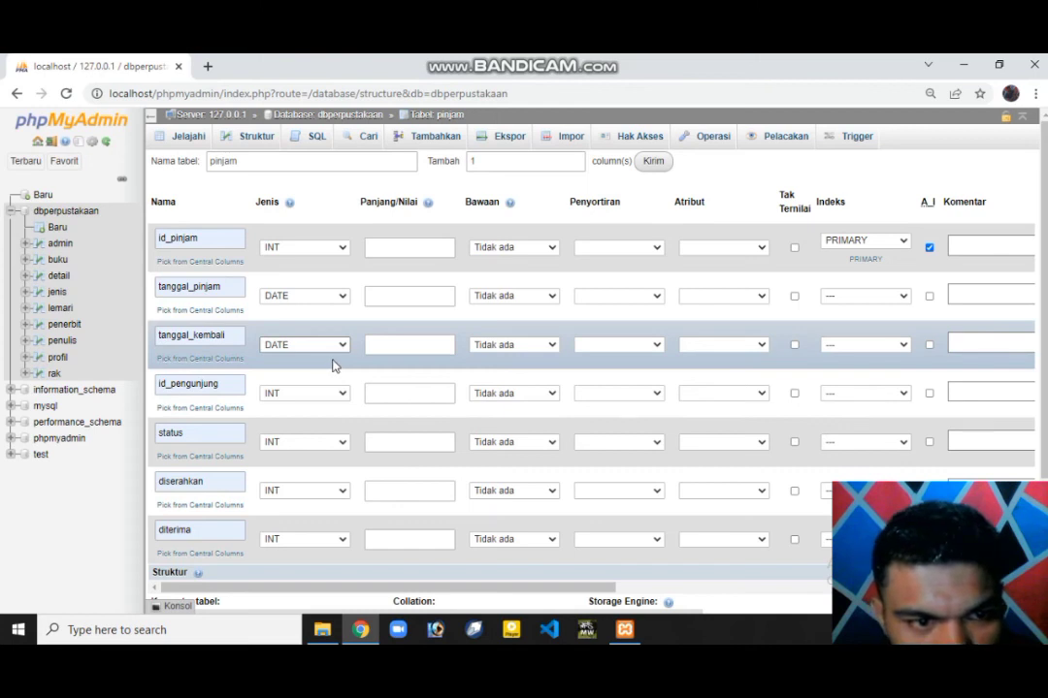
pyautogui.click(794, 347)
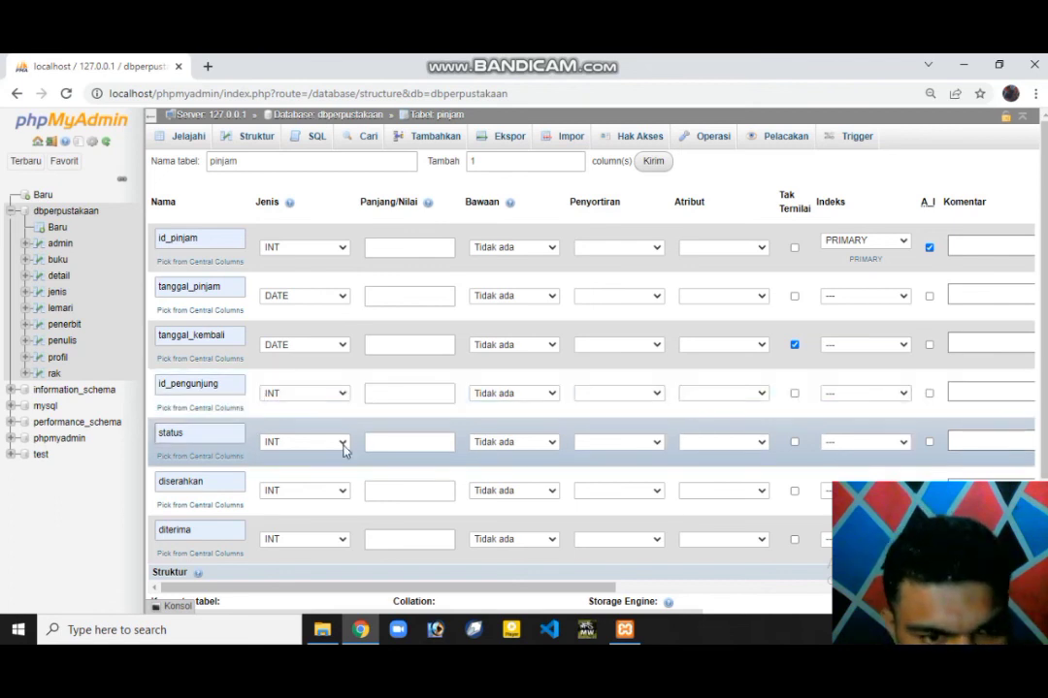
# Set the status column's data type to CHAR with a length of 1
pyautogui.click(341, 444)
pyautogui.scroll(-3, 344, 320)
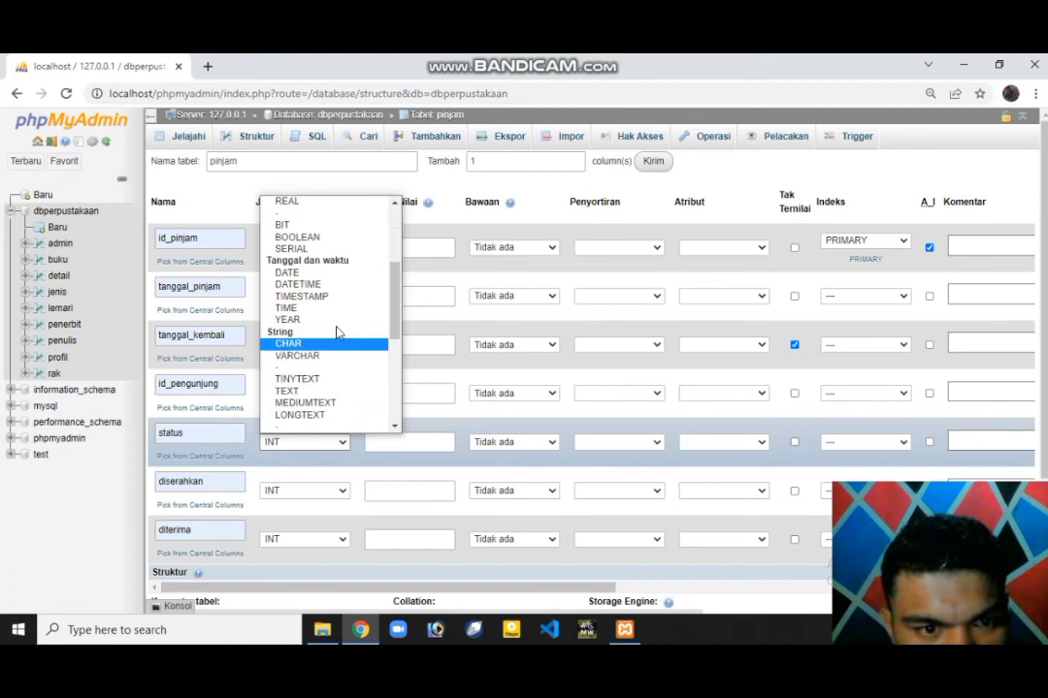
pyautogui.click(348, 343)
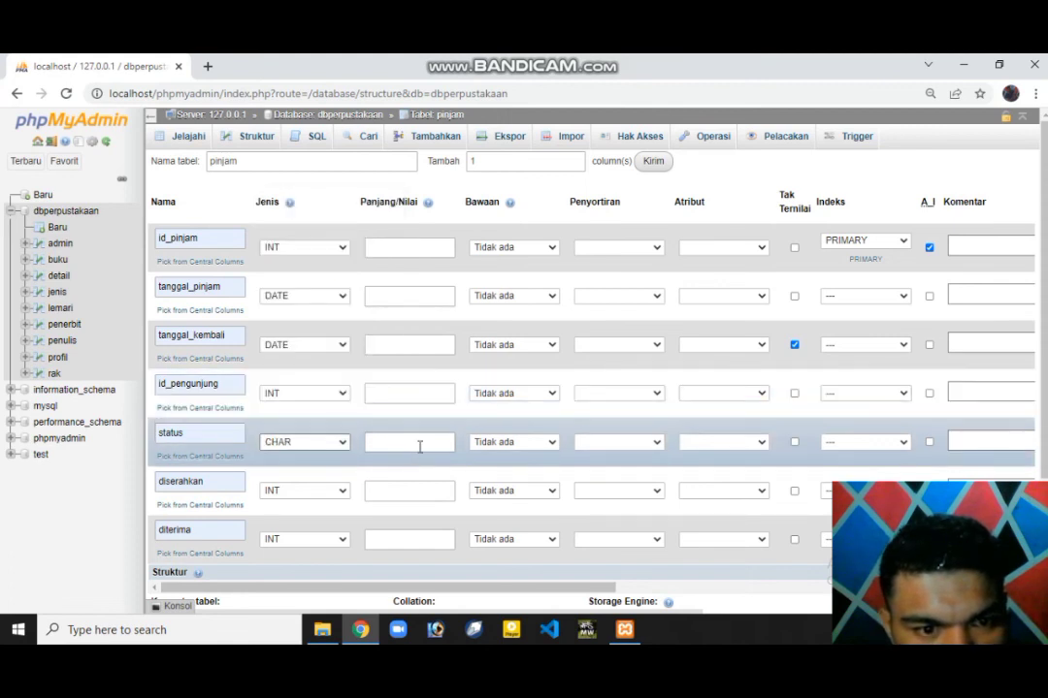
pyautogui.click(419, 442)
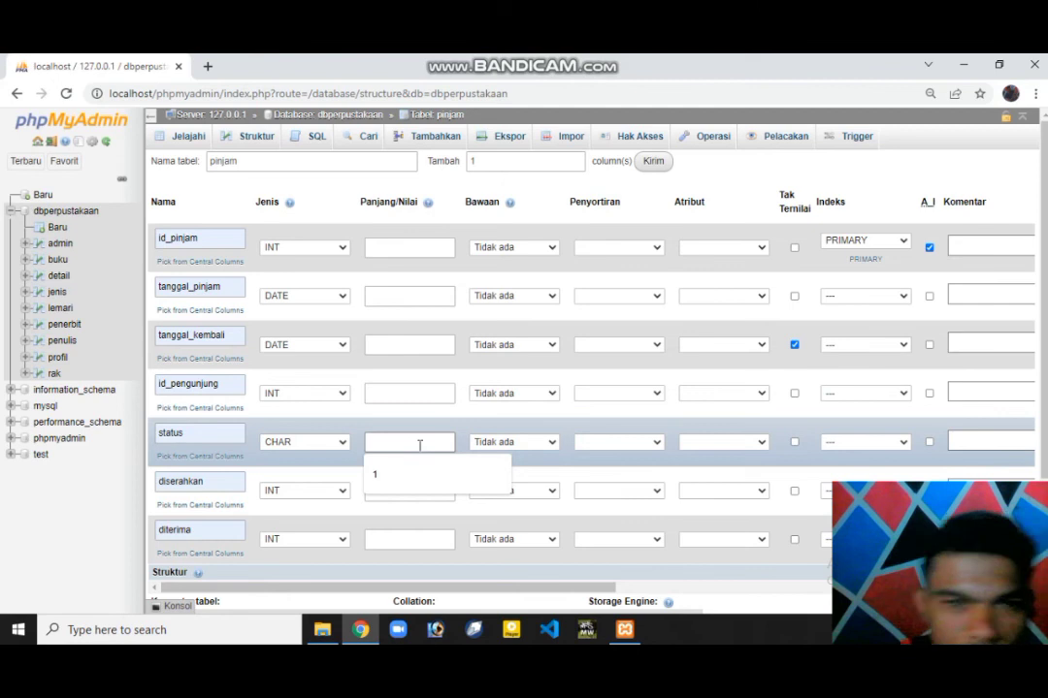
pyautogui.click(457, 462)
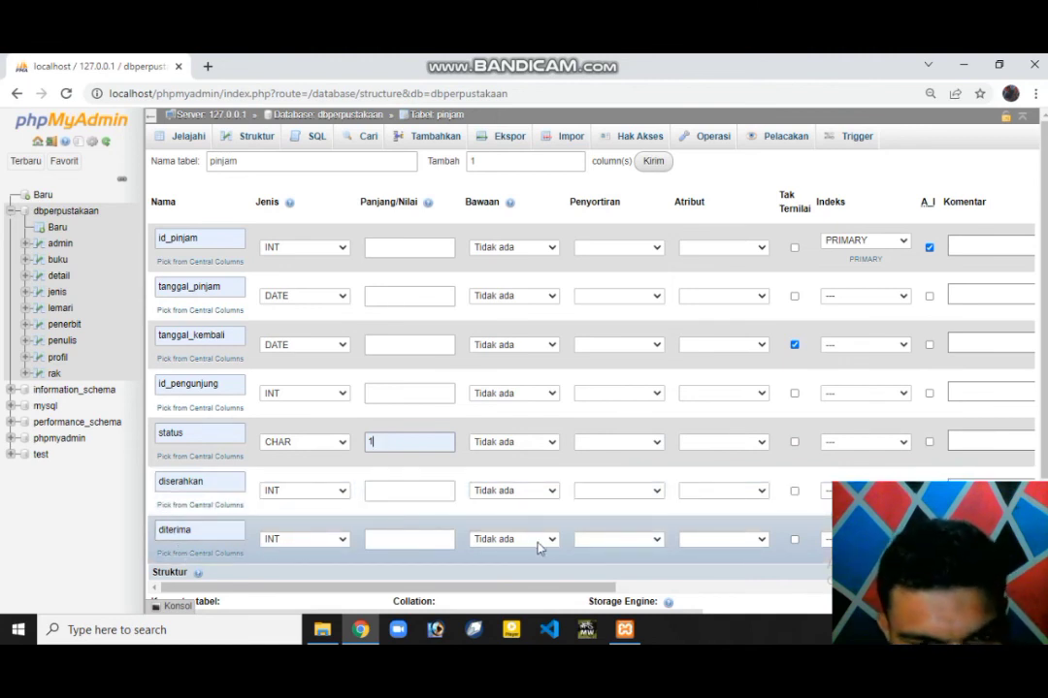
# Allow null values in the diterima column and save the pinjam table
pyautogui.click(794, 541)
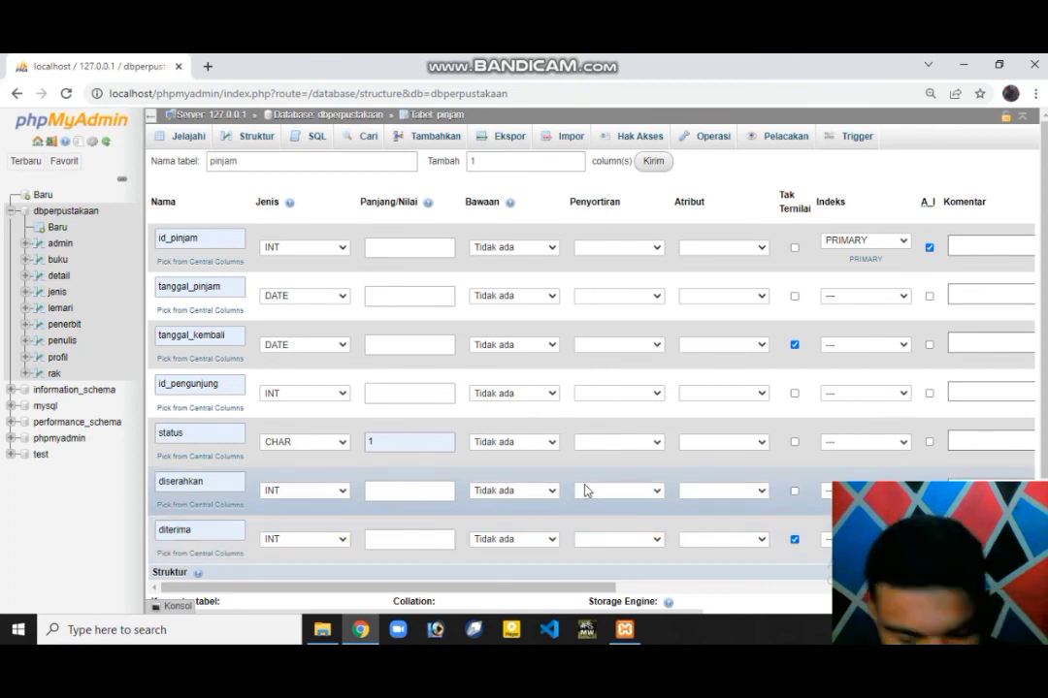
pyautogui.scroll(-3, 514, 510)
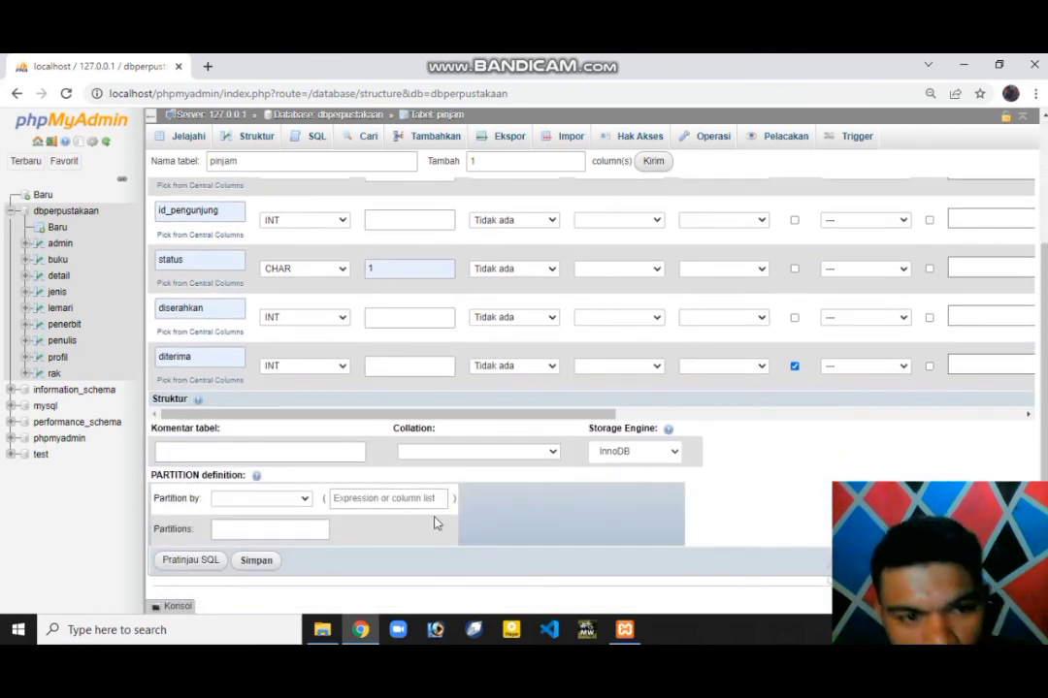
pyautogui.click(258, 563)
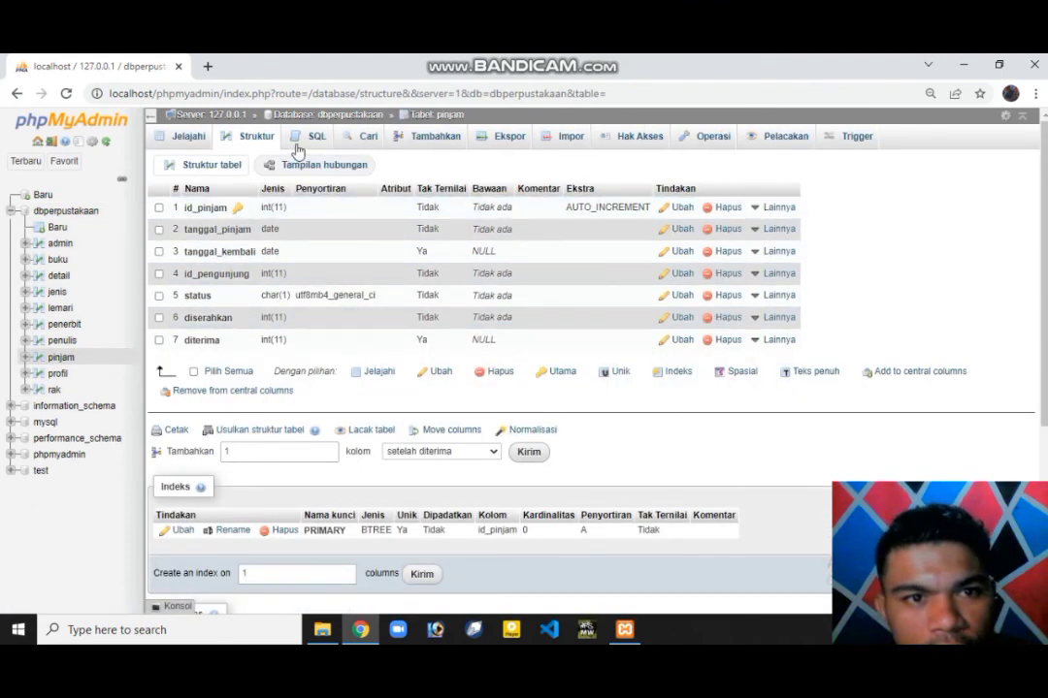
# Create a new table named pengunjung with 10 columns in the dbperpustakaan database
pyautogui.click(331, 118)
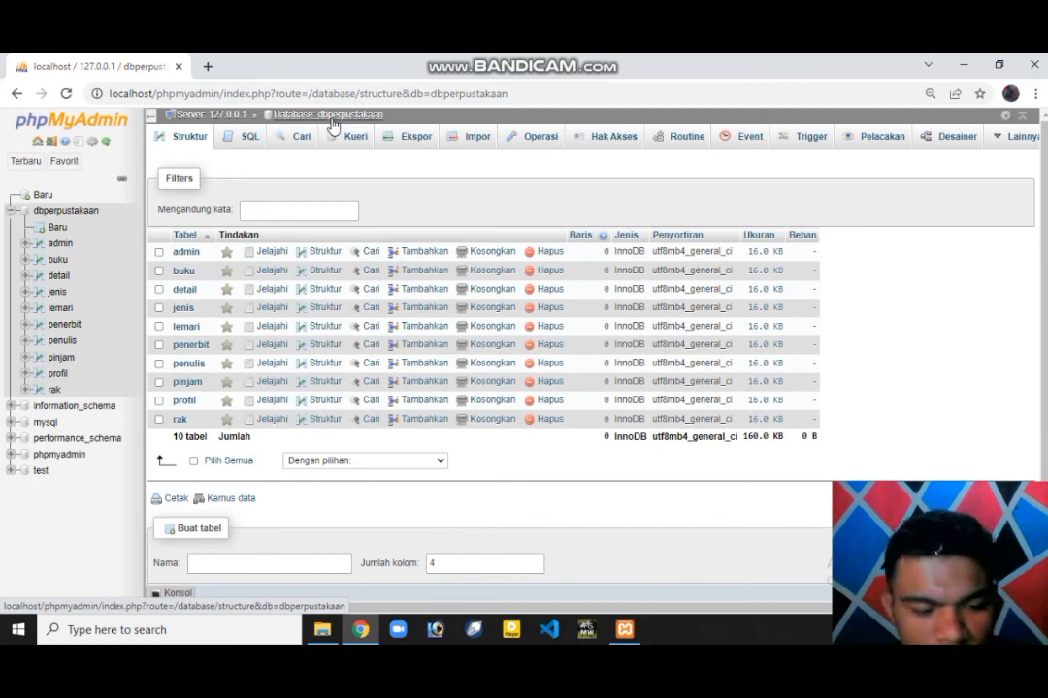
pyautogui.click(240, 562)
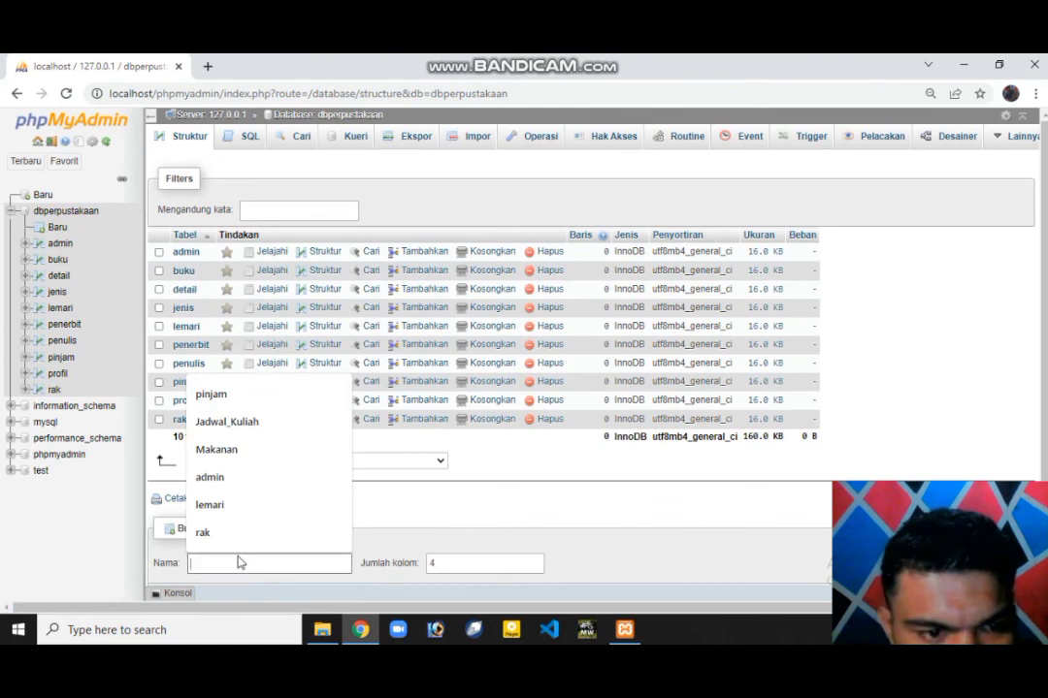
pyautogui.write('p')
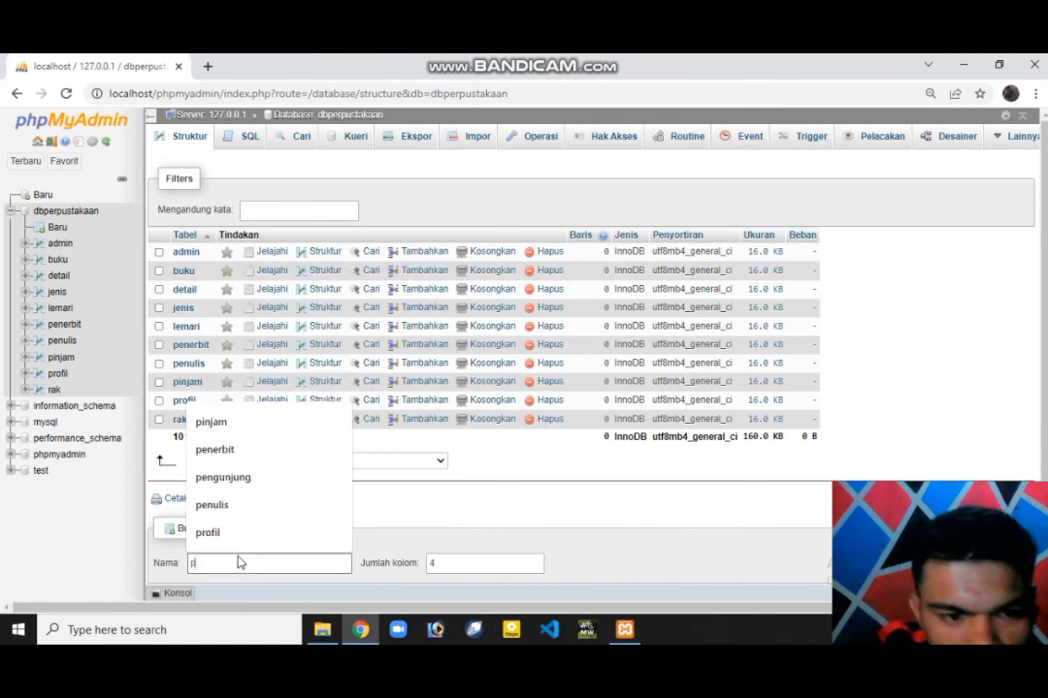
pyautogui.click(268, 503)
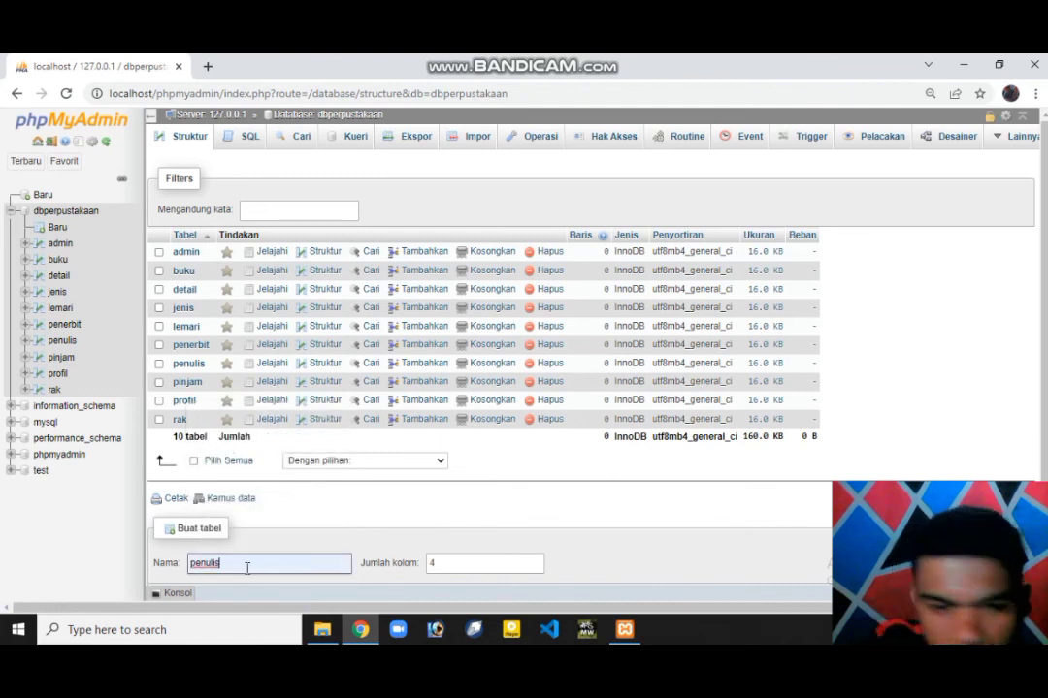
pyautogui.press('BackSpace')
pyautogui.press('BackSpace')
pyautogui.press('BackSpace')
pyautogui.press('BackSpace')
pyautogui.press('BackSpace')
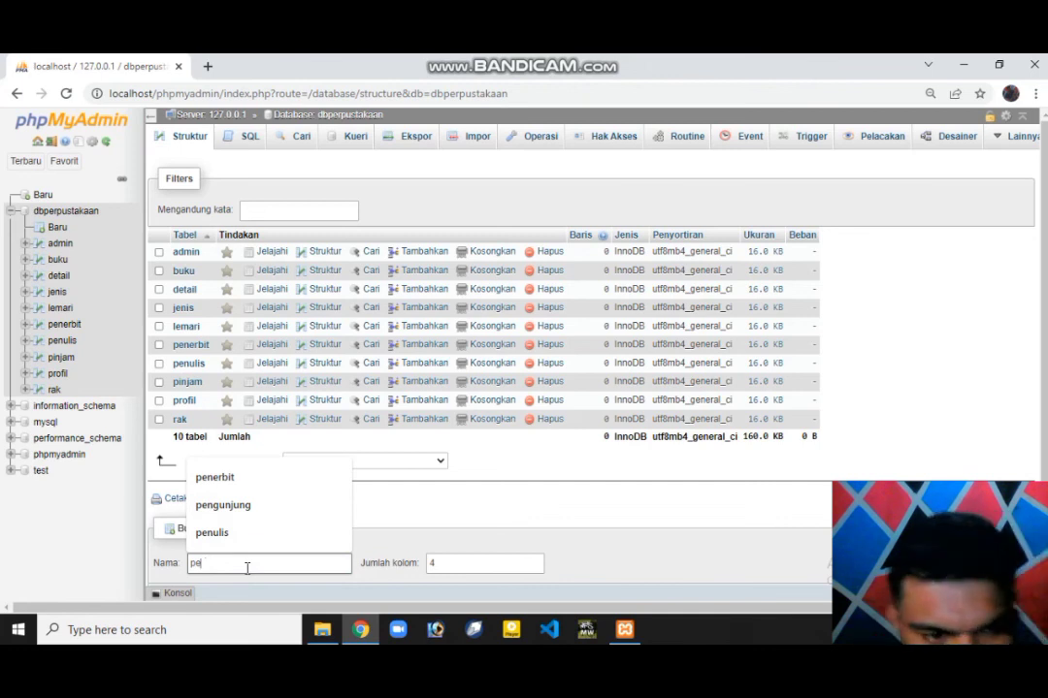
pyautogui.click(276, 505)
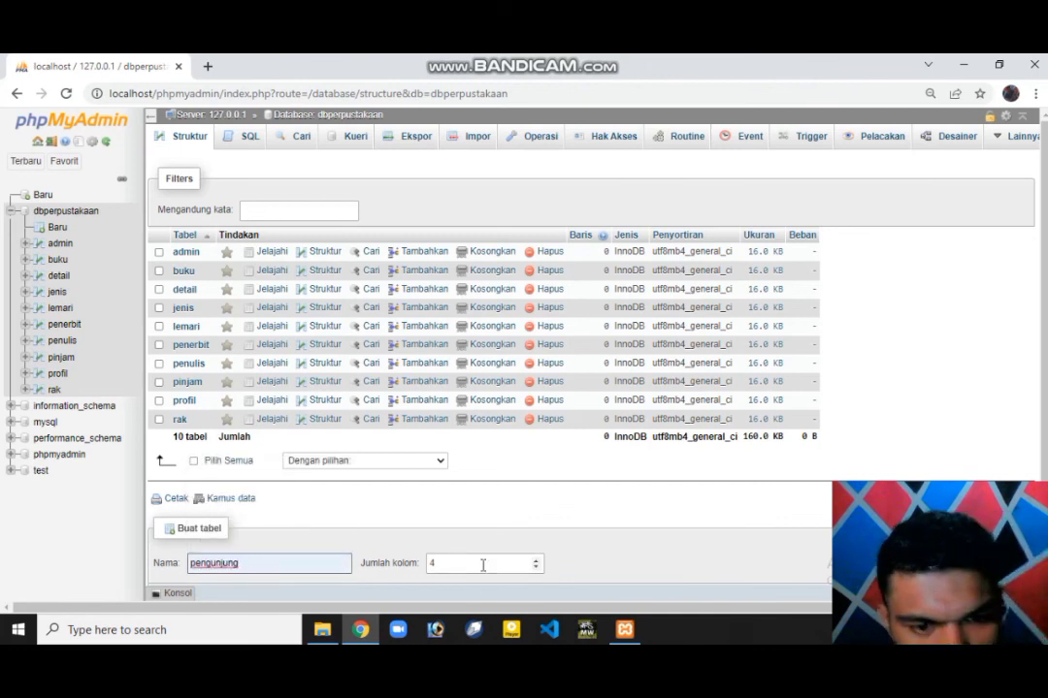
pyautogui.doubleClick(432, 569)
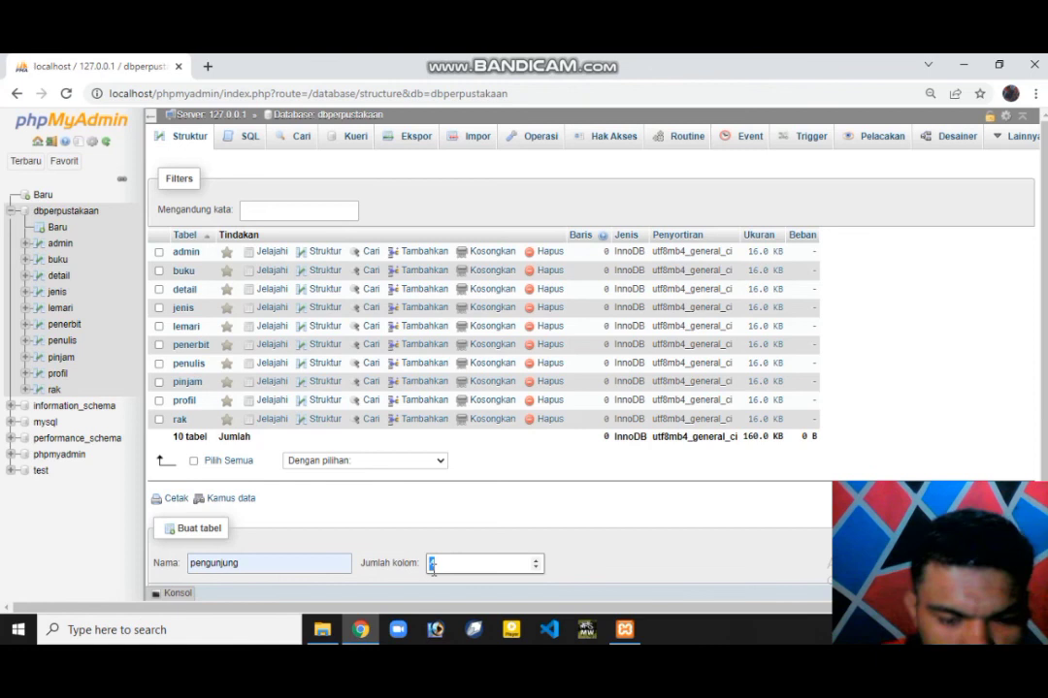
pyautogui.write('10')
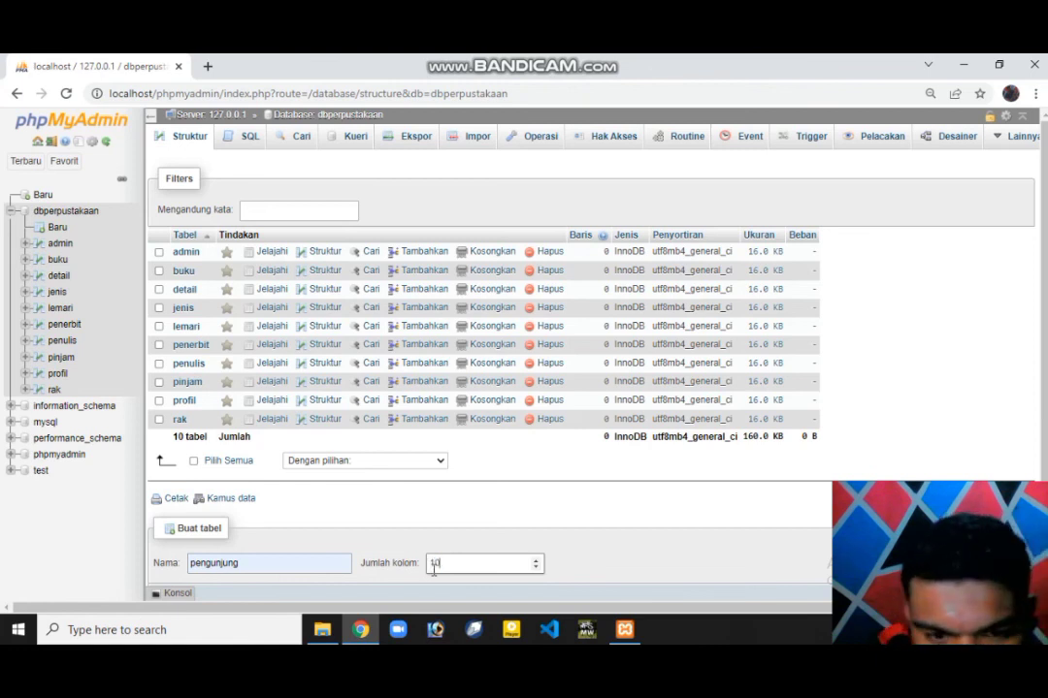
pyautogui.scroll(-1, 491, 529)
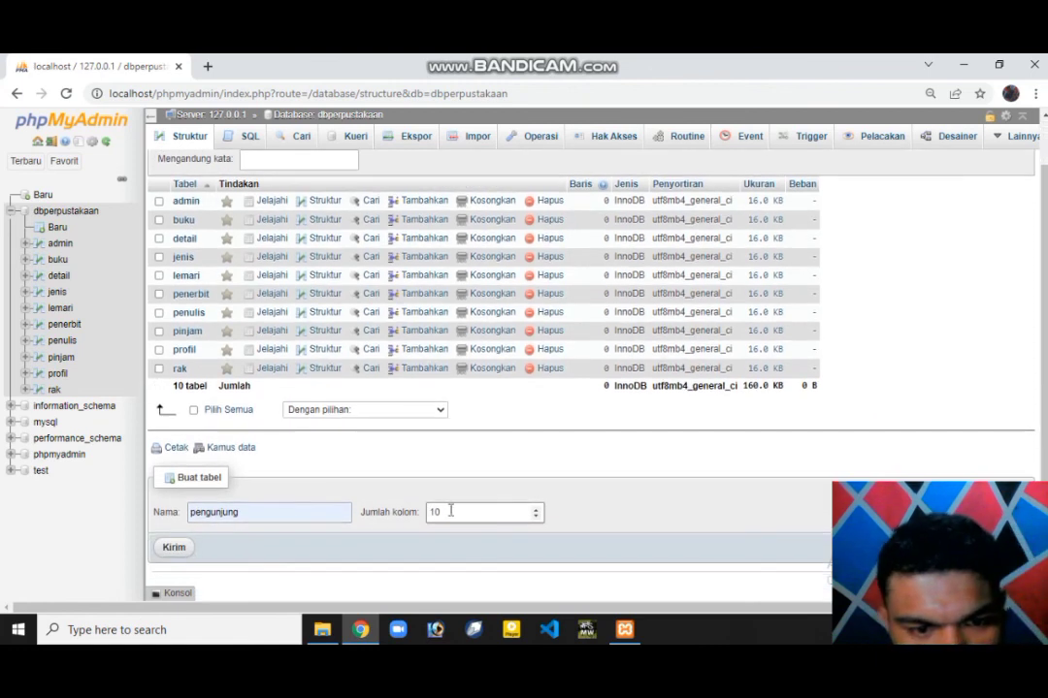
pyautogui.click(175, 548)
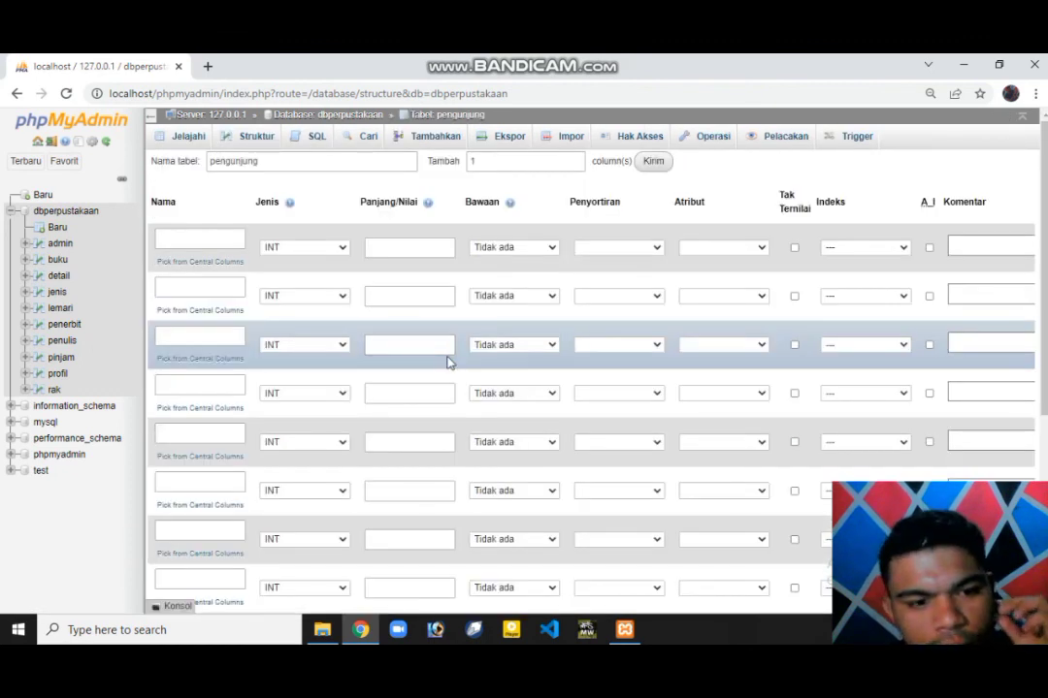
# Name the first column of the pengunjung table id_pengunjung
pyautogui.click(214, 241)
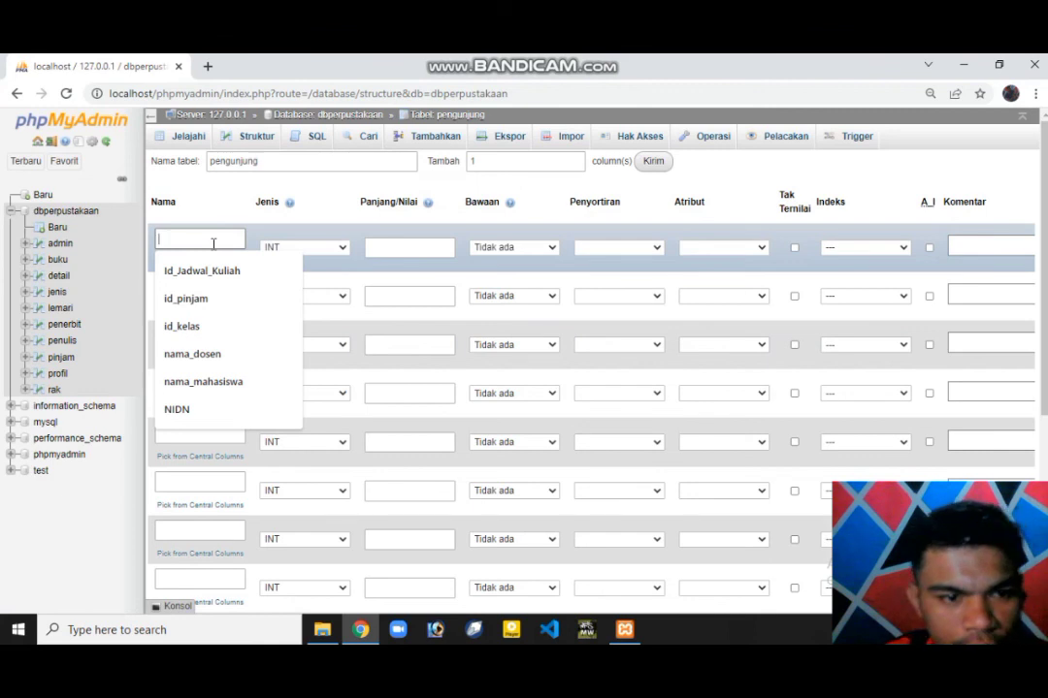
pyautogui.write('id')
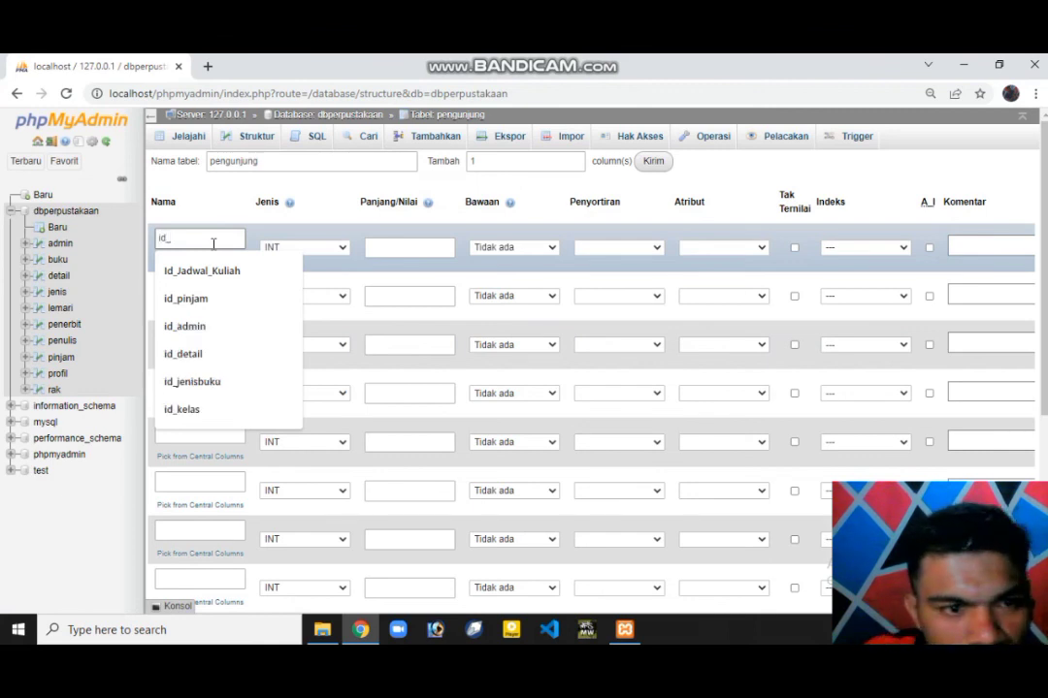
pyautogui.write('_p')
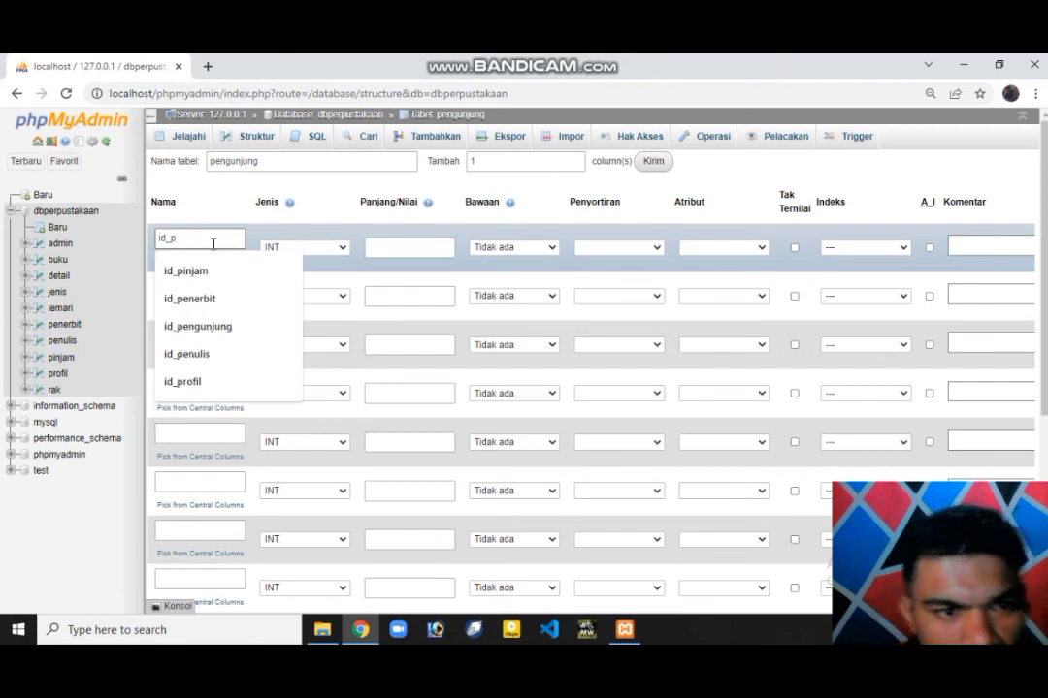
pyautogui.click(208, 330)
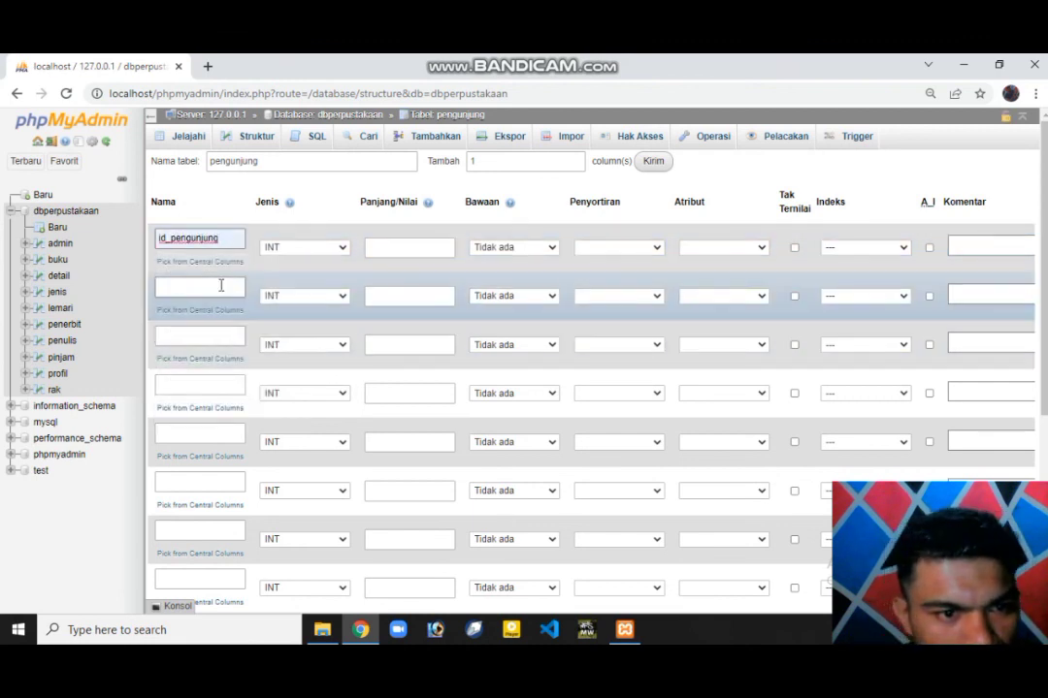
# Name the second to fifth columns of the pengunjung table nama, tempat_lahir, tanggal_lahir and alamat
pyautogui.click(221, 286)
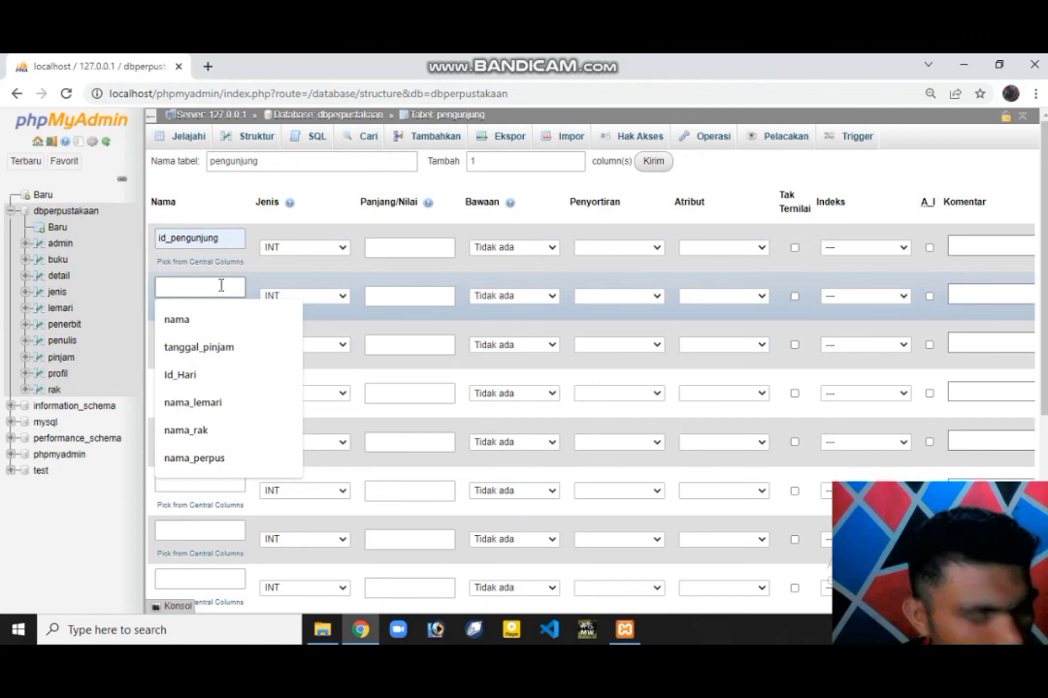
pyautogui.click(260, 323)
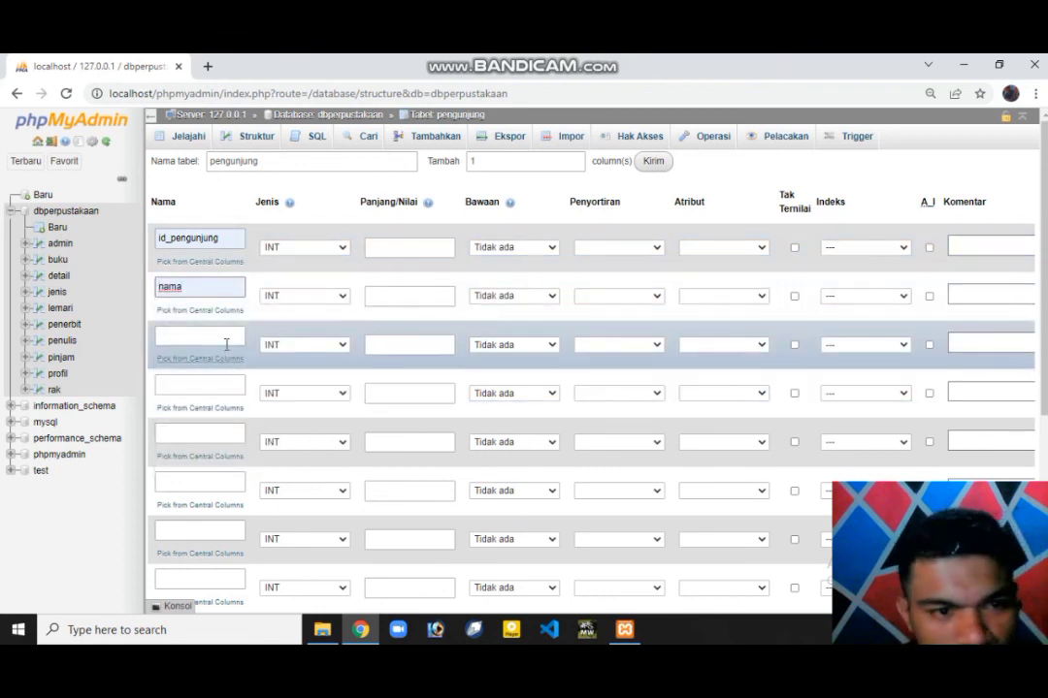
pyautogui.click(227, 335)
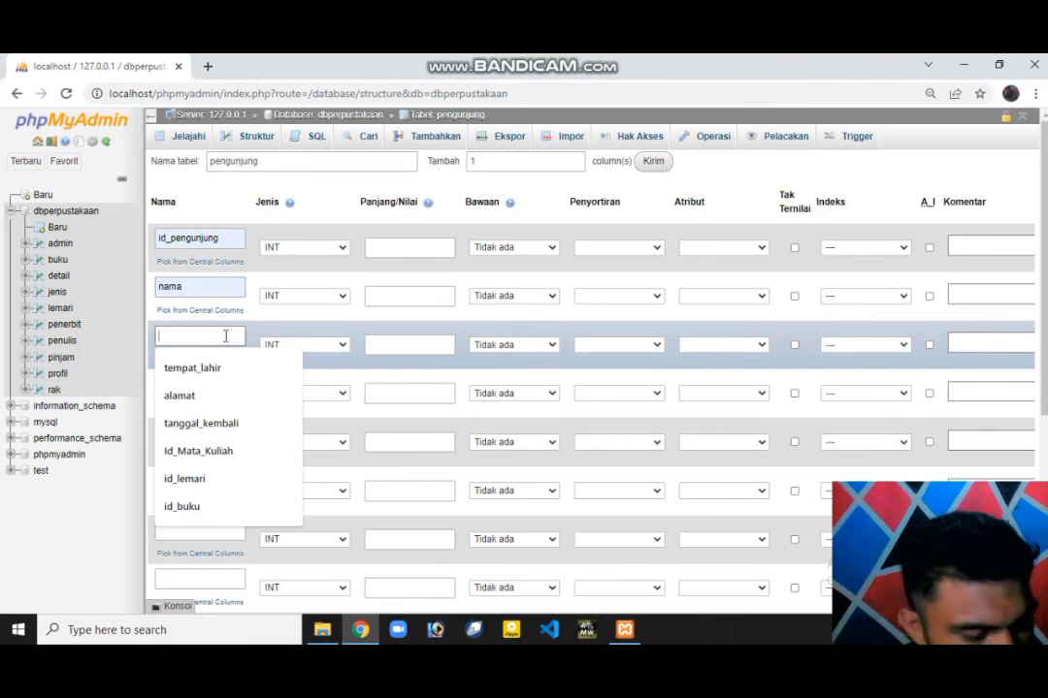
pyautogui.click(208, 385)
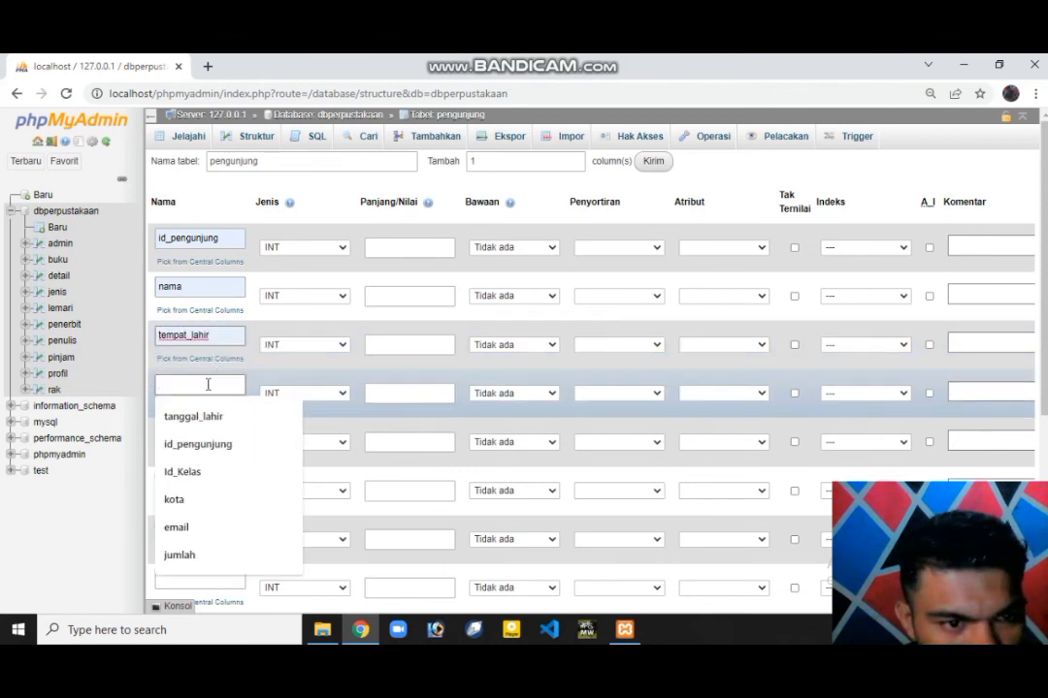
pyautogui.click(204, 418)
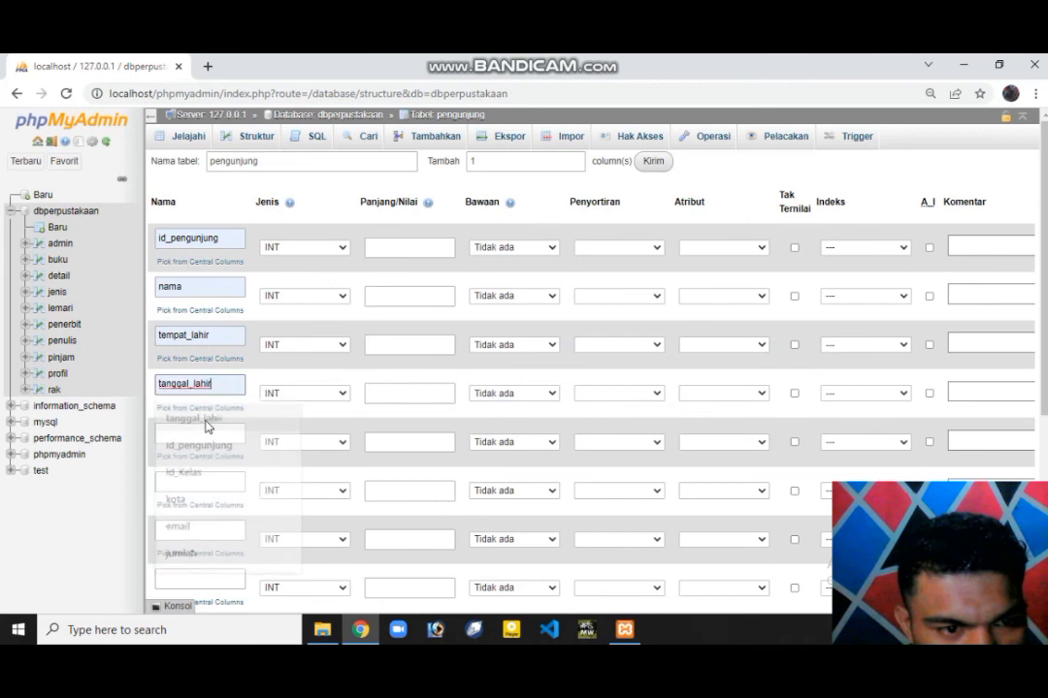
pyautogui.click(204, 436)
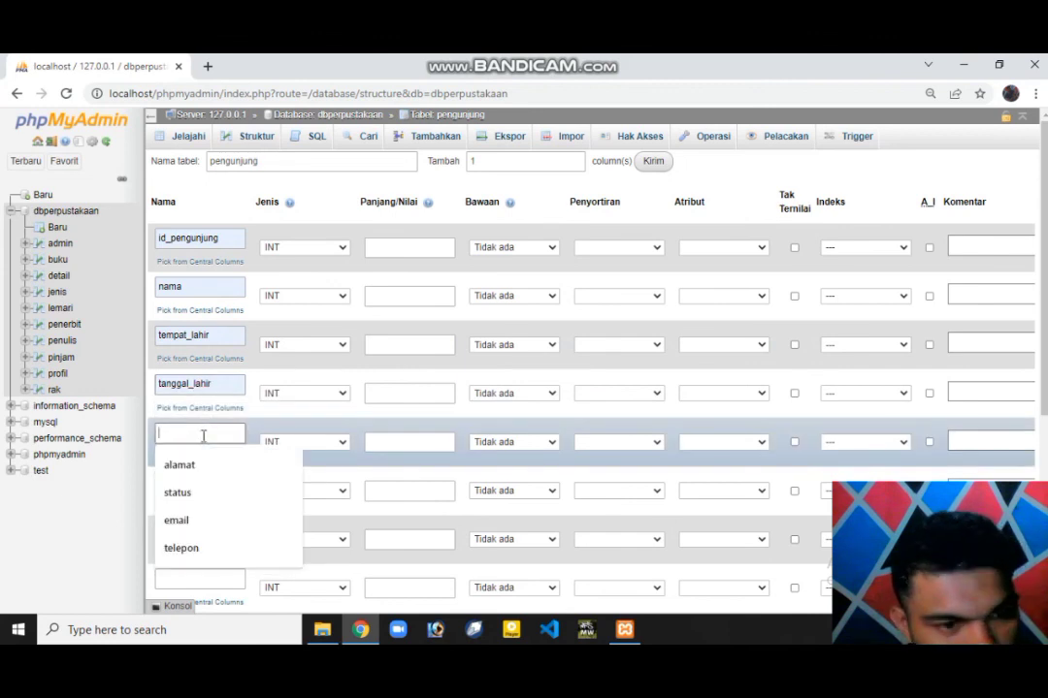
pyautogui.click(203, 473)
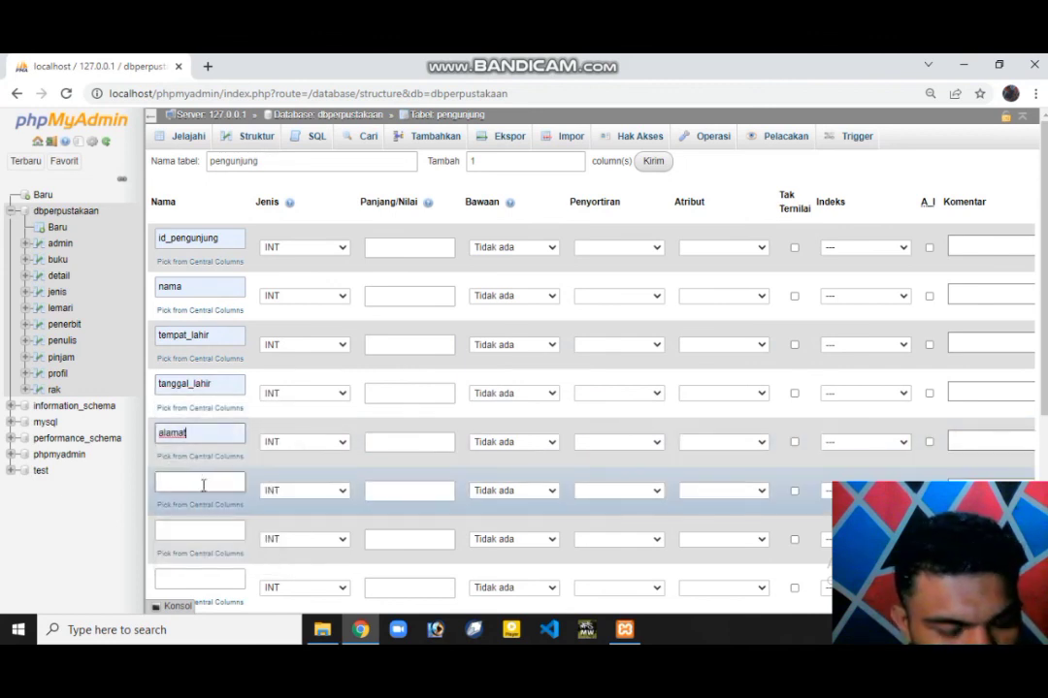
# Name the remaining five columns of the pengunjung table jenis_kelamin, email, telepon, kategori and password
pyautogui.click(204, 483)
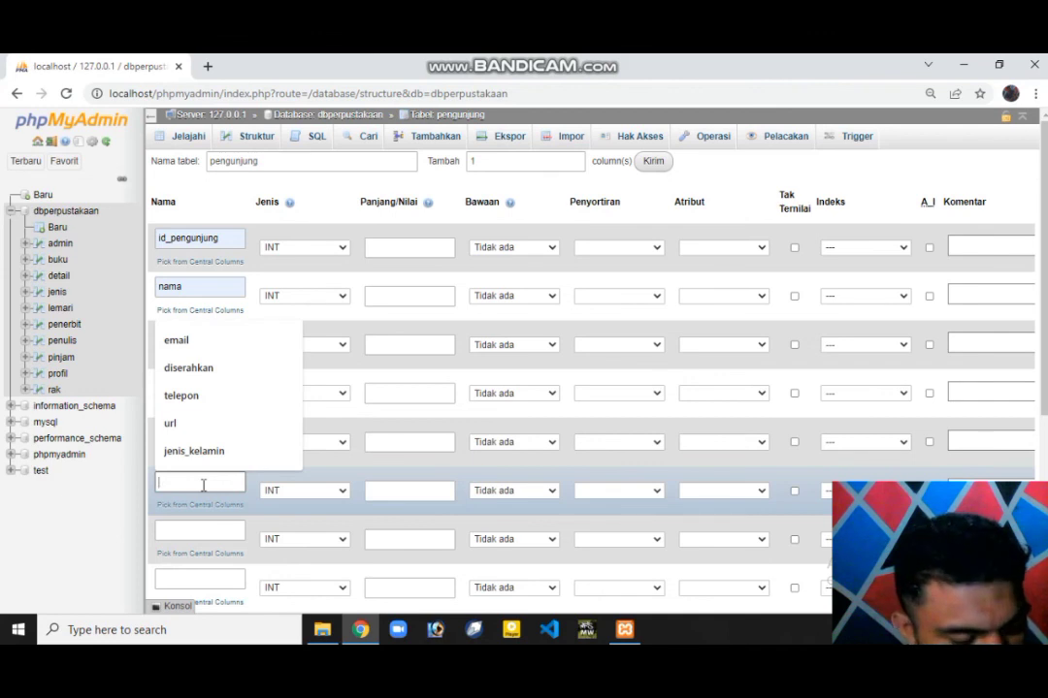
pyautogui.click(206, 452)
pyautogui.scroll(-3, 262, 456)
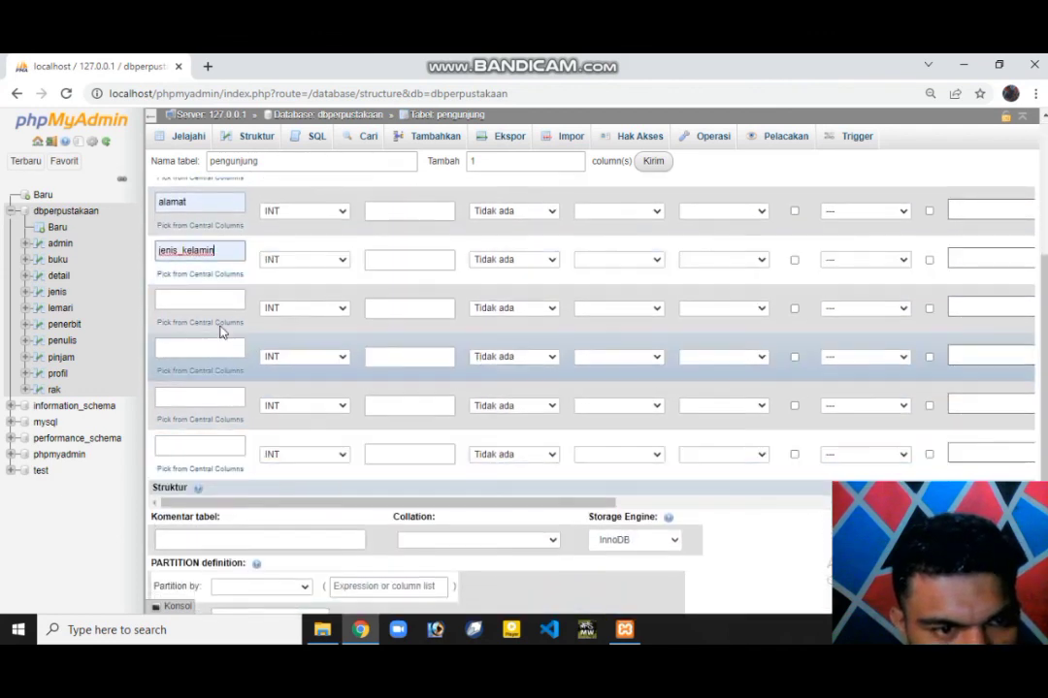
pyautogui.click(210, 303)
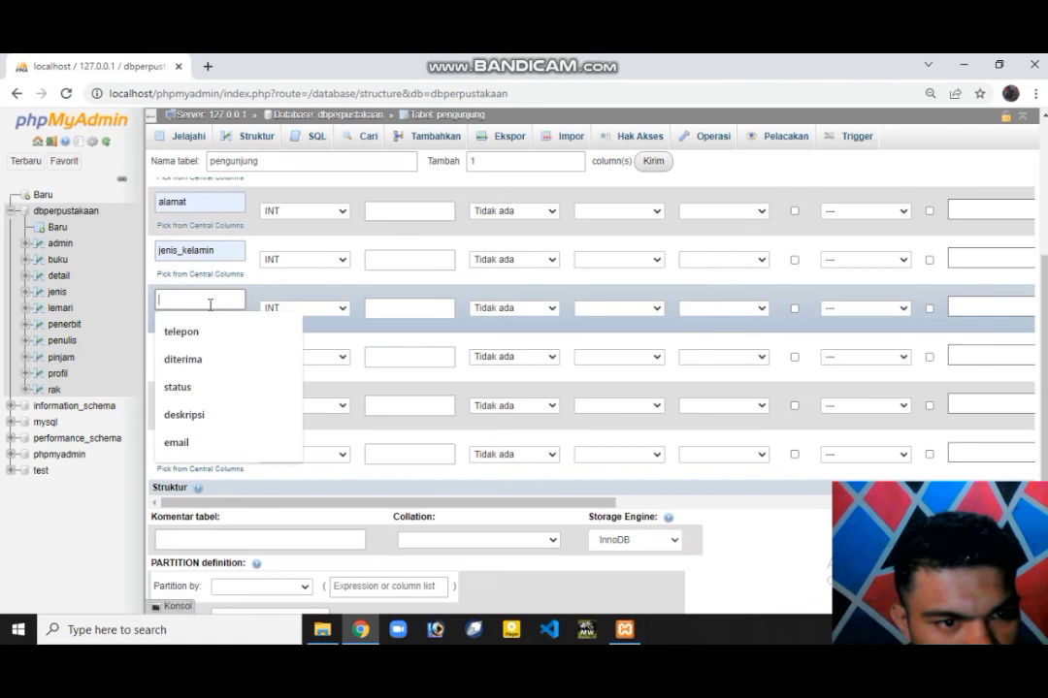
pyautogui.click(206, 445)
pyautogui.click(216, 349)
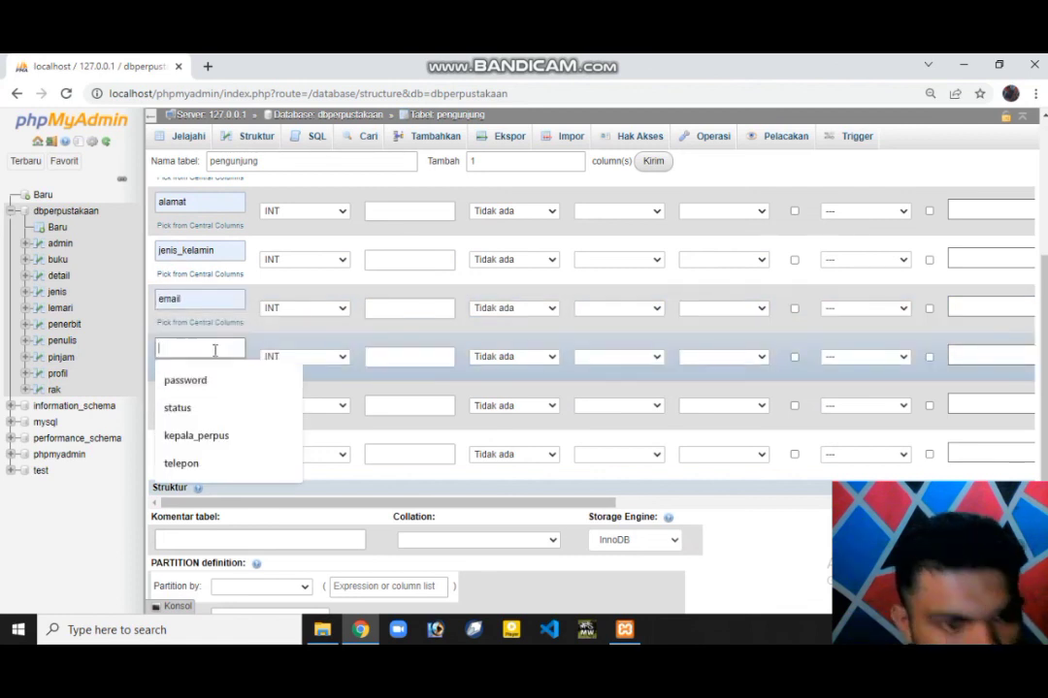
pyautogui.click(216, 465)
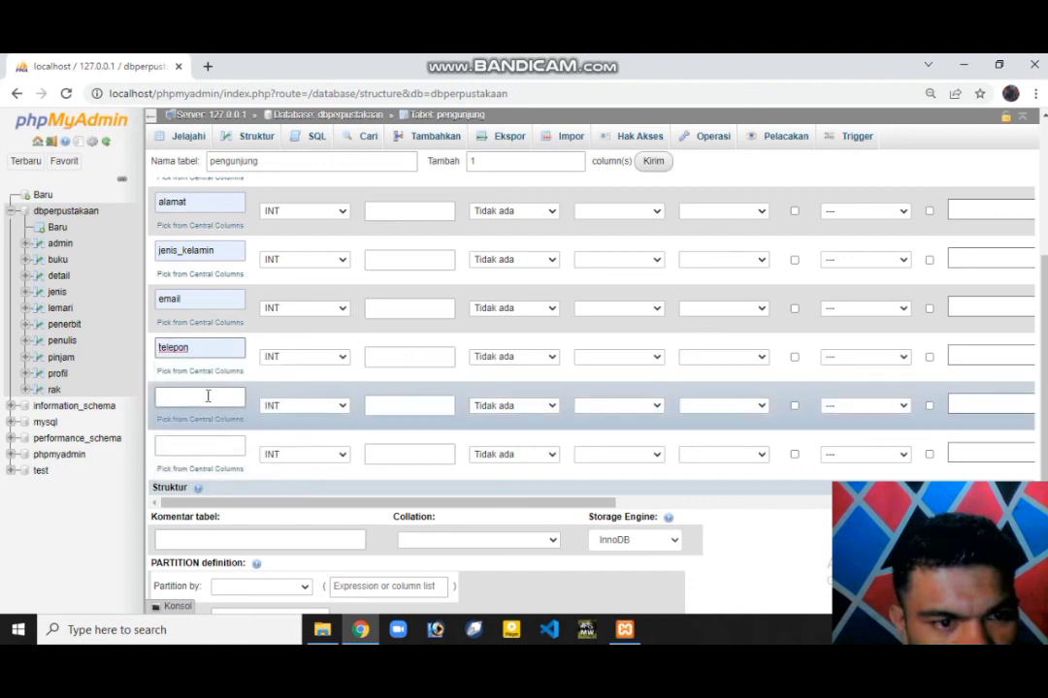
pyautogui.click(207, 397)
pyautogui.click(217, 456)
pyautogui.click(211, 446)
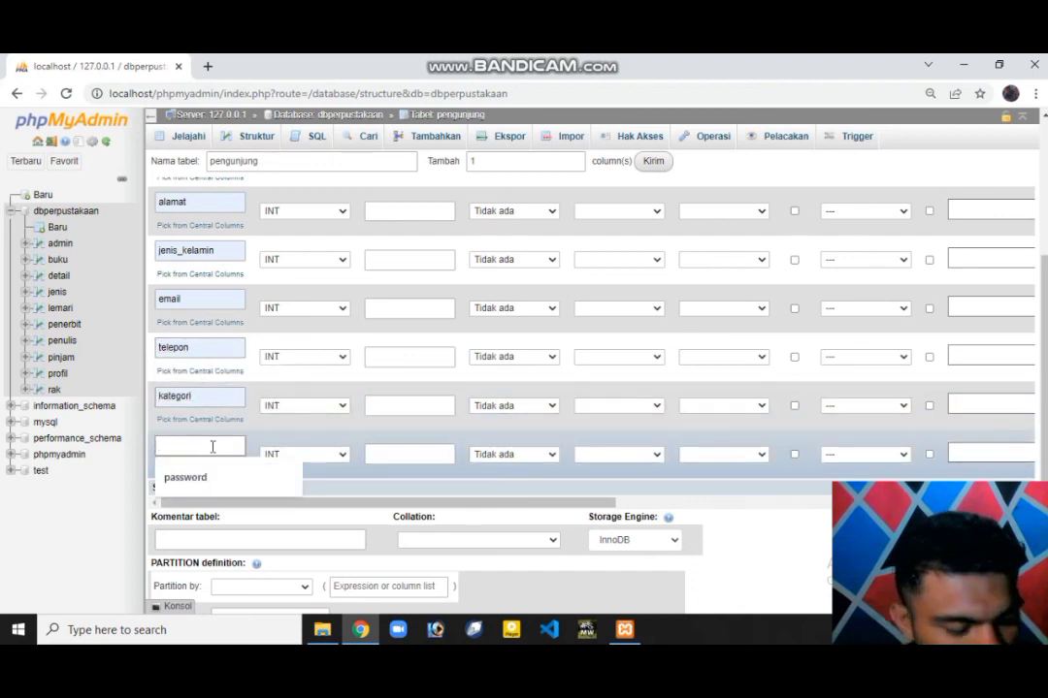
pyautogui.click(213, 479)
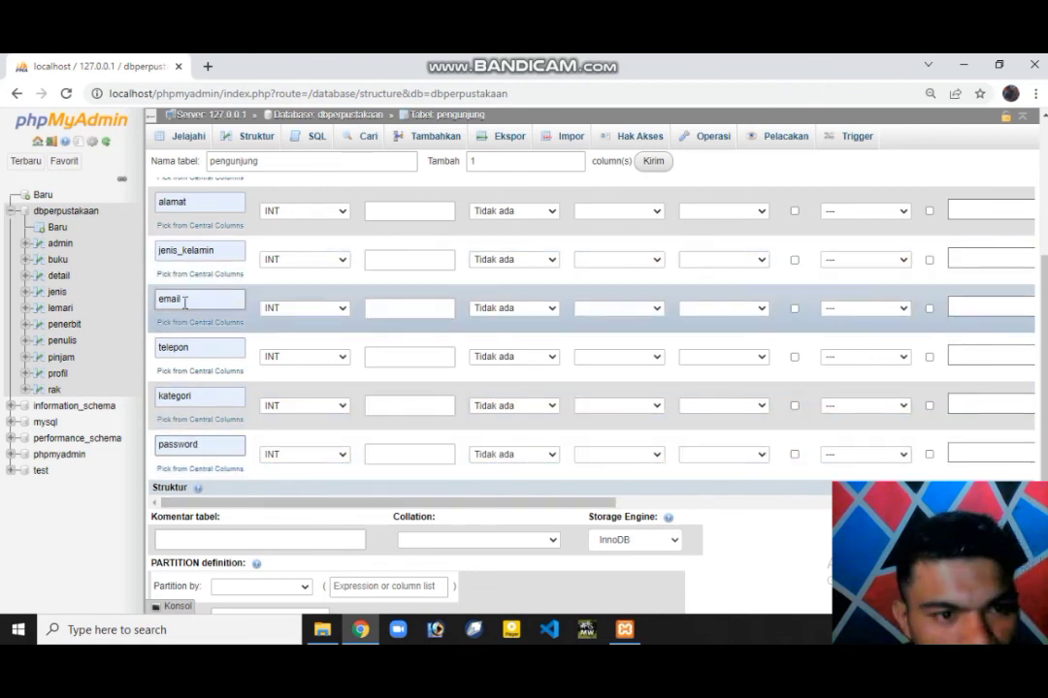
# Set the data type of the email, telepon, kategori and password columns to TEXT
pyautogui.click(344, 311)
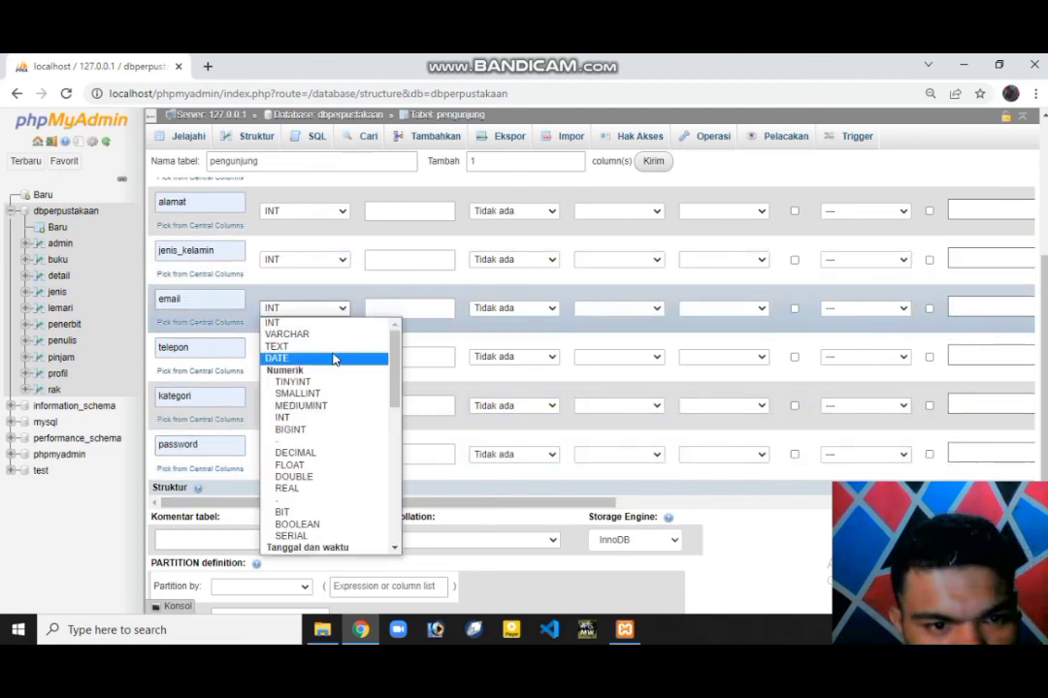
pyautogui.click(336, 346)
pyautogui.click(342, 359)
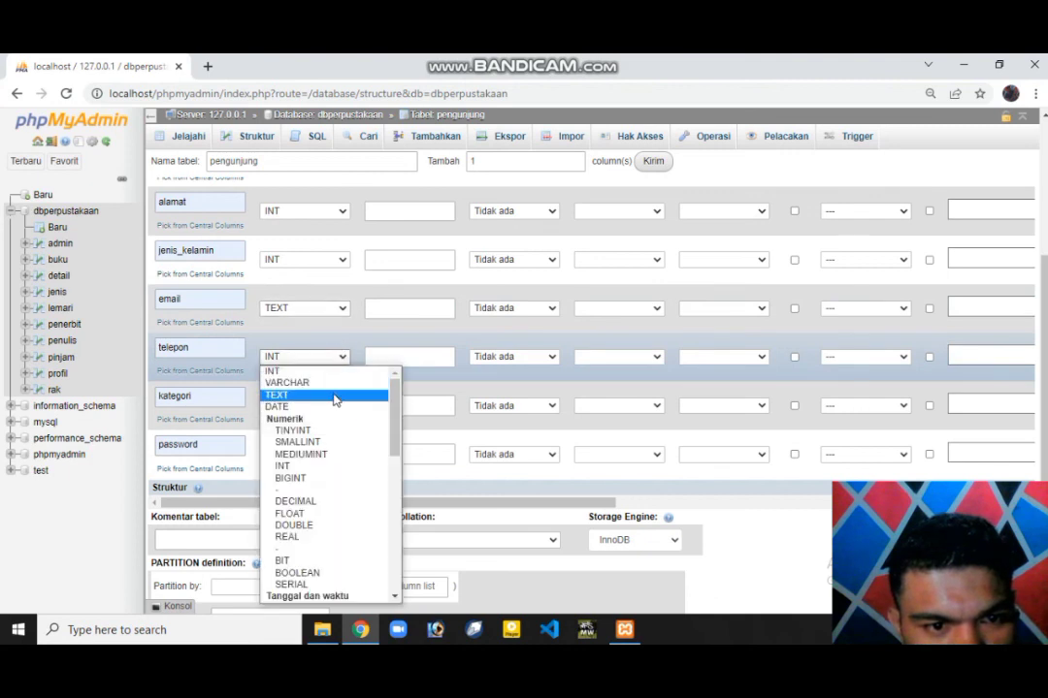
pyautogui.click(335, 398)
pyautogui.click(339, 406)
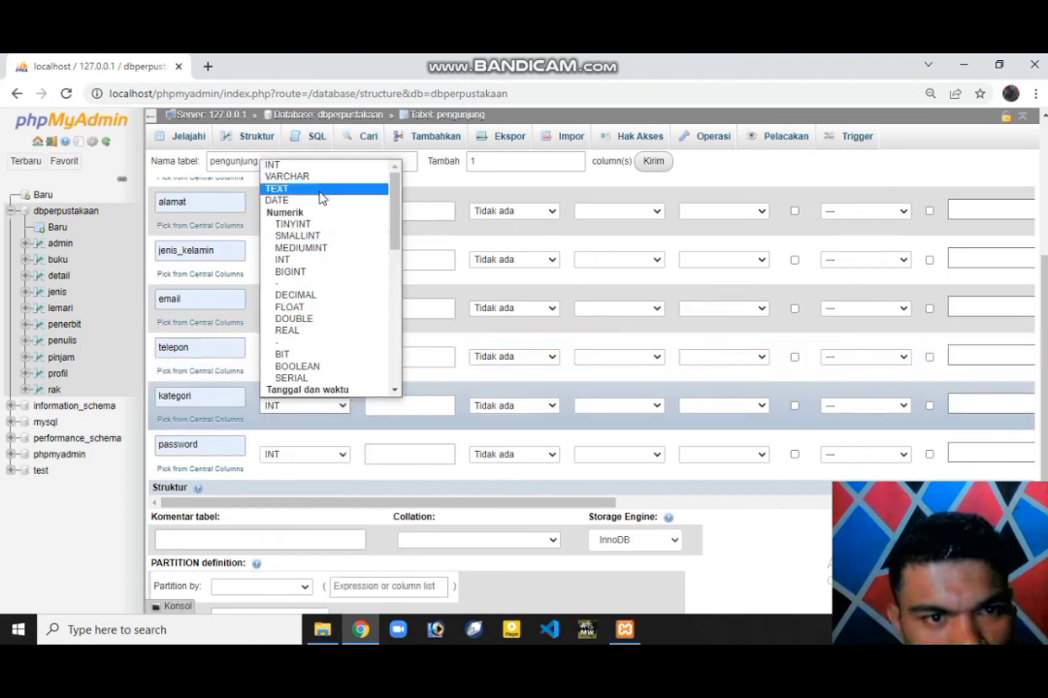
pyautogui.click(321, 198)
pyautogui.click(339, 454)
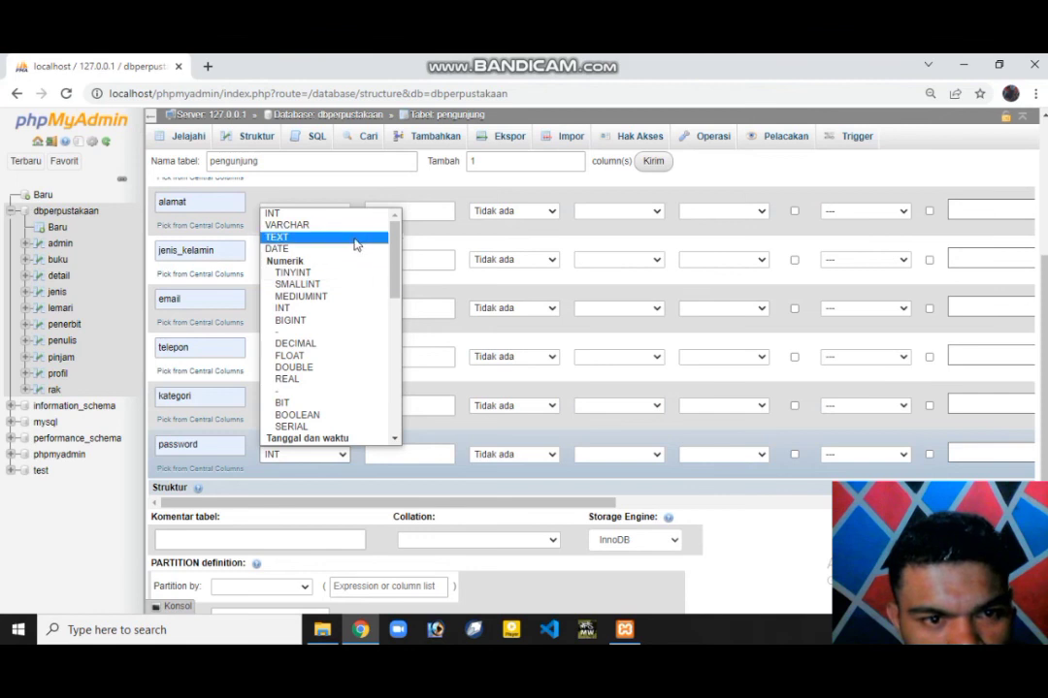
pyautogui.click(355, 244)
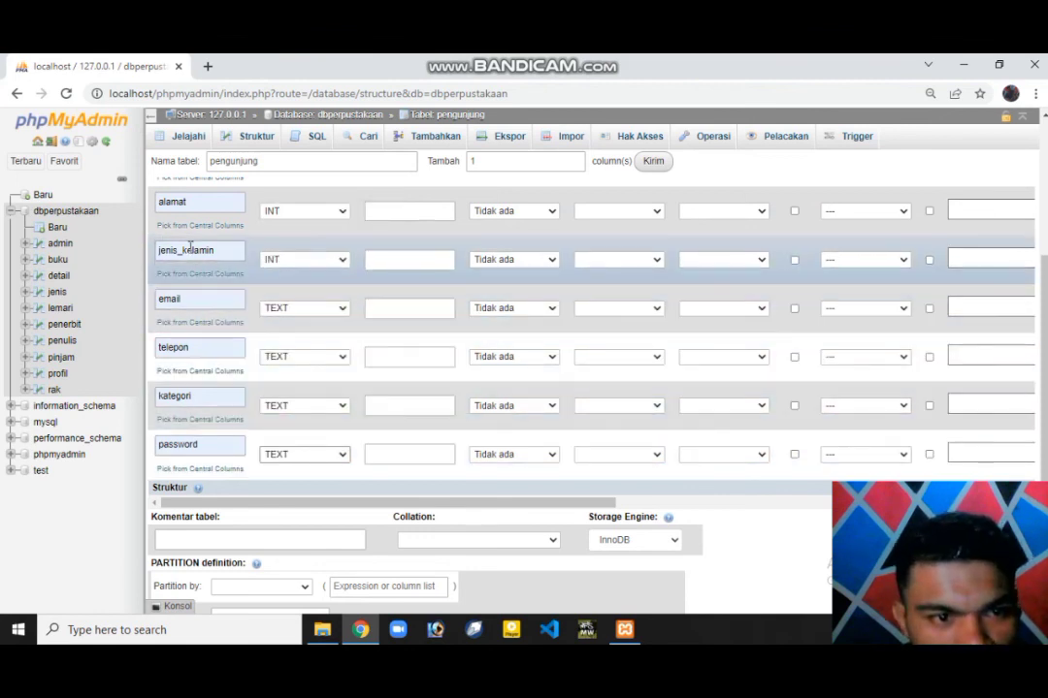
# Set the jenis_kelamin column's data type to VARCHAR with a length of 9
pyautogui.click(339, 261)
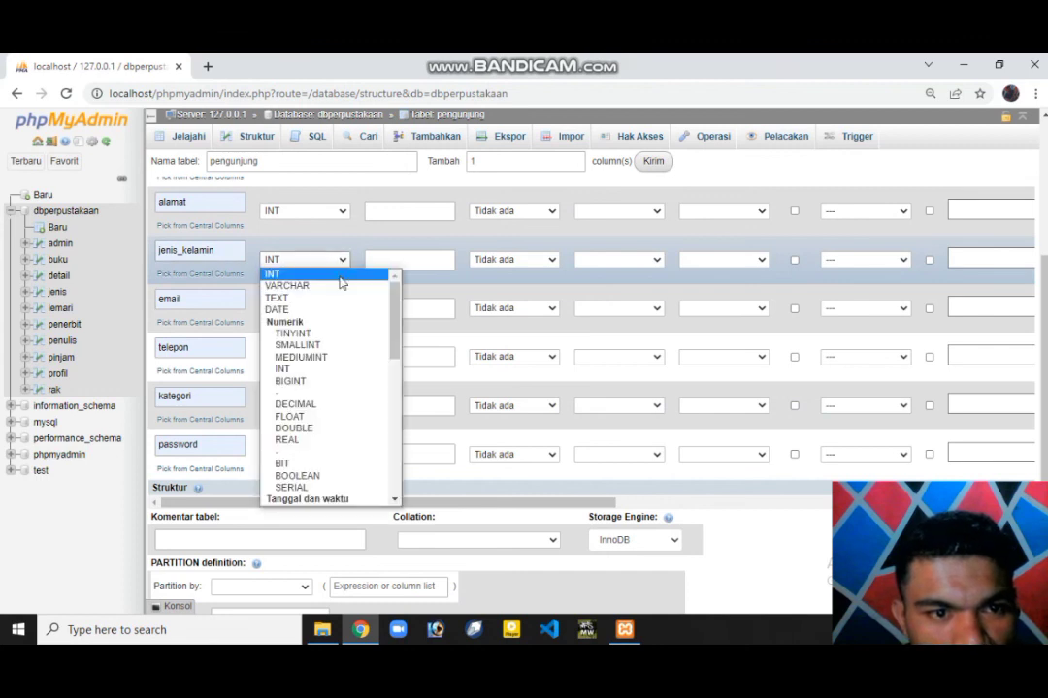
pyautogui.click(340, 287)
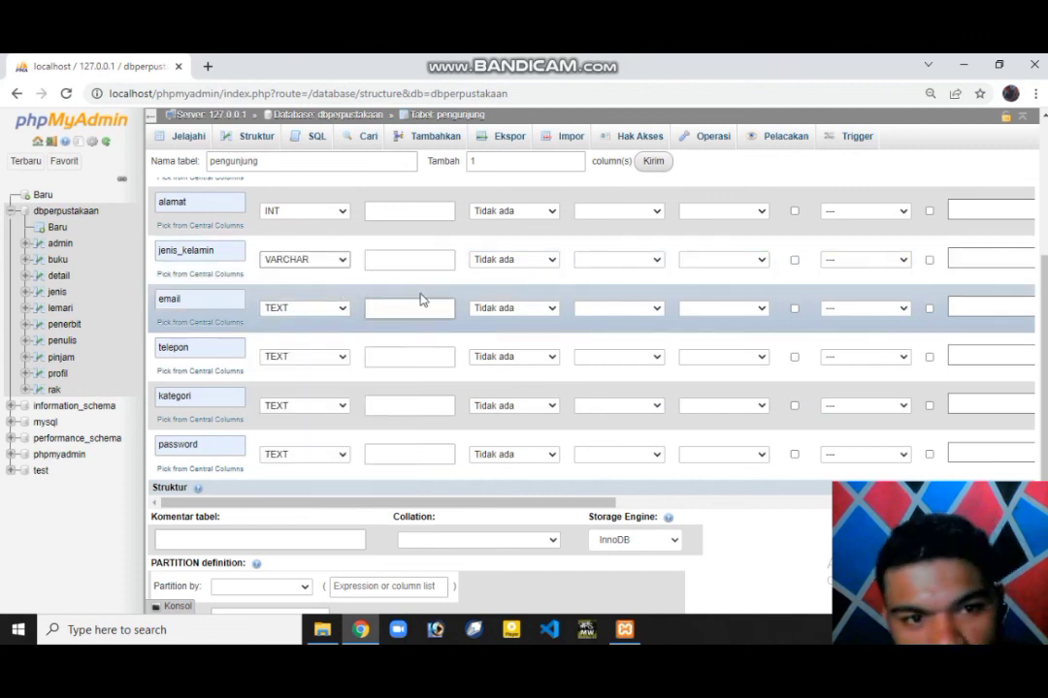
pyautogui.click(408, 260)
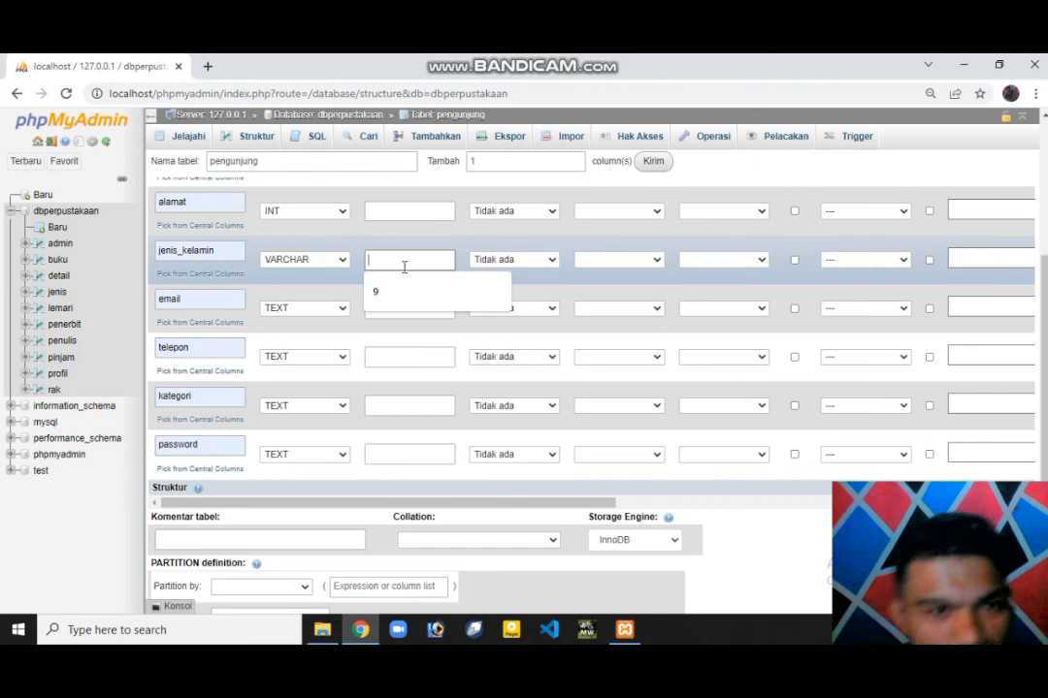
pyautogui.click(409, 292)
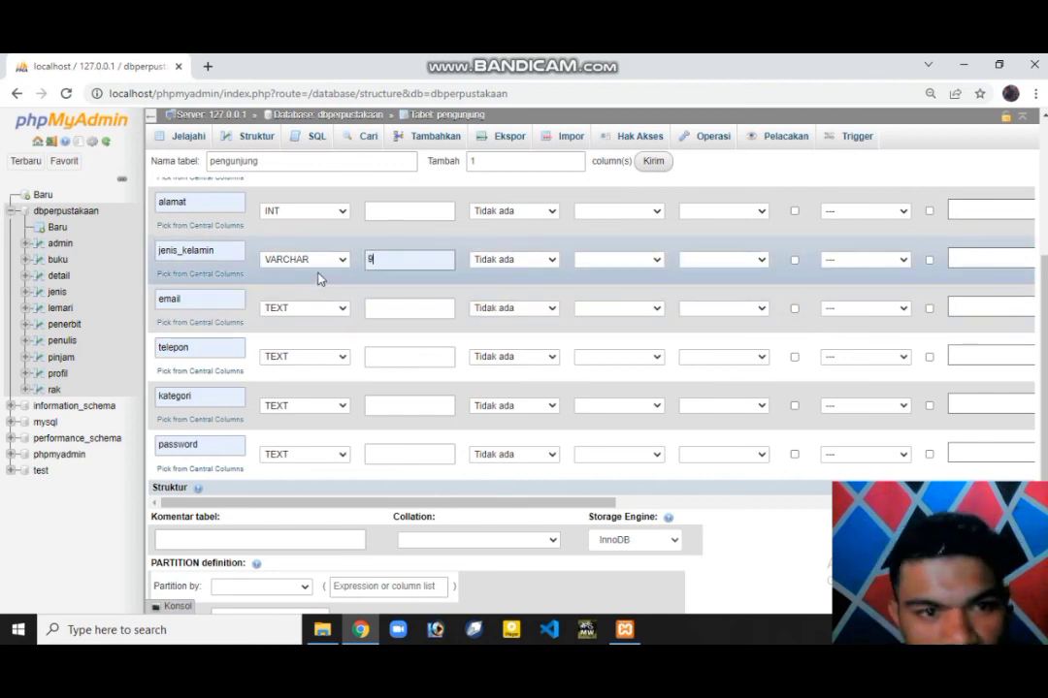
# Set the alamat column's data type to TEXT and the tanggal_lahir column's data type to DATE
pyautogui.scroll(2, 285, 281)
pyautogui.click(334, 364)
pyautogui.click(326, 402)
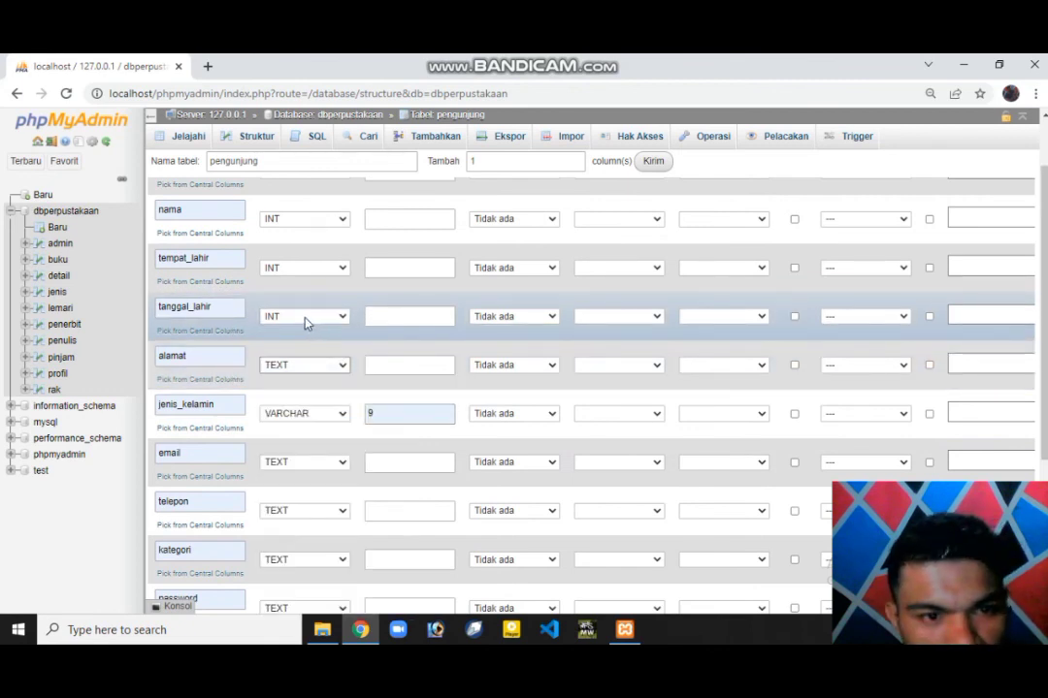
pyautogui.click(306, 318)
pyautogui.press('Down')
pyautogui.press('Down')
pyautogui.press('Return')
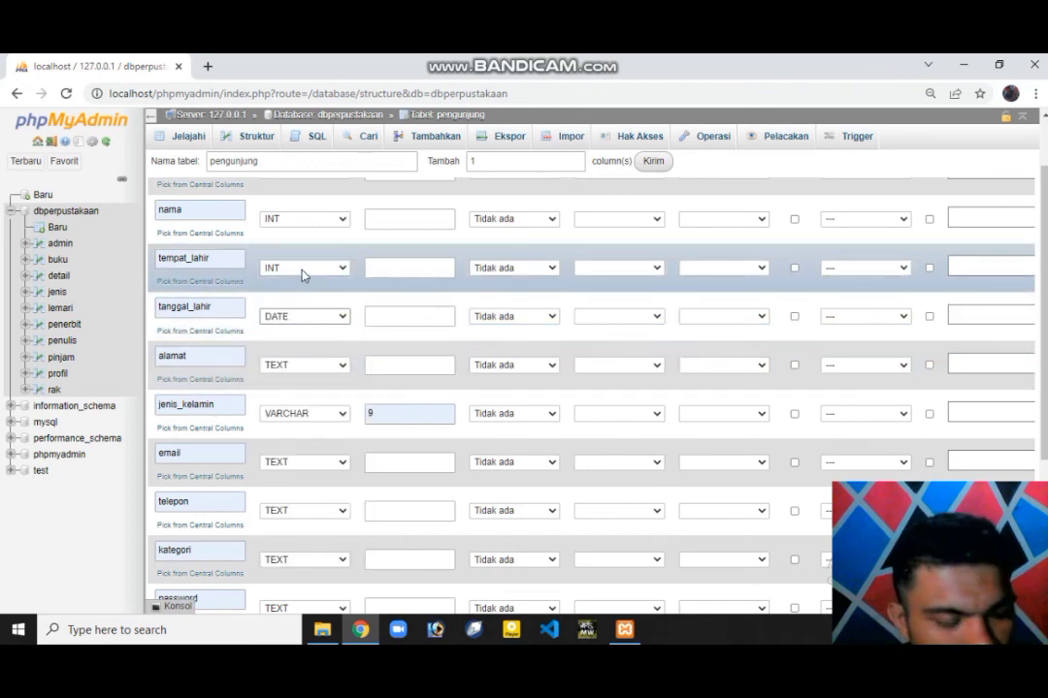
# Set the tempat_lahir and nama columns to TEXT and make id_pengunjung the auto-incrementing primary key
pyautogui.click(303, 270)
pyautogui.click(322, 308)
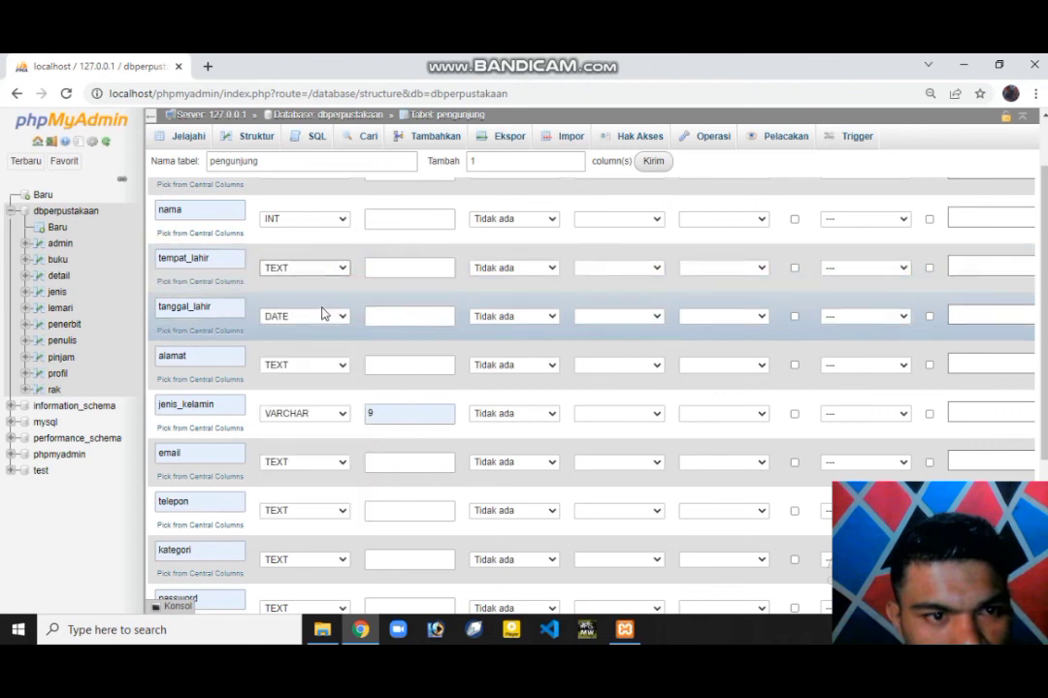
pyautogui.scroll(2, 323, 314)
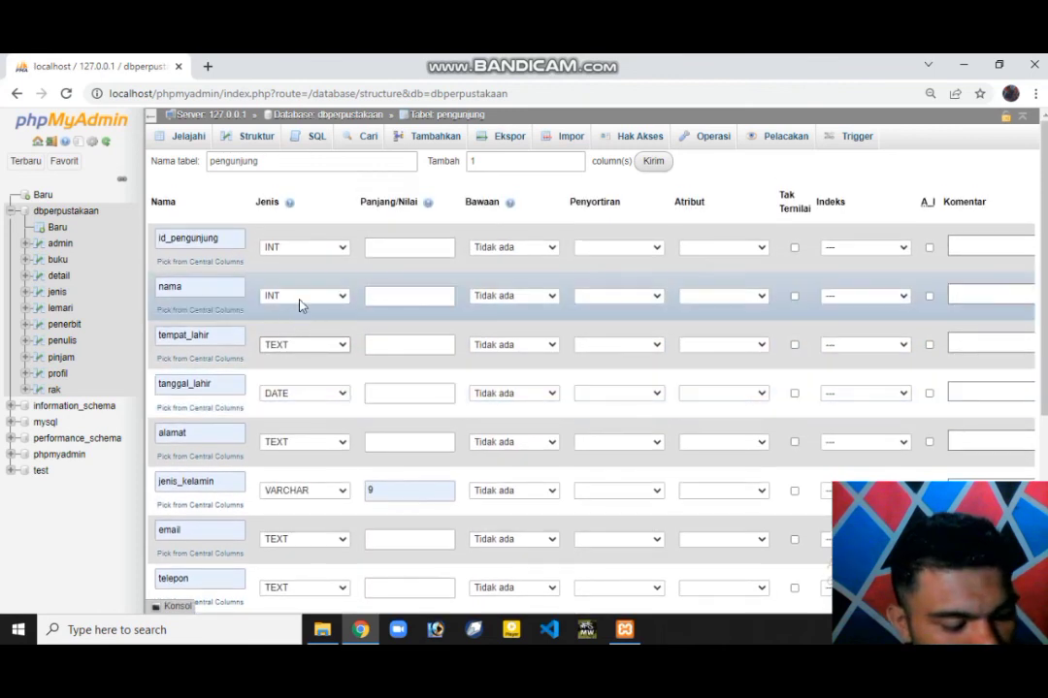
pyautogui.click(310, 299)
pyautogui.click(311, 335)
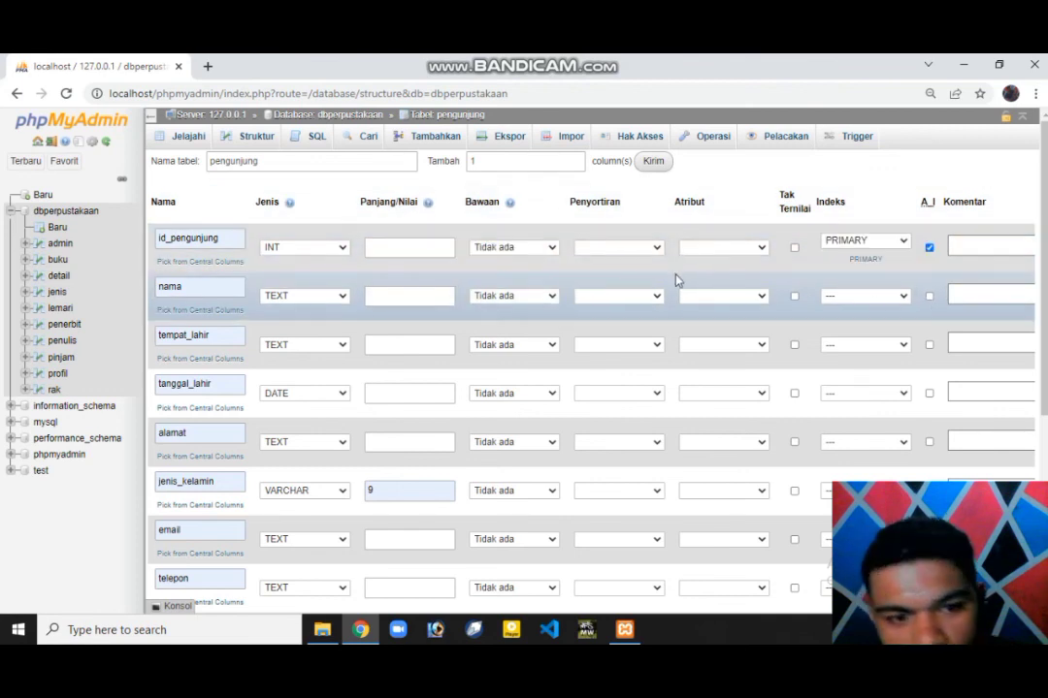
# Save the pengunjung table with its defined columns
pyautogui.scroll(-3, 669, 283)
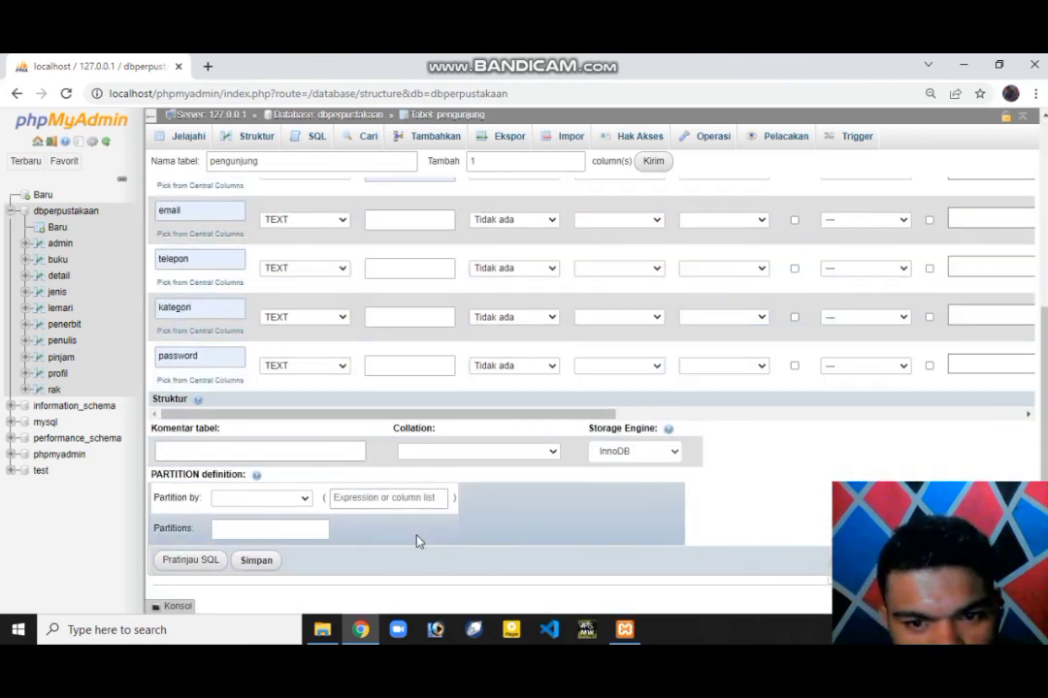
pyautogui.click(256, 561)
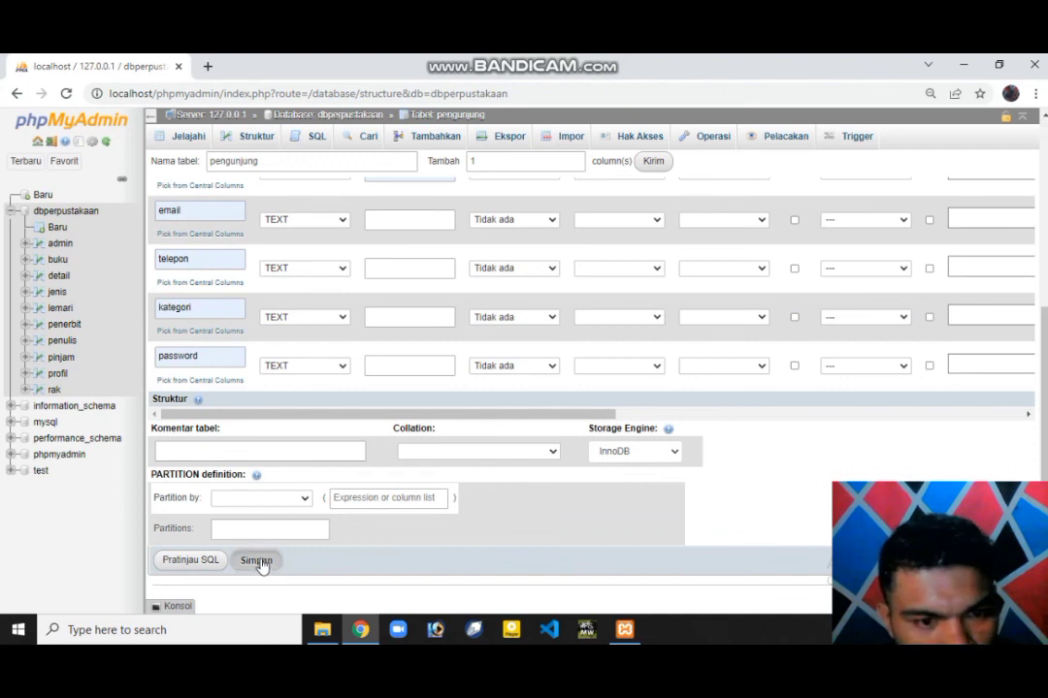